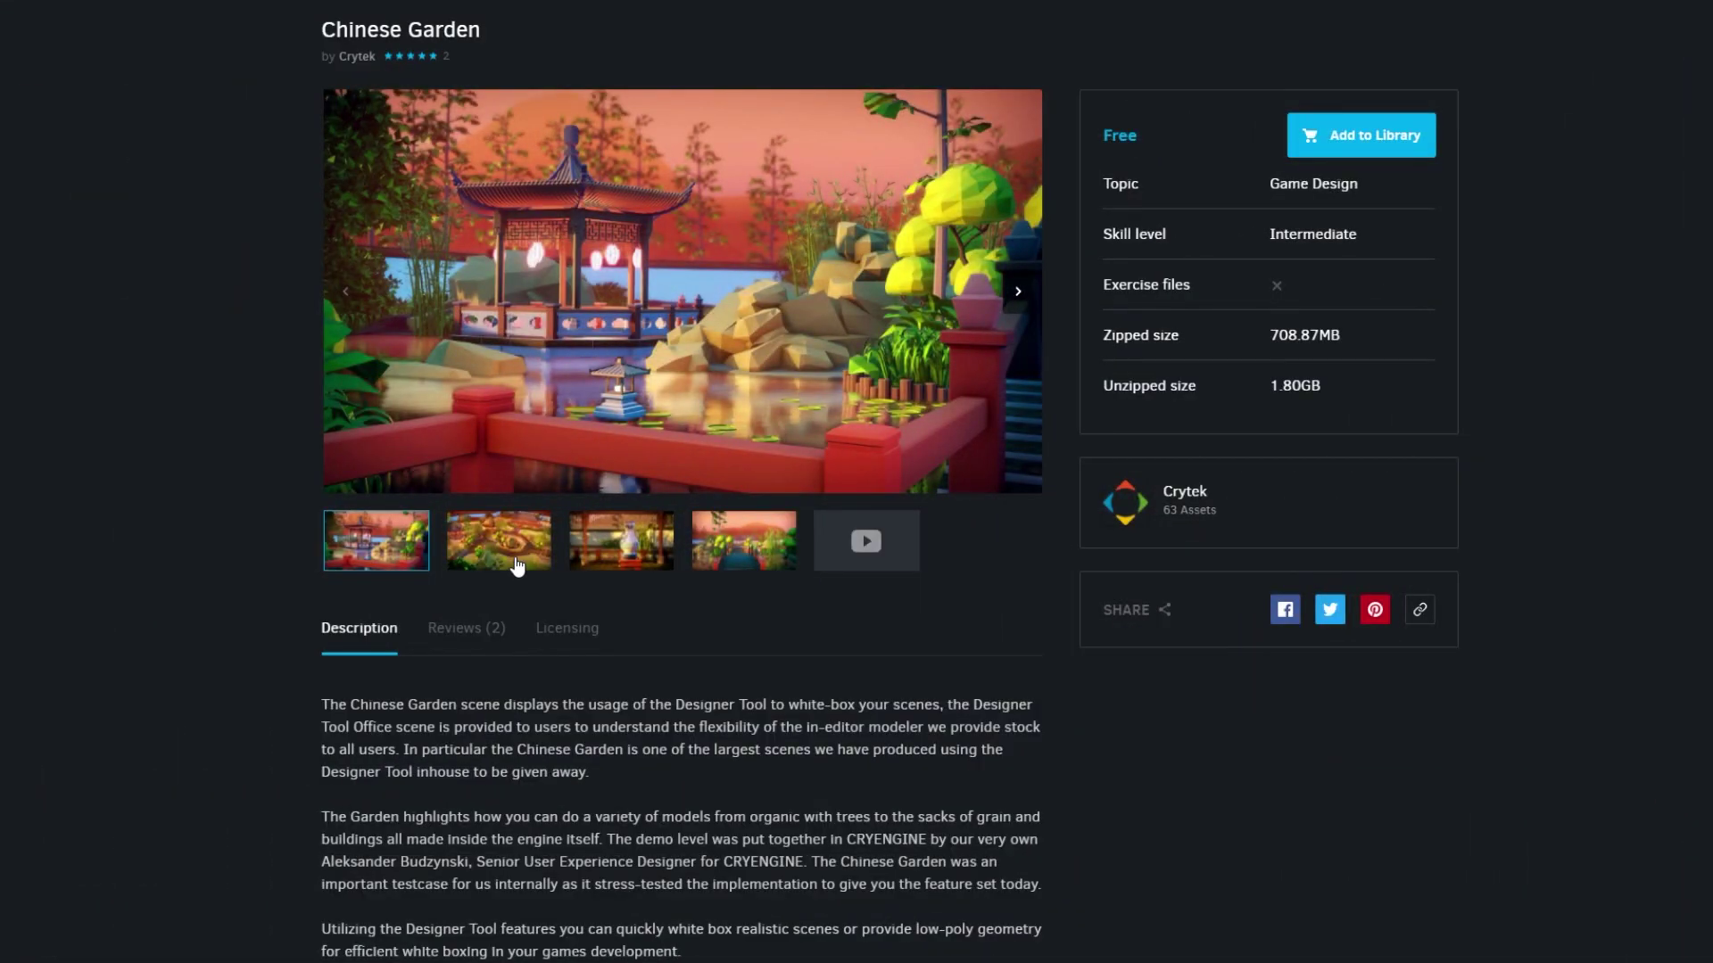
# - Browse the Chinese Garden asset's preview images and its video thumbnail, and return to the first image
pyautogui.click(517, 564)
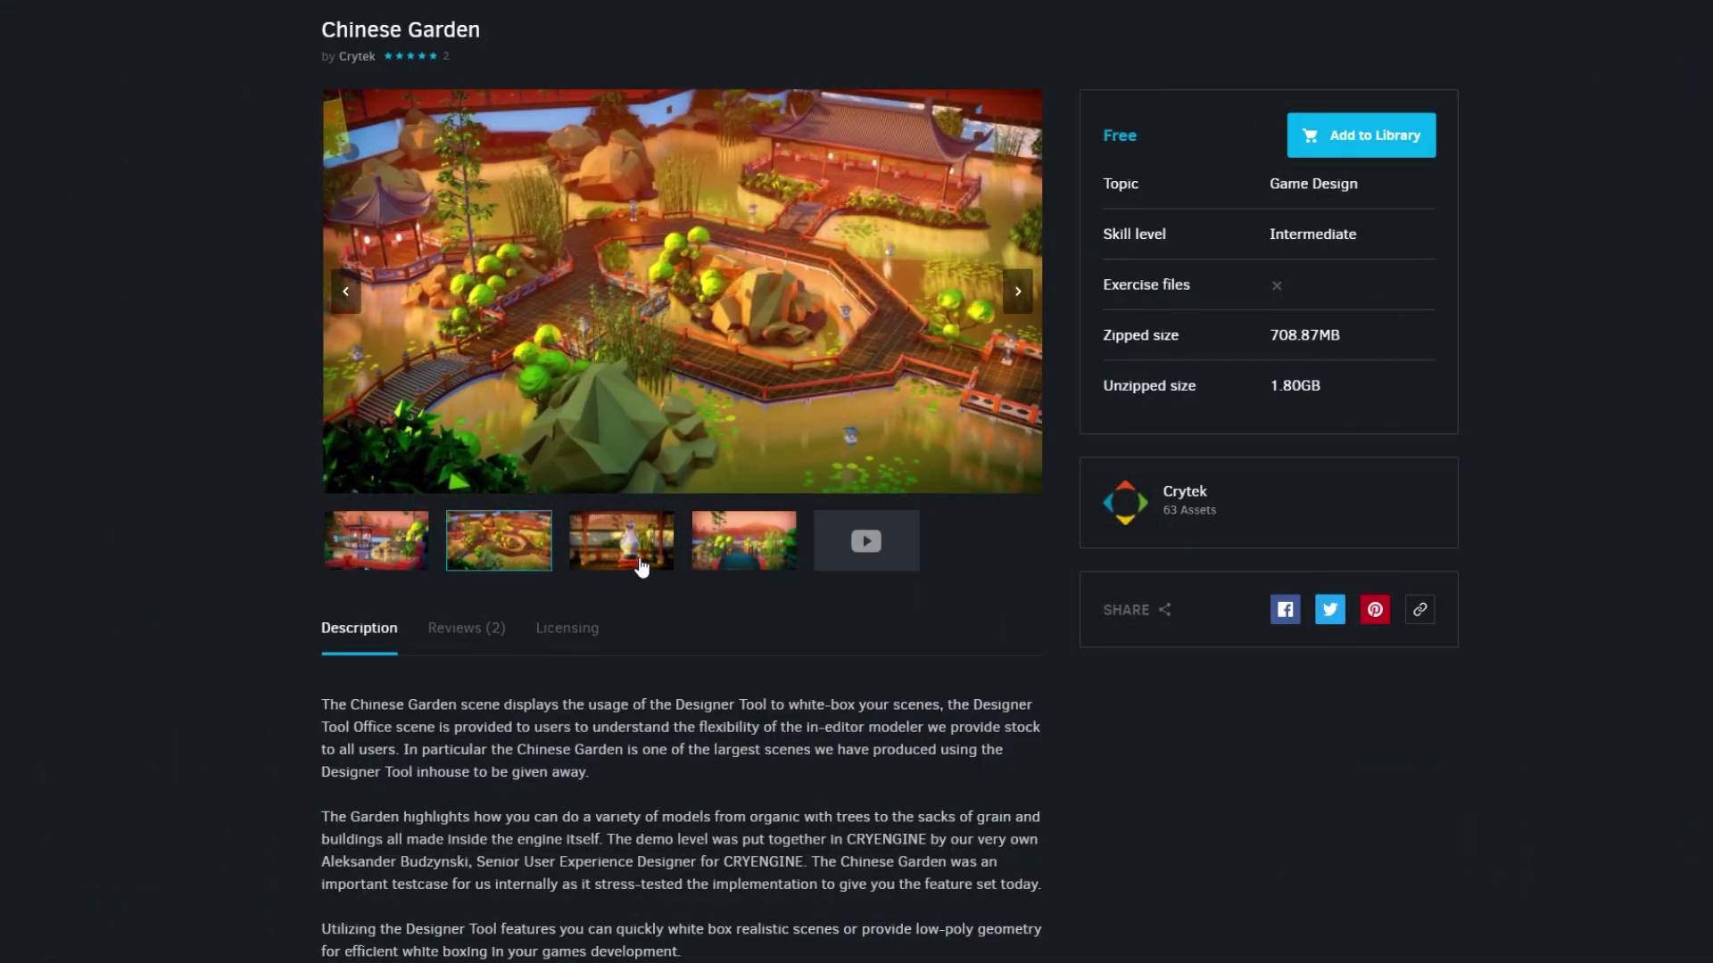
pyautogui.click(642, 566)
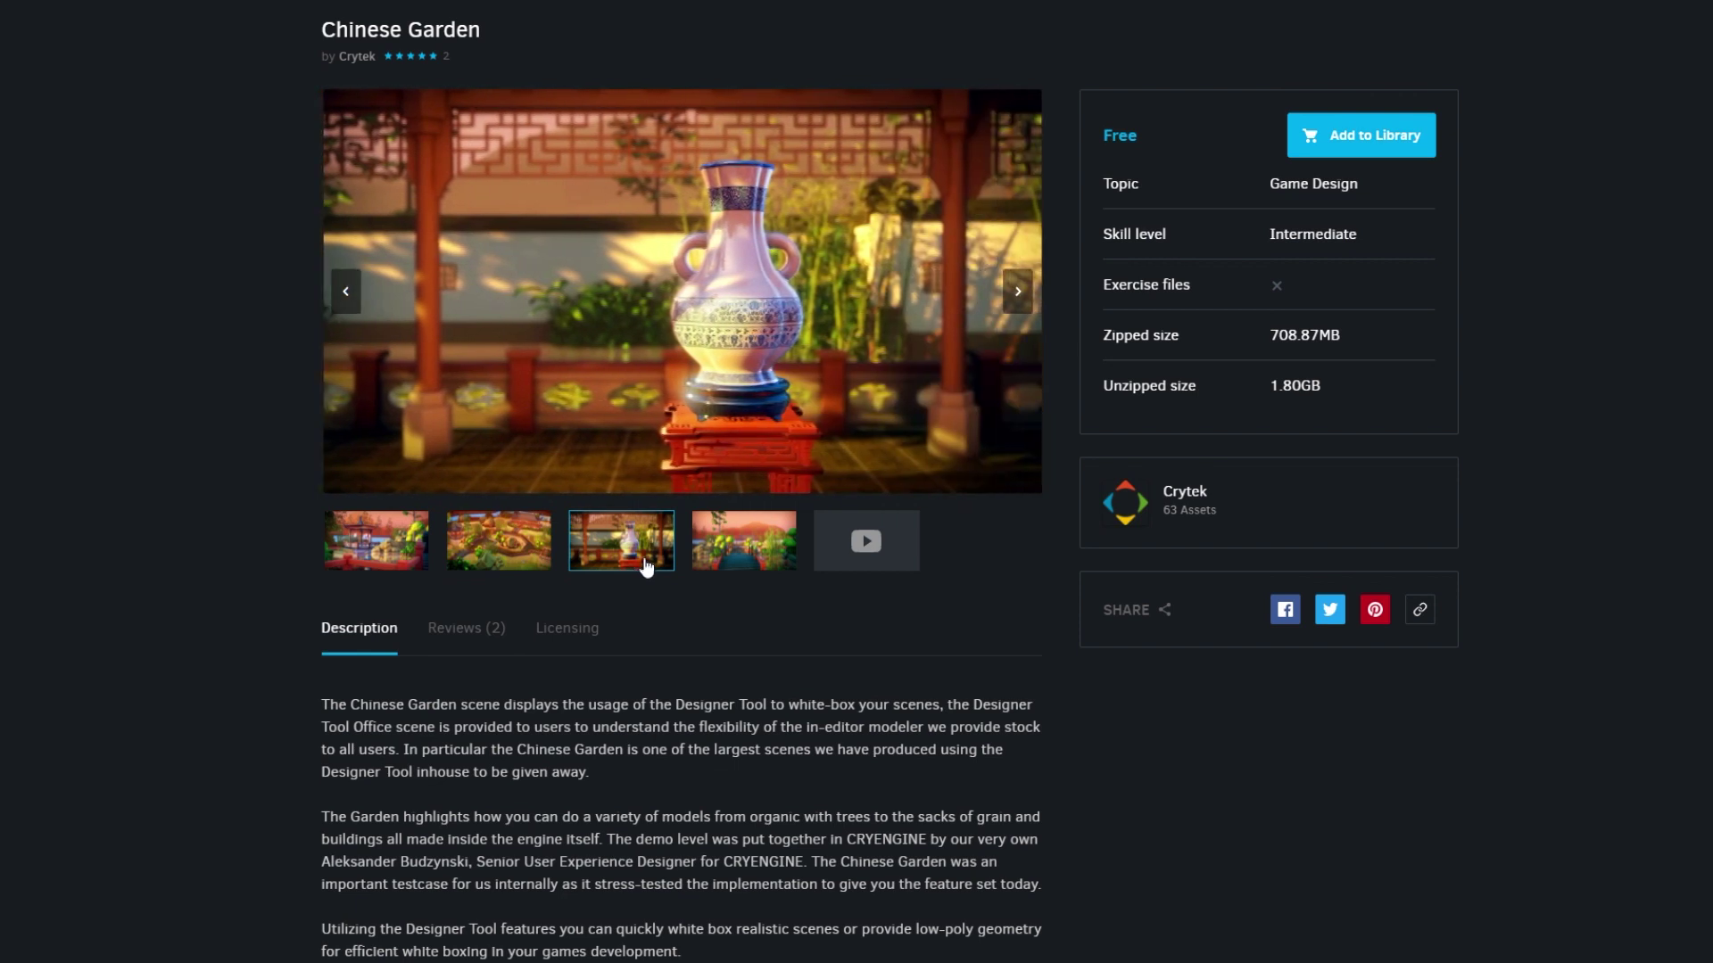
pyautogui.click(755, 565)
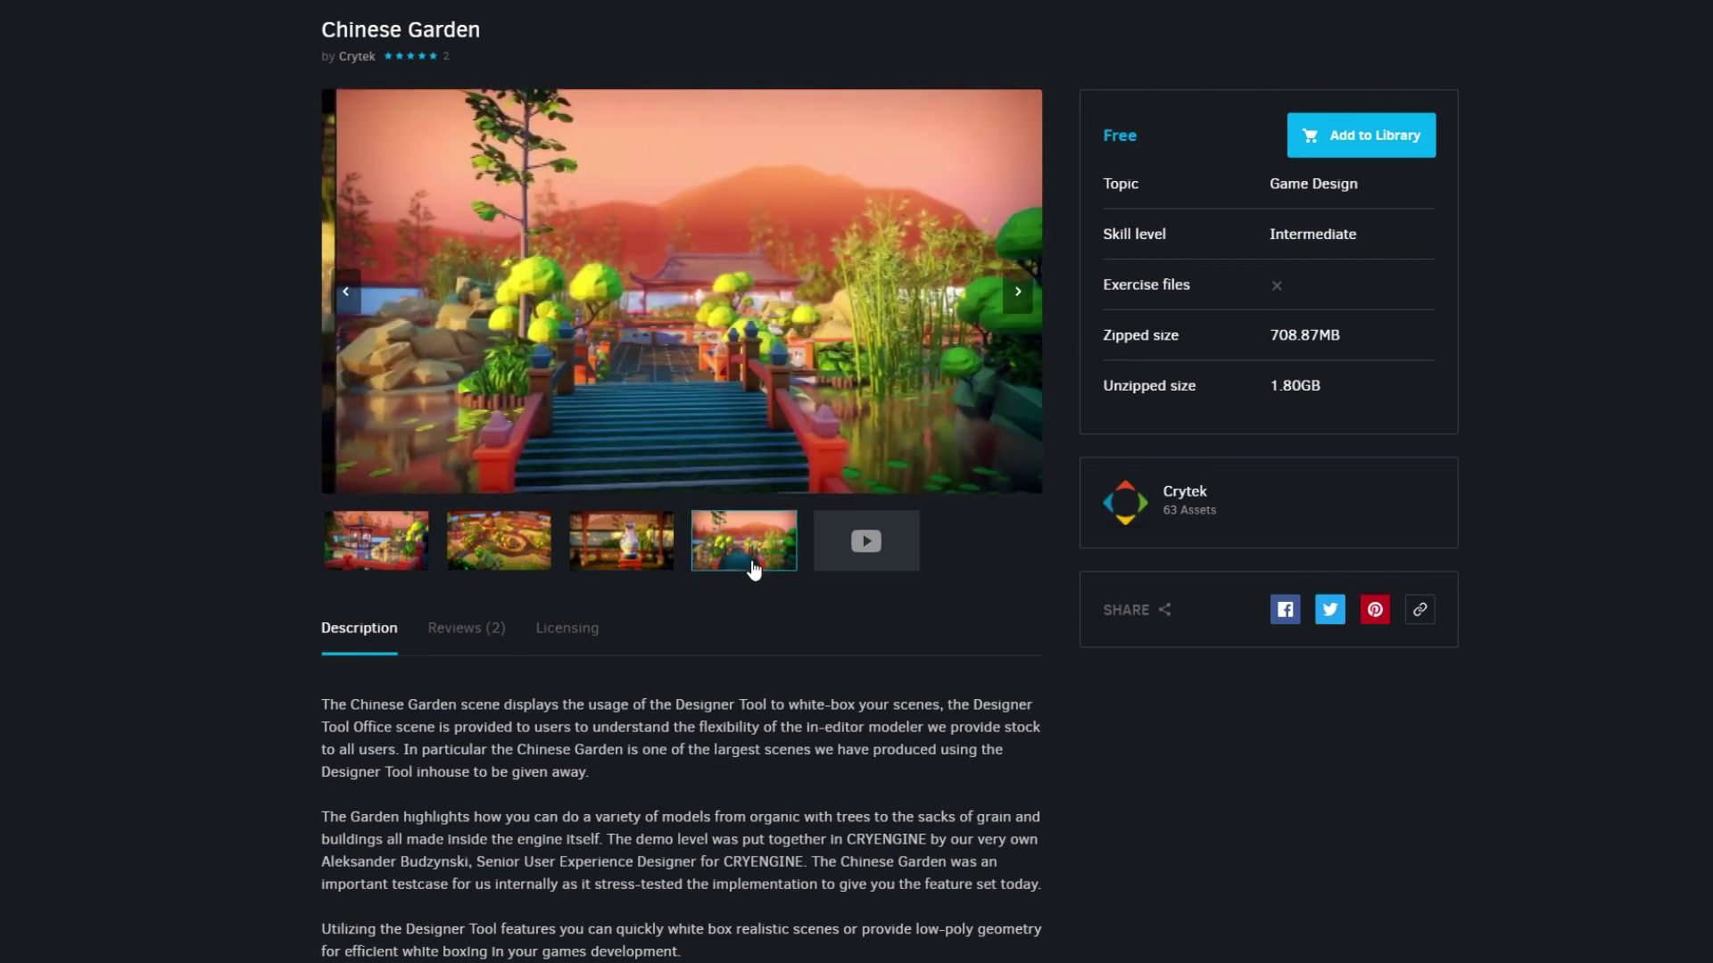
pyautogui.click(911, 568)
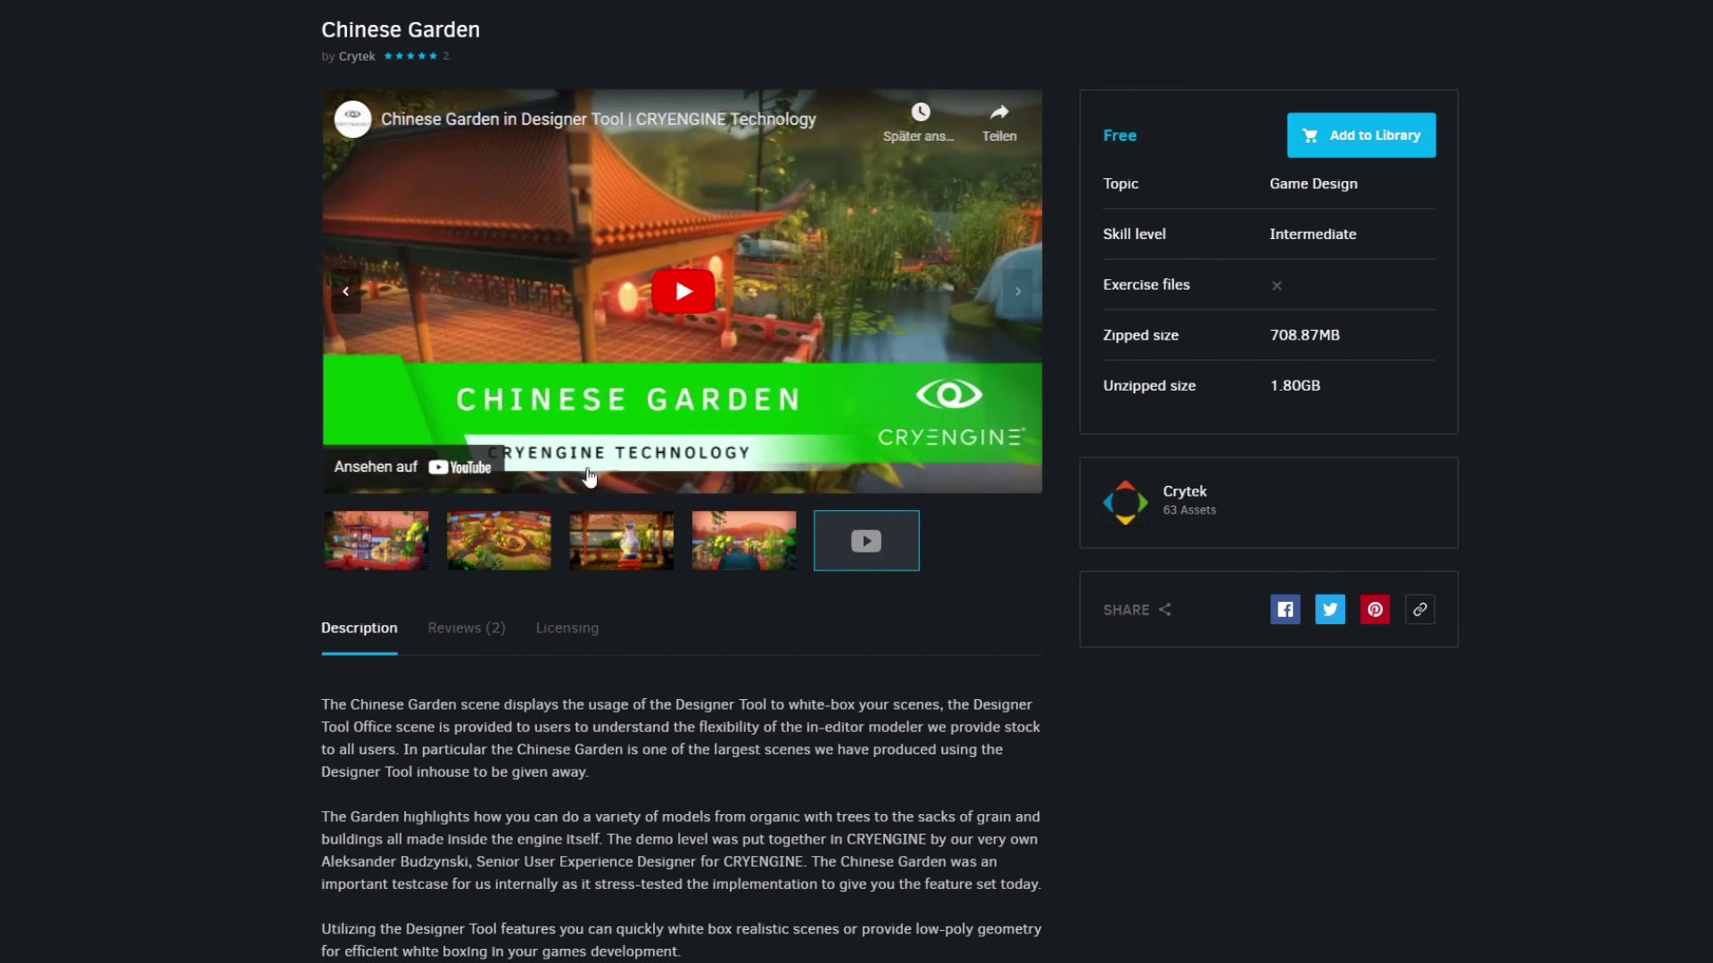
pyautogui.click(387, 545)
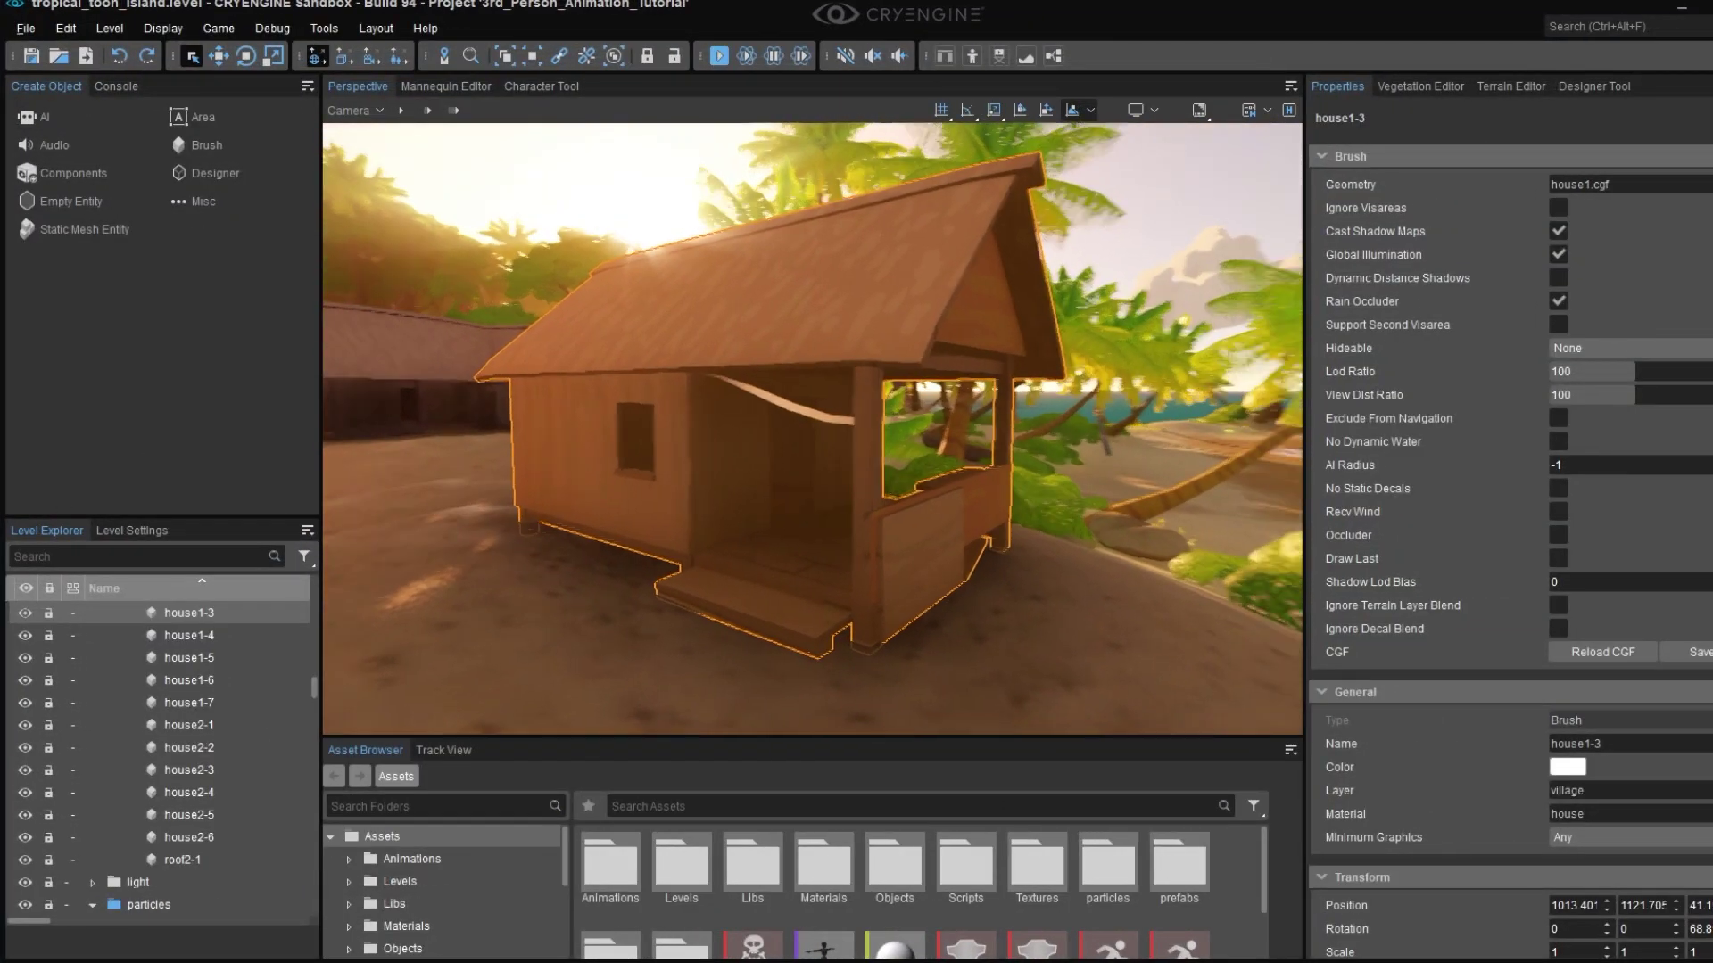
pyautogui.press('d')
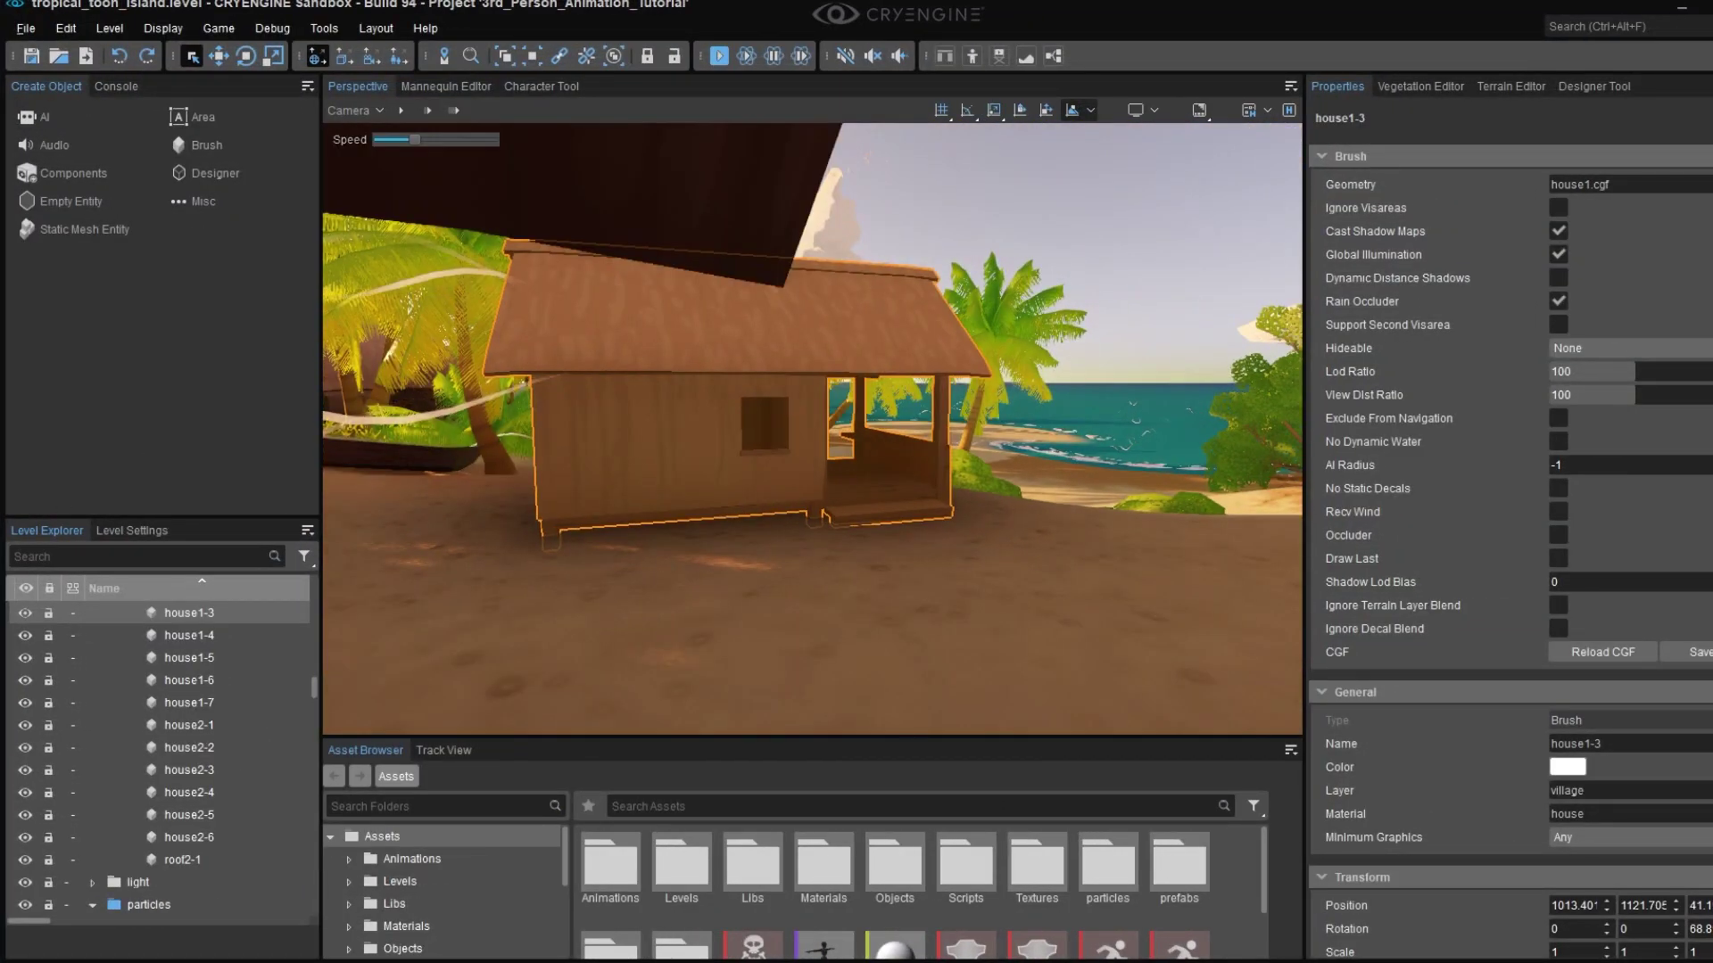
pyautogui.press('d')
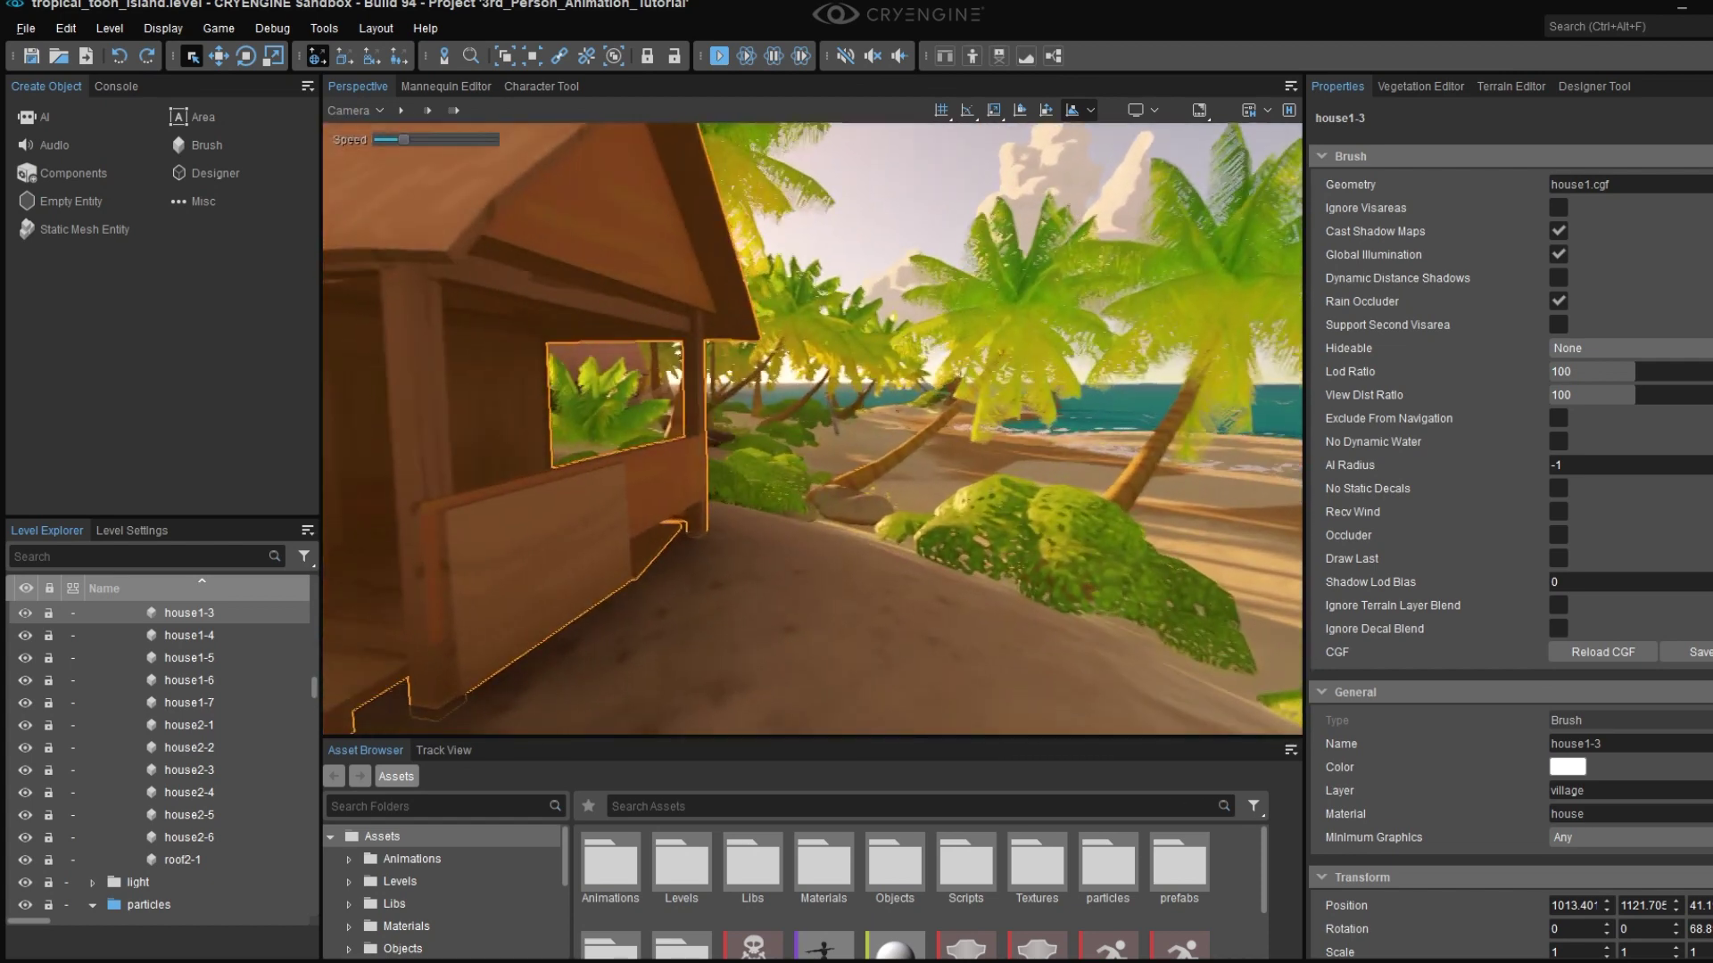
pyautogui.press('s')
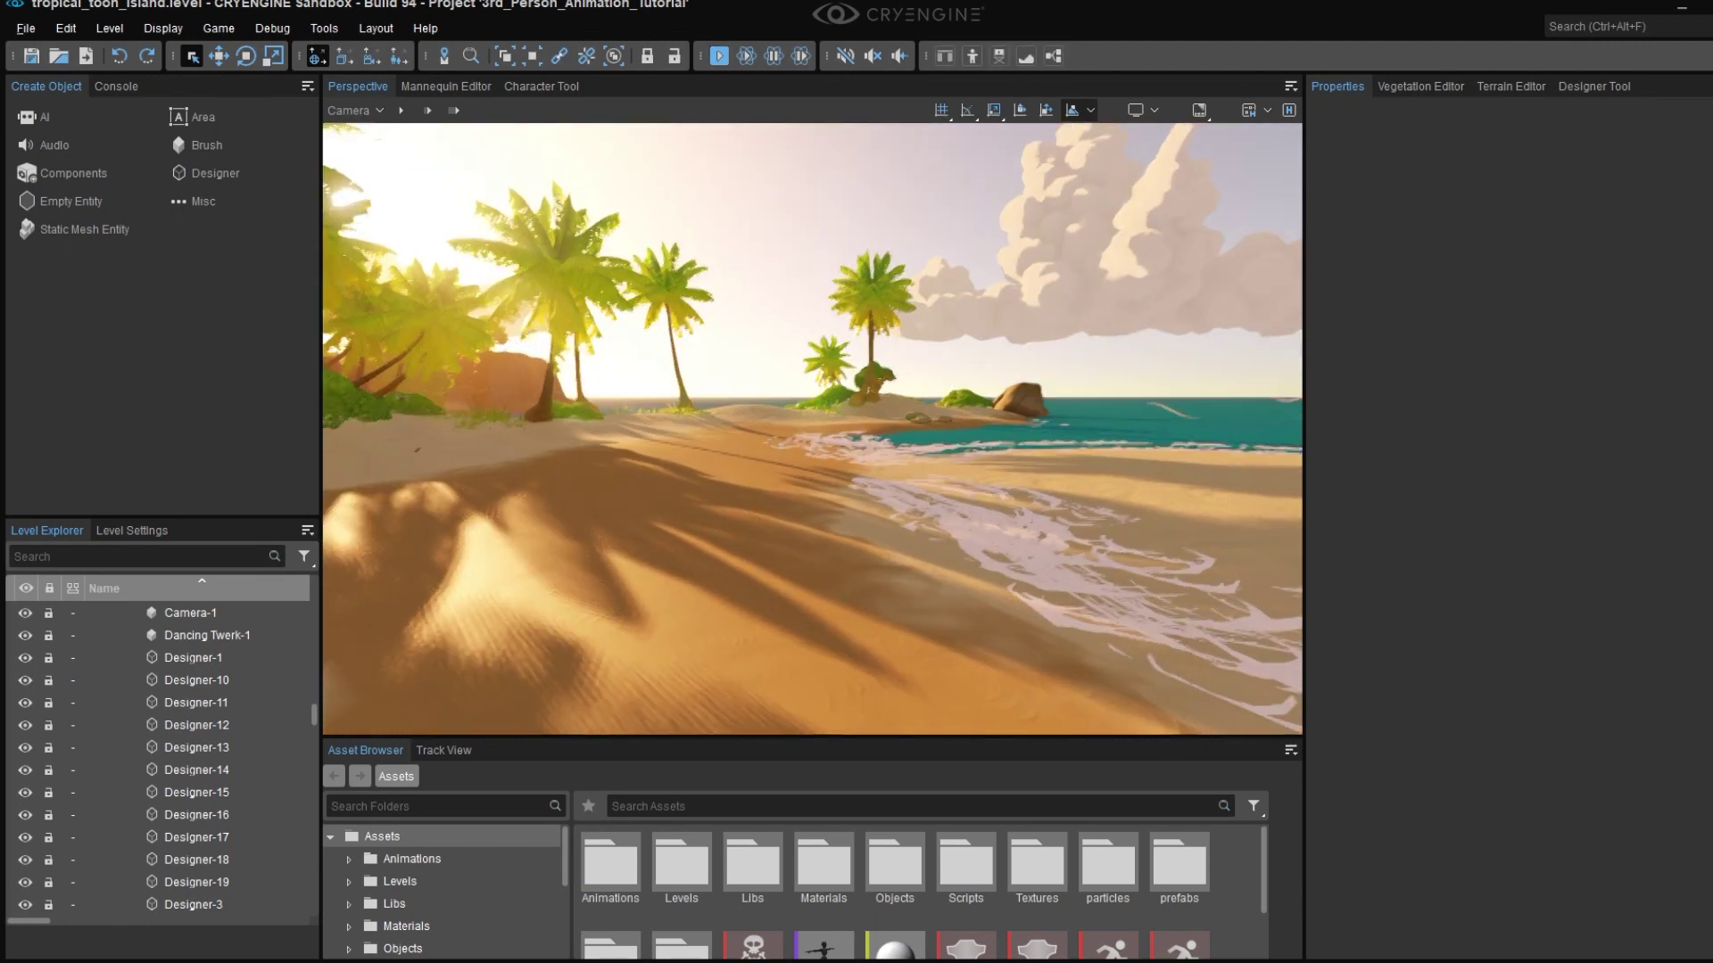
# - Open the Designer Tool's Modeling panel and keep it docked beside the Terrain Editor
pyautogui.press('Escape')
pyautogui.click(324, 27)
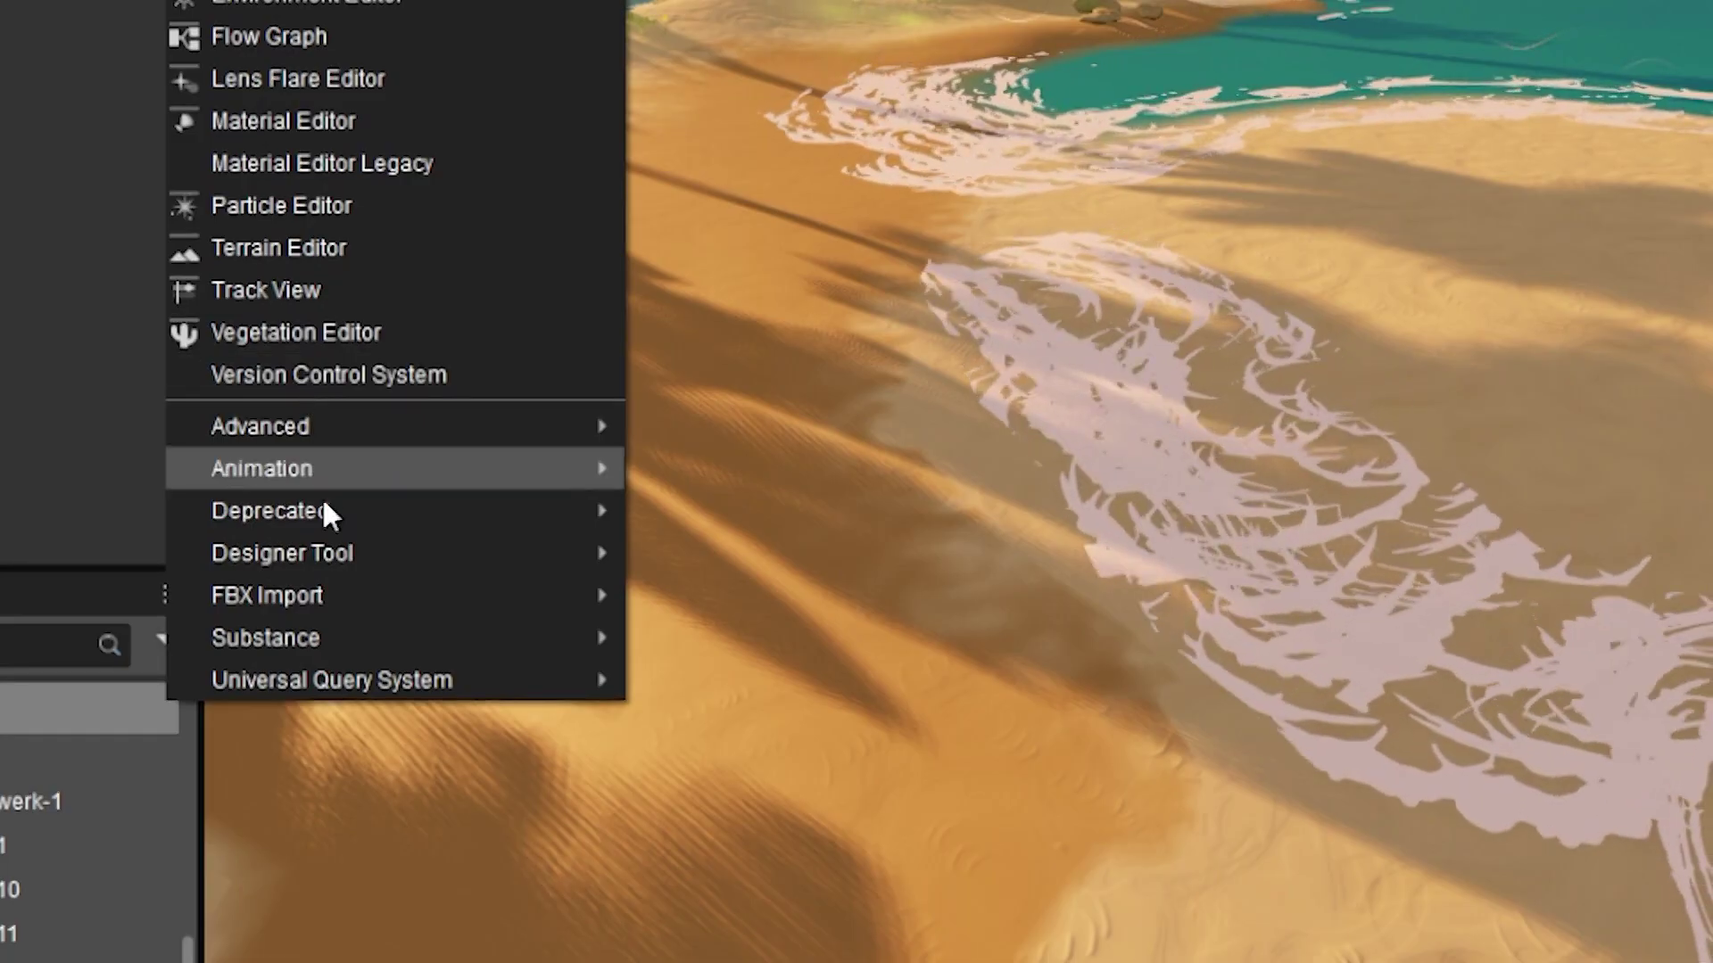
pyautogui.moveTo(276, 546)
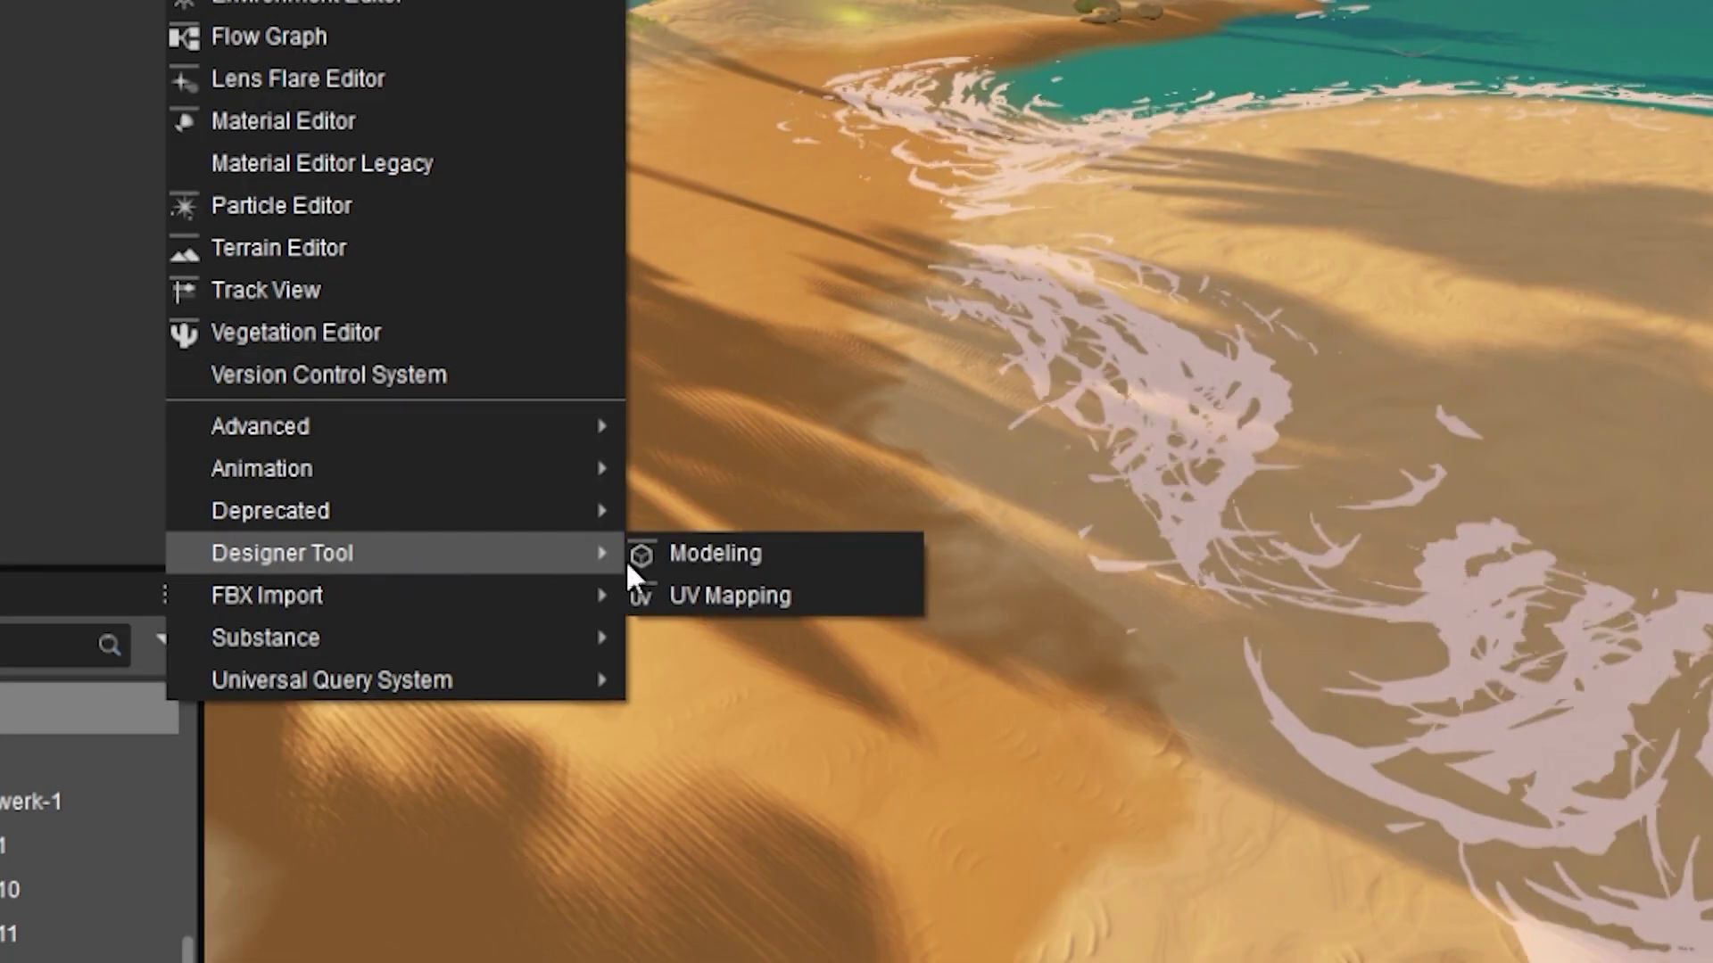
pyautogui.click(748, 560)
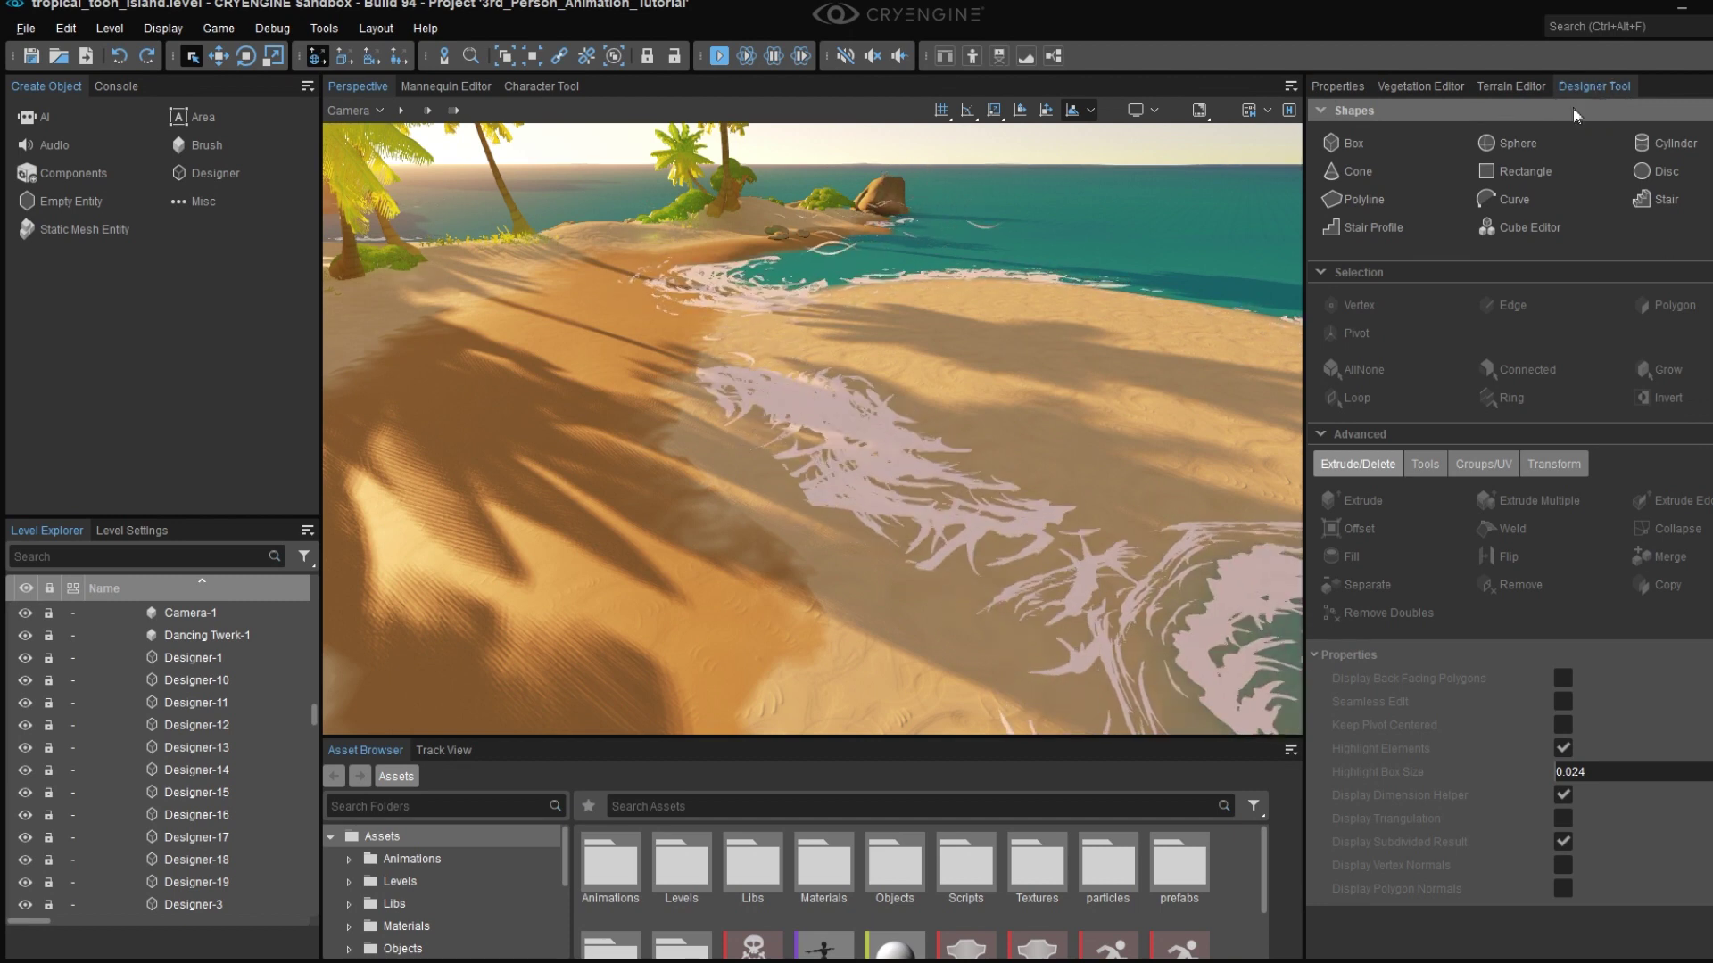
pyautogui.moveTo(1593, 87); pyautogui.dragTo(812, 750)
pyautogui.moveTo(521, 750); pyautogui.dragTo(1618, 91)
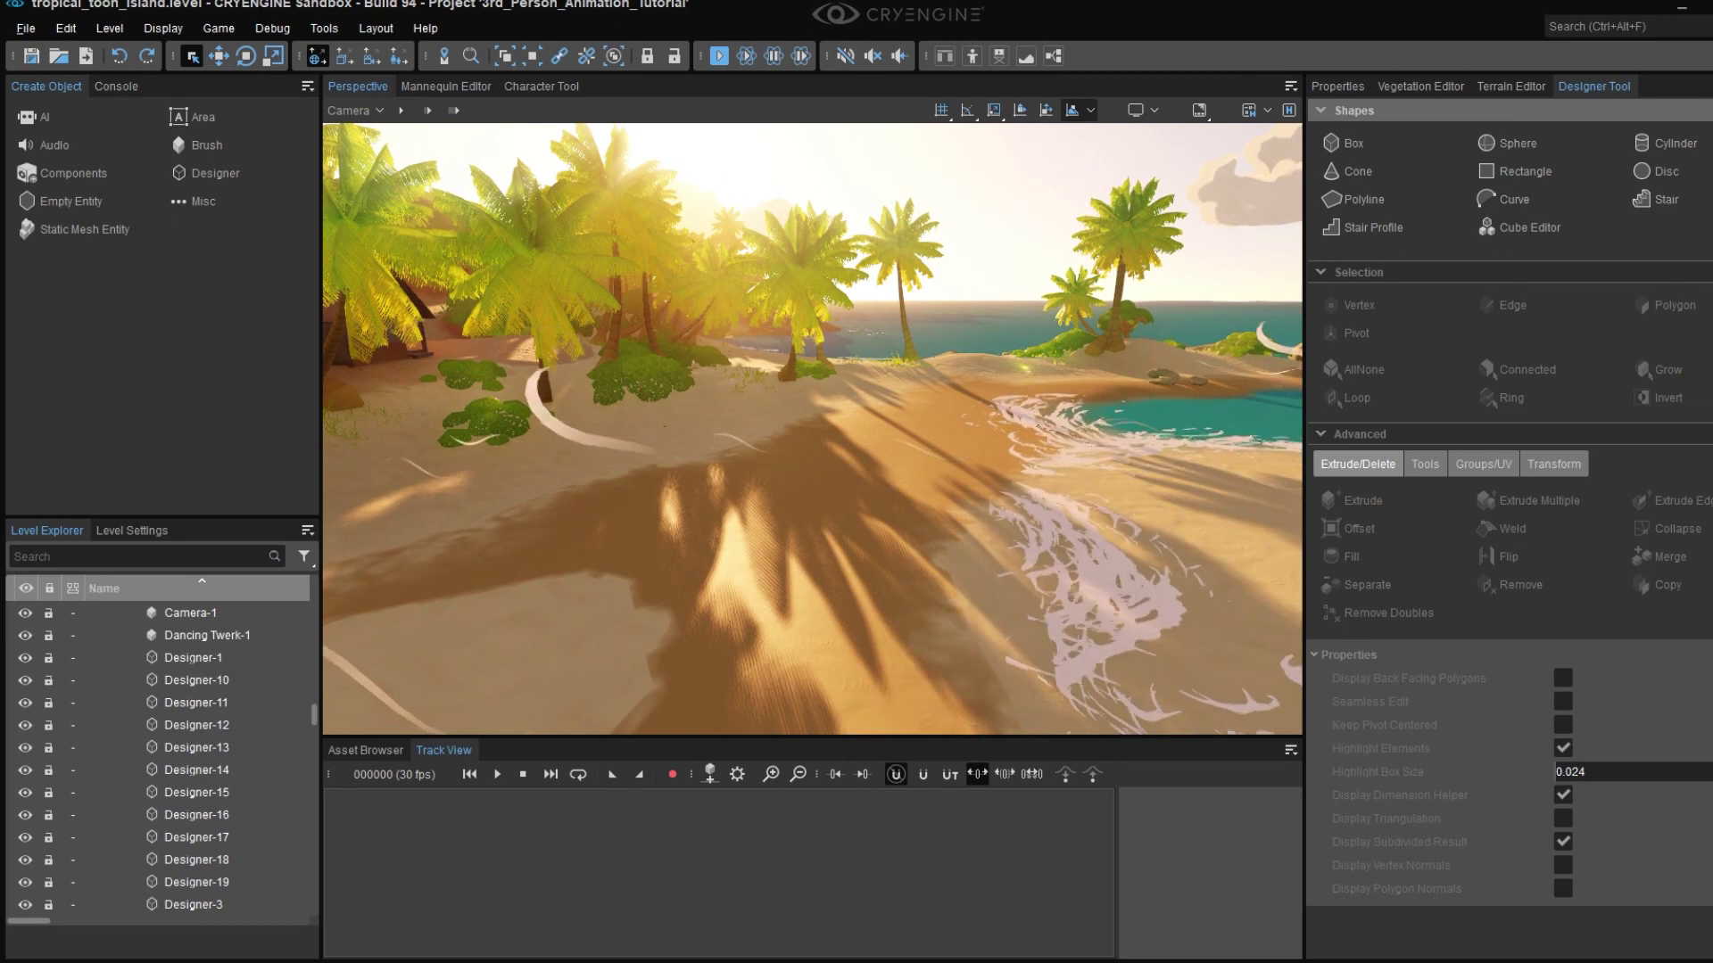
# - Create a Designer cylinder on the open sand with a radius of about 4.4 and a height of about 3.9
pyautogui.click(1662, 144)
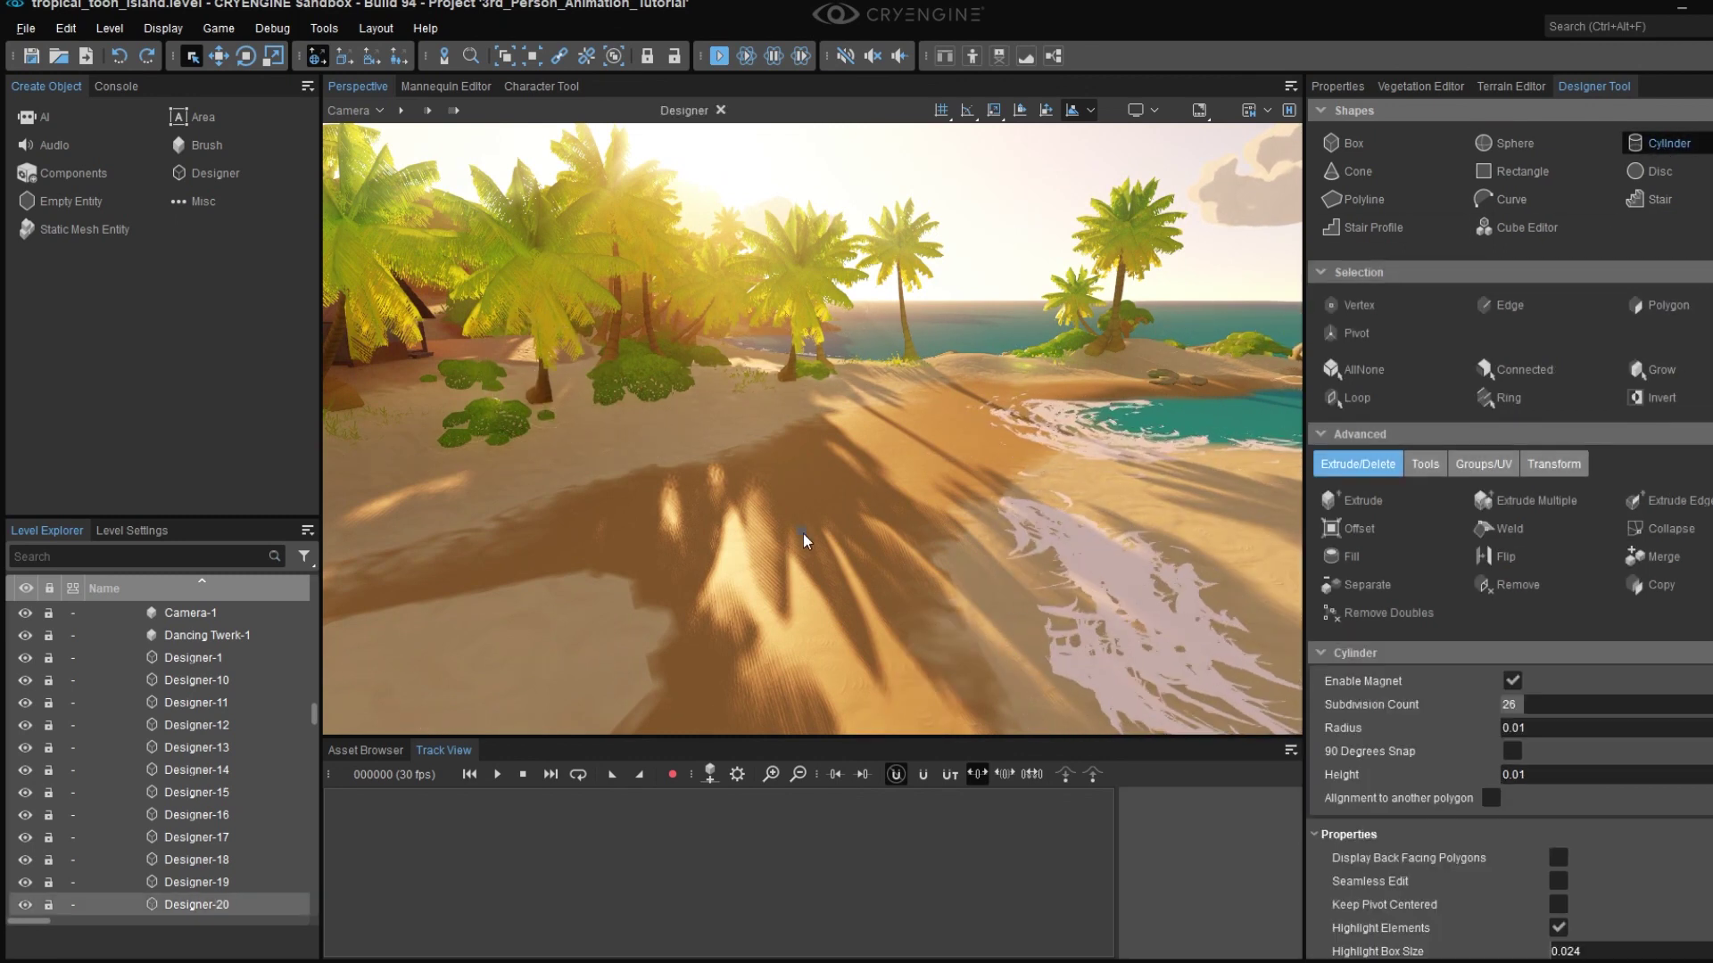
pyautogui.moveTo(780, 521)
pyautogui.mouseDown()
pyautogui.moveTo(916, 594)
pyautogui.moveTo(892, 571)
pyautogui.moveTo(805, 575)
pyautogui.moveTo(830, 616)
pyautogui.moveTo(883, 642)
pyautogui.moveTo(901, 567)
pyautogui.moveTo(1090, 637)
pyautogui.moveTo(892, 616)
pyautogui.moveTo(999, 625)
pyautogui.moveTo(833, 587)
pyautogui.moveTo(1028, 635)
pyautogui.moveTo(819, 591)
pyautogui.moveTo(1025, 619)
pyautogui.moveTo(811, 568)
pyautogui.mouseUp()
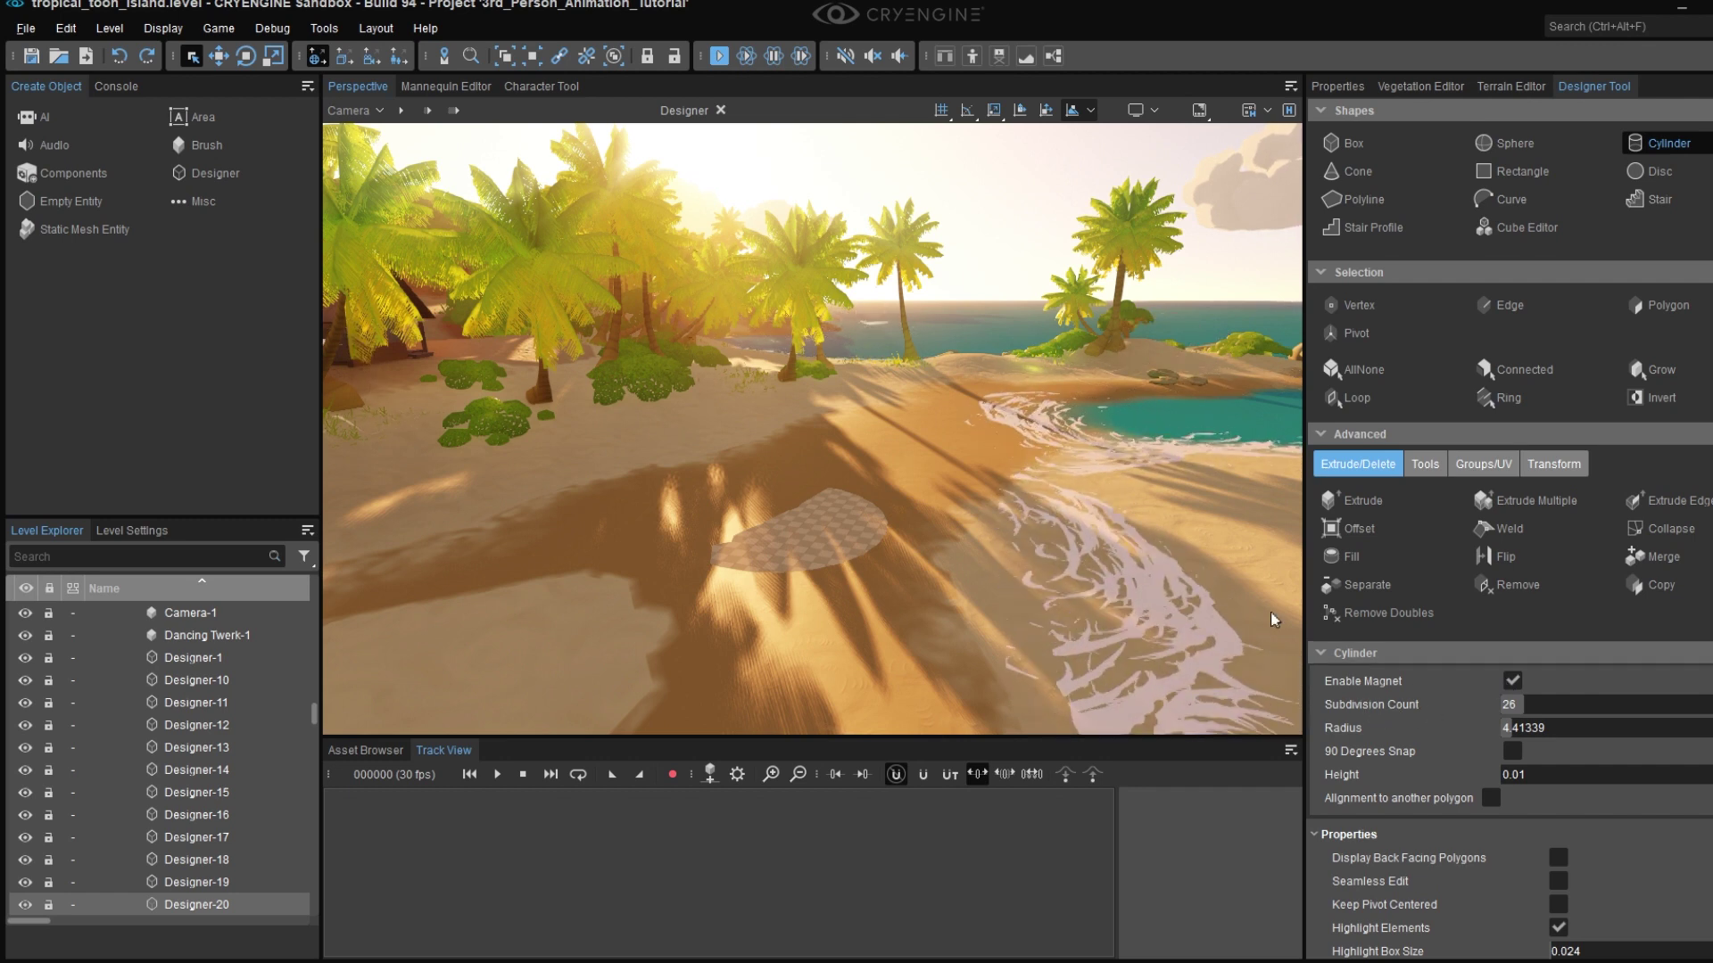
pyautogui.click(810, 568)
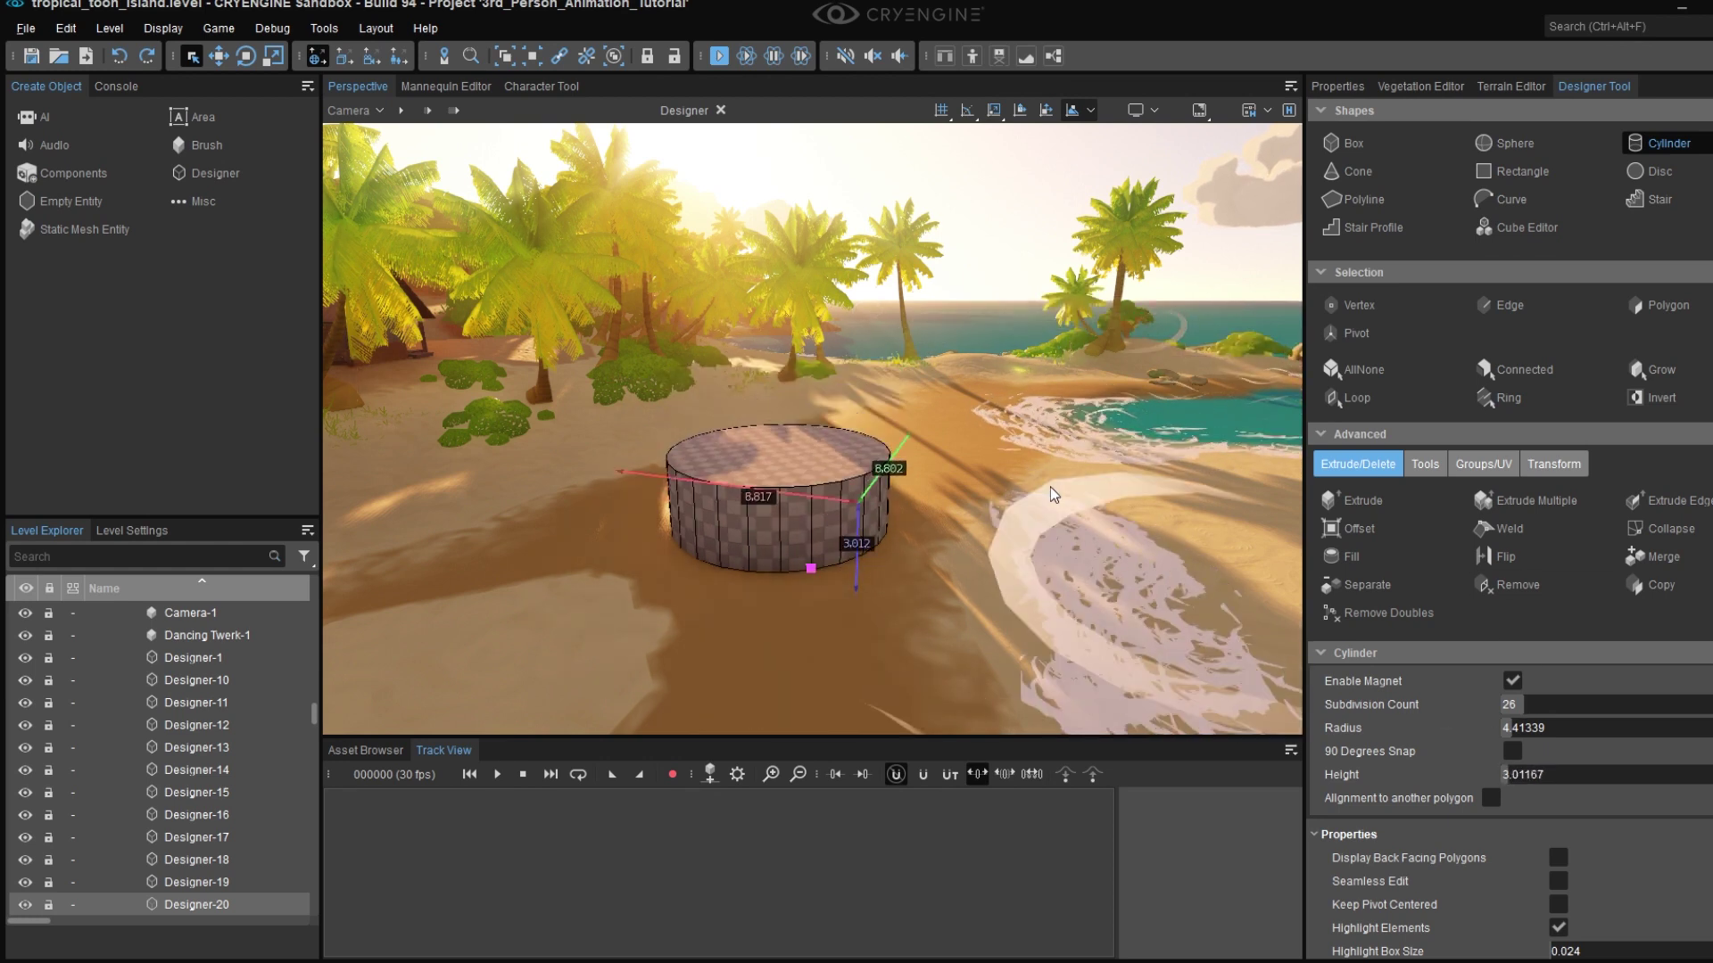
pyautogui.click(1159, 464)
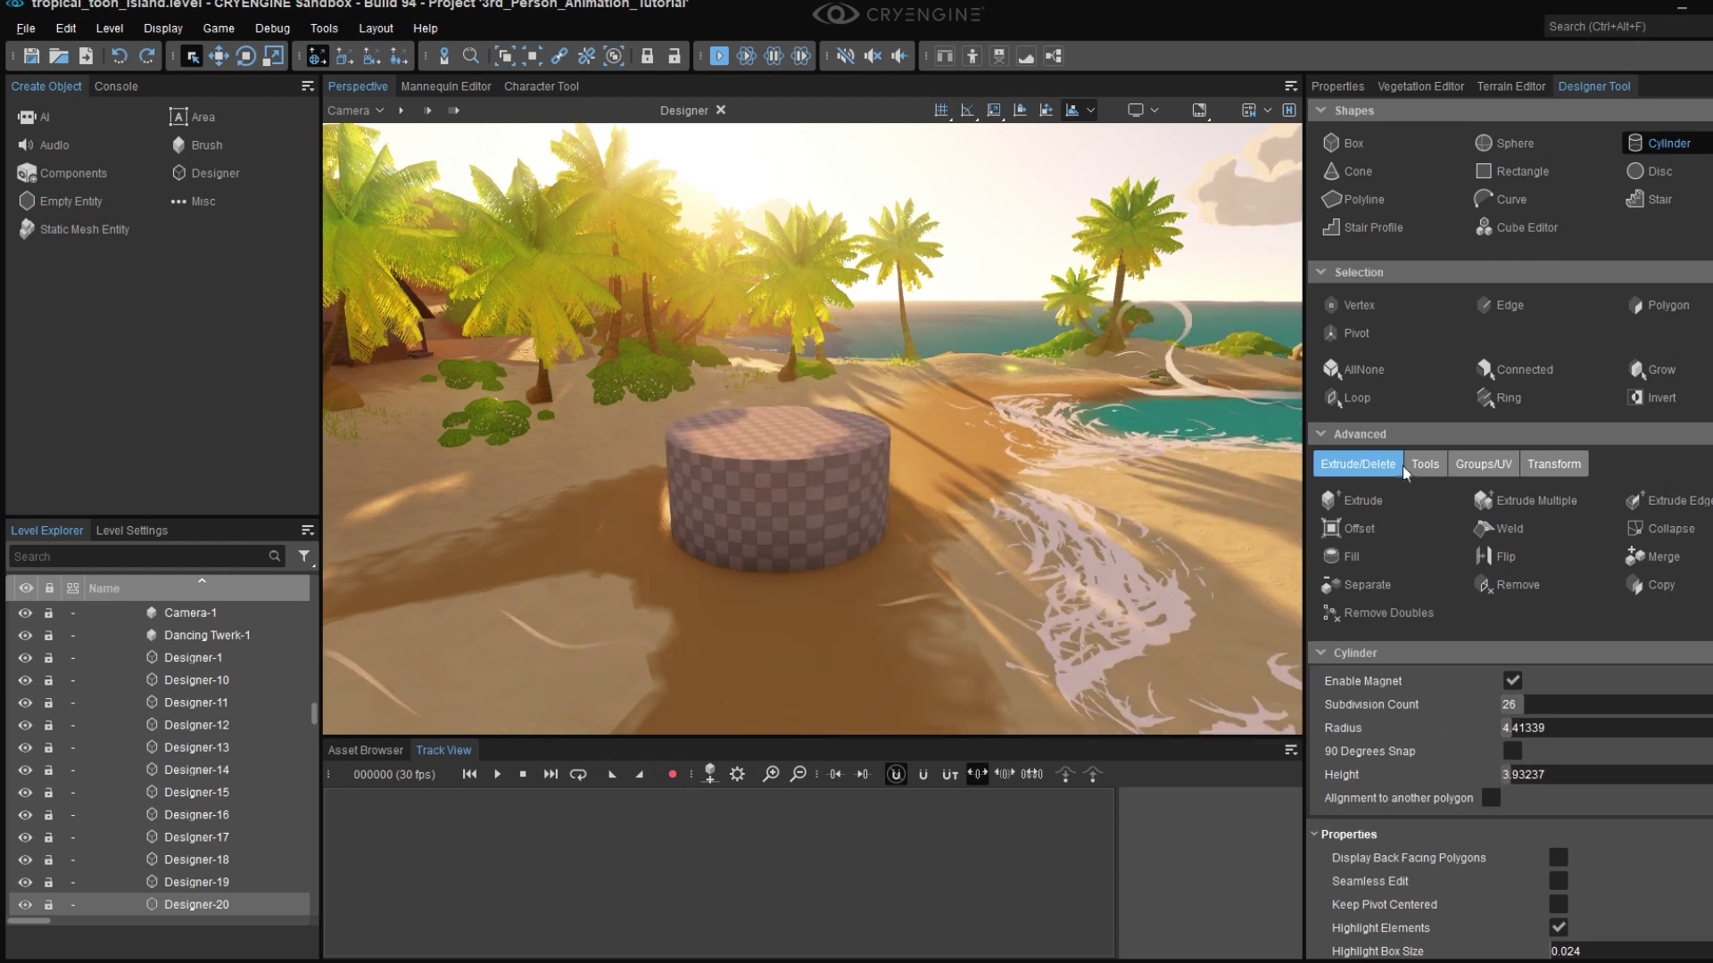
# - Set the cylinder's subdivision count to 28 and redraw its height at about 3.7
pyautogui.click(1526, 707)
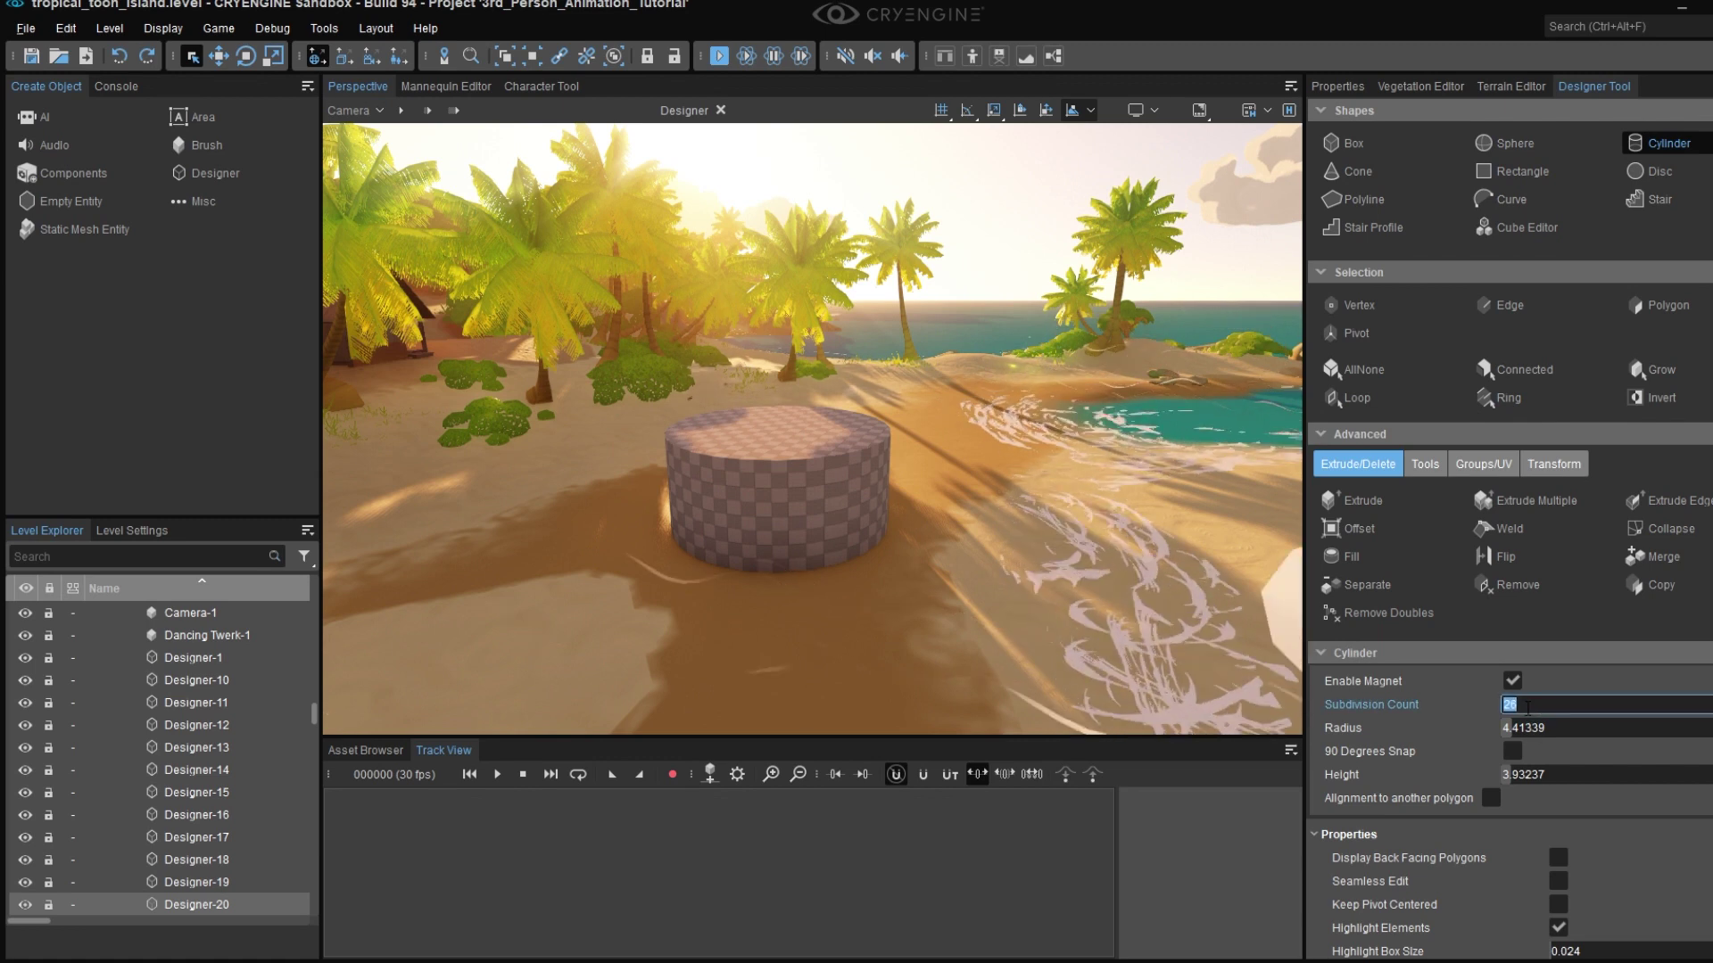
pyautogui.write('28')
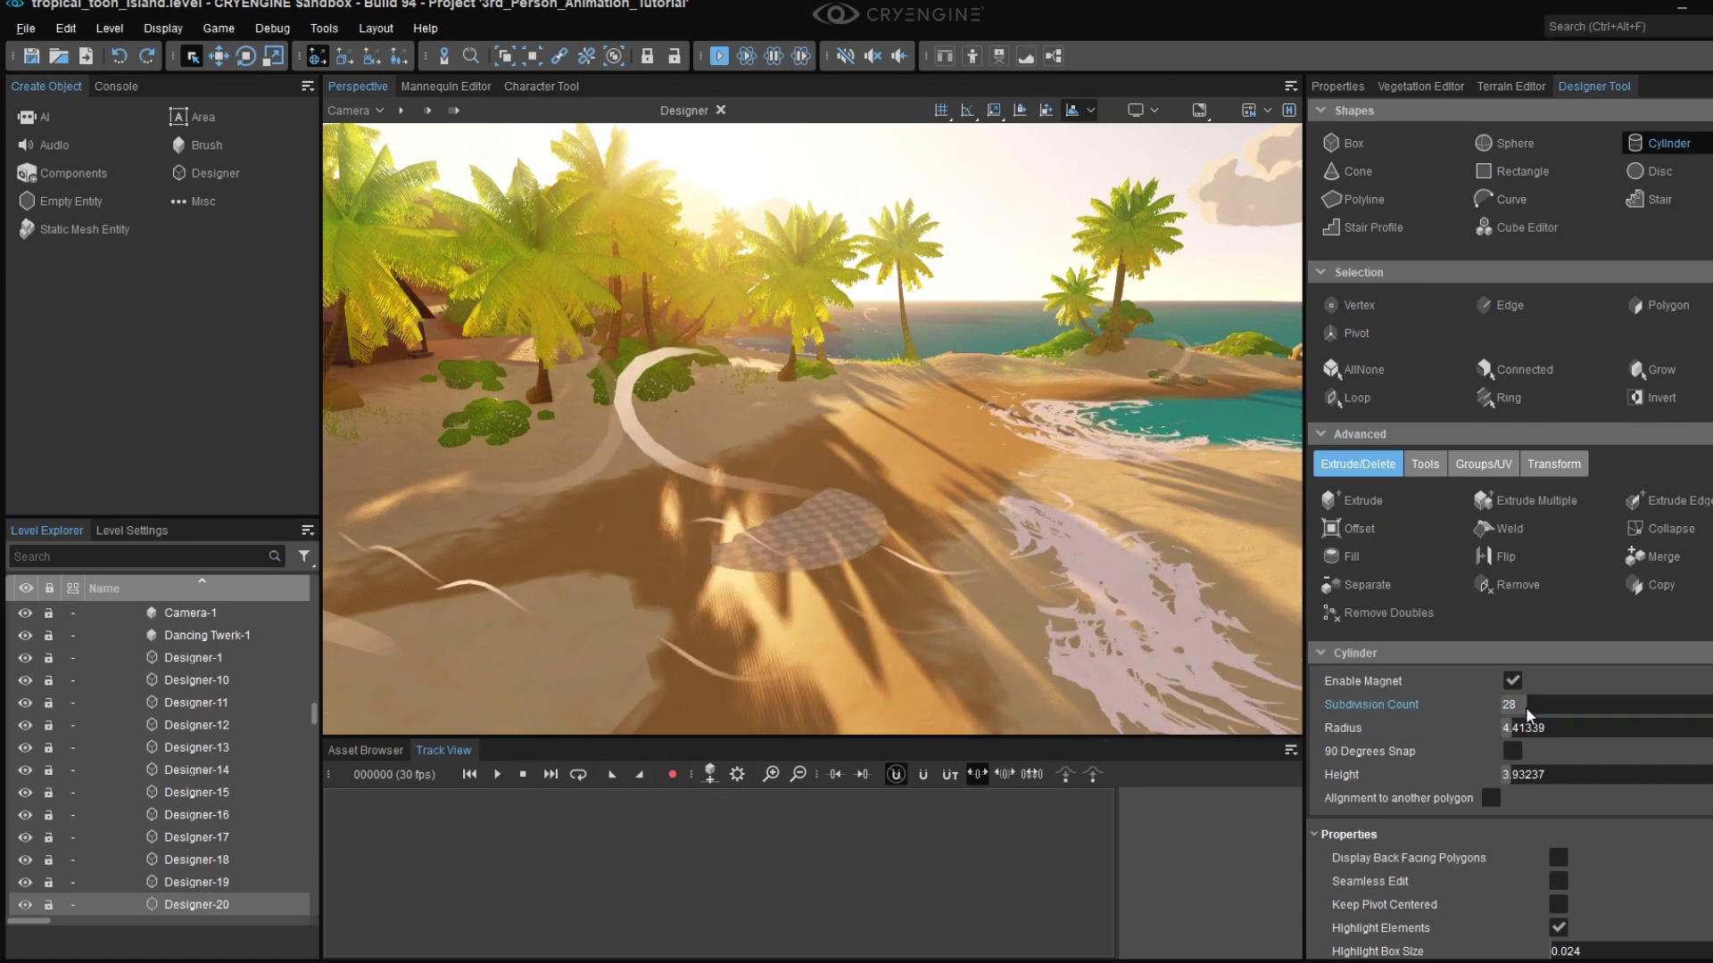
pyautogui.click(1034, 463)
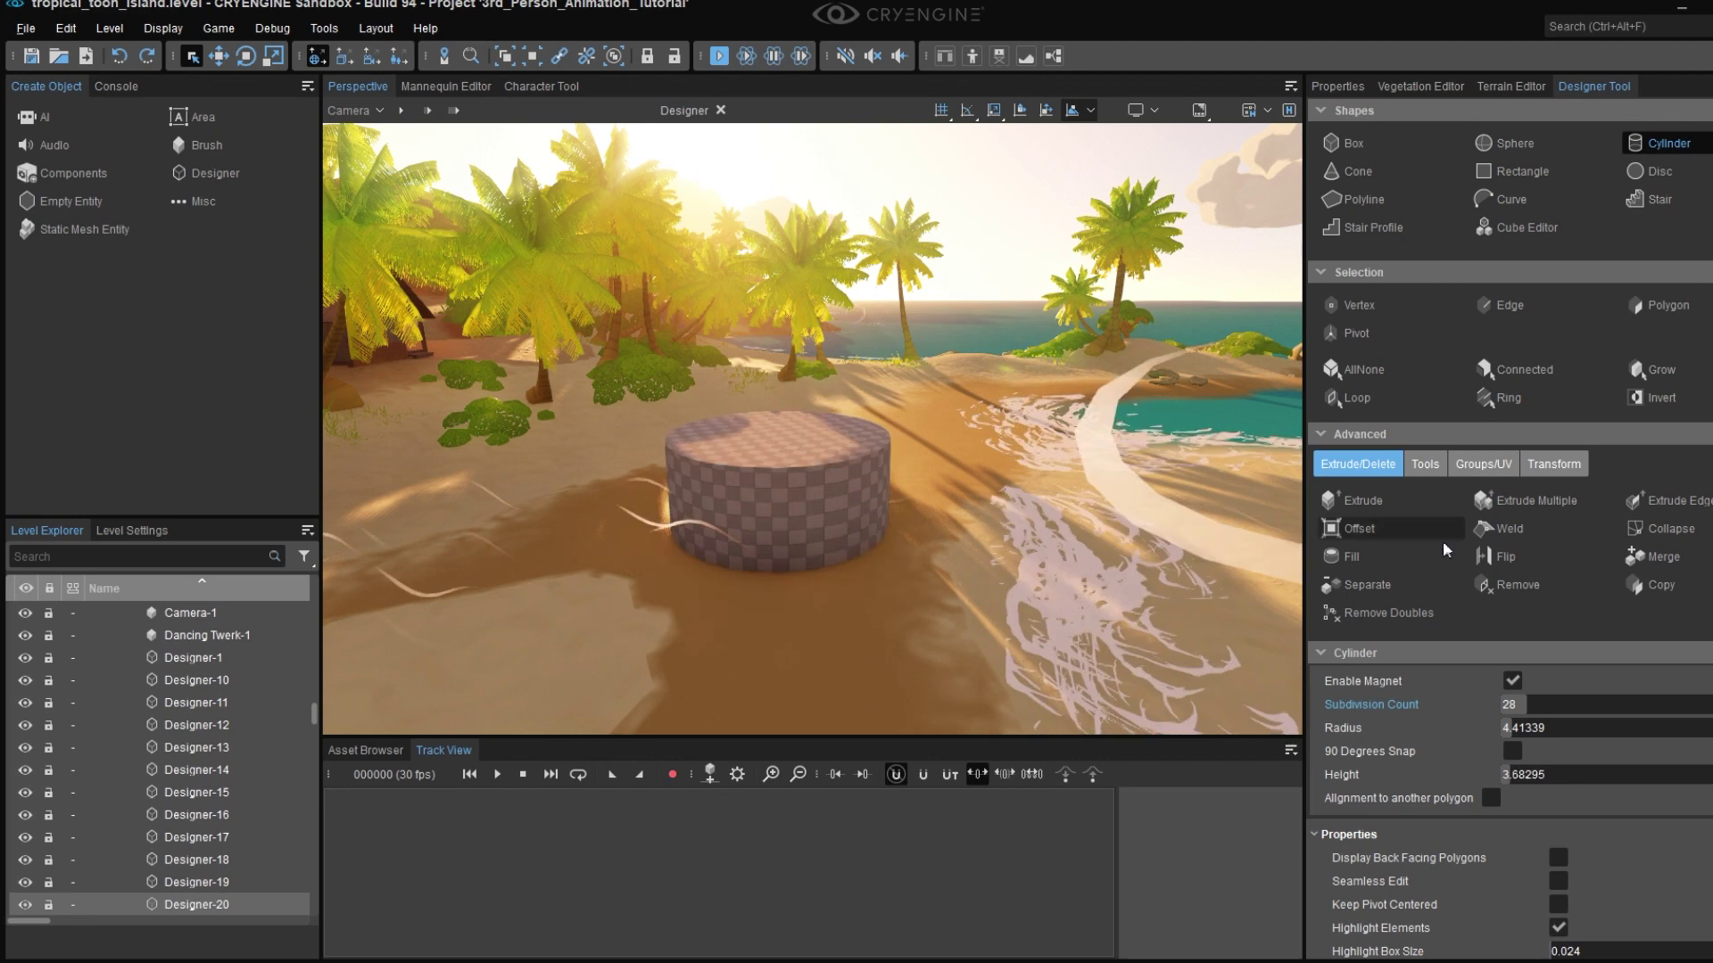
# - Try a subdivision count of 32 on the cylinder, return it to 28 and finish the shape about 1.3 high
pyautogui.click(1540, 704)
pyautogui.write('32')
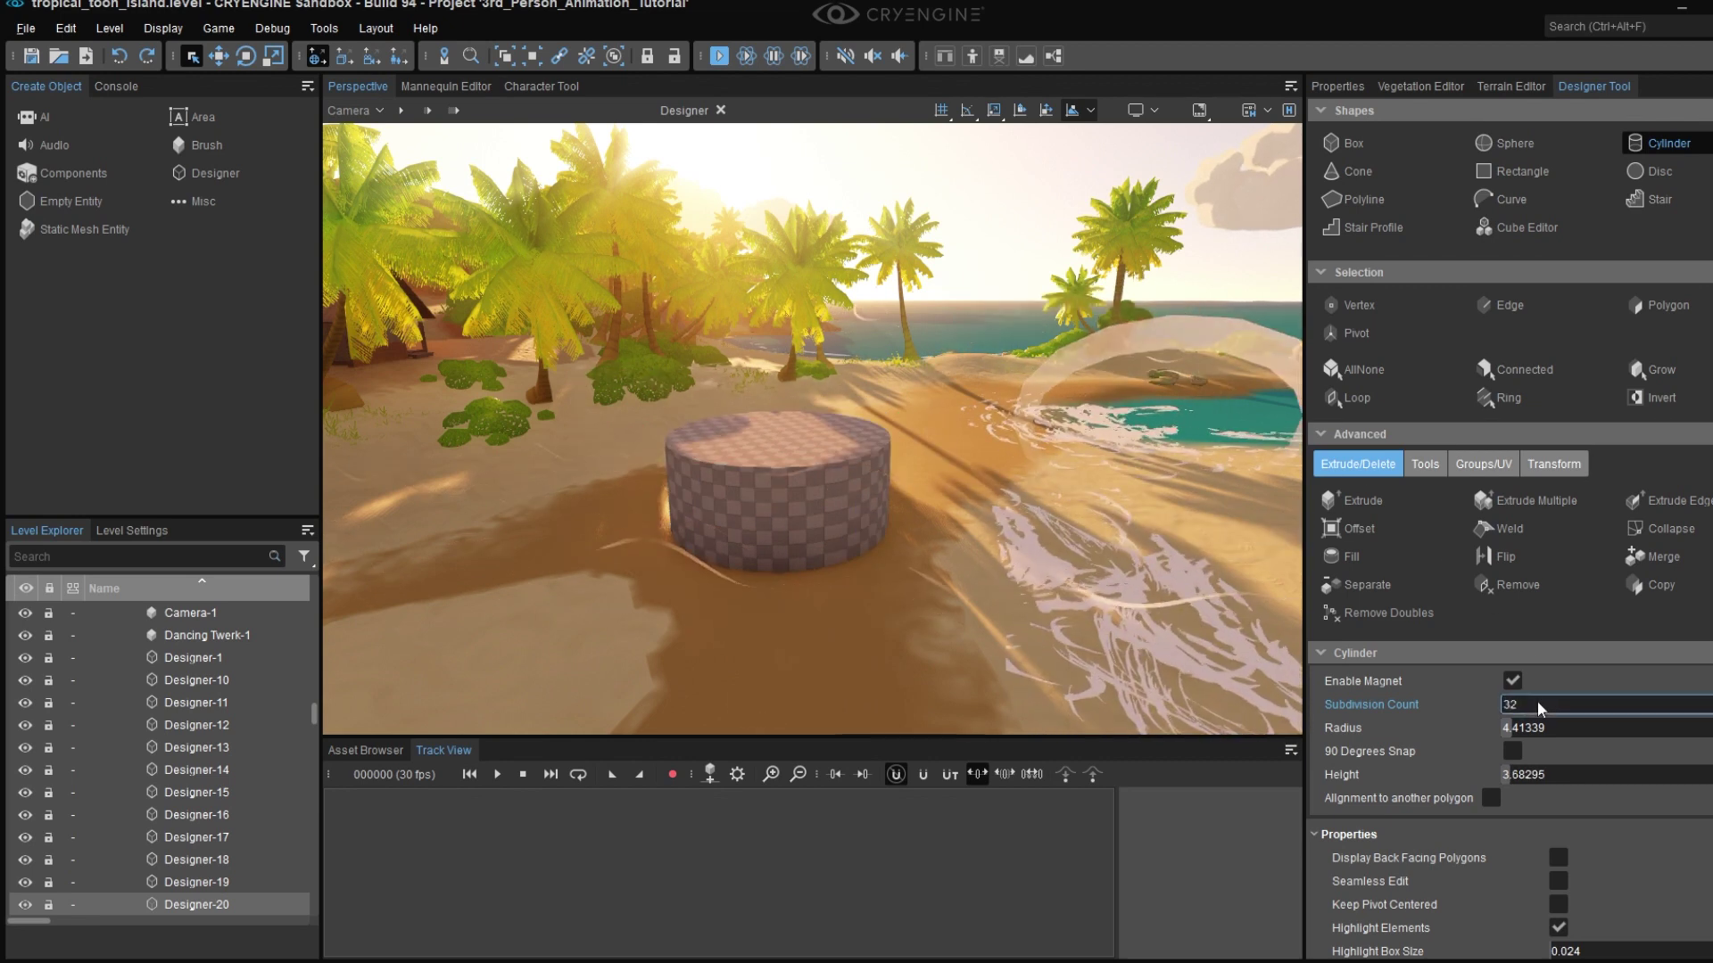
pyautogui.press('Return')
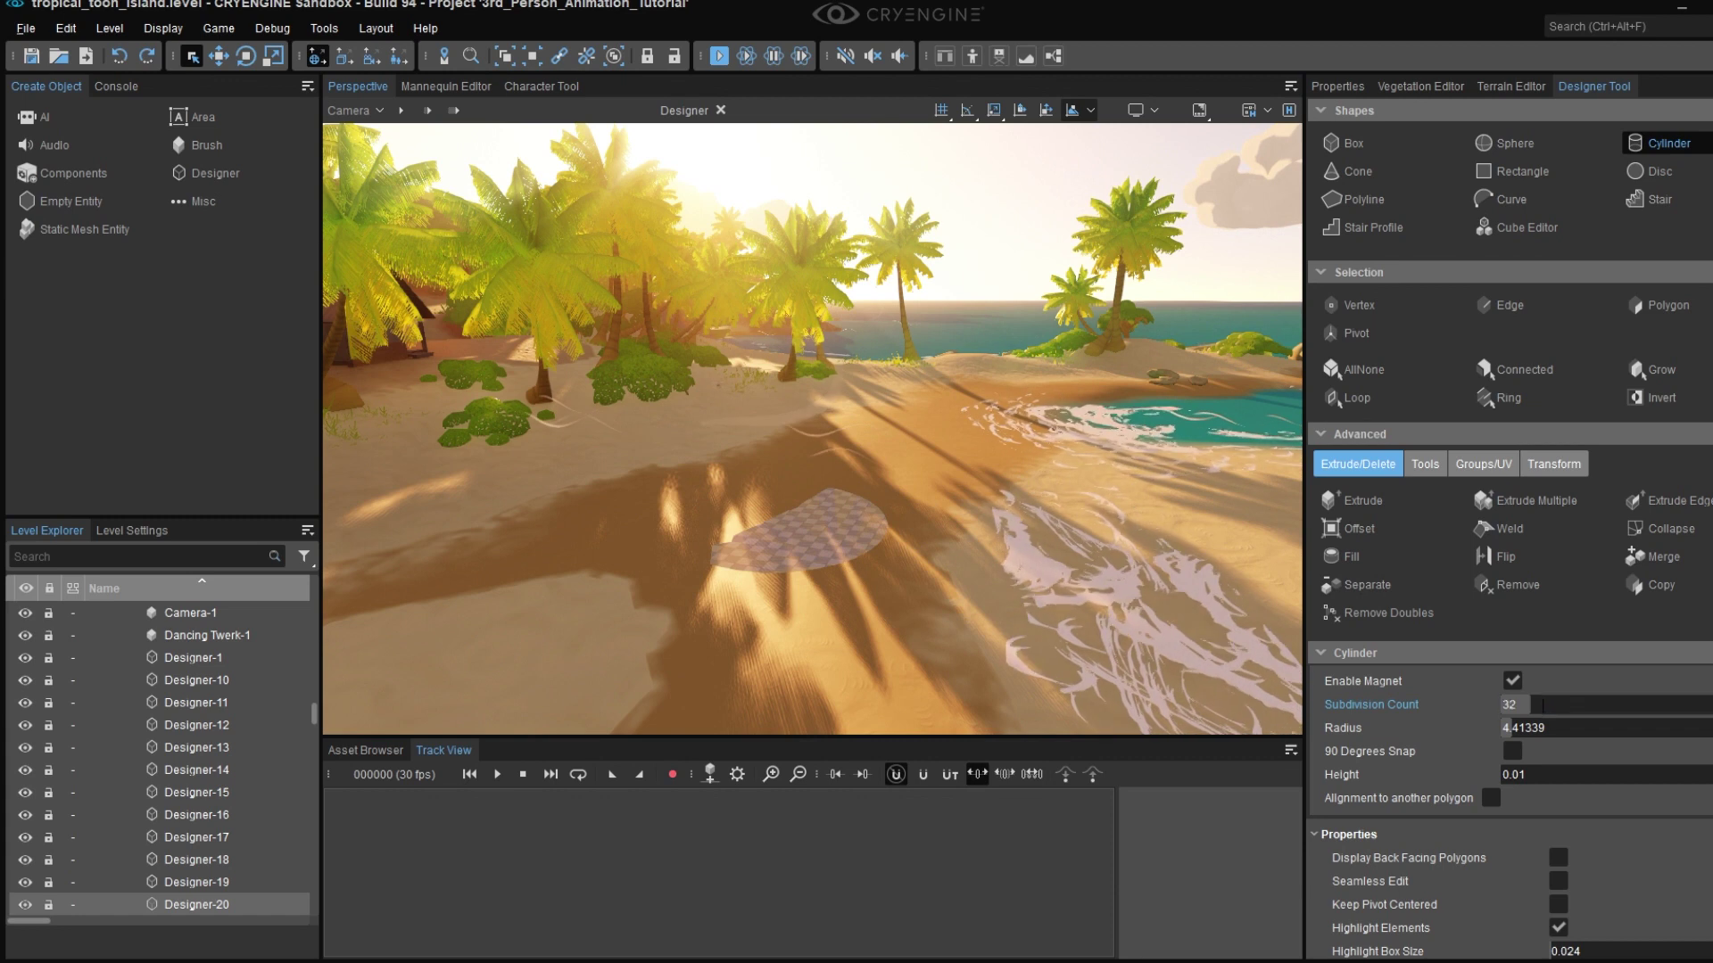
pyautogui.press('Return')
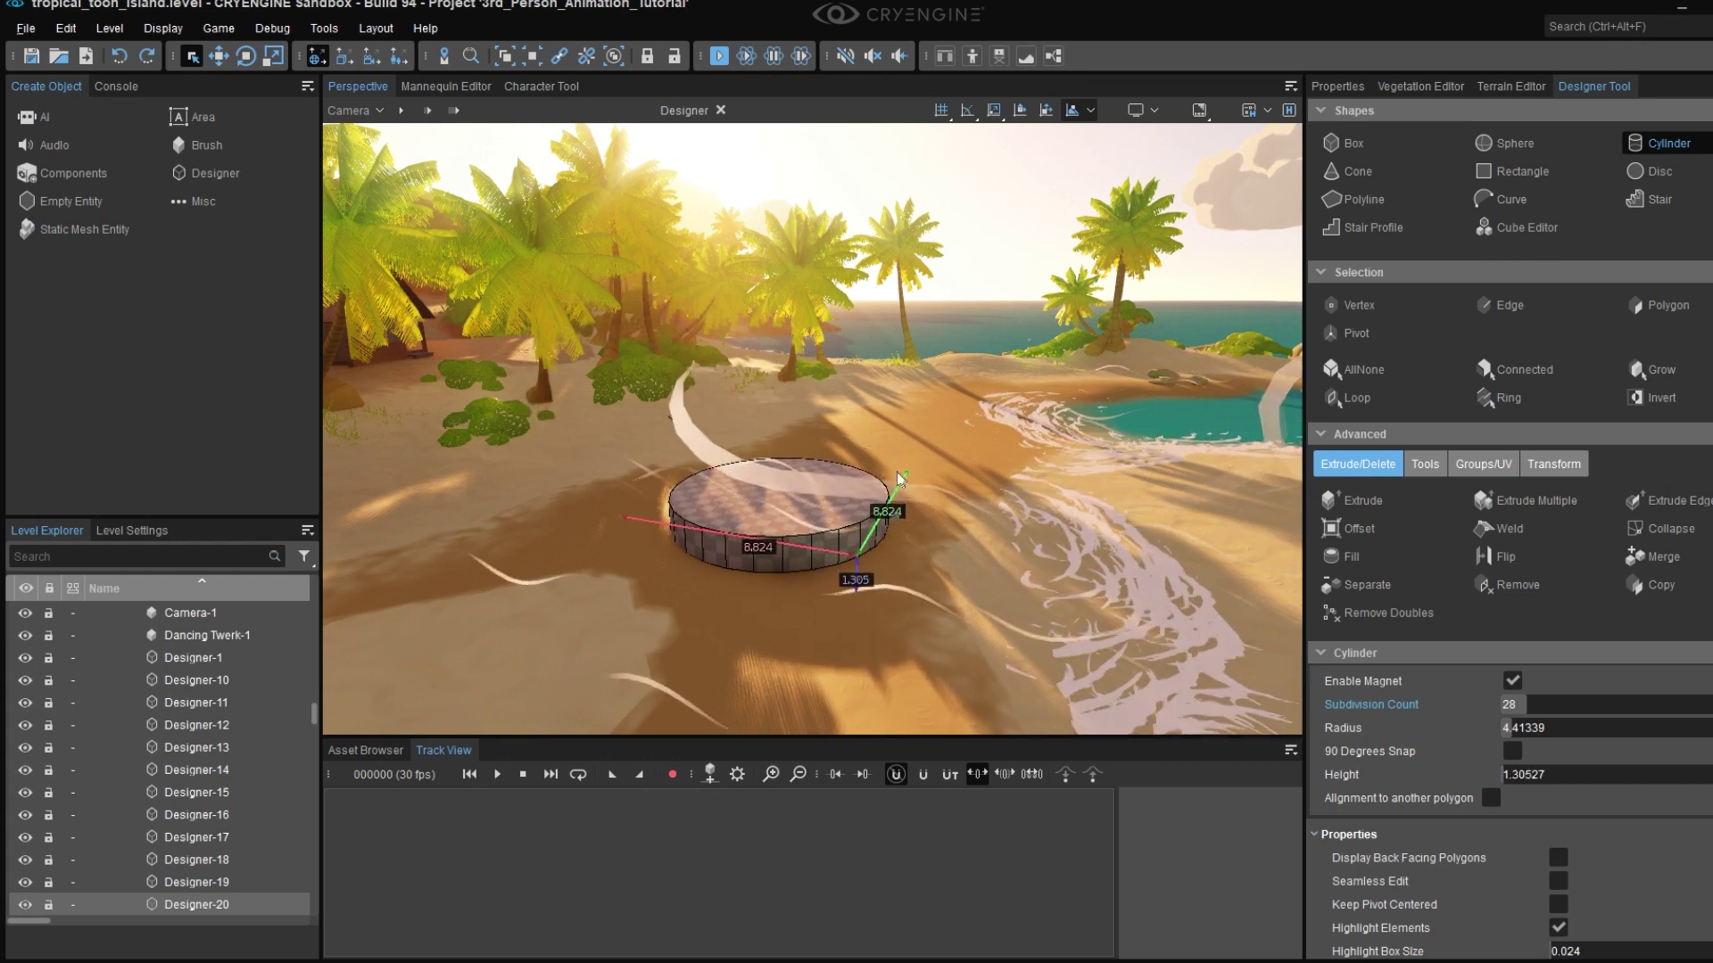
pyautogui.click(885, 531)
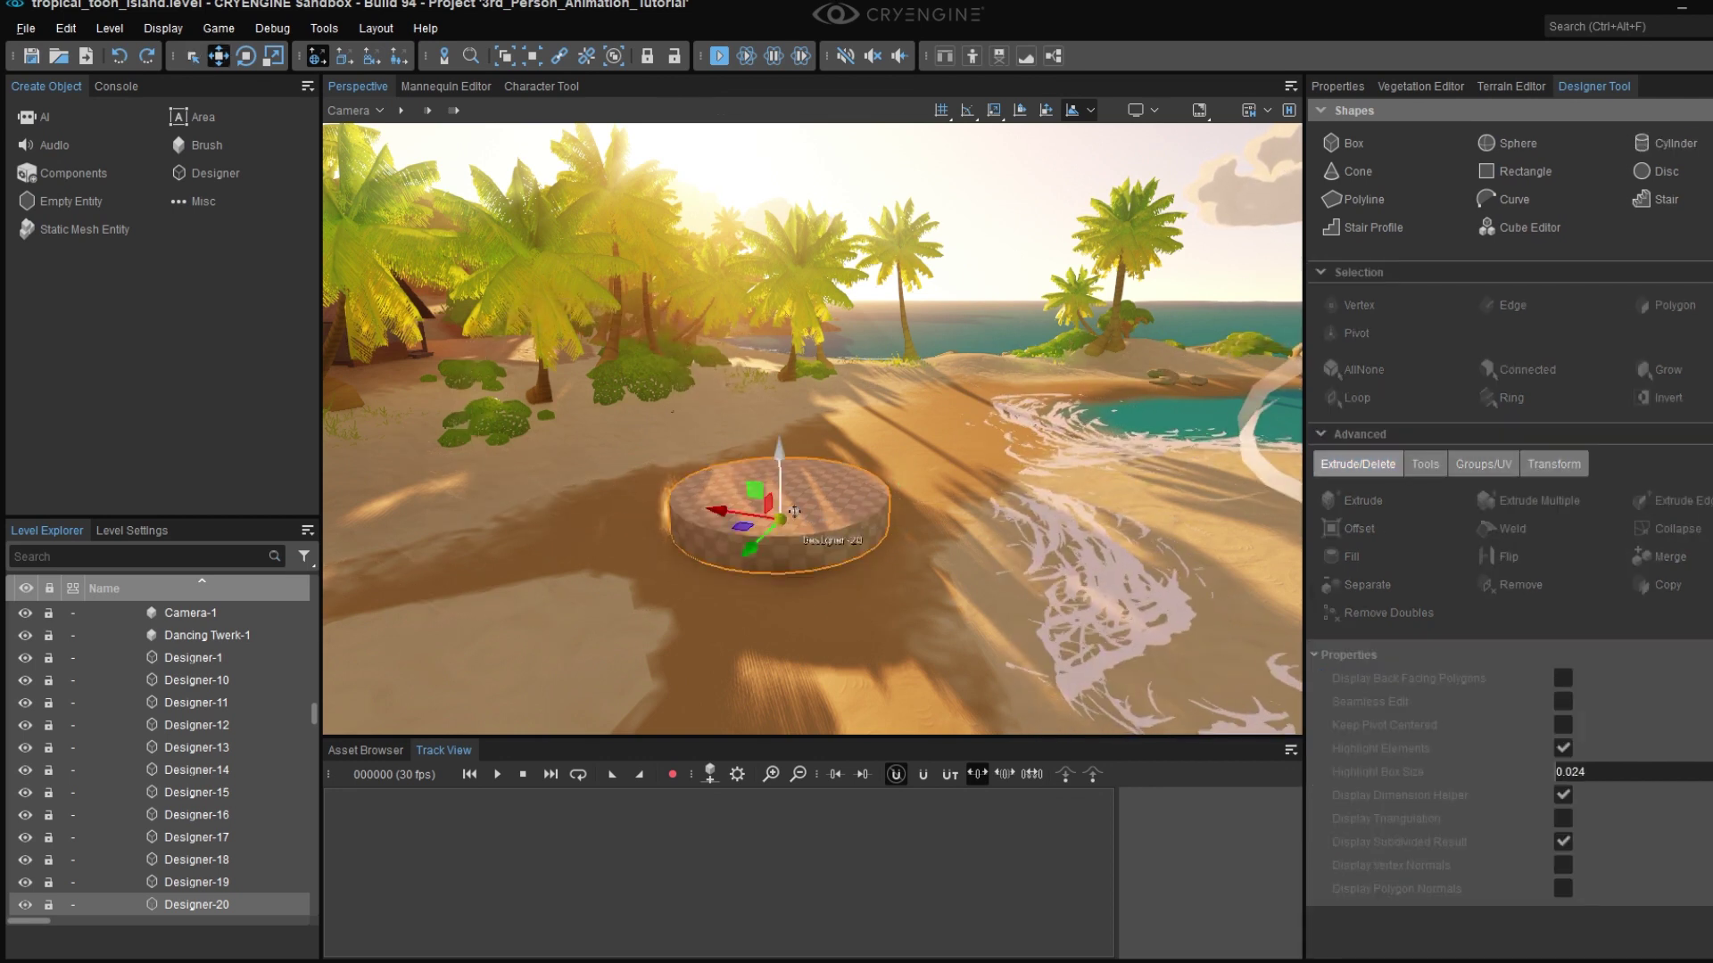
# - Raise the cylinder off the sand so that it floats above the beach, and deselect it
pyautogui.moveTo(780, 466); pyautogui.dragTo(783, 366)
pyautogui.moveTo(783, 366); pyautogui.dragTo(665, 339, button='right')
pyautogui.press('w')
pyautogui.press('s')
pyautogui.press('s')
pyautogui.press('a')
pyautogui.press('d')
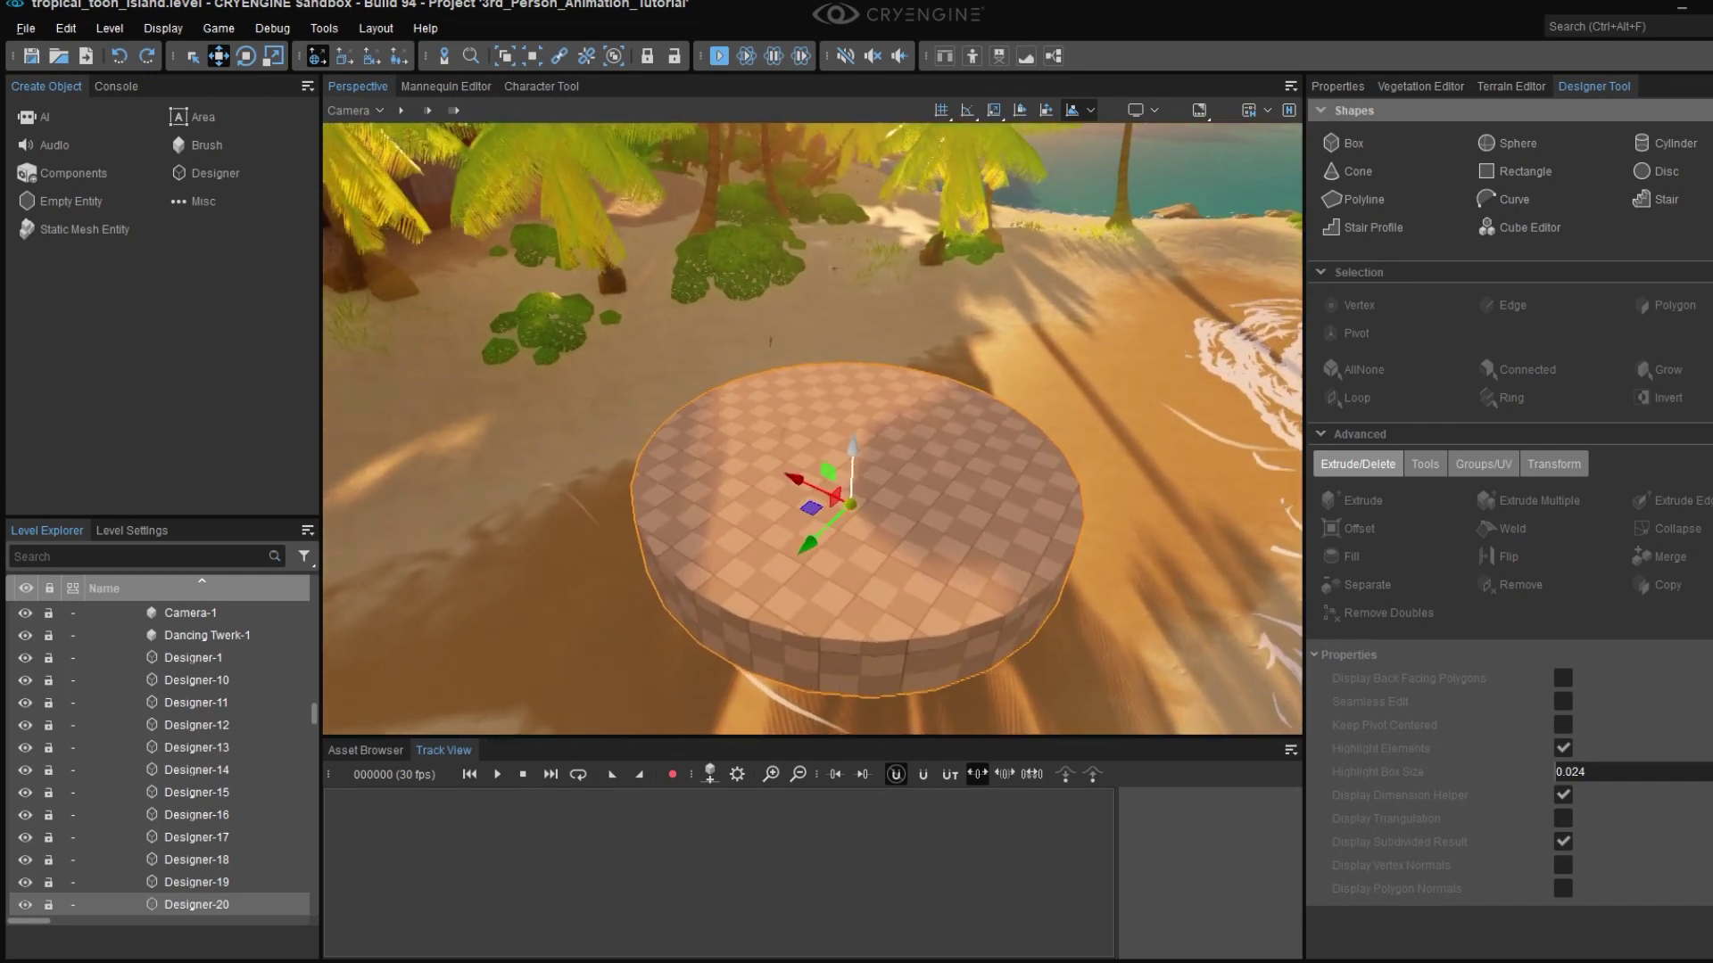
pyautogui.moveTo(803, 475); pyautogui.dragTo(978, 425, button='right')
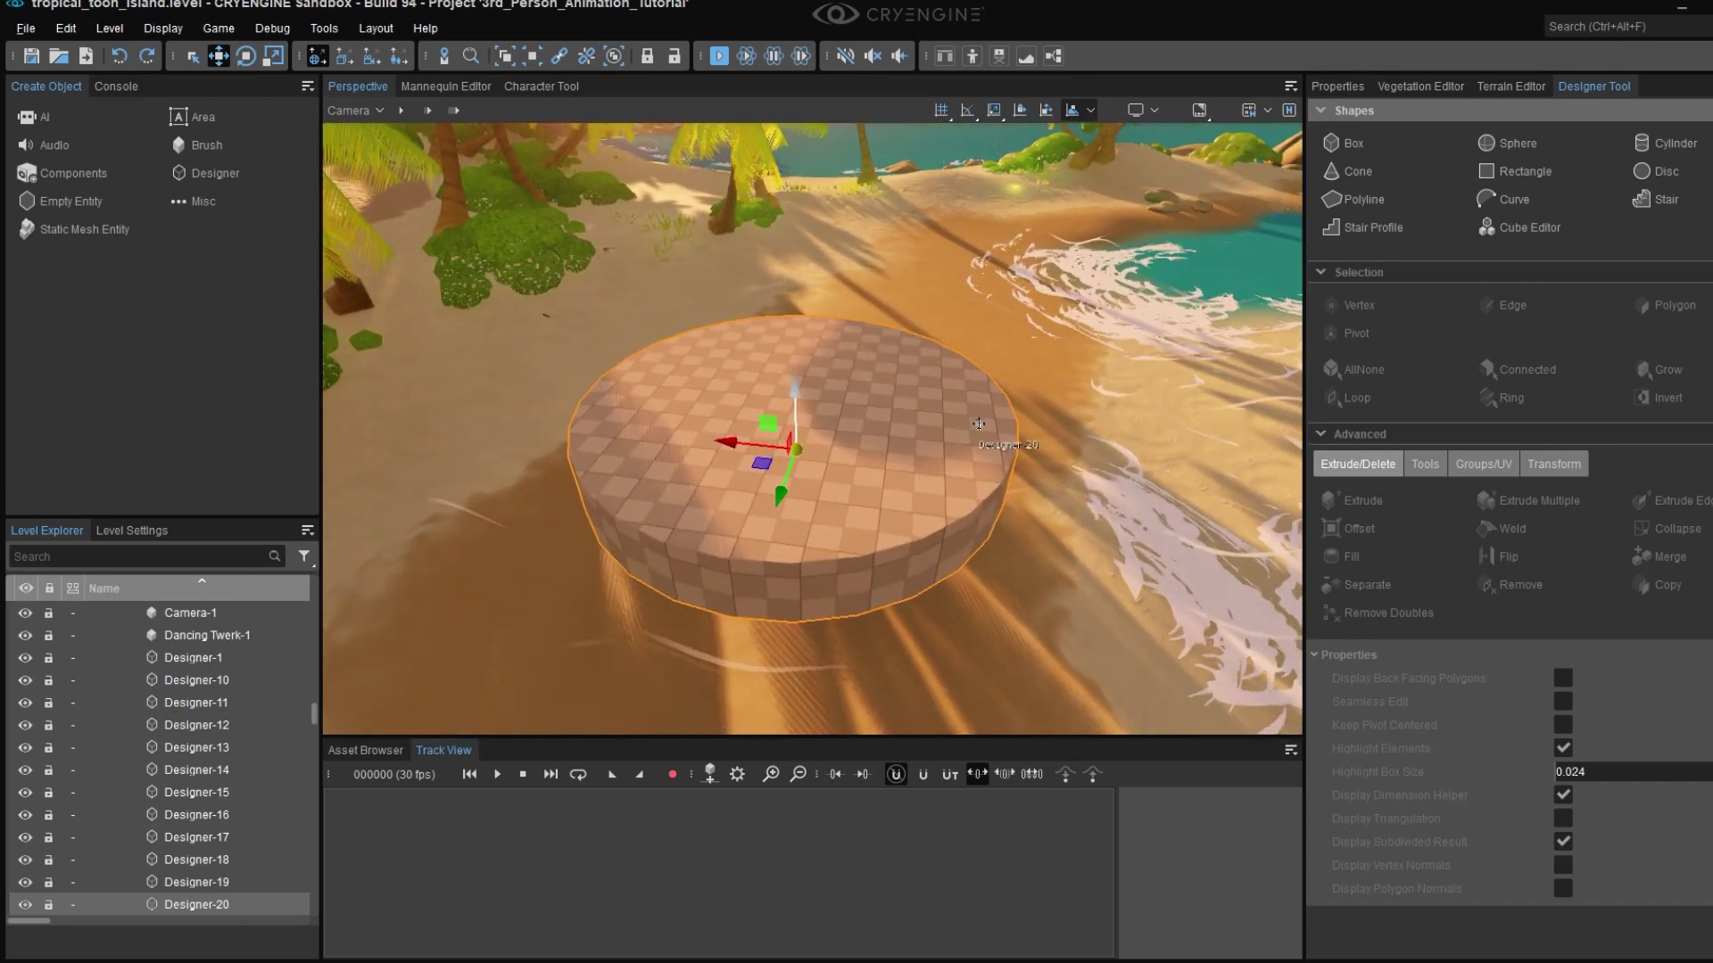
pyautogui.click(1052, 375)
pyautogui.moveTo(1051, 375); pyautogui.dragTo(1088, 405, button='right')
pyautogui.press('d')
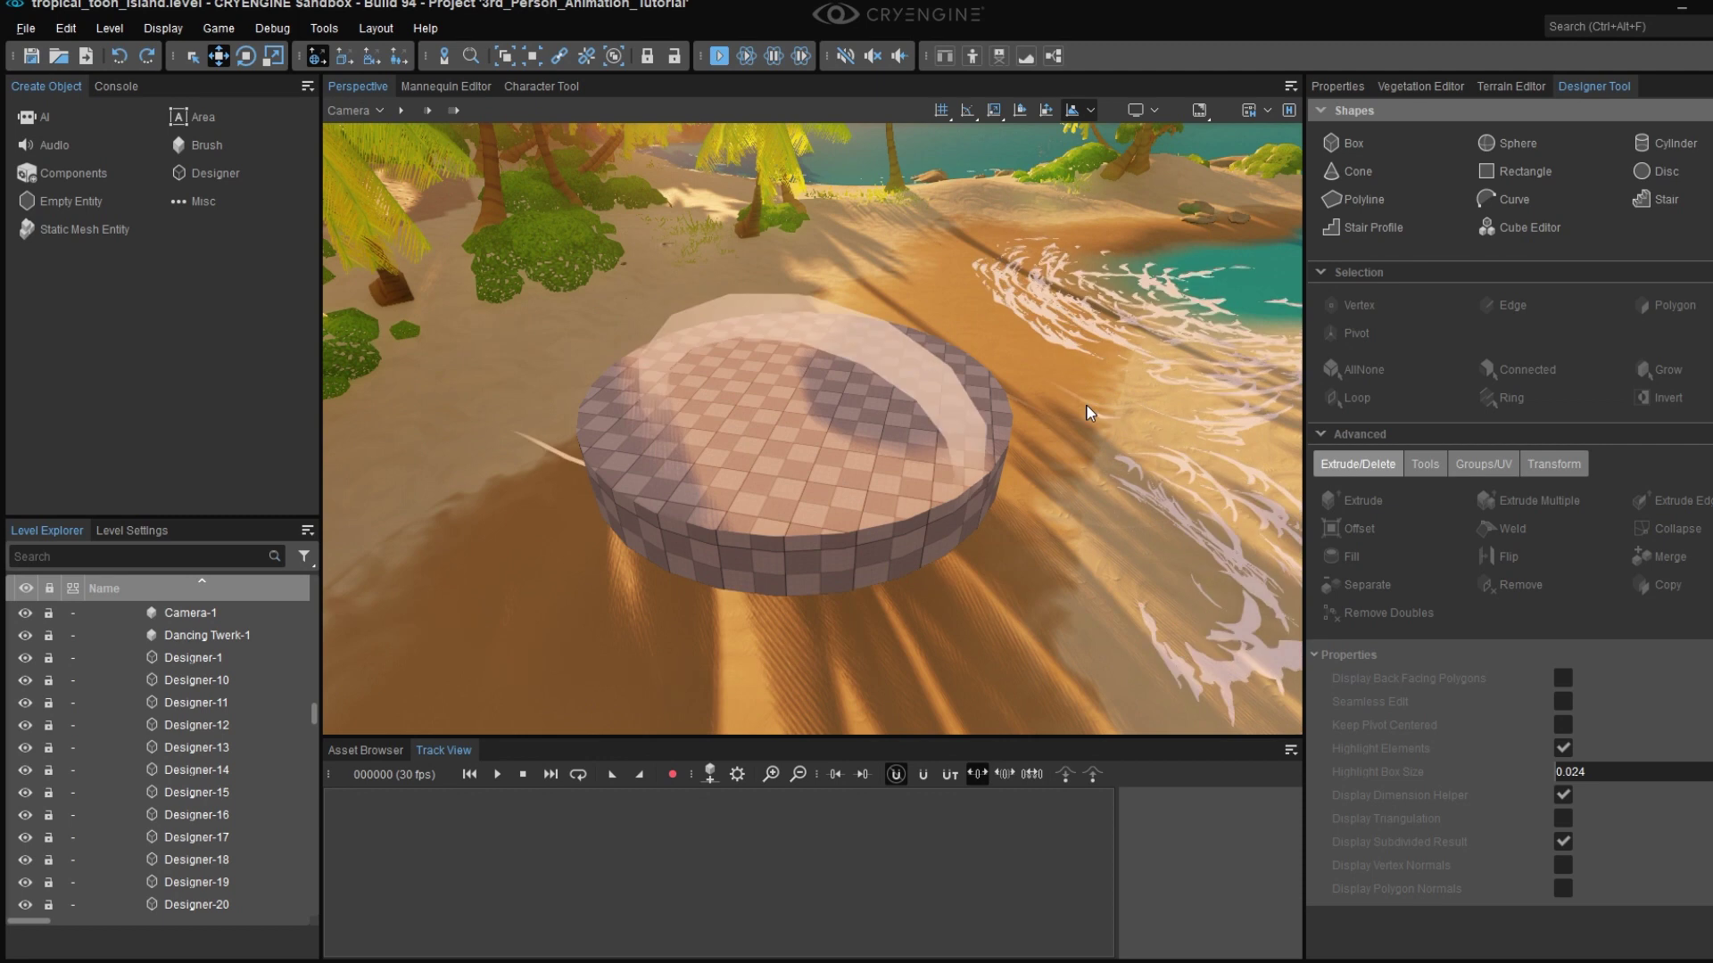
# - Offset the cylinder's top face inward to create an inner circle about 6.5 across
pyautogui.click(759, 465)
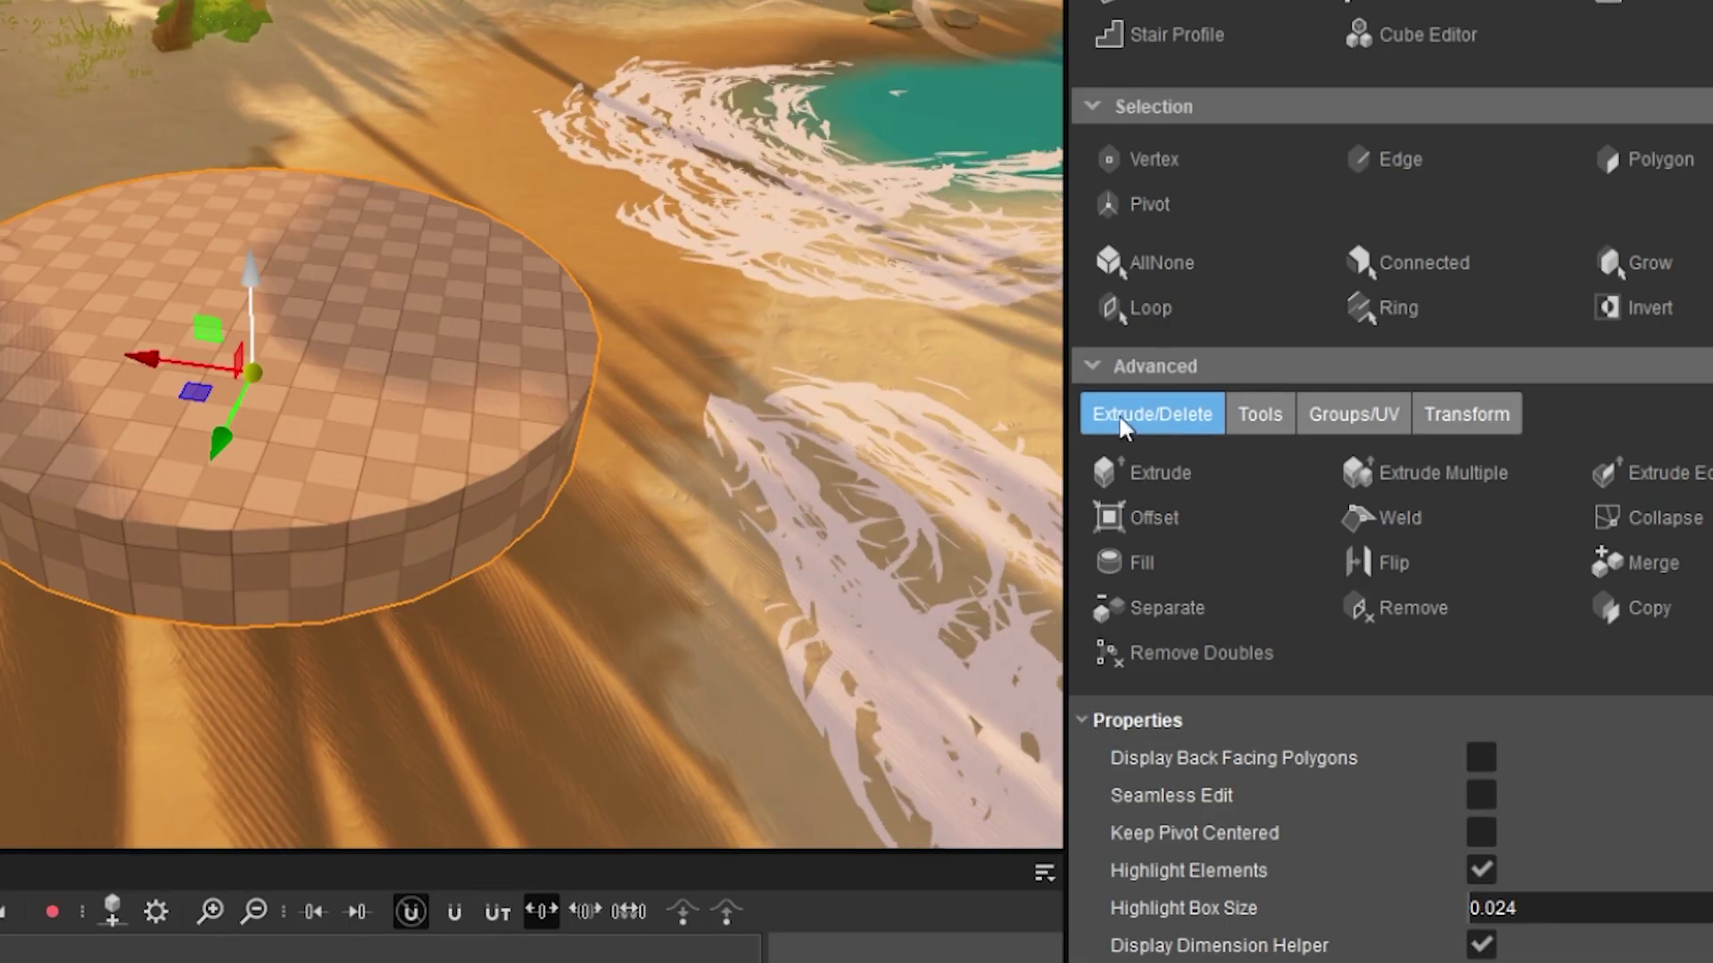
pyautogui.click(1156, 521)
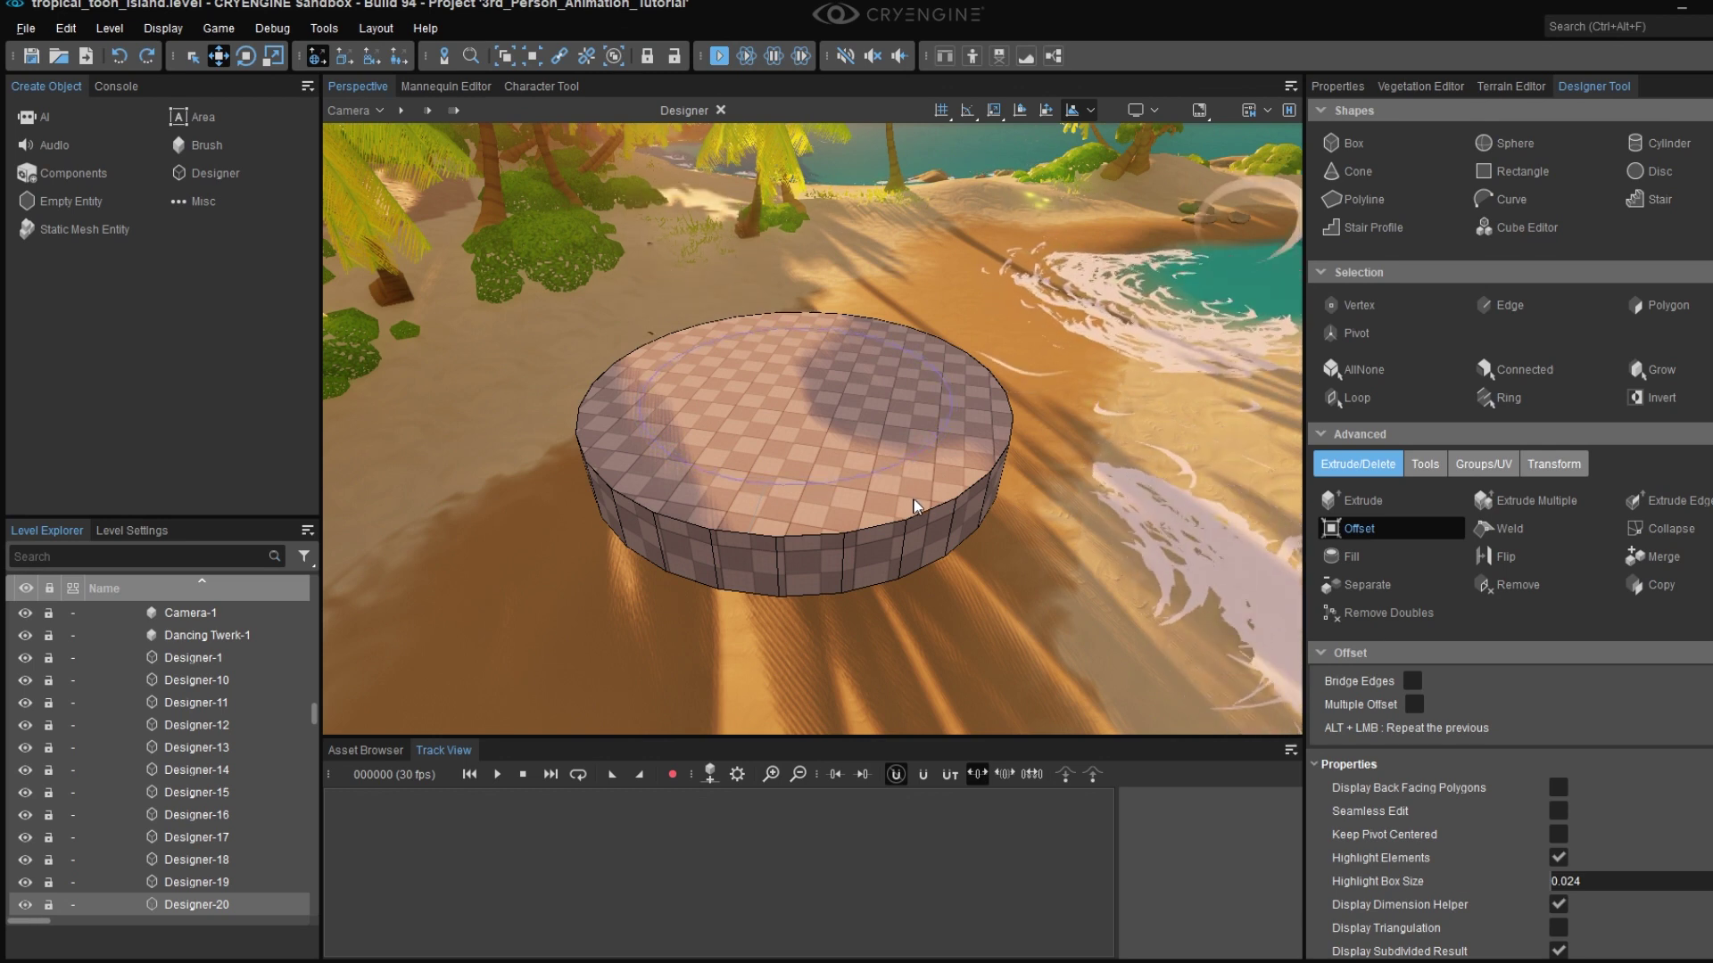
pyautogui.click(903, 455)
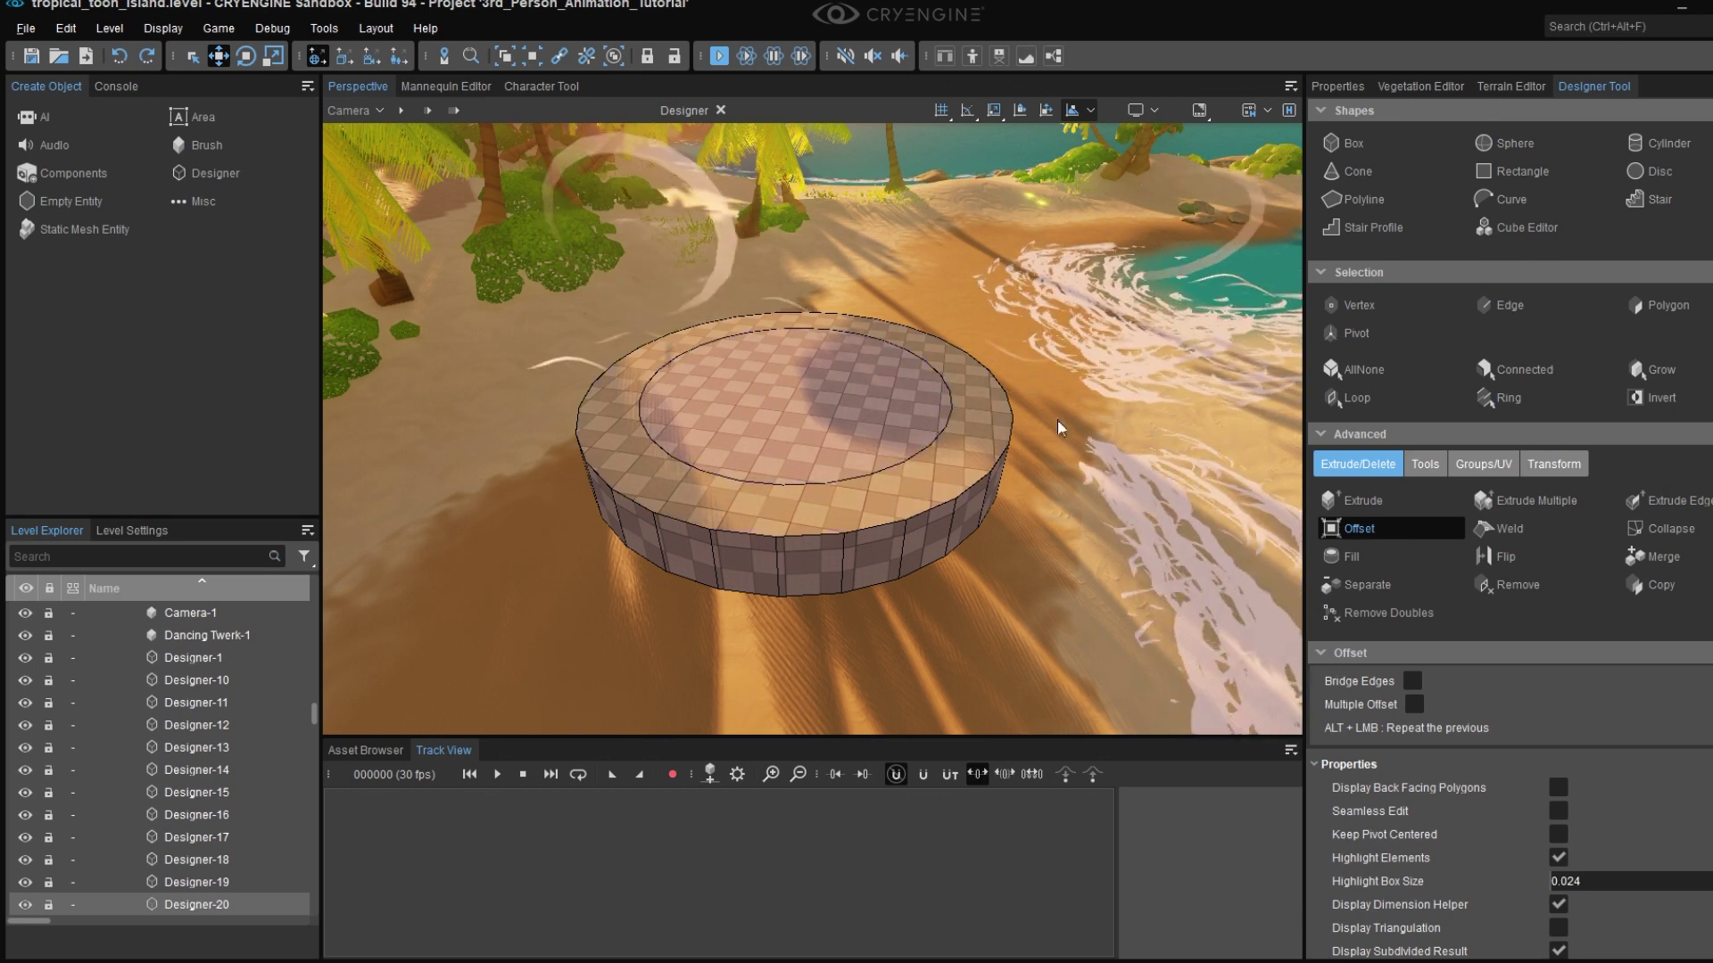
pyautogui.moveTo(1010, 447); pyautogui.dragTo(1042, 483, button='right')
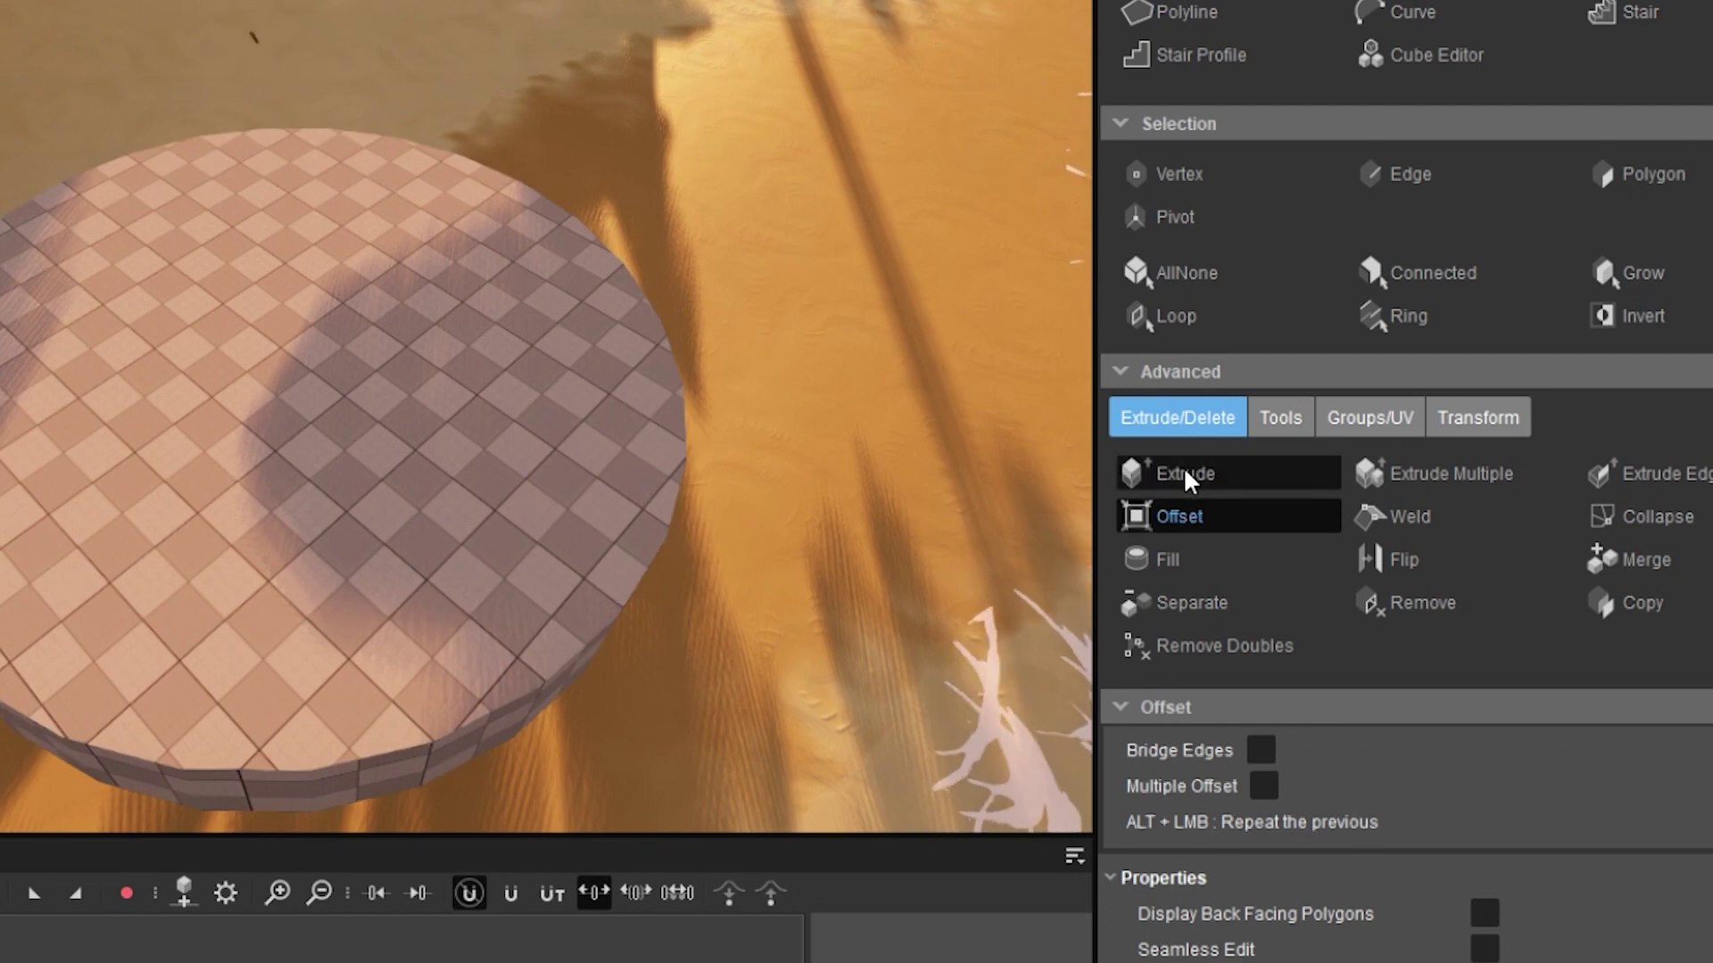
# - Extrude the inner top face up and back down, and push it through the cylinder's underside to form an open ring
pyautogui.click(1186, 475)
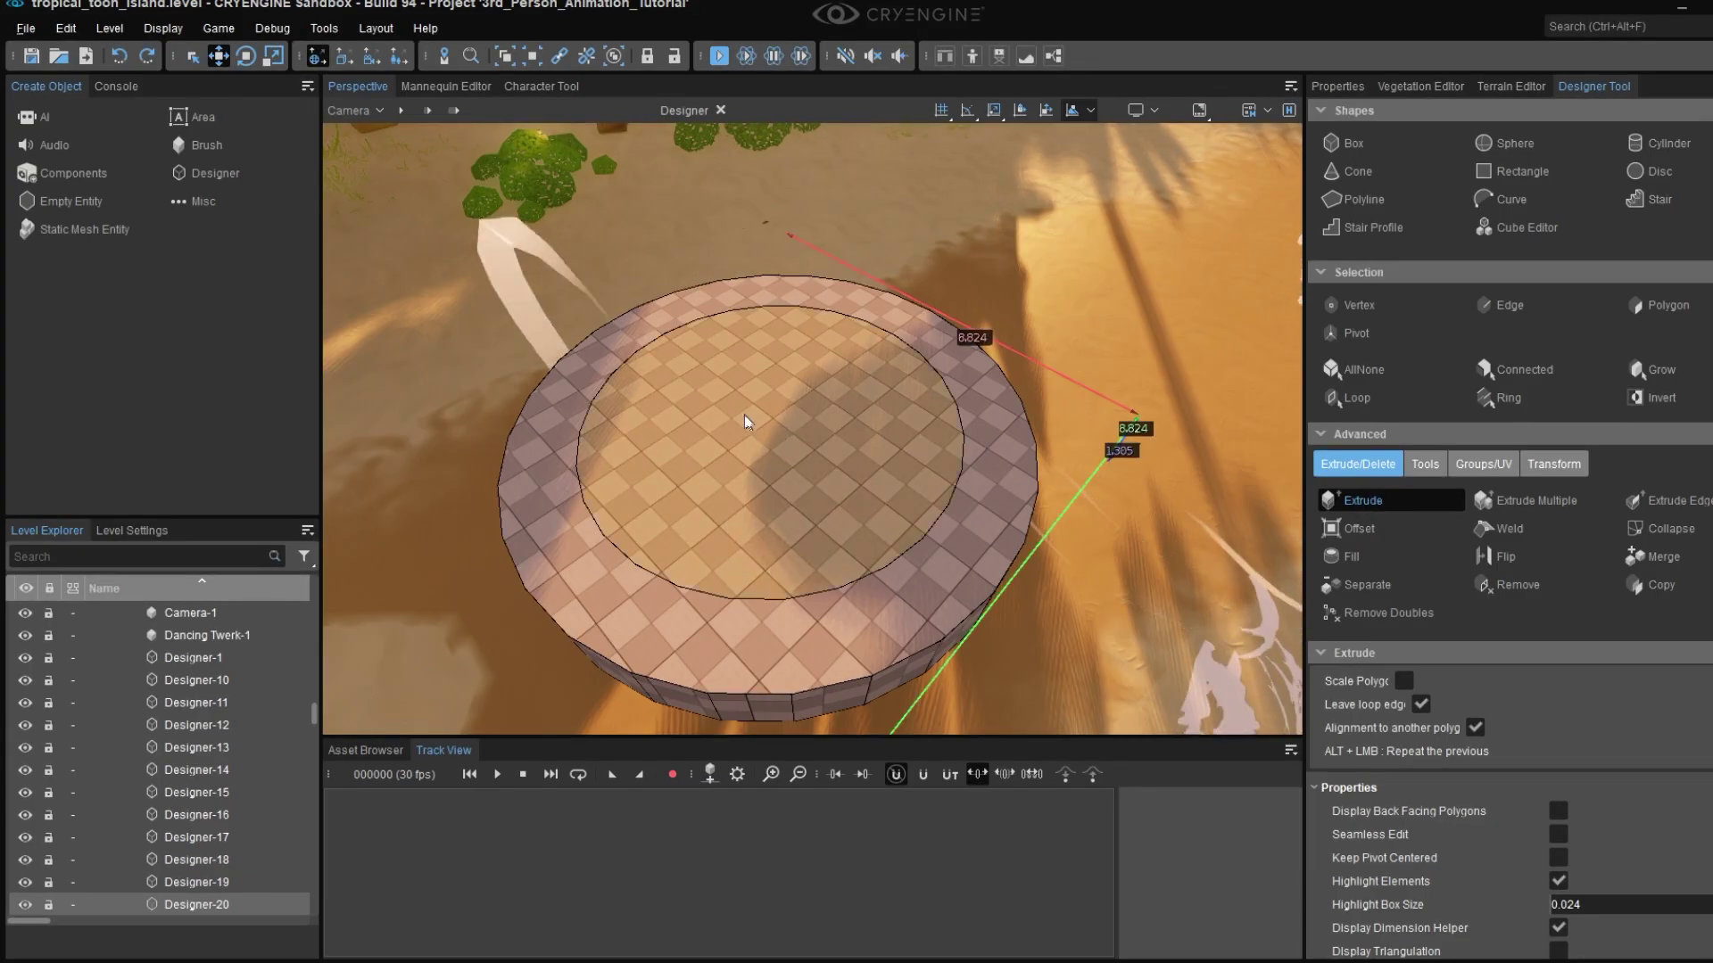
pyautogui.moveTo(744, 415); pyautogui.dragTo(802, 384, button='right')
pyautogui.moveTo(802, 384); pyautogui.dragTo(772, 304)
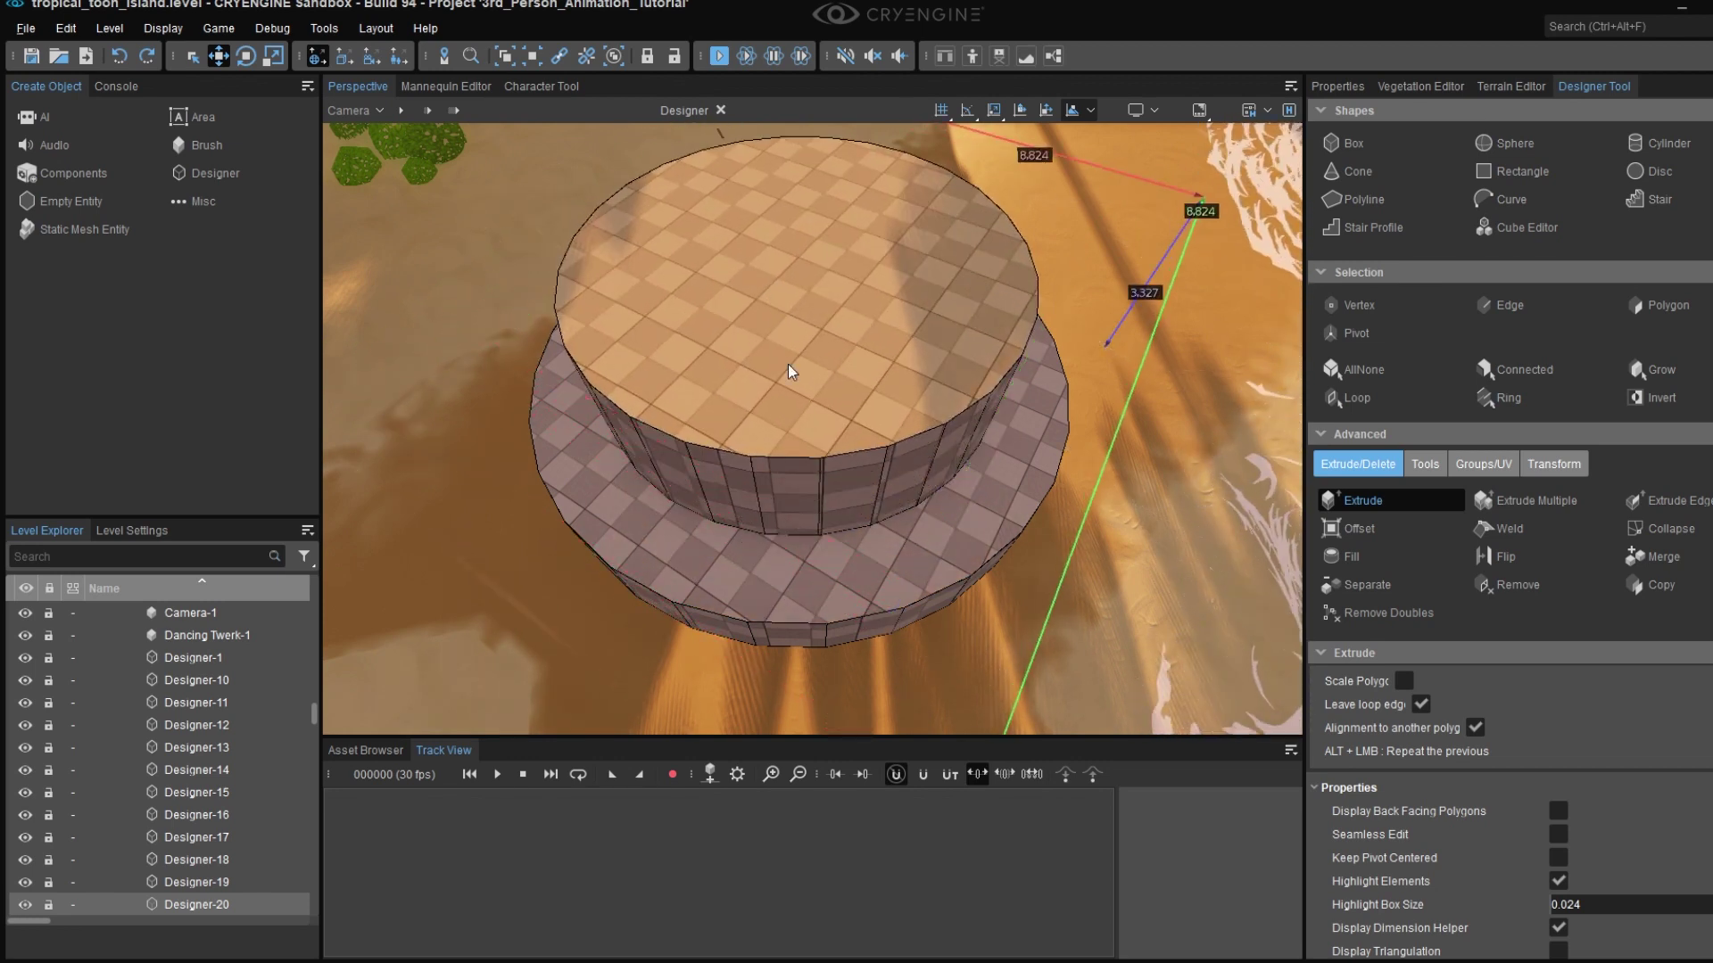
pyautogui.moveTo(789, 364); pyautogui.dragTo(794, 405)
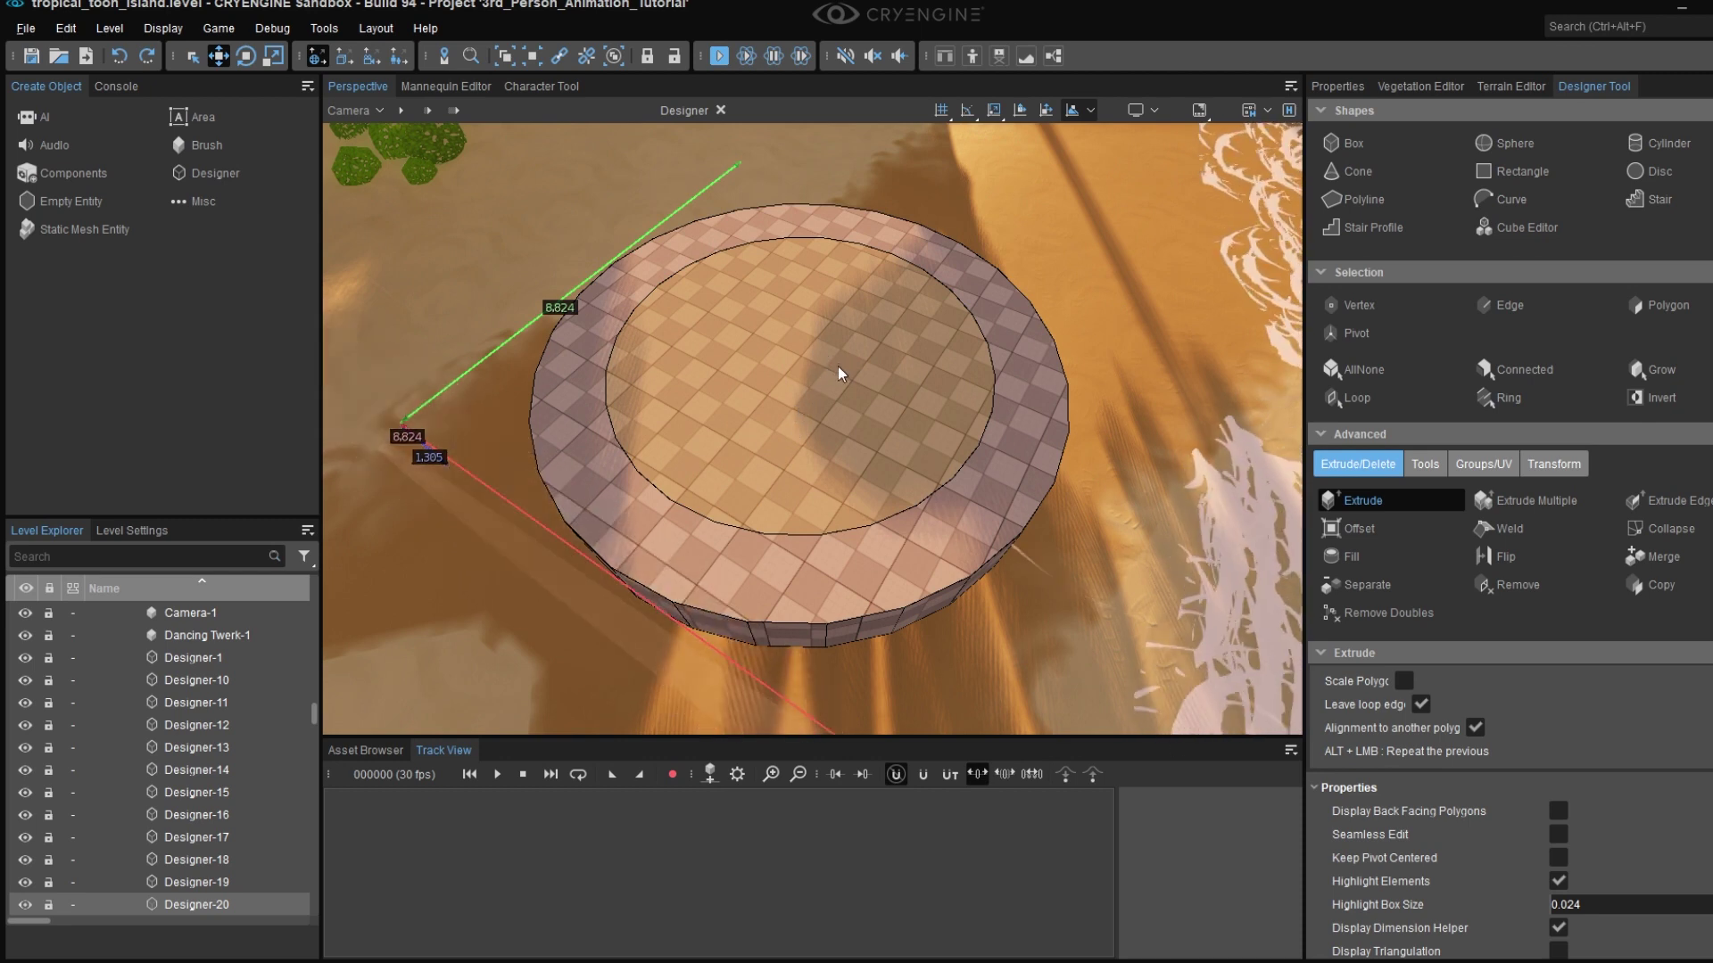
pyautogui.moveTo(836, 363); pyautogui.dragTo(792, 443)
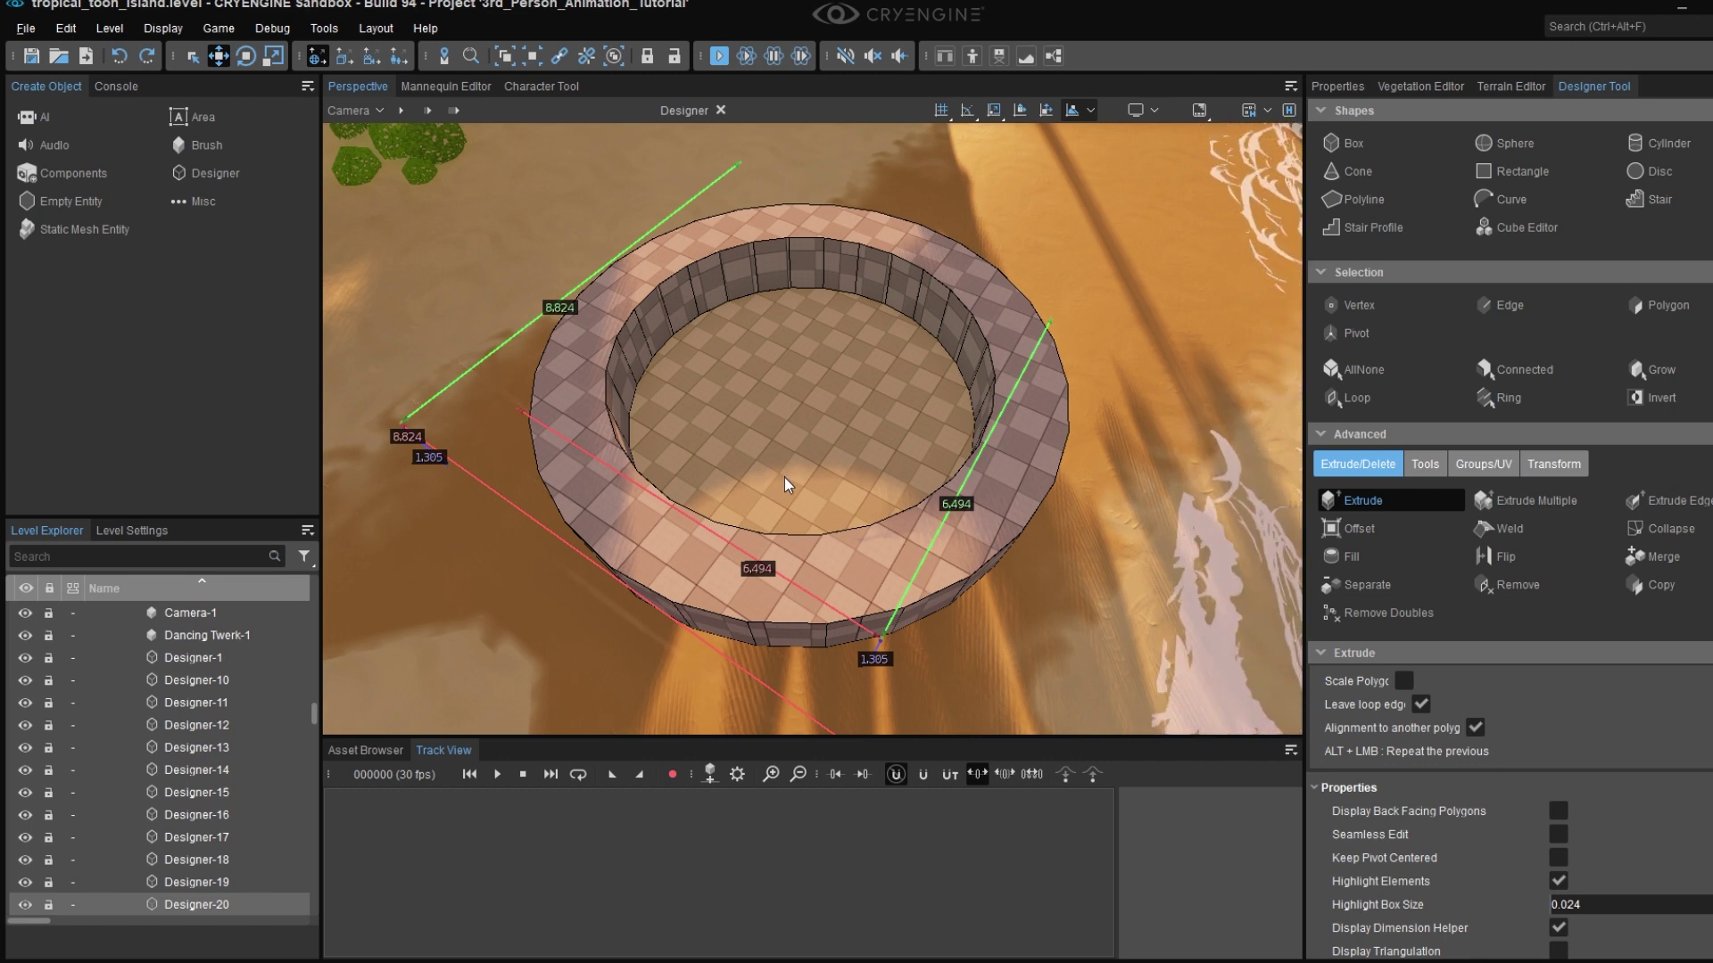
pyautogui.moveTo(783, 480); pyautogui.dragTo(783, 480)
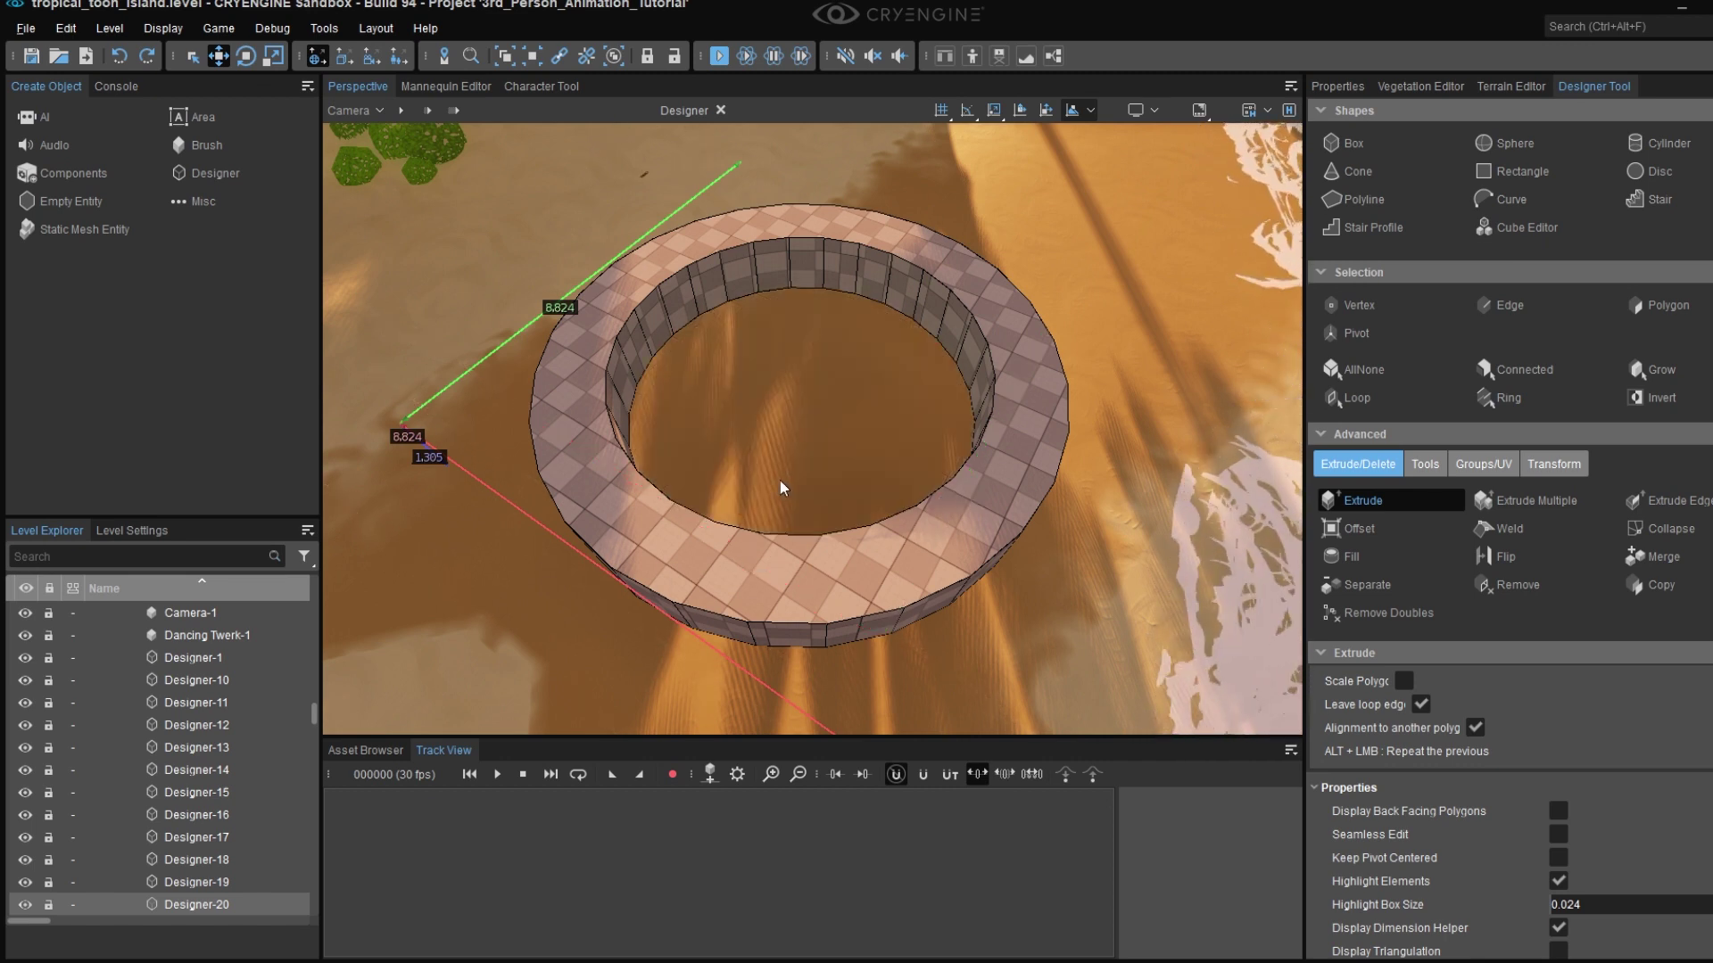
# - Extrude one outer side face of the ring into a long straight shaft, making the model about 20.7 long overall
pyautogui.keyDown('alt'); pyautogui.moveTo(811, 385); pyautogui.dragTo(508, 365, button='middle'); pyautogui.keyUp('alt')
pyautogui.moveTo(810, 428); pyautogui.dragTo(1026, 330, button='right')
pyautogui.keyDown('alt'); pyautogui.moveTo(562, 343); pyautogui.dragTo(544, 397, button='middle'); pyautogui.keyUp('alt')
pyautogui.scroll(-3, 822, 398)
pyautogui.moveTo(736, 355); pyautogui.dragTo(822, 398, button='middle')
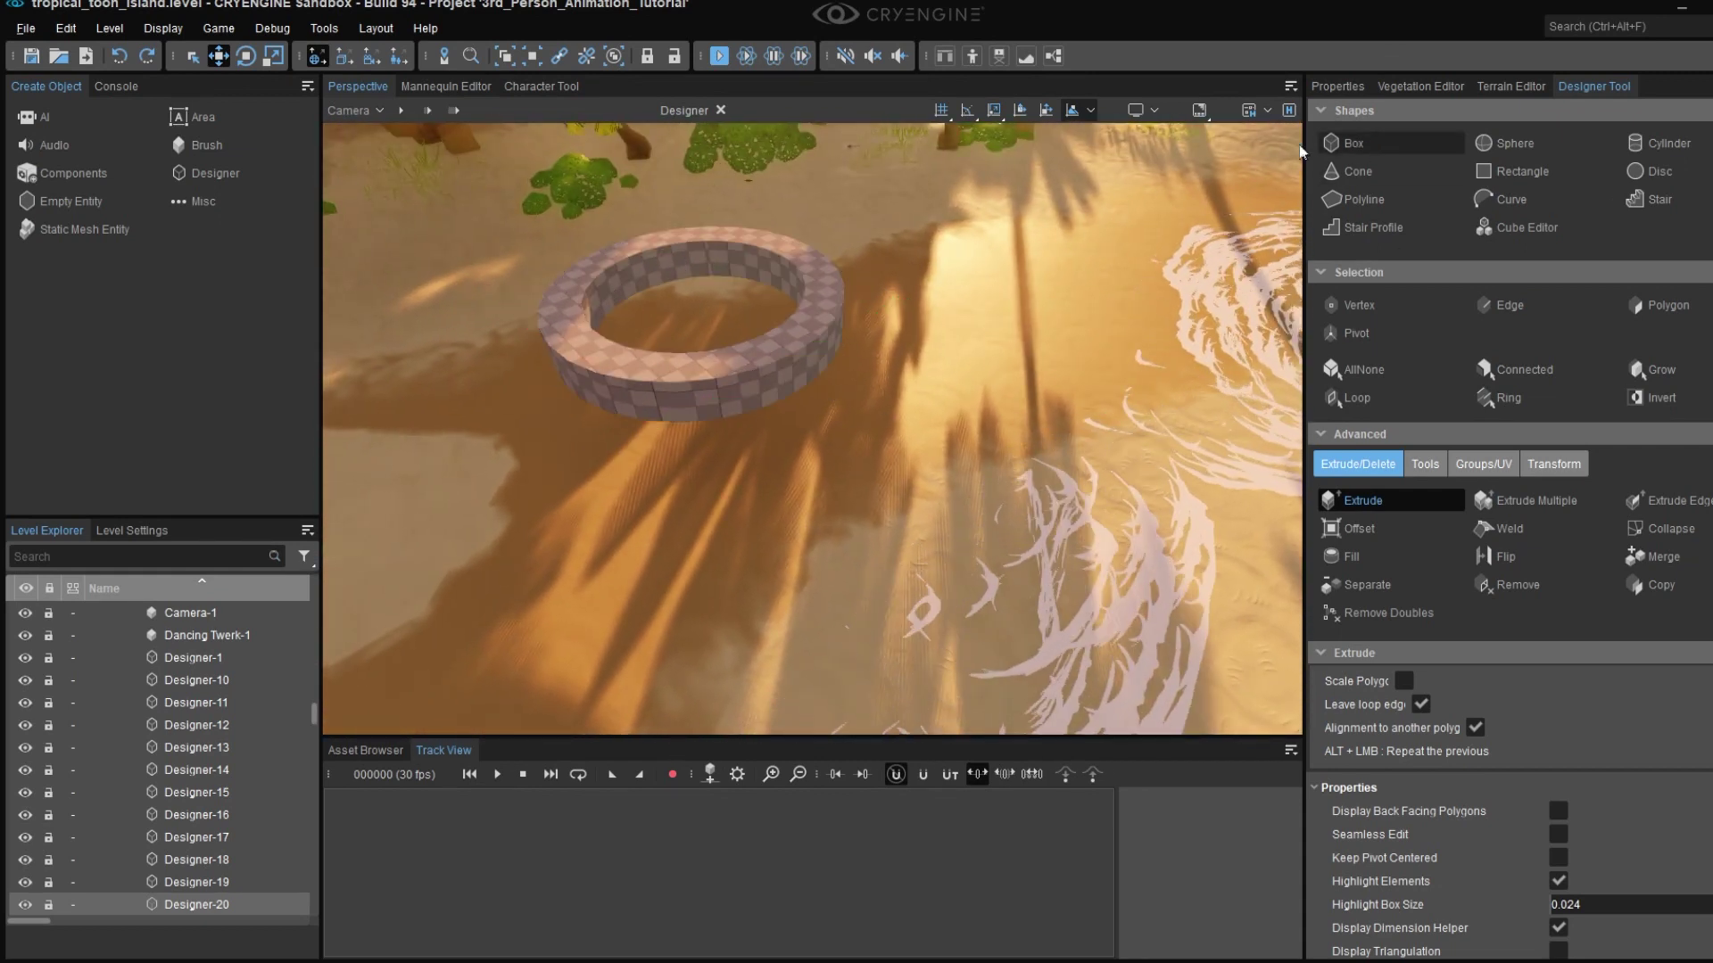
pyautogui.moveTo(832, 381)
pyautogui.mouseDown(button='right')
pyautogui.moveTo(941, 391)
pyautogui.moveTo(865, 385)
pyautogui.mouseUp(button='right')
pyautogui.keyDown('alt'); pyautogui.moveTo(945, 391); pyautogui.dragTo(804, 398, button='middle'); pyautogui.keyUp('alt')
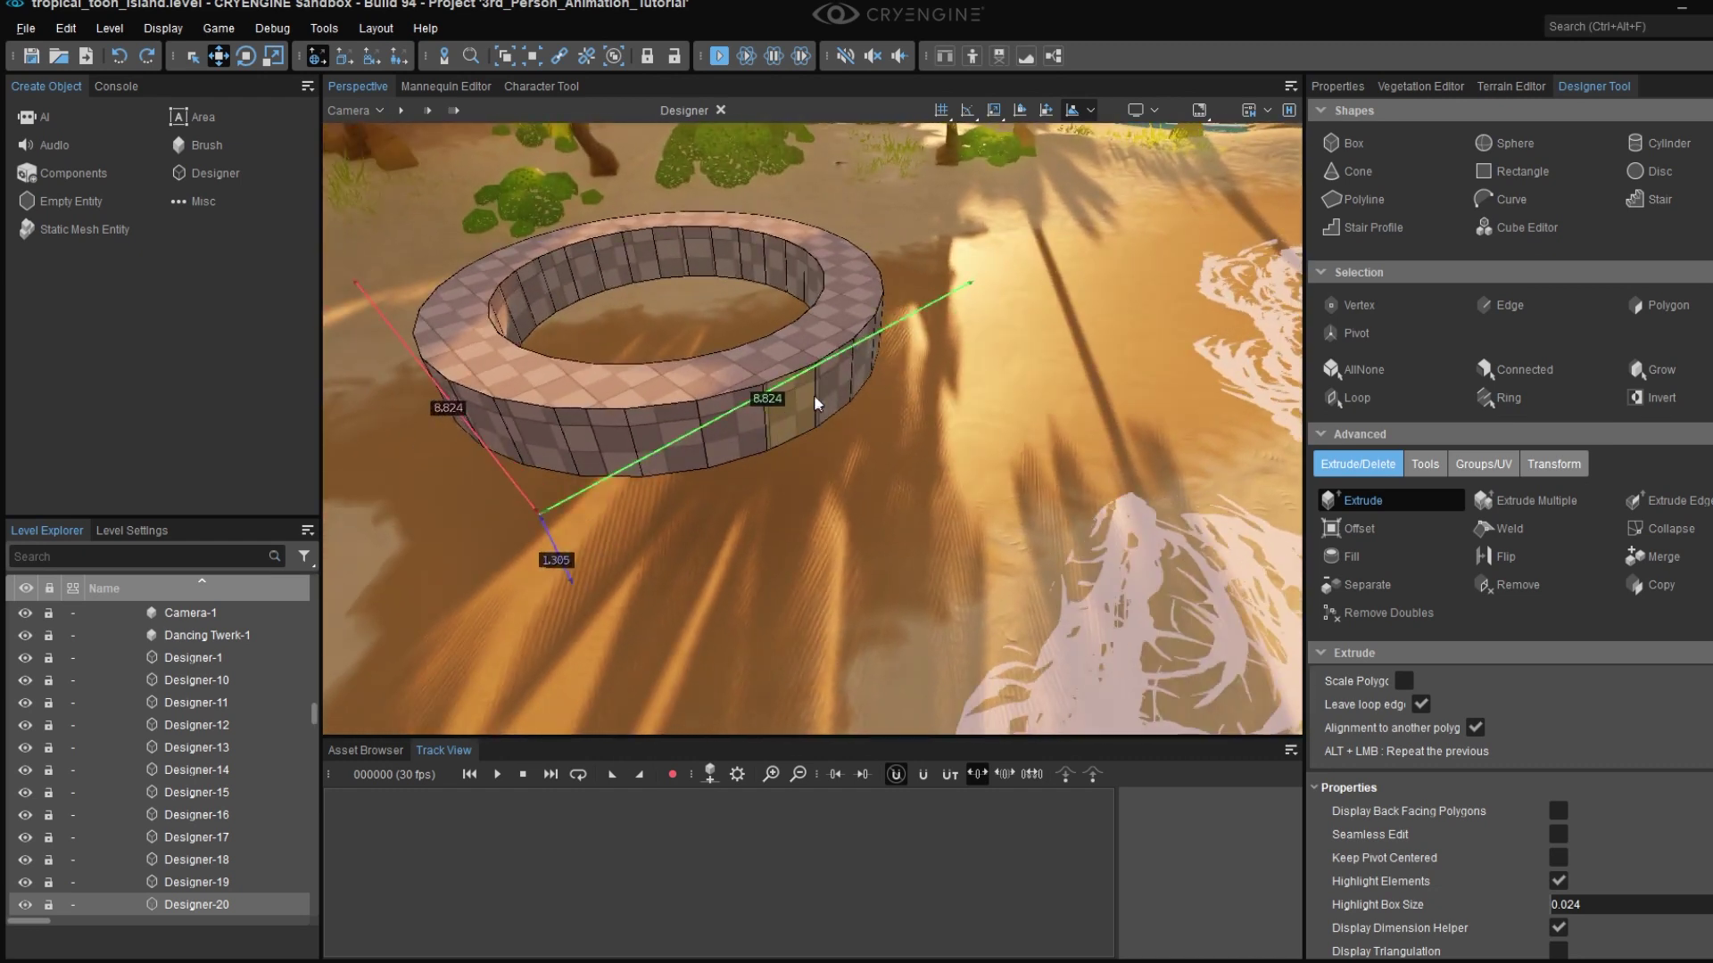
pyautogui.moveTo(789, 417); pyautogui.dragTo(848, 400, button='right')
pyautogui.keyDown('alt'); pyautogui.moveTo(737, 421); pyautogui.dragTo(810, 398, button='middle'); pyautogui.keyUp('alt')
pyautogui.moveTo(756, 411); pyautogui.dragTo(1000, 675)
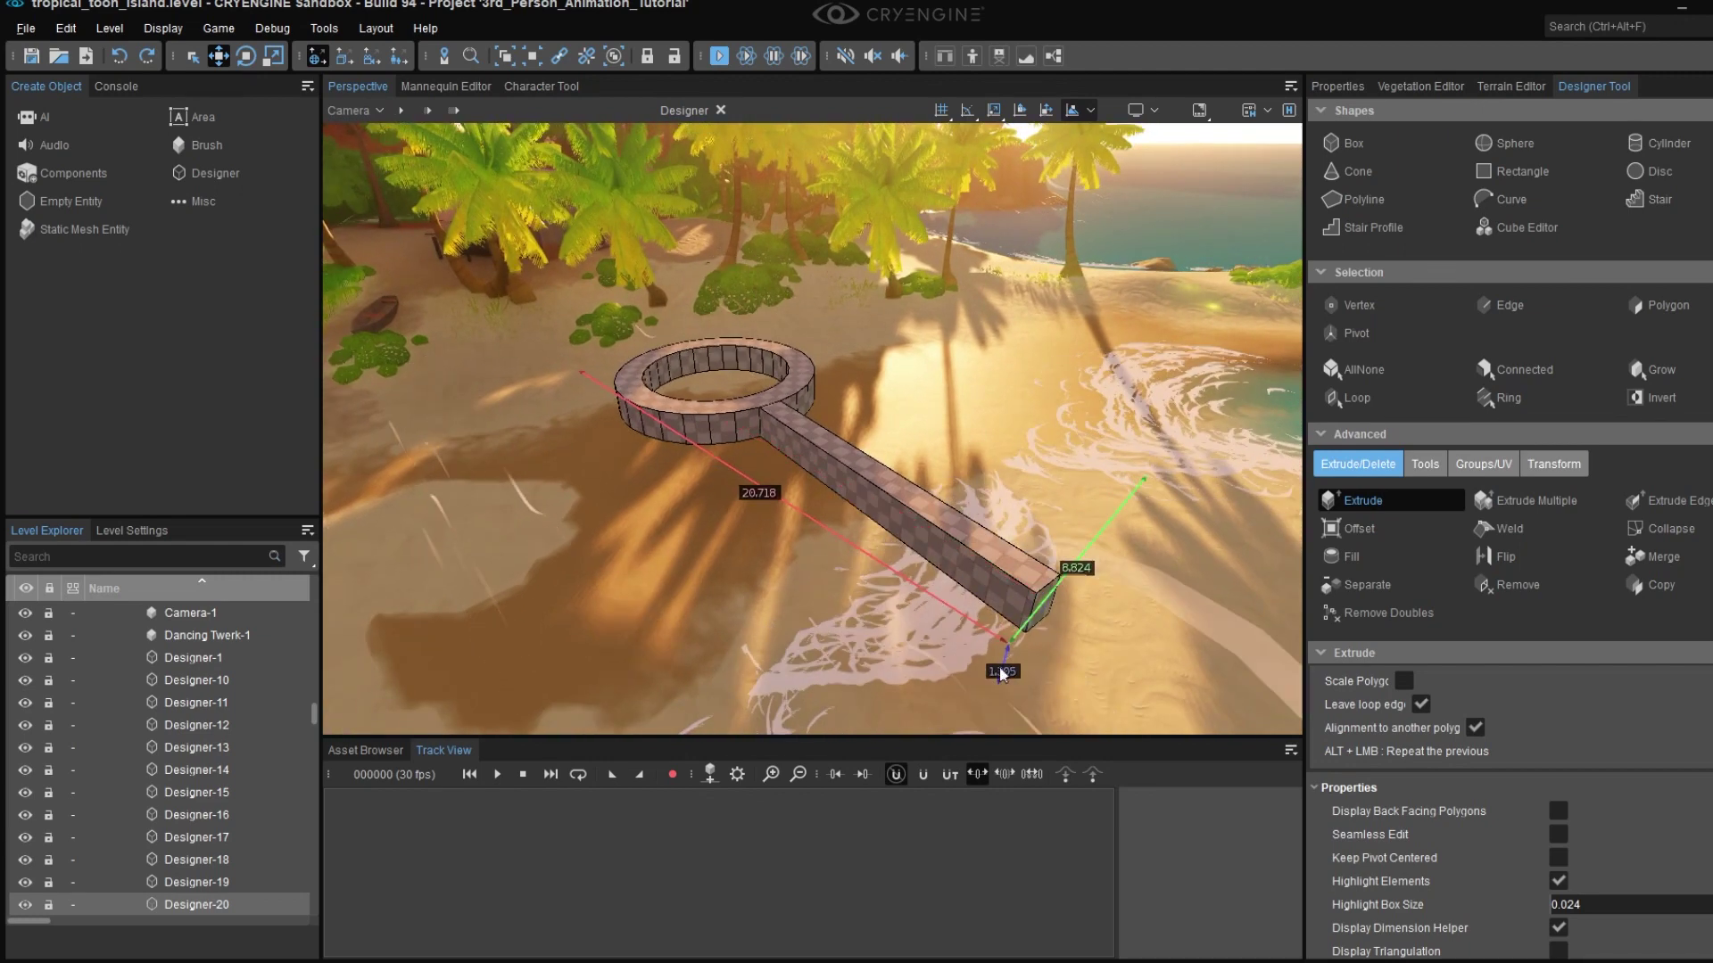
# - Try extruding the free end of the shaft farther across the beach, and undo that extrusion
pyautogui.moveTo(1000, 675); pyautogui.dragTo(1071, 660, button='right')
pyautogui.moveTo(808, 546); pyautogui.dragTo(822, 544, button='right')
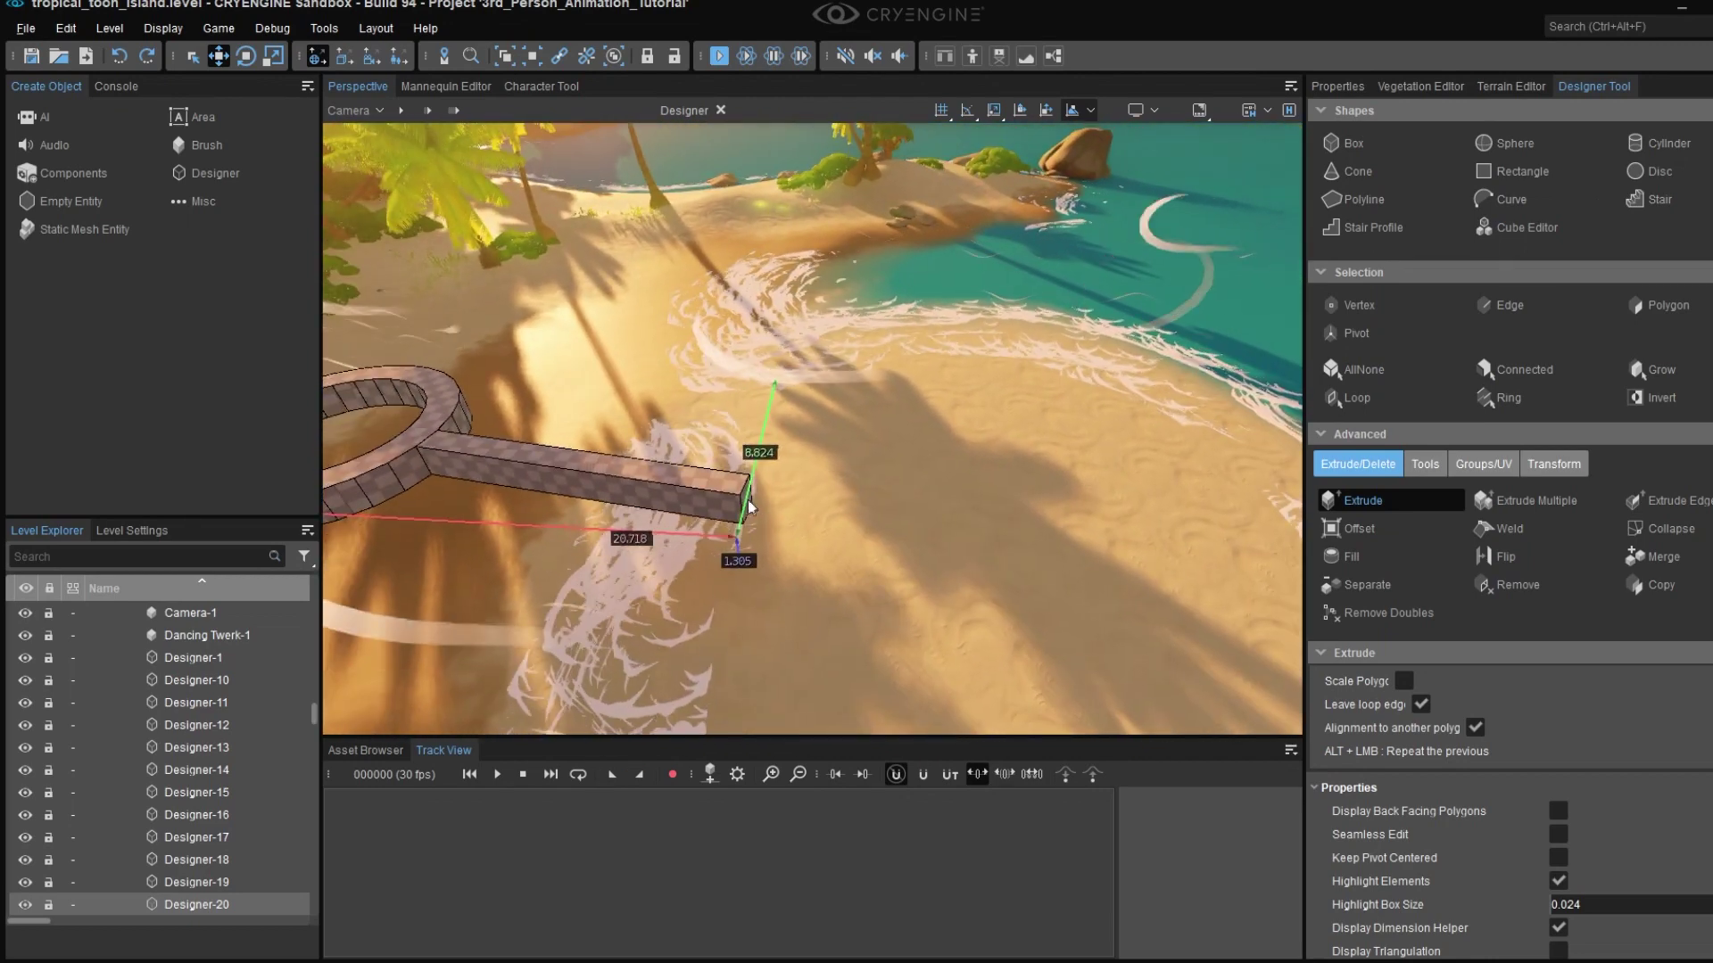
pyautogui.moveTo(746, 502); pyautogui.dragTo(1353, 557)
pyautogui.moveTo(1186, 571); pyautogui.dragTo(755, 462, button='right')
pyautogui.hotkey('ctrl', 'z')
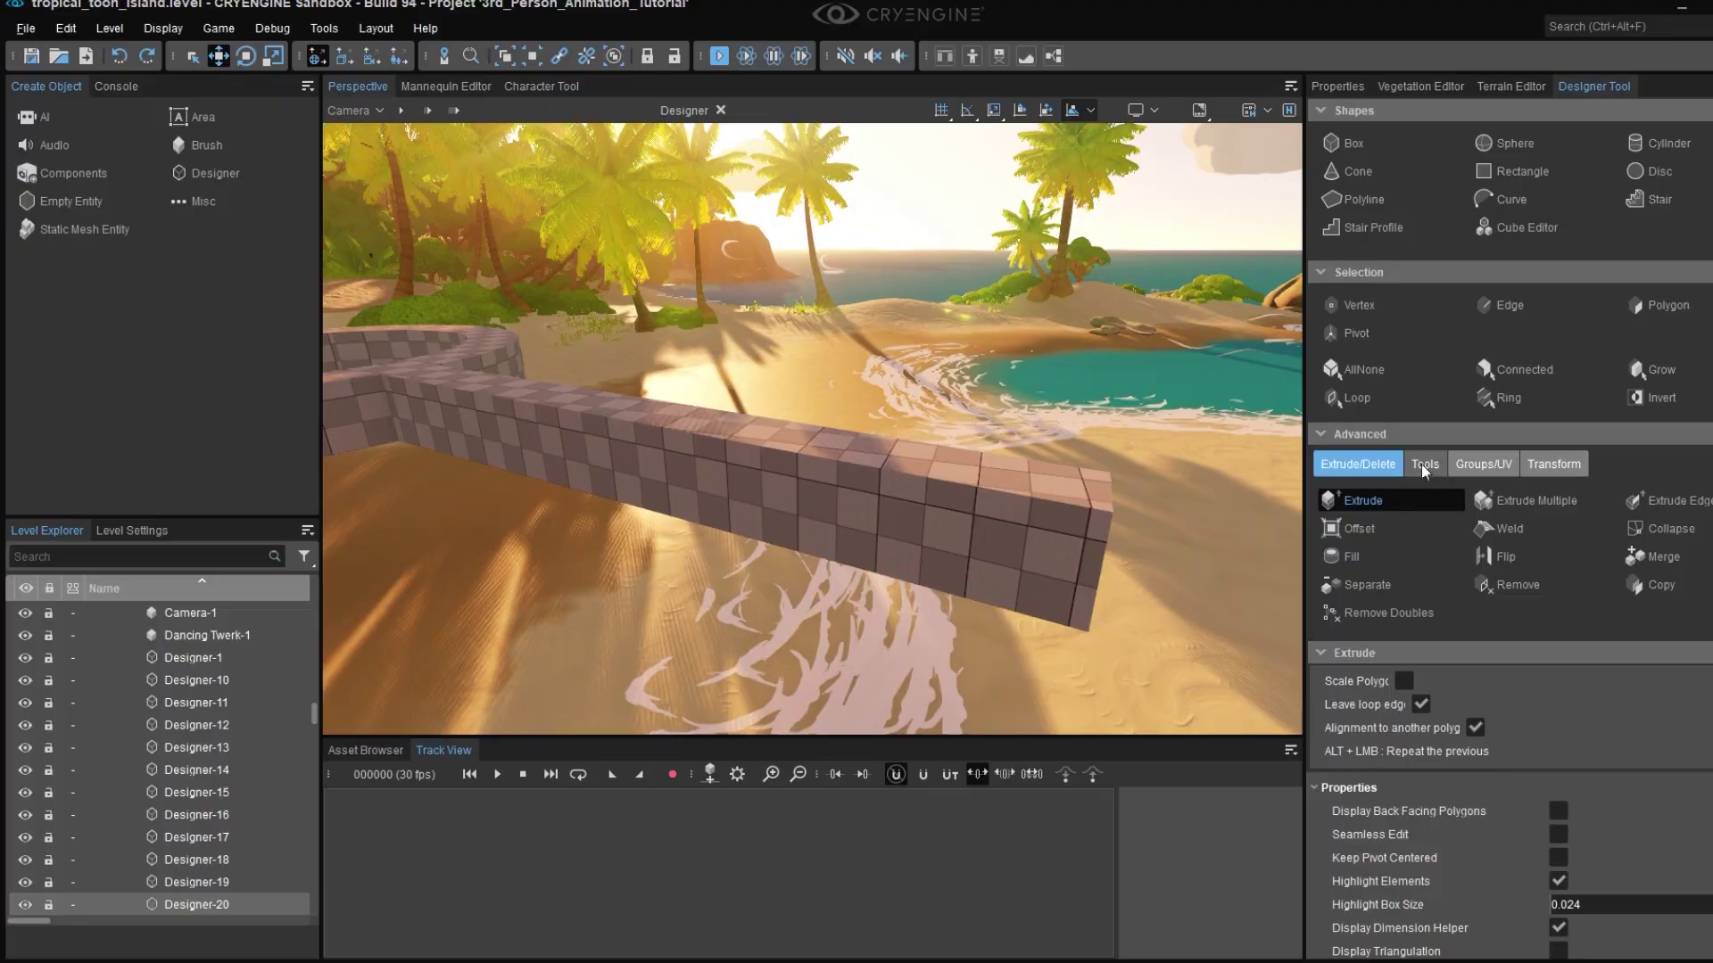
# - Divide the outer part of the shaft into segments with several LoopCut edge loops across it
pyautogui.click(1425, 464)
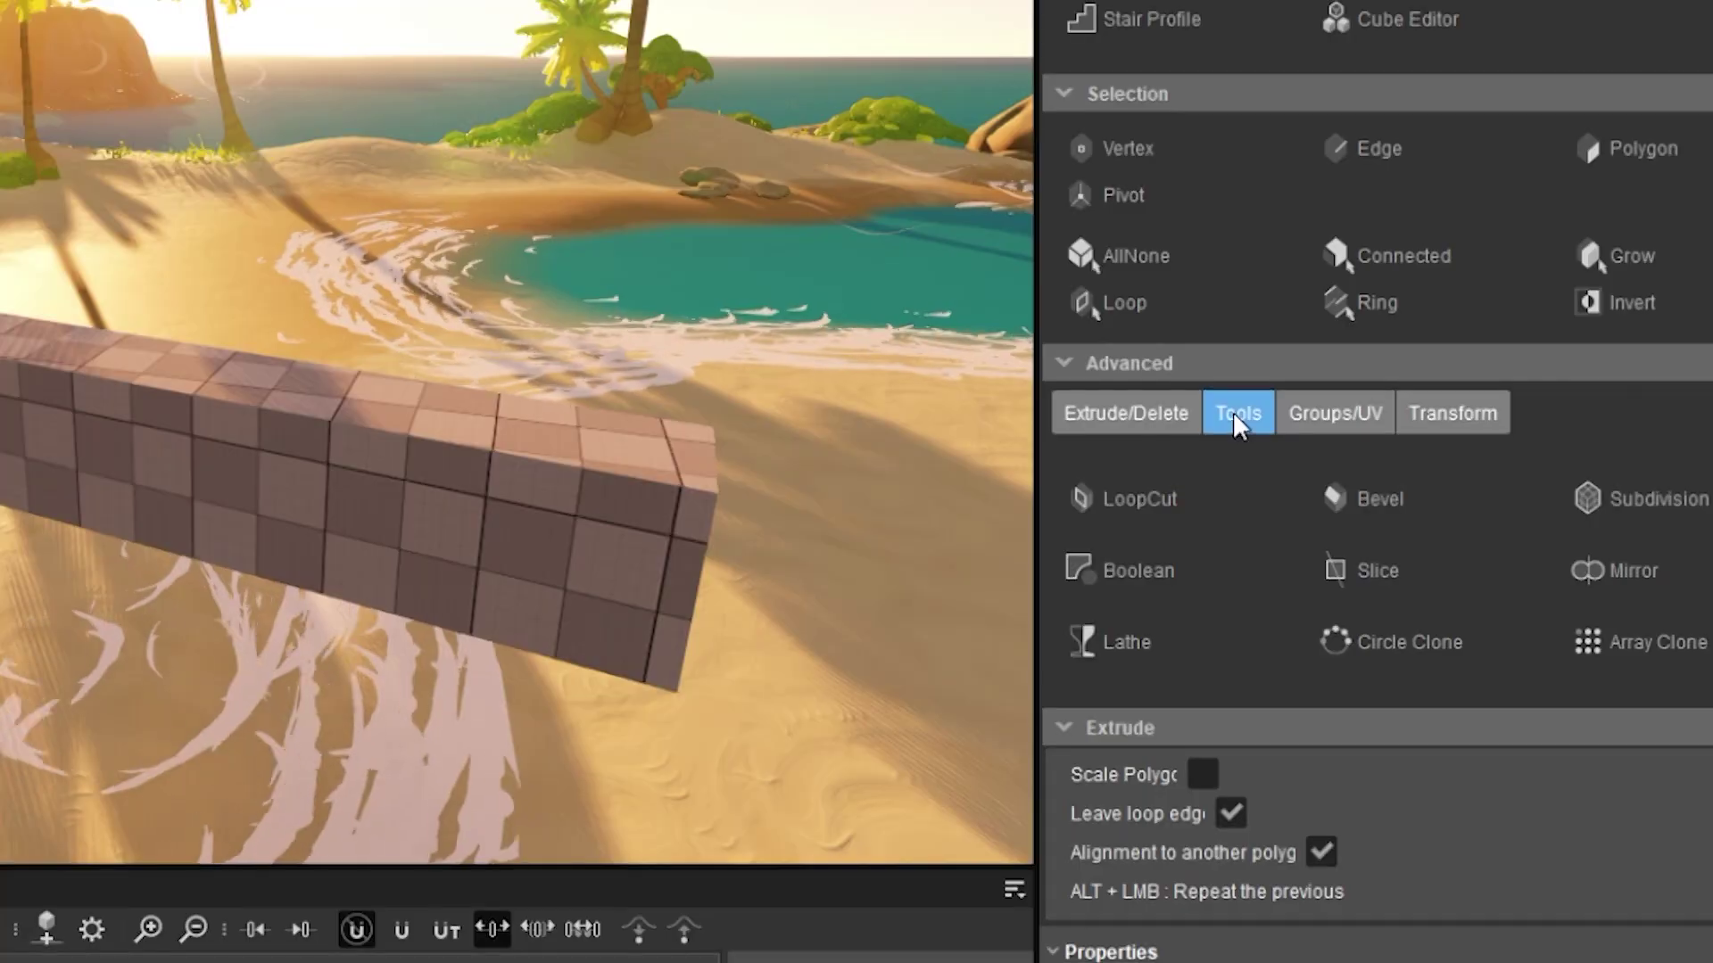
pyautogui.click(1137, 495)
pyautogui.moveTo(764, 458)
pyautogui.mouseDown(button='right')
pyautogui.moveTo(758, 526)
pyautogui.moveTo(764, 458)
pyautogui.mouseUp(button='right')
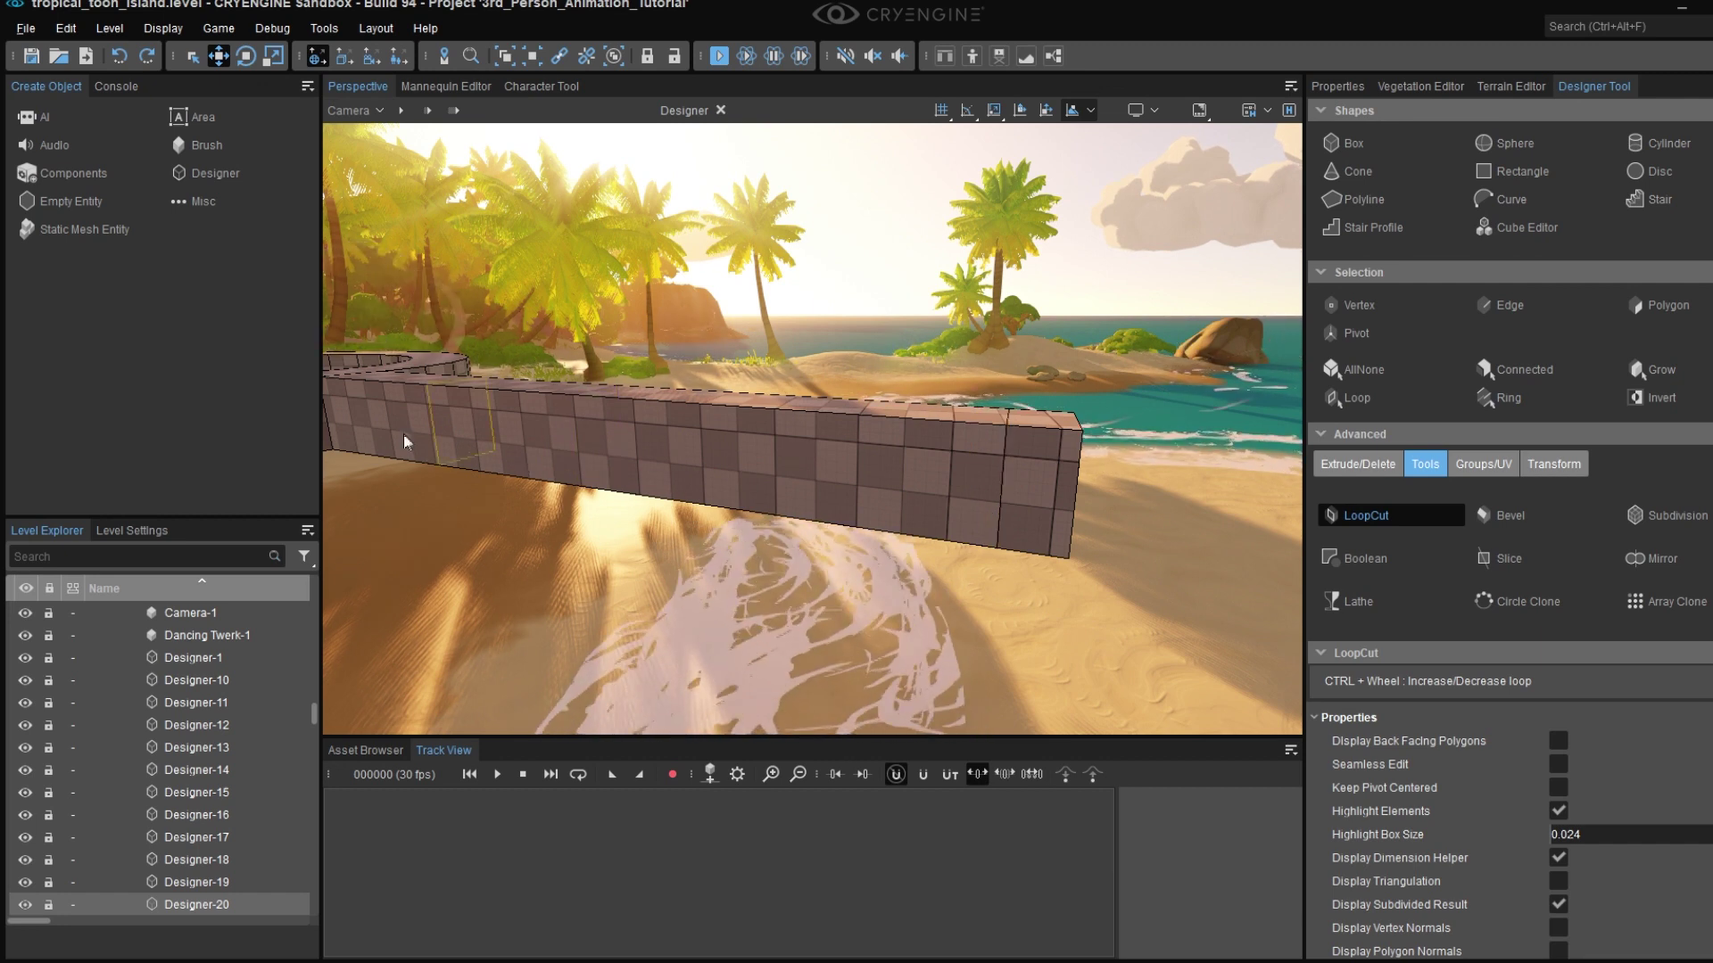
pyautogui.click(907, 489)
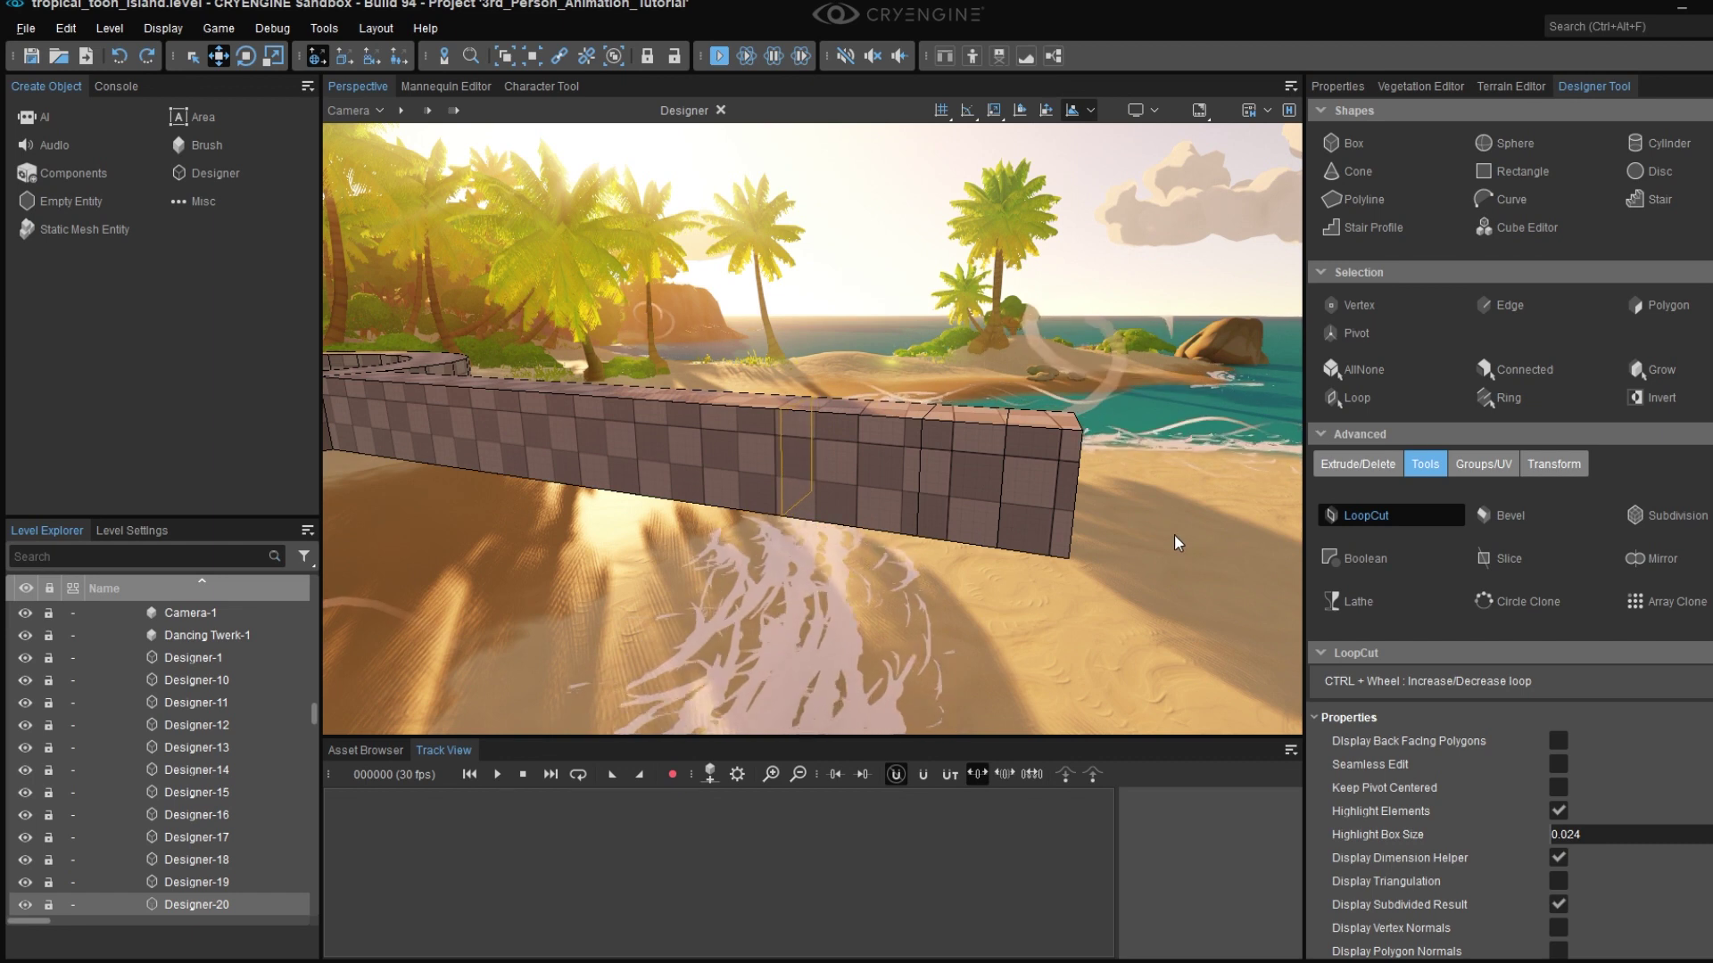
pyautogui.moveTo(1115, 532); pyautogui.dragTo(1205, 522, button='right')
pyautogui.moveTo(626, 495); pyautogui.dragTo(805, 520)
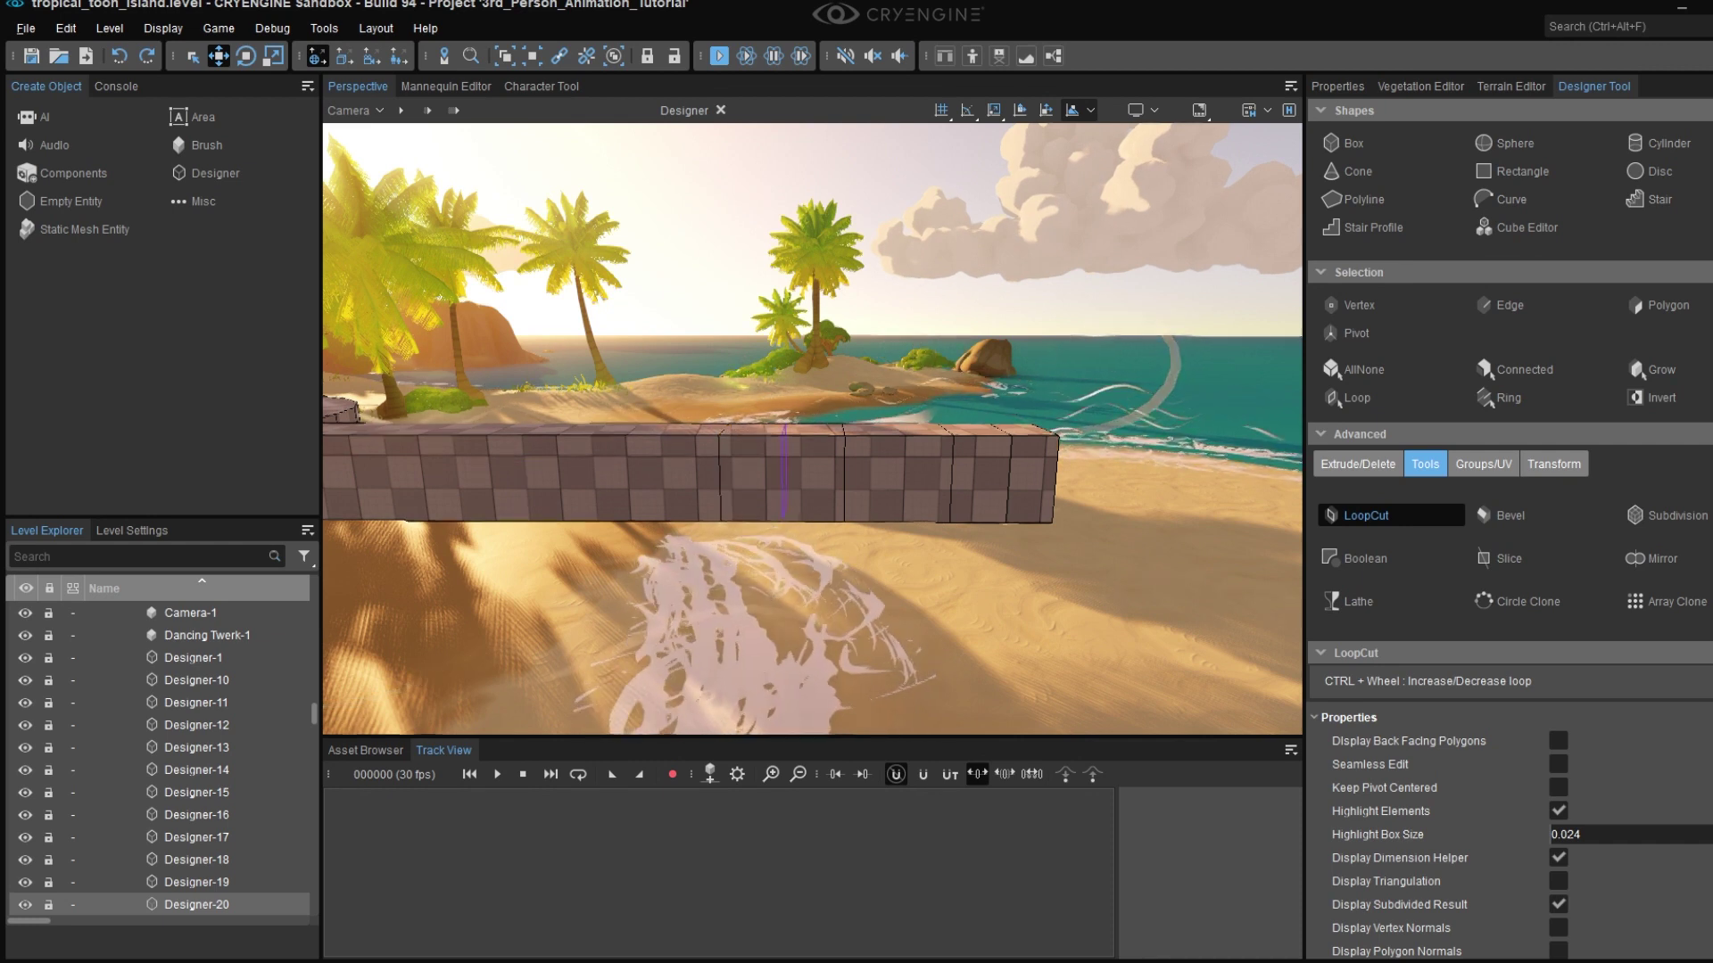
pyautogui.moveTo(633, 566); pyautogui.dragTo(709, 505, button='right')
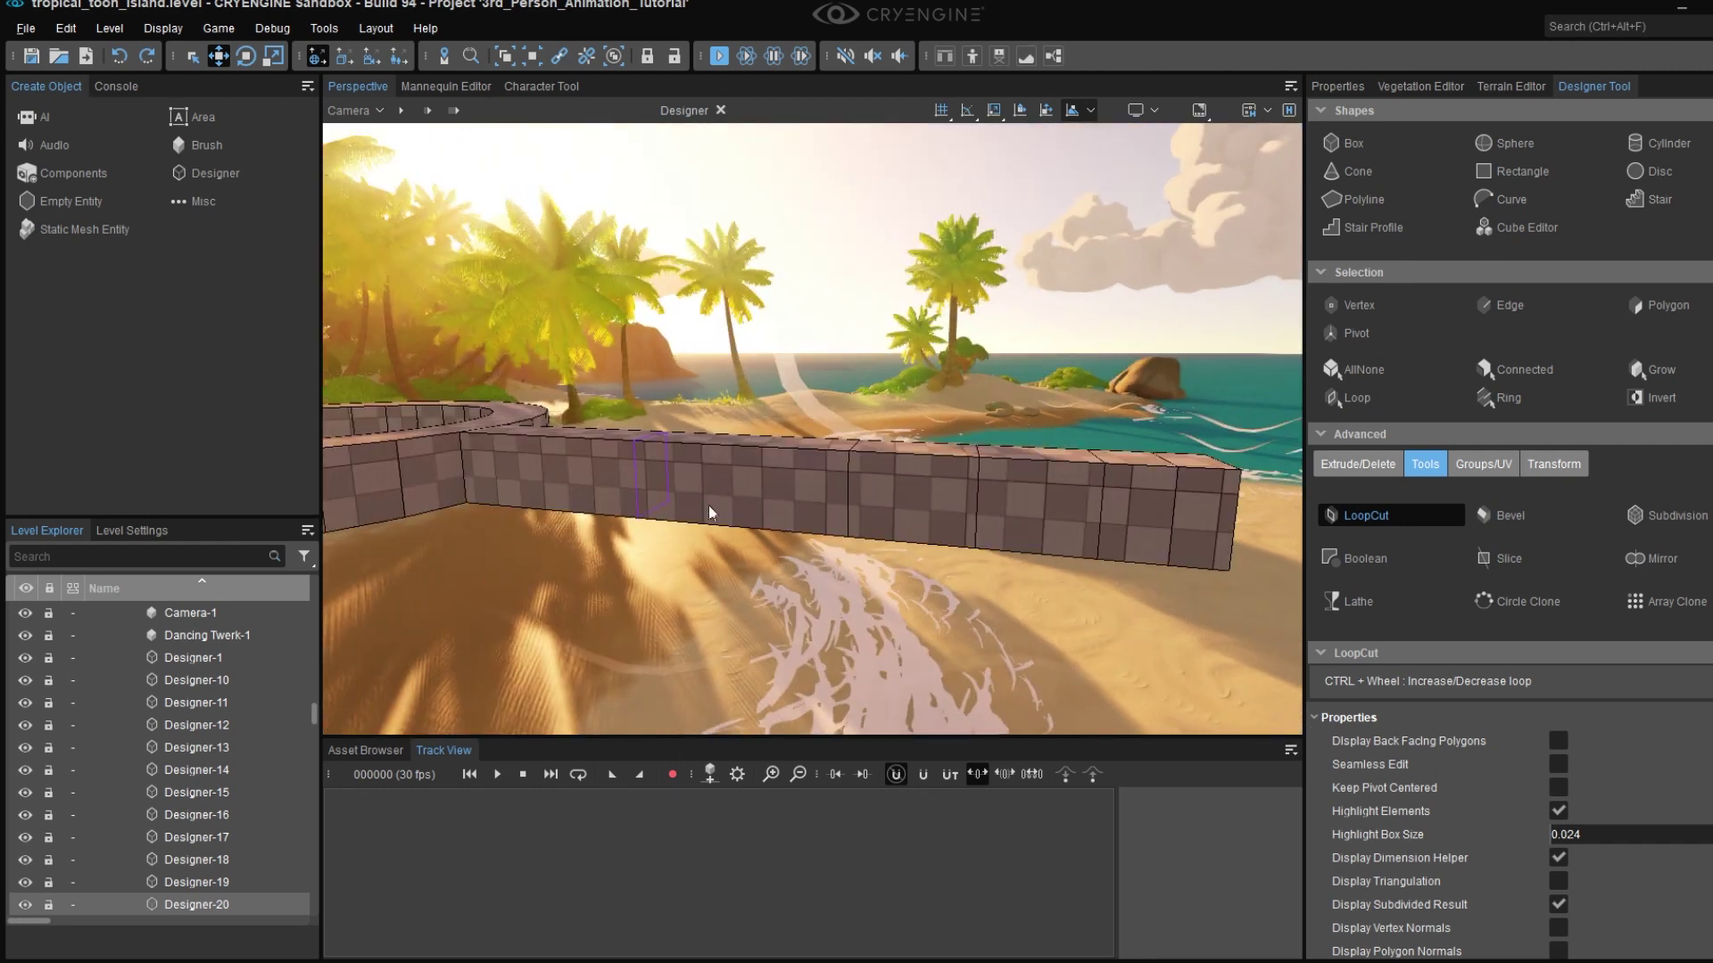
pyautogui.click(762, 521)
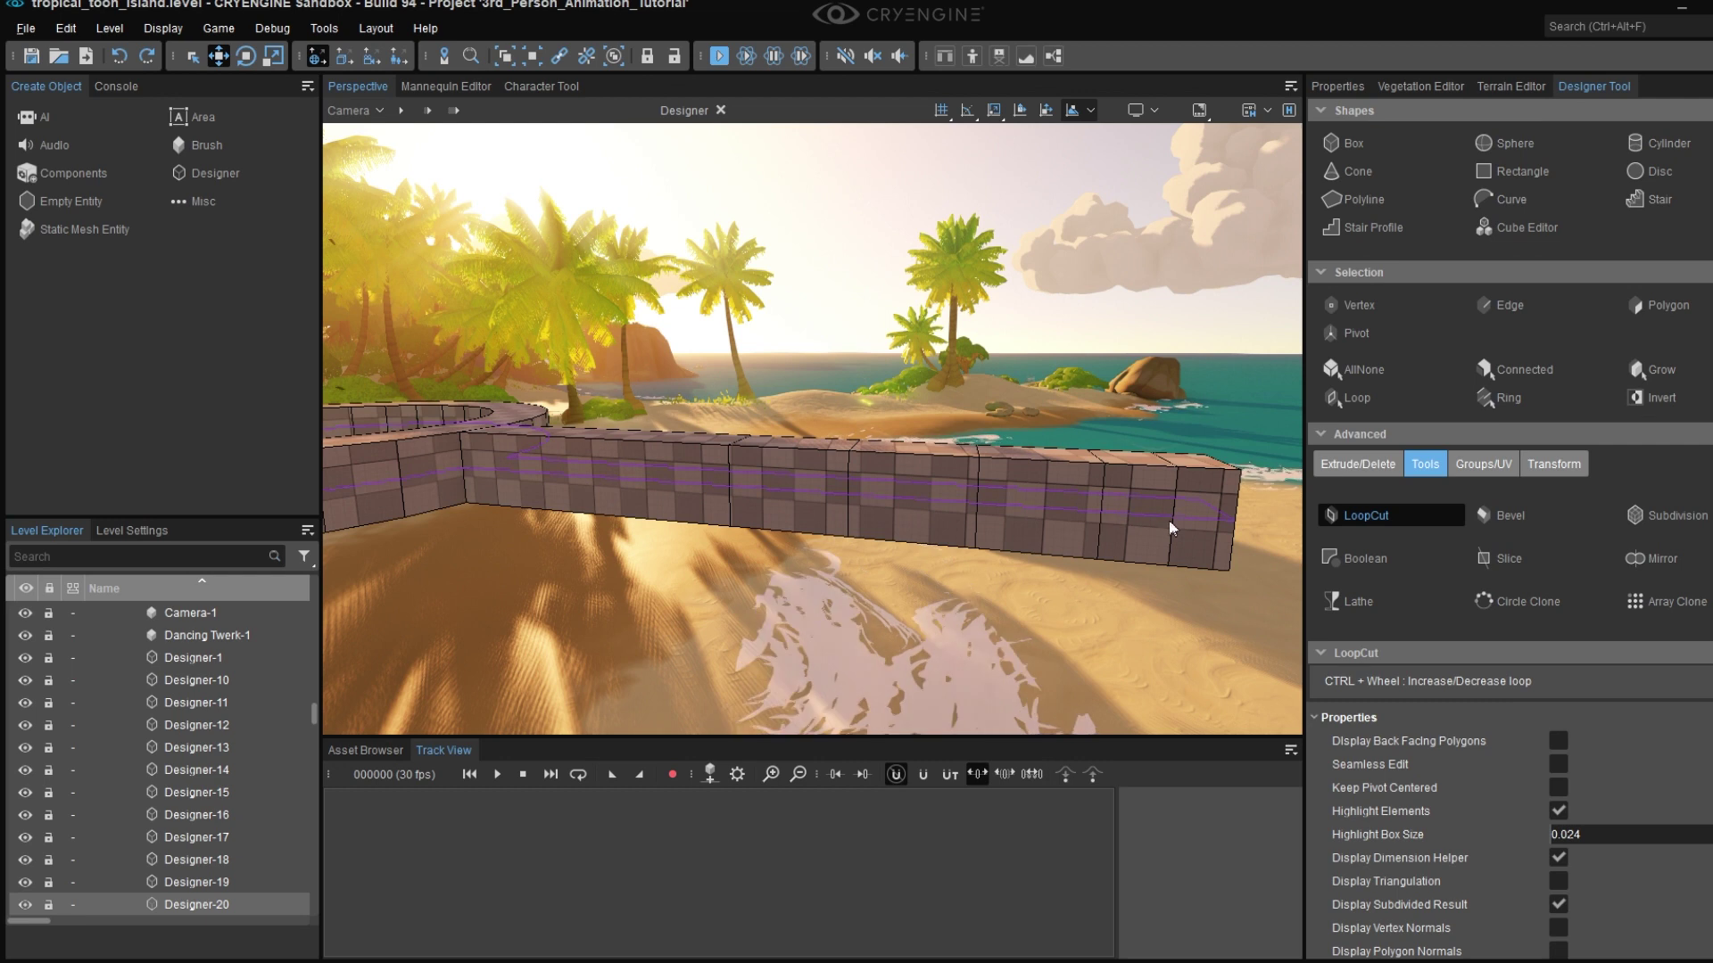
pyautogui.click(1202, 475)
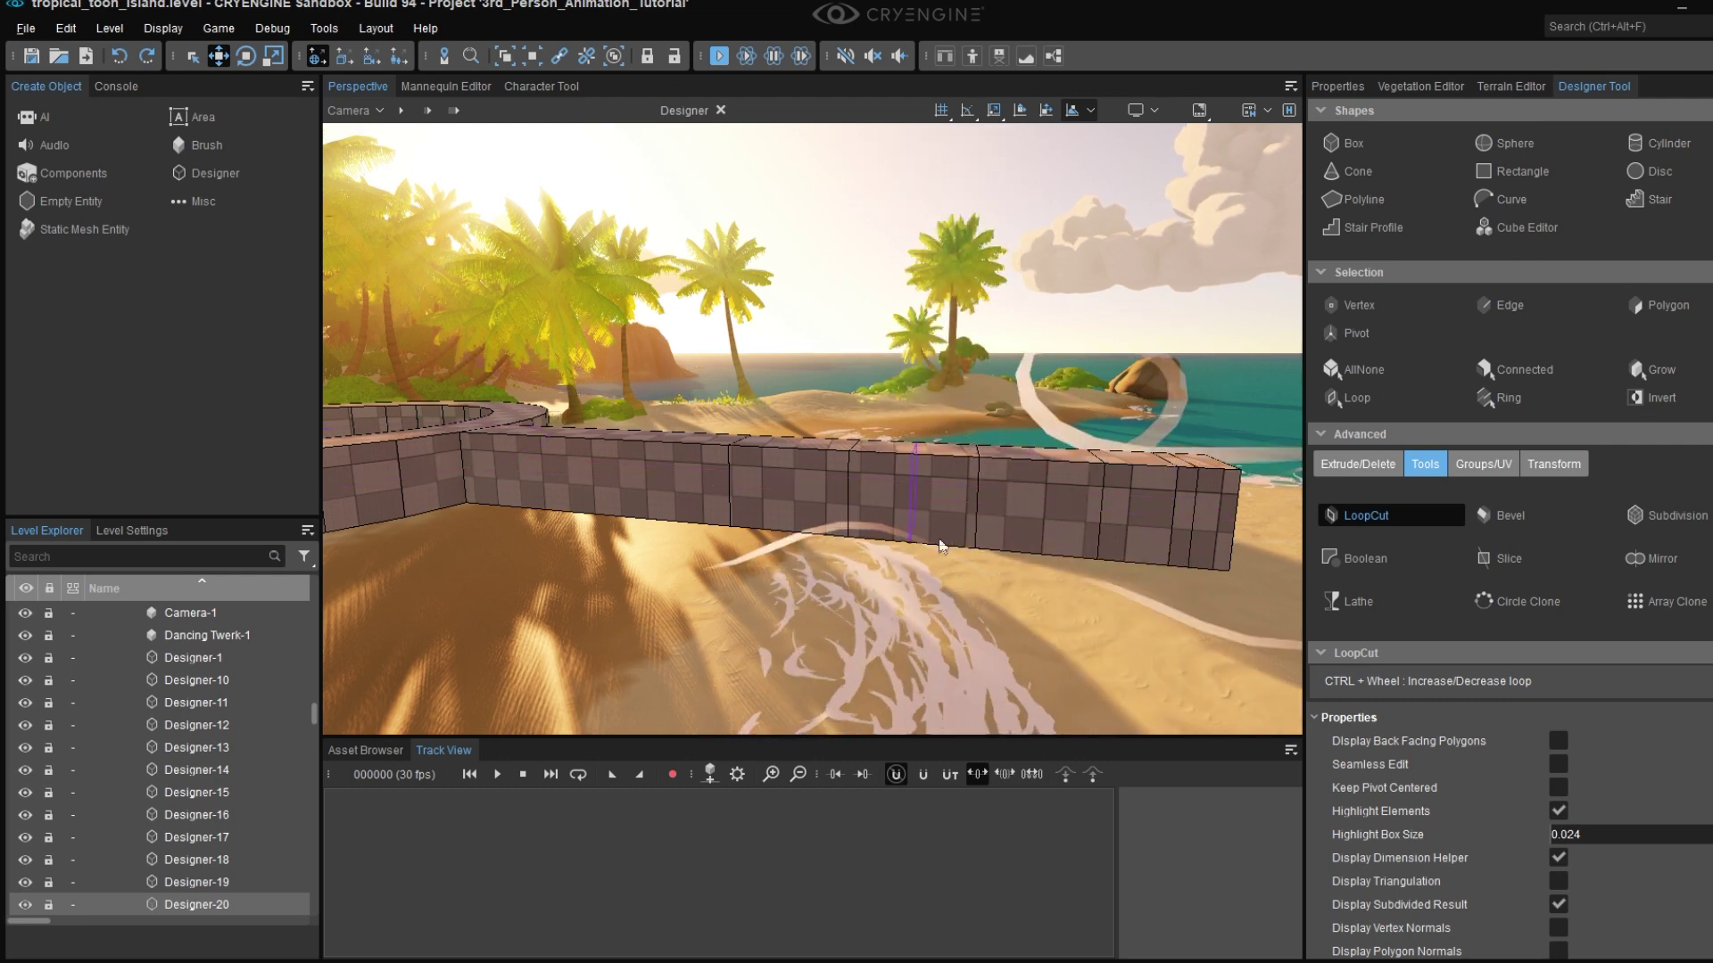
# - Extrude three side segments near the shaft's end to different lengths as key teeth, making the model about 11.8 wide, and leave editing
pyautogui.moveTo(938, 540); pyautogui.dragTo(910, 651, button='right')
pyautogui.moveTo(1079, 646); pyautogui.dragTo(1126, 651, button='right')
pyautogui.click(1380, 466)
pyautogui.click(1363, 502)
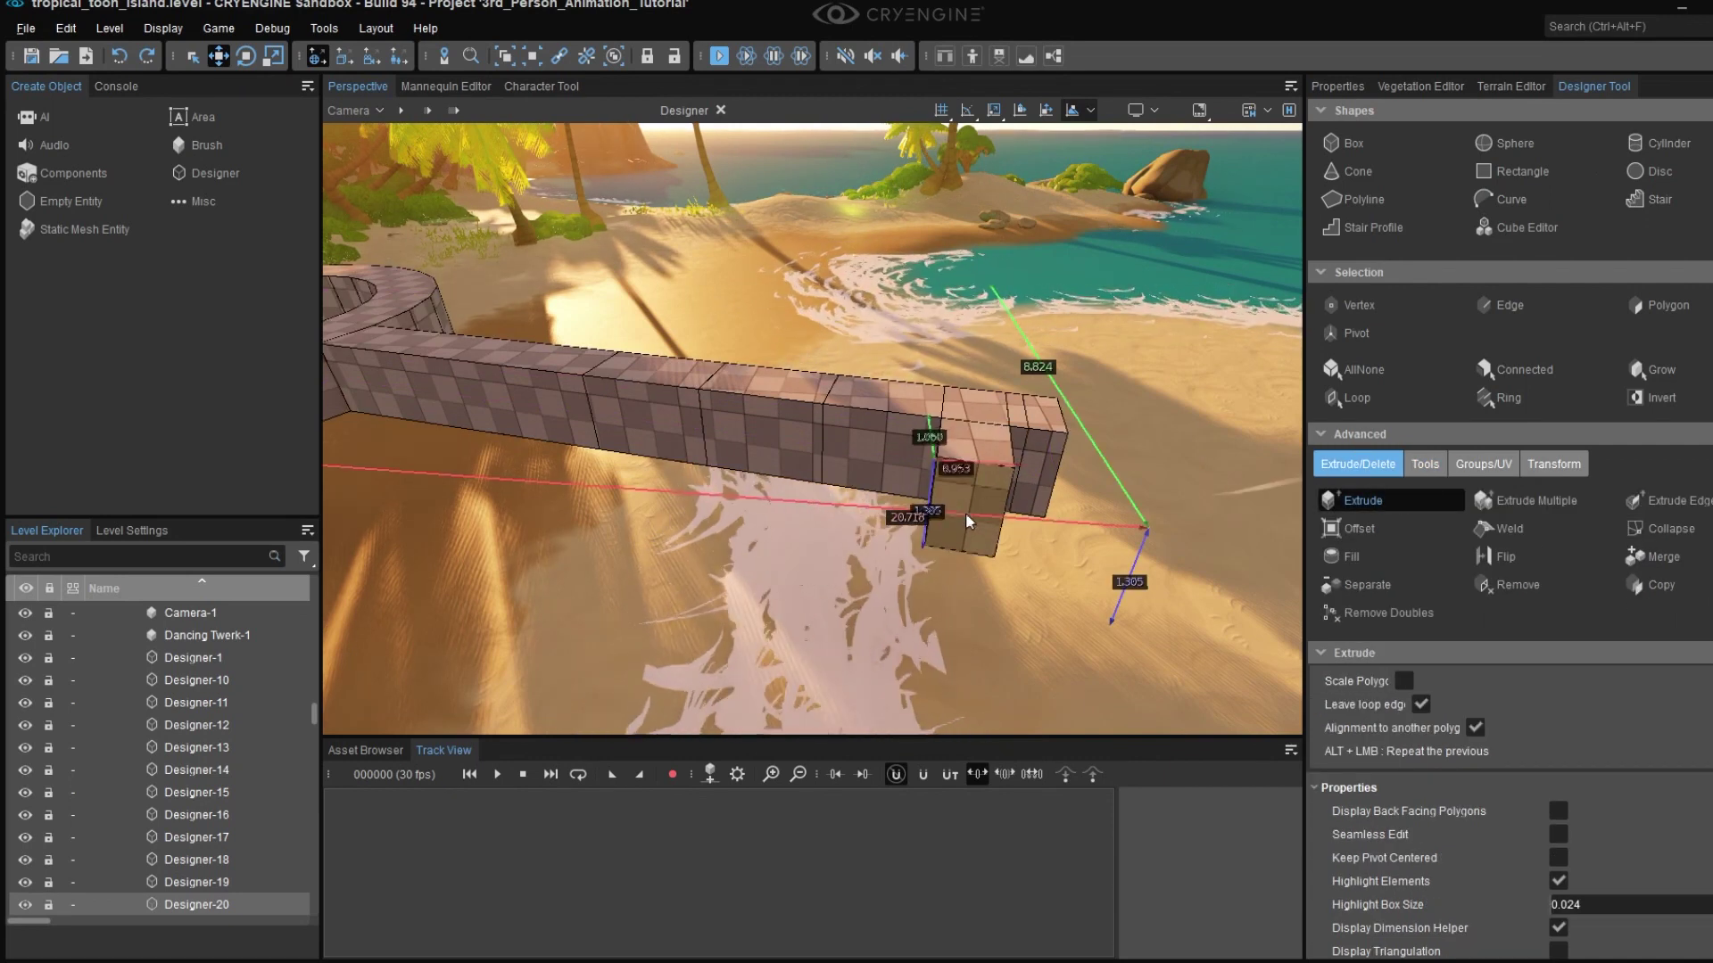
pyautogui.moveTo(953, 542); pyautogui.dragTo(860, 521)
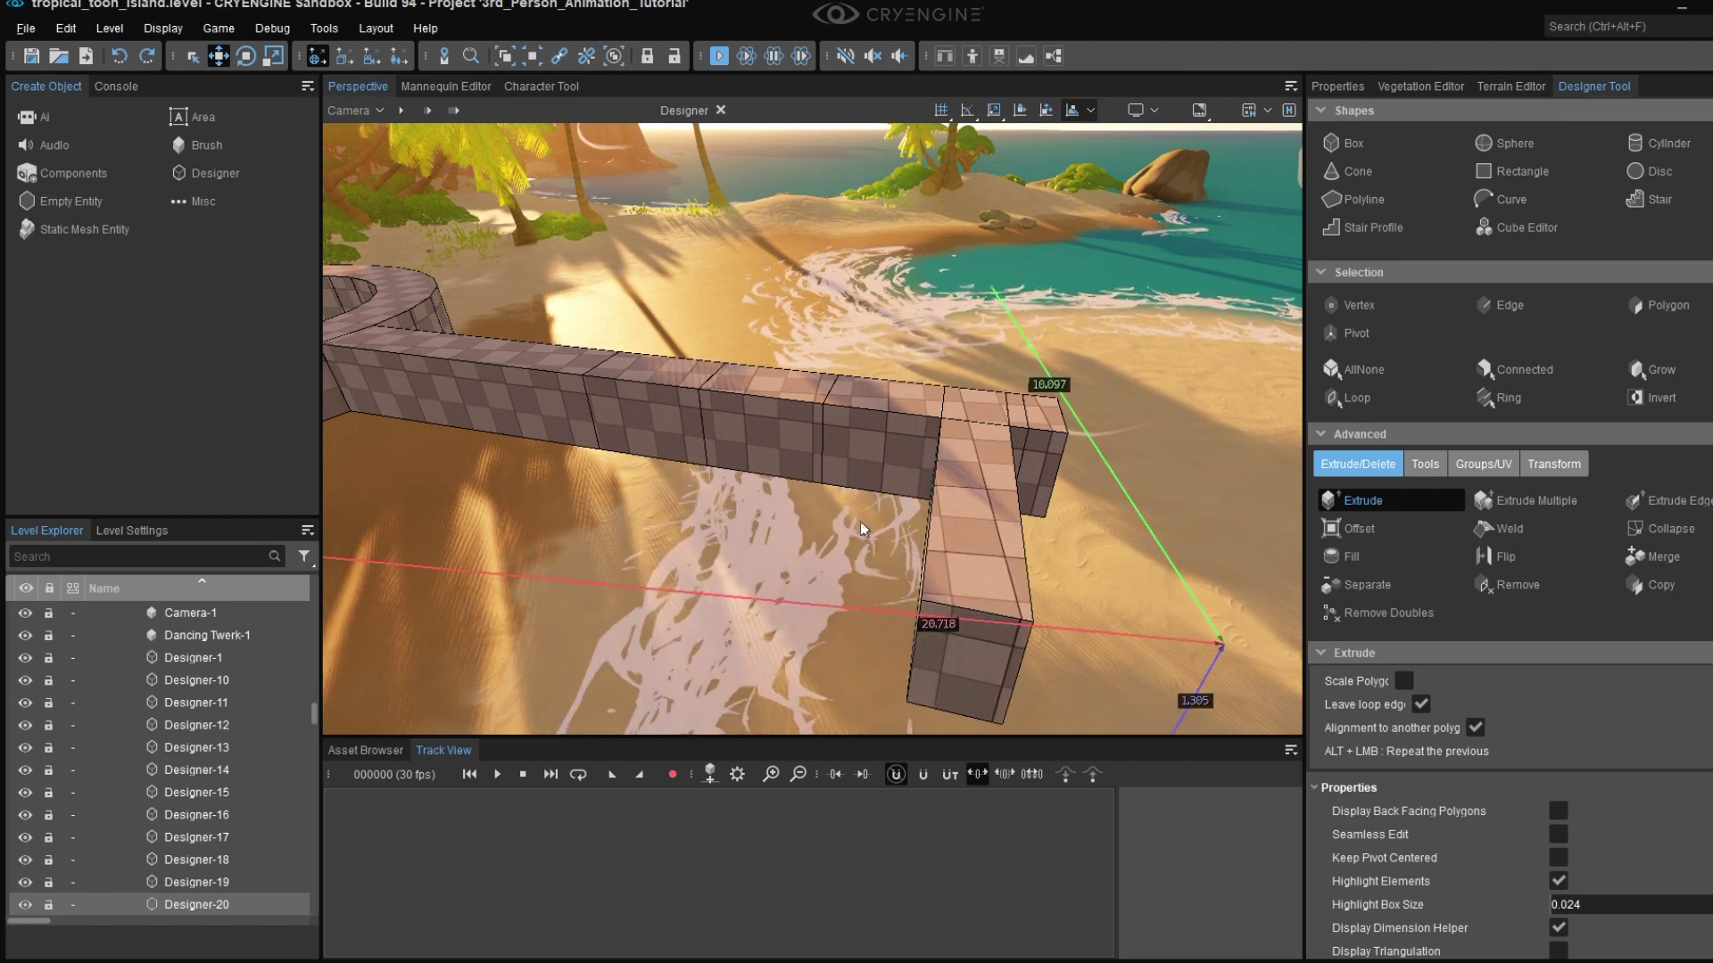
pyautogui.moveTo(746, 511); pyautogui.dragTo(745, 505)
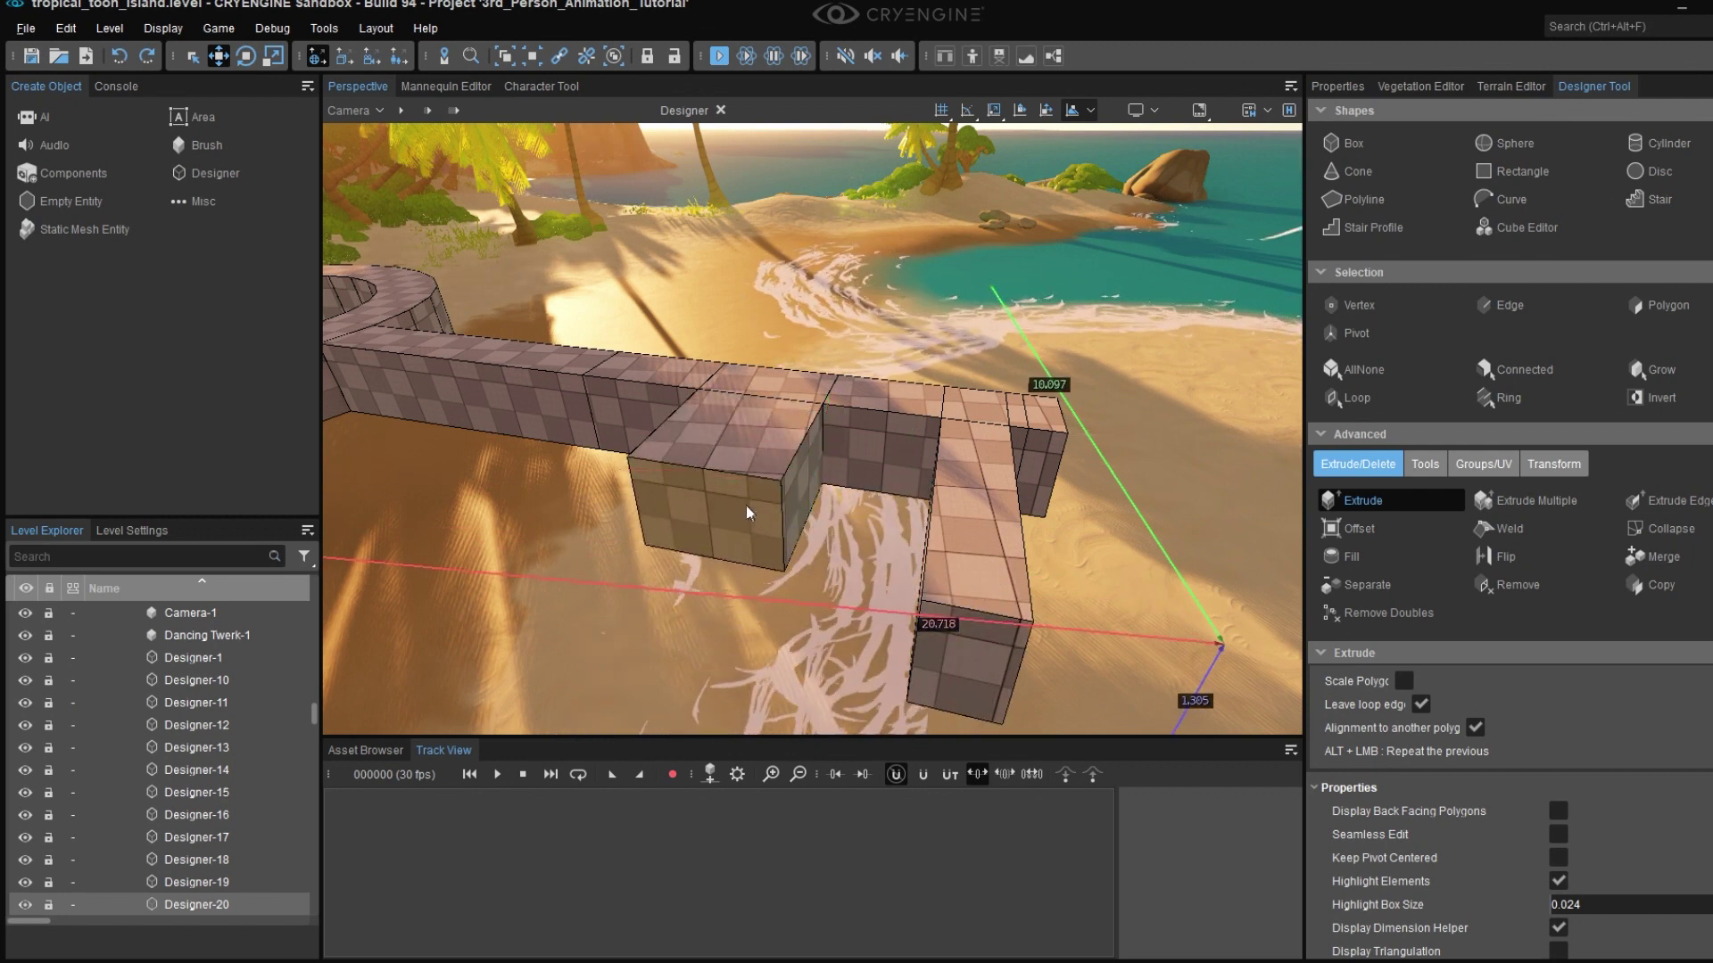
pyautogui.moveTo(1049, 462); pyautogui.dragTo(999, 681)
pyautogui.press('s')
pyautogui.moveTo(1000, 681); pyautogui.dragTo(803, 714, button='right')
pyautogui.press('s')
pyautogui.moveTo(803, 535); pyautogui.dragTo(722, 535, button='right')
pyautogui.press('a')
pyautogui.press('w')
pyautogui.press('s')
pyautogui.press('Escape')
pyautogui.press('Escape')
# - Select the finished key, turn it upright with the ring at the top and raise it above the beach
pyautogui.press('s')
pyautogui.moveTo(820, 455); pyautogui.dragTo(753, 430, button='right')
pyautogui.click(753, 430)
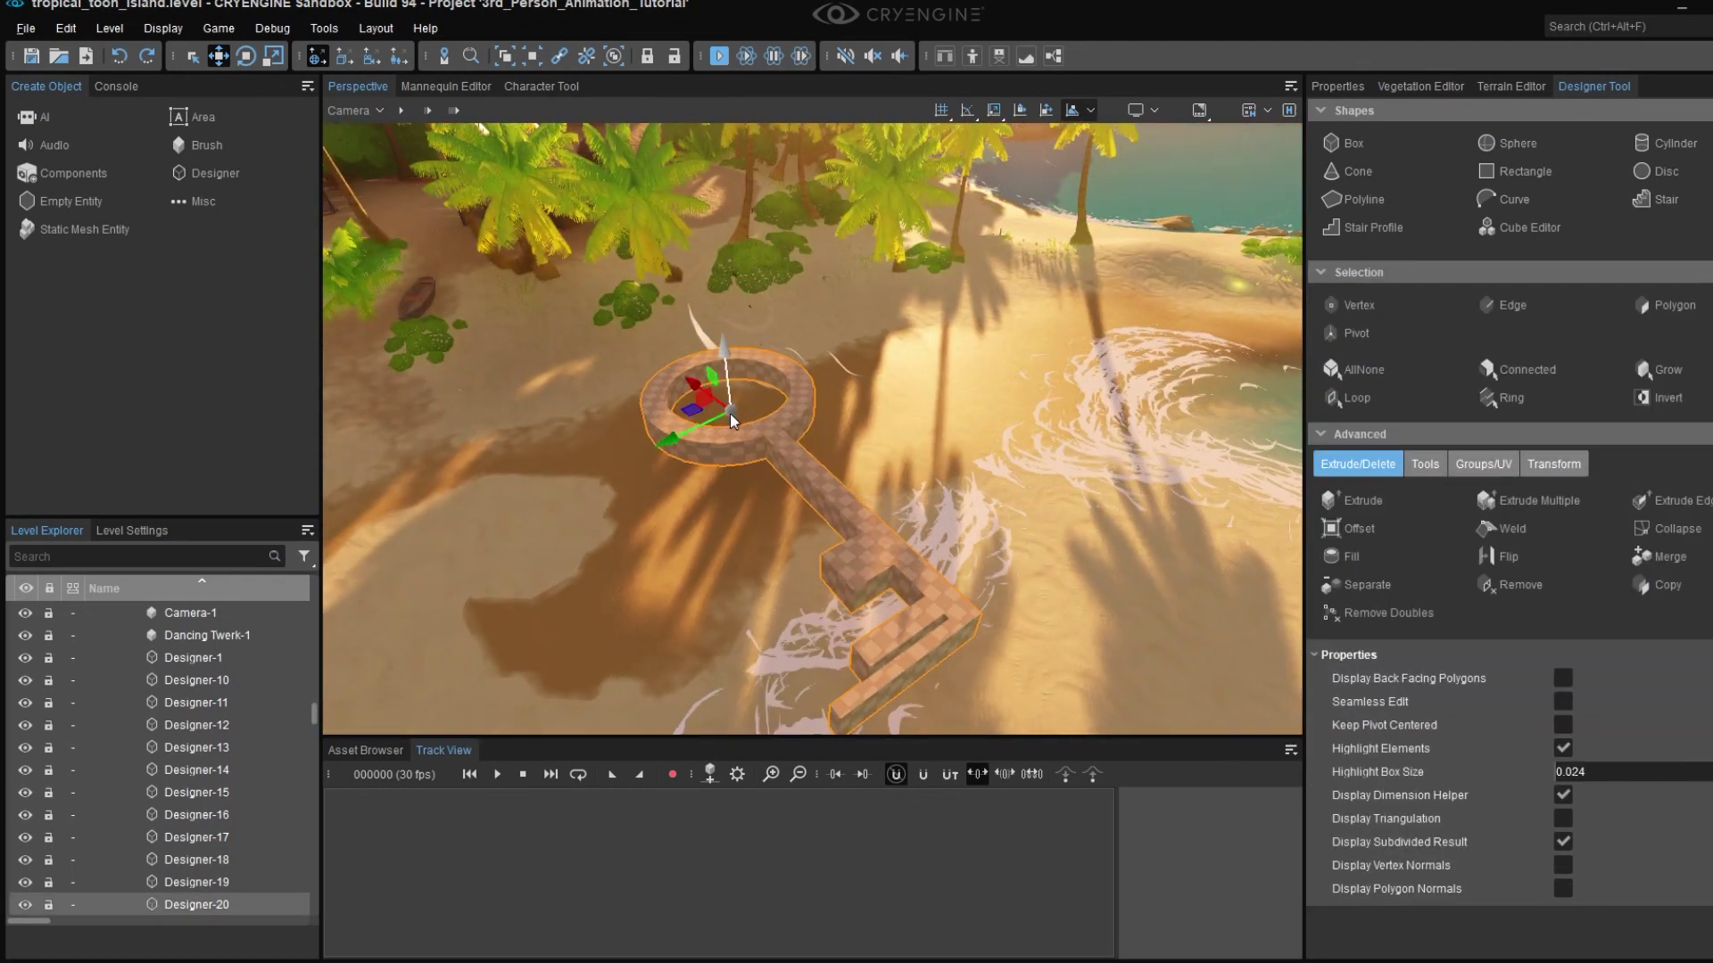
pyautogui.moveTo(727, 384); pyautogui.dragTo(736, 438)
pyautogui.moveTo(724, 361); pyautogui.dragTo(697, 117)
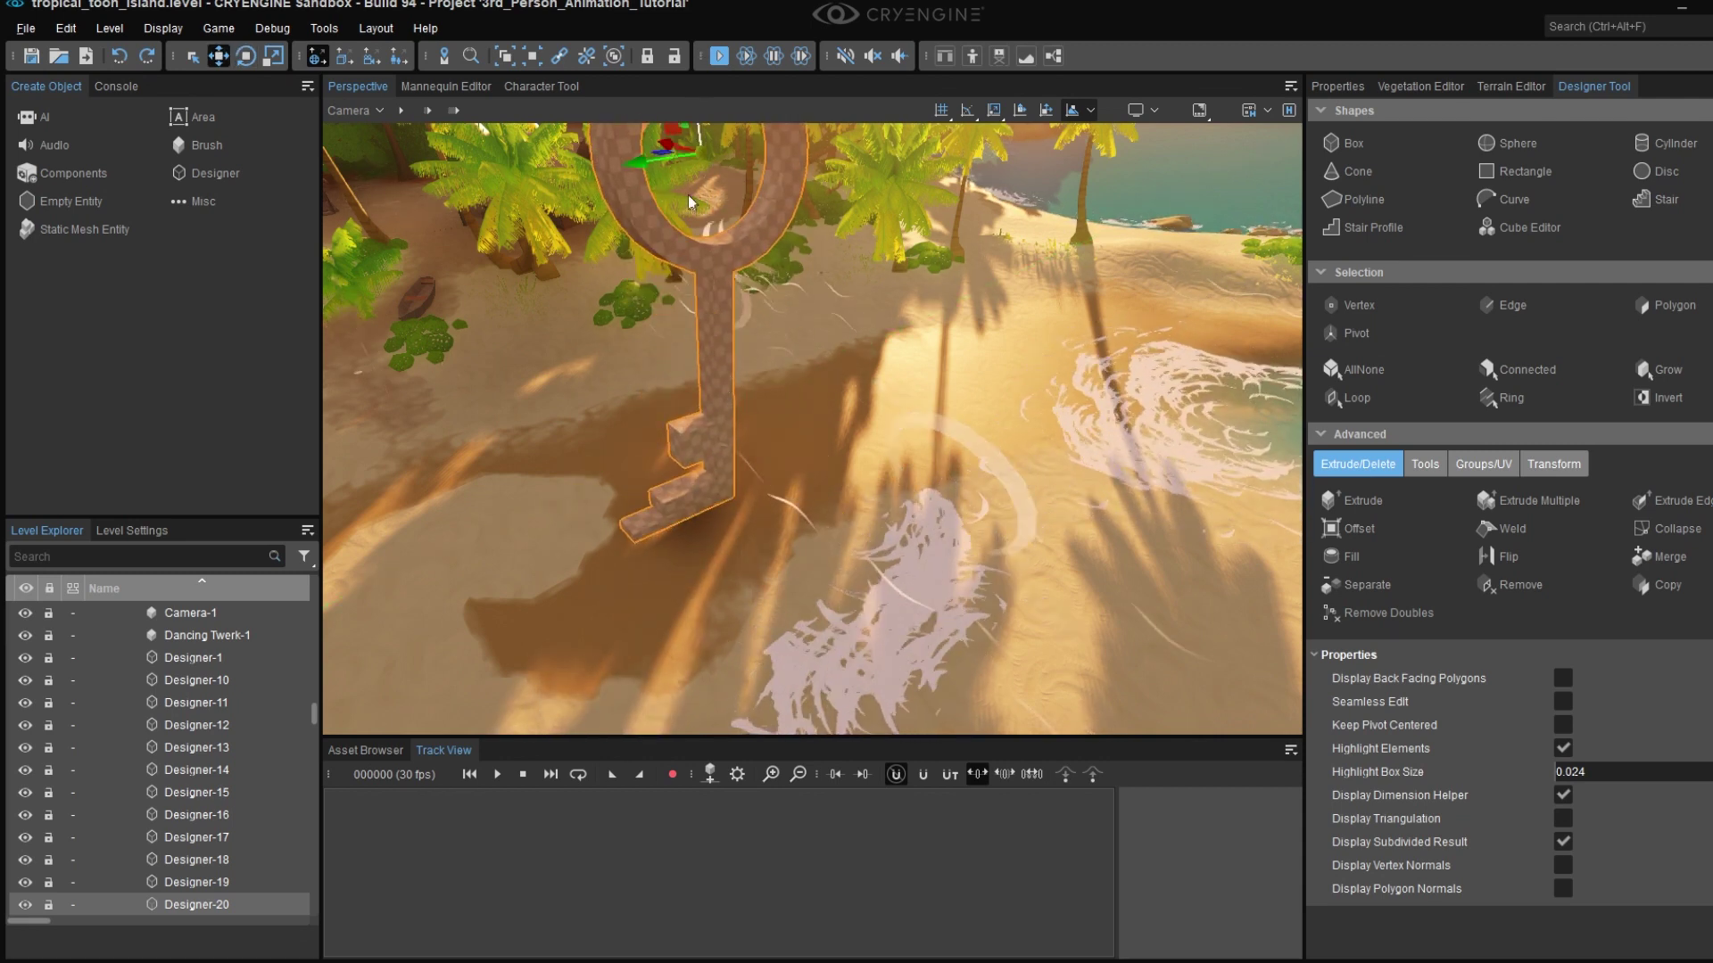
# - Start a CGF export of the key model and close the save dialog without saving
pyautogui.moveTo(688, 196); pyautogui.dragTo(693, 147, button='right')
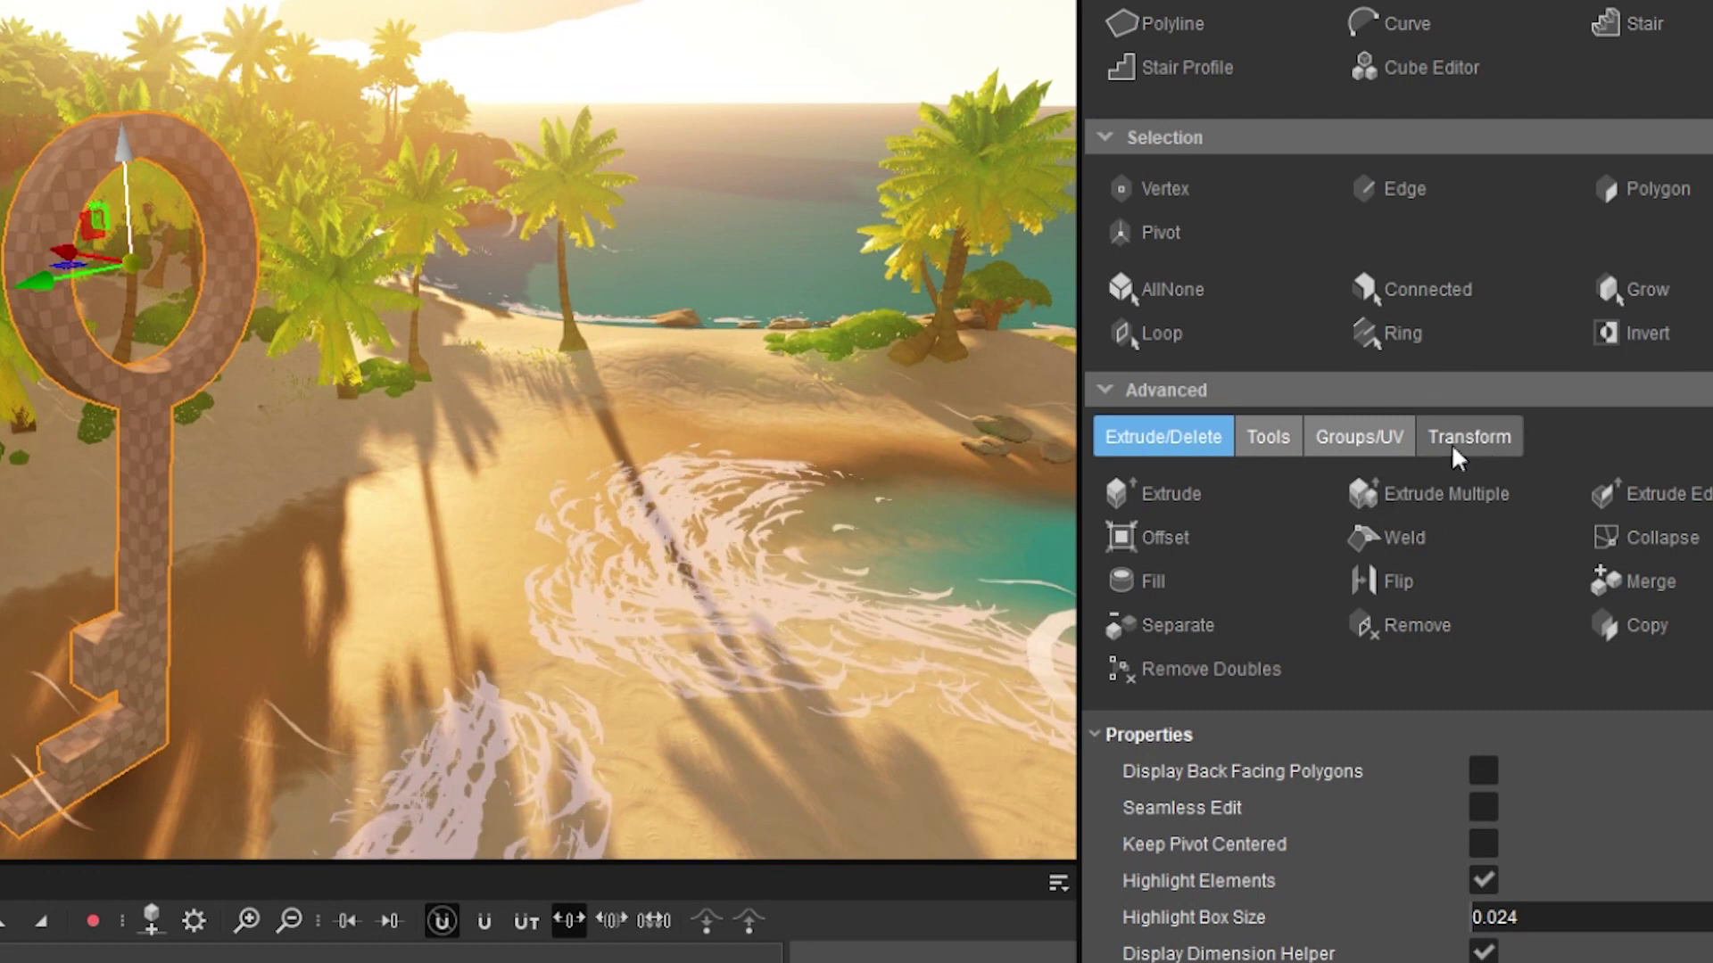
pyautogui.click(1454, 440)
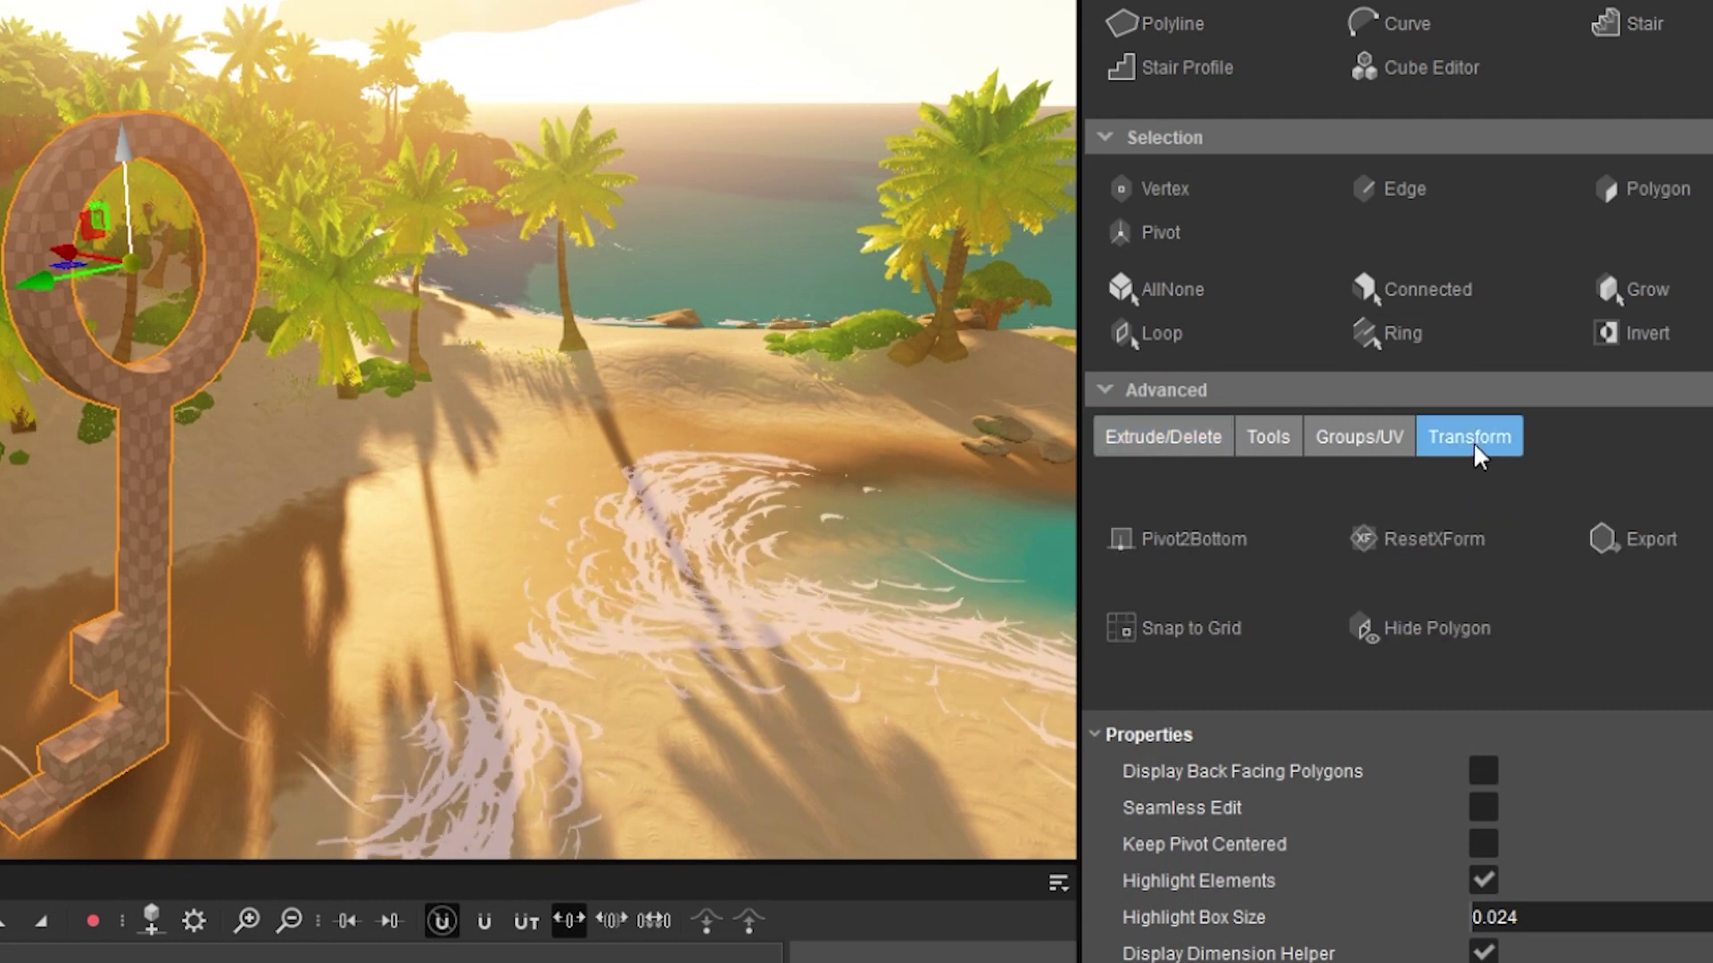
pyautogui.click(1631, 537)
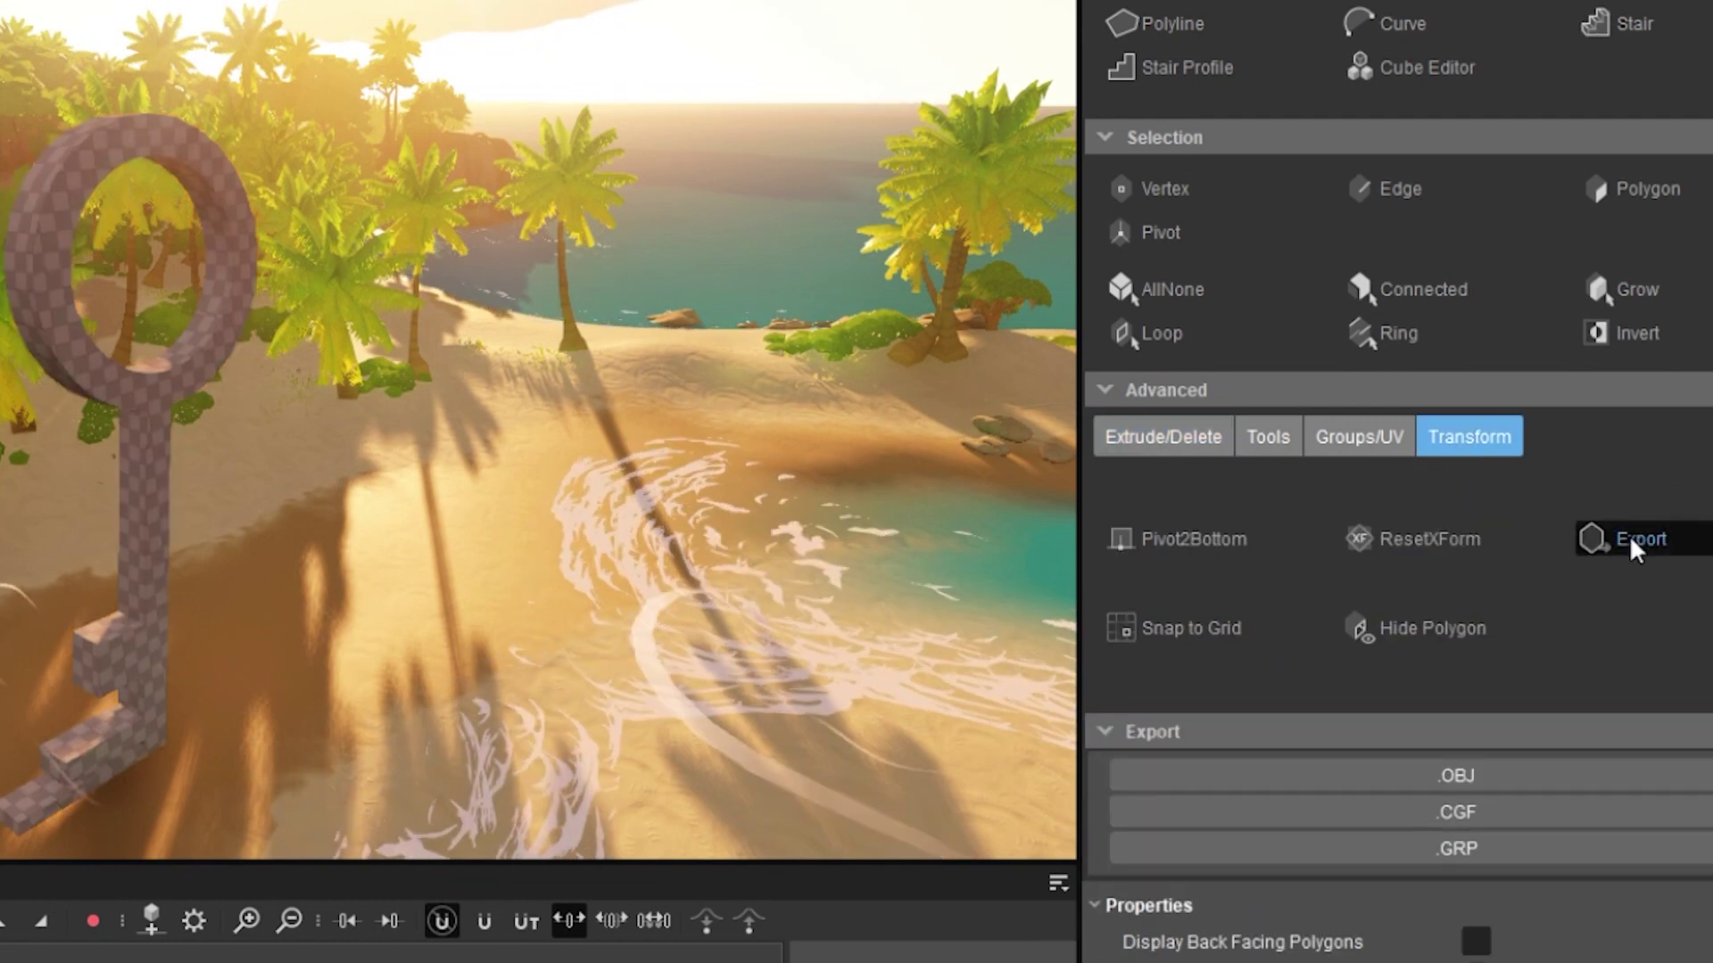
pyautogui.click(1468, 805)
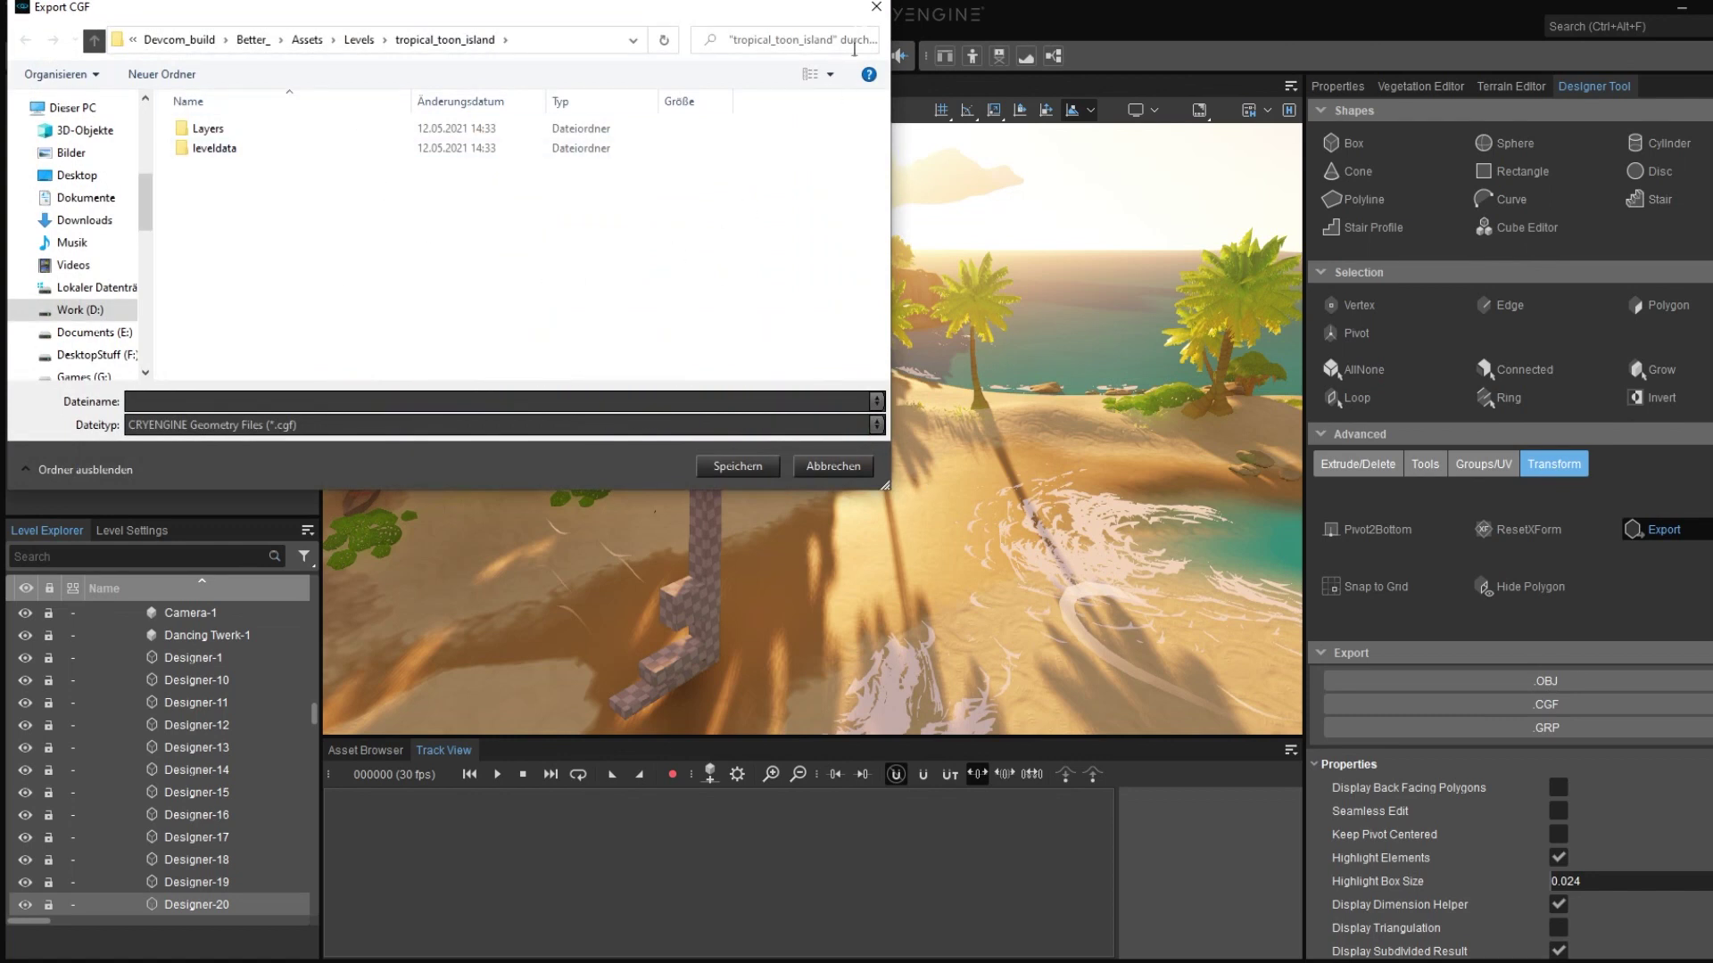
pyautogui.click(875, 9)
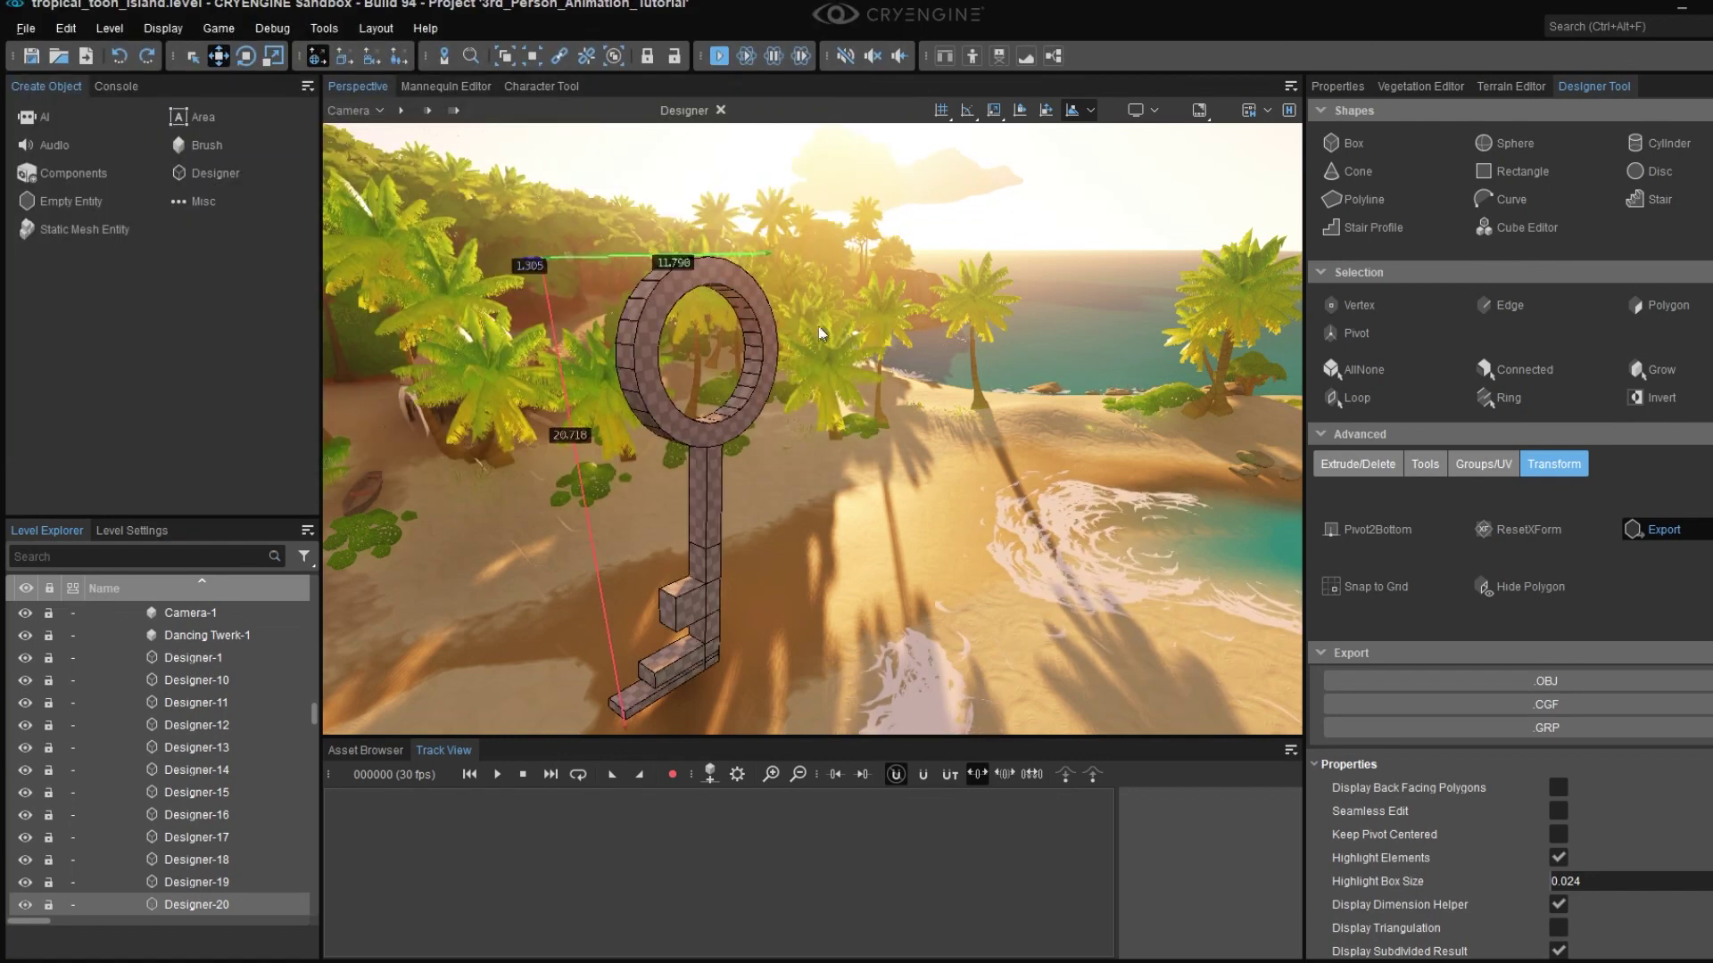
# - Leave key editing, shrink the key and plant it upside down in the sand near the shoreline
pyautogui.moveTo(822, 333); pyautogui.dragTo(839, 367, button='right')
pyautogui.press('Escape')
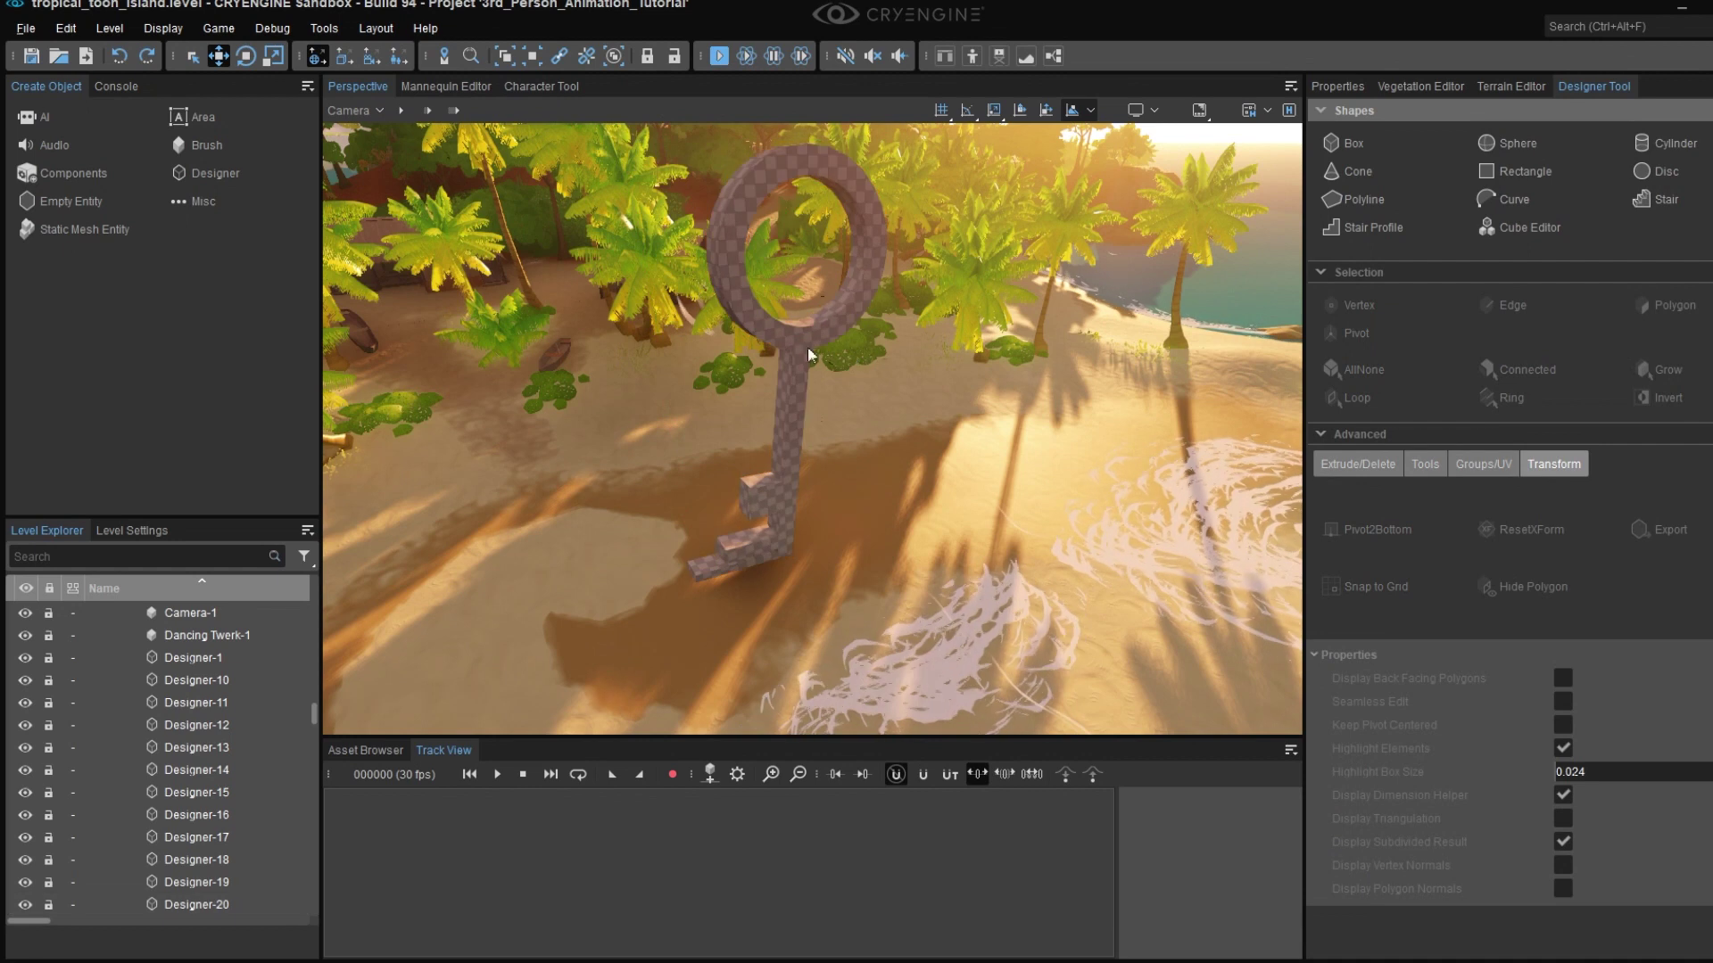
pyautogui.click(803, 343)
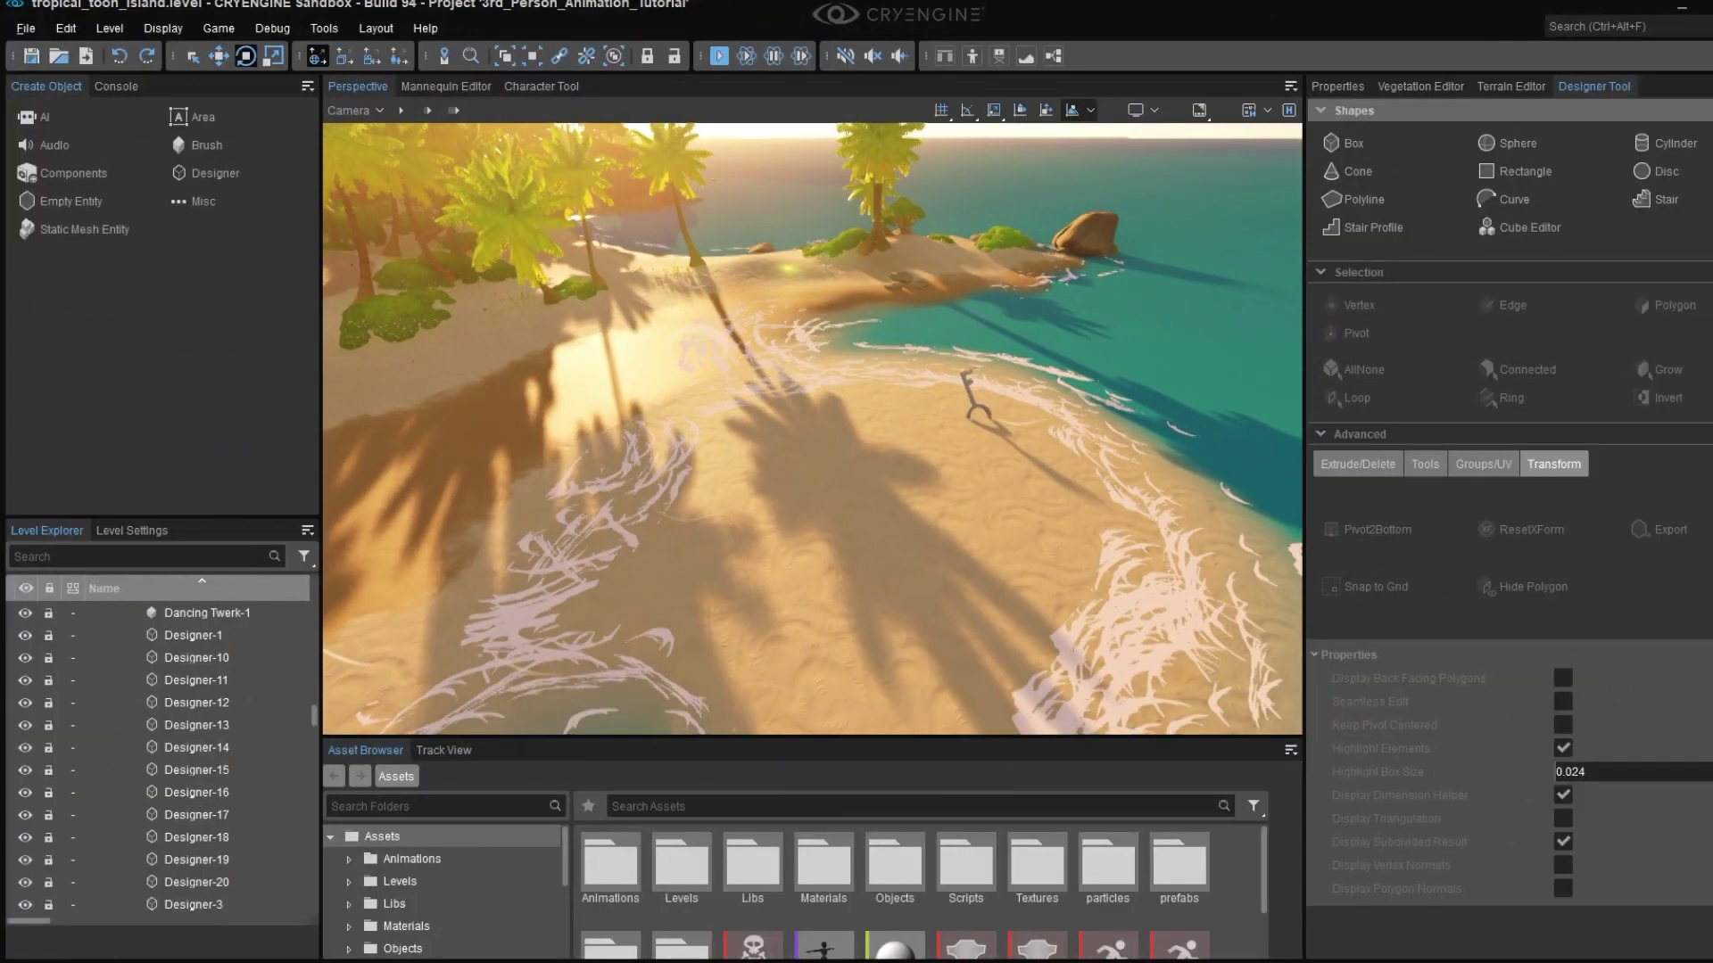
# - Draw a Designer box on the sand beside the key, about 21.4 wide, 11.5 deep and 8.1 high
pyautogui.moveTo(812, 428); pyautogui.dragTo(720, 402, button='right')
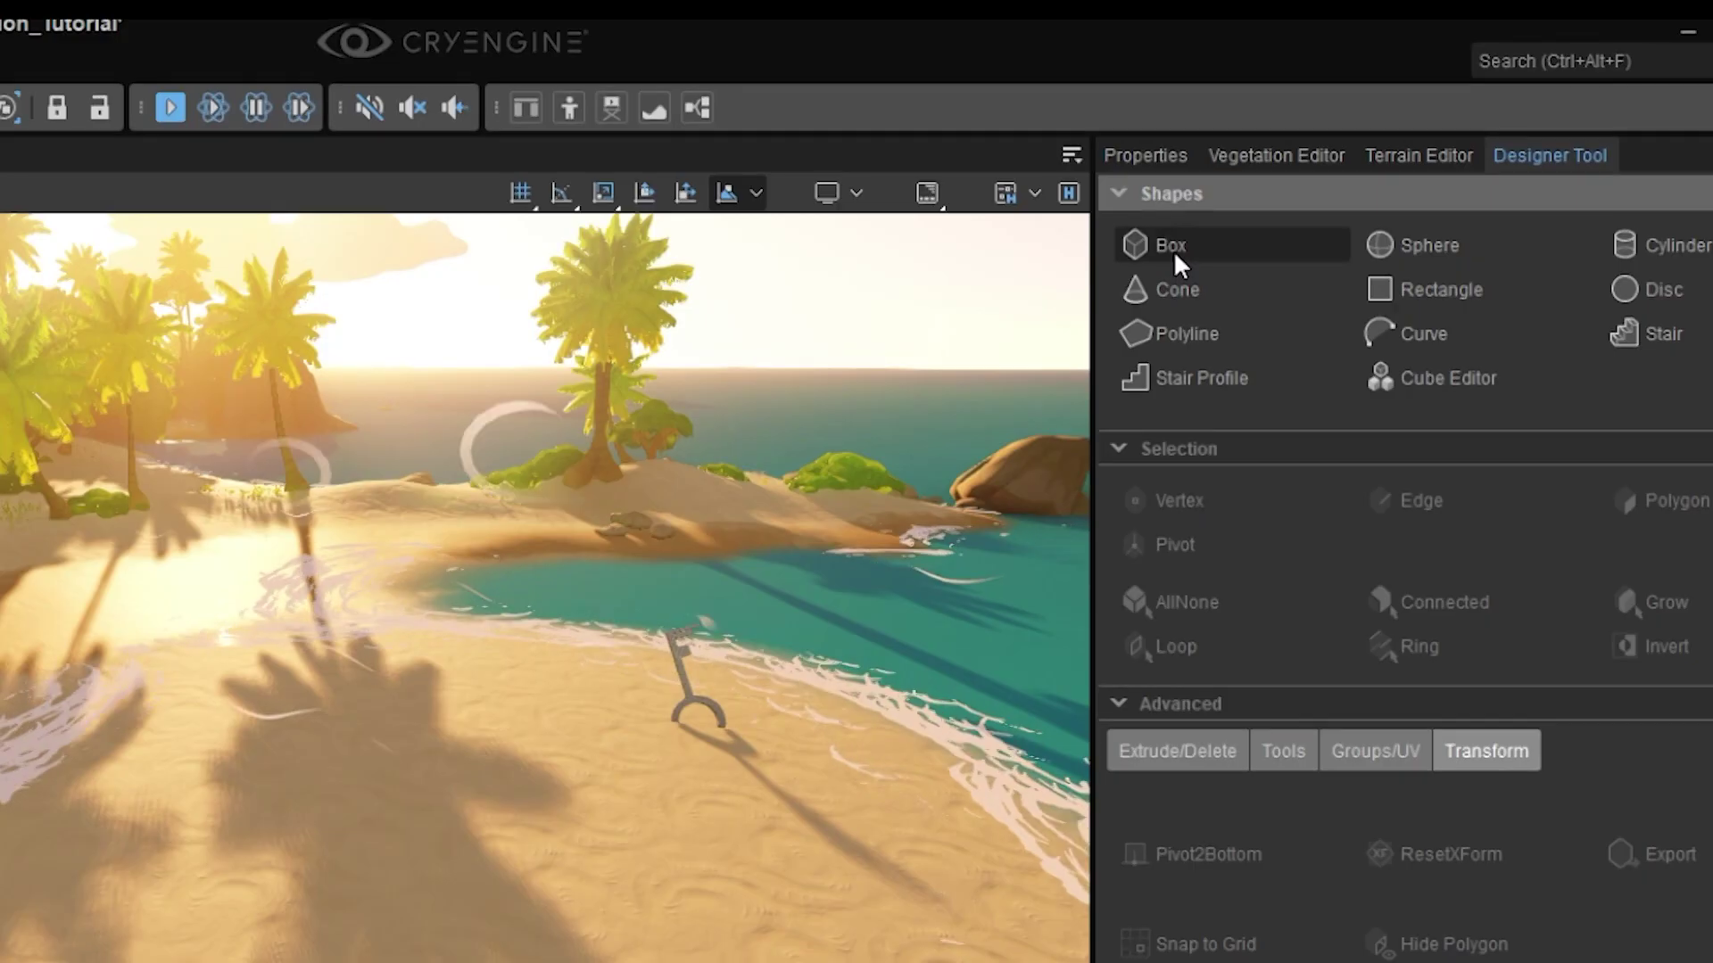
pyautogui.click(1356, 145)
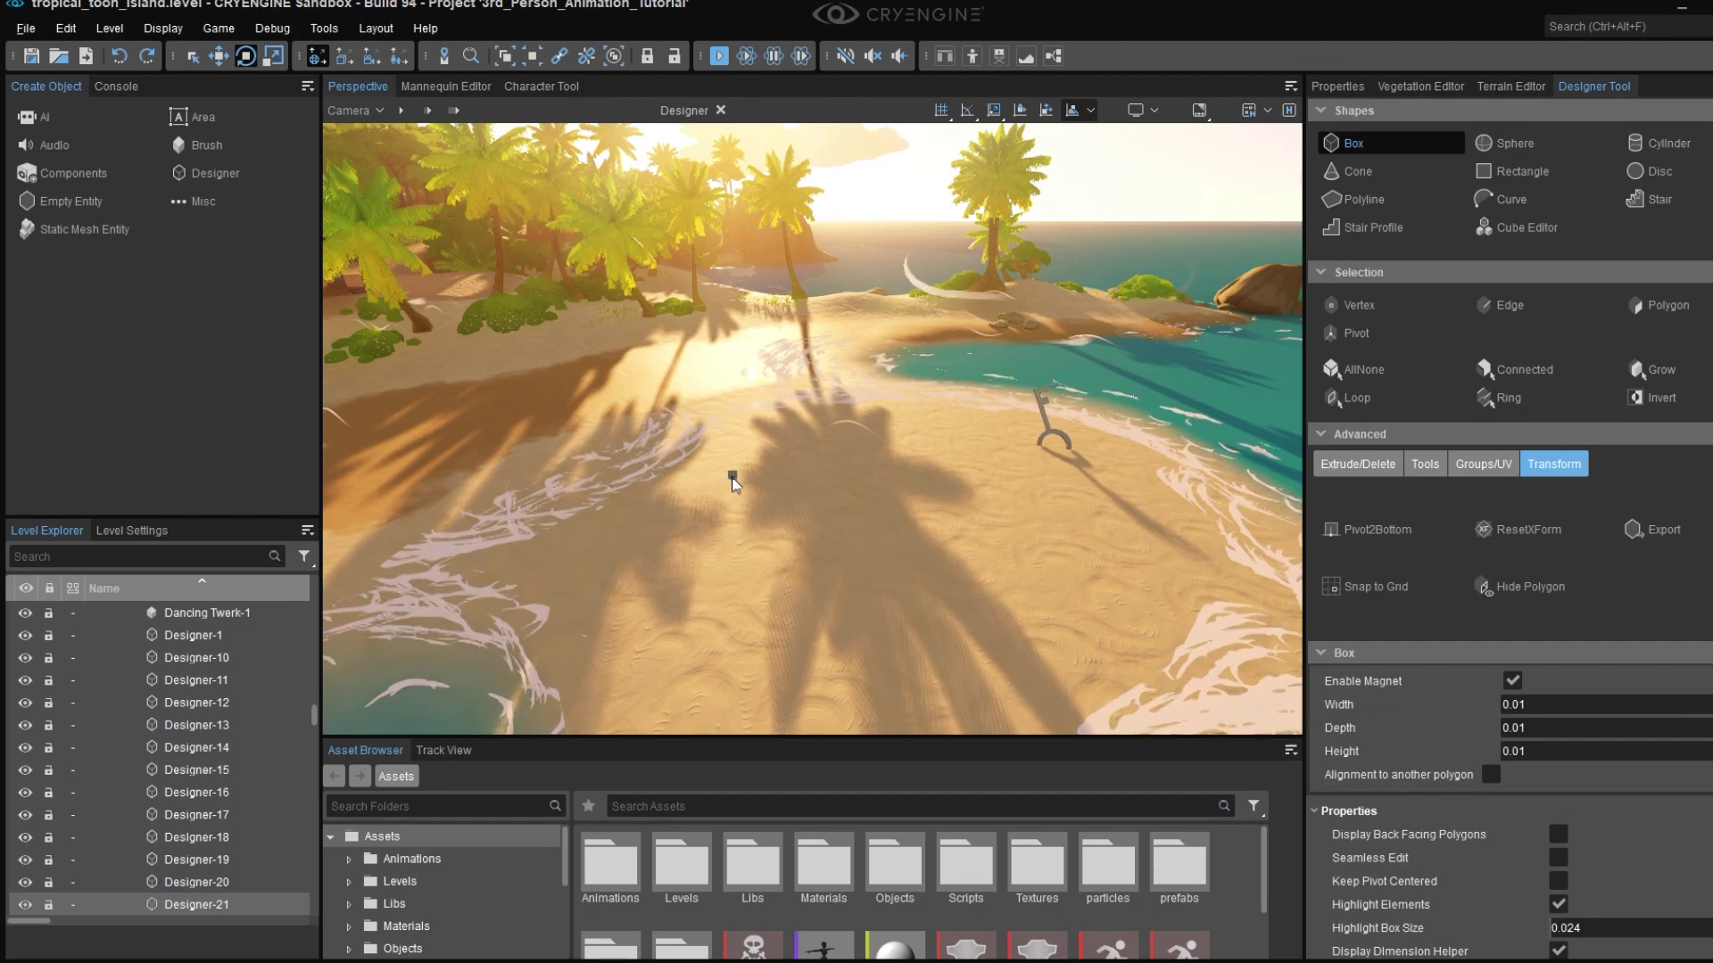
pyautogui.moveTo(196, 769); pyautogui.dragTo(58, 647, button='right')
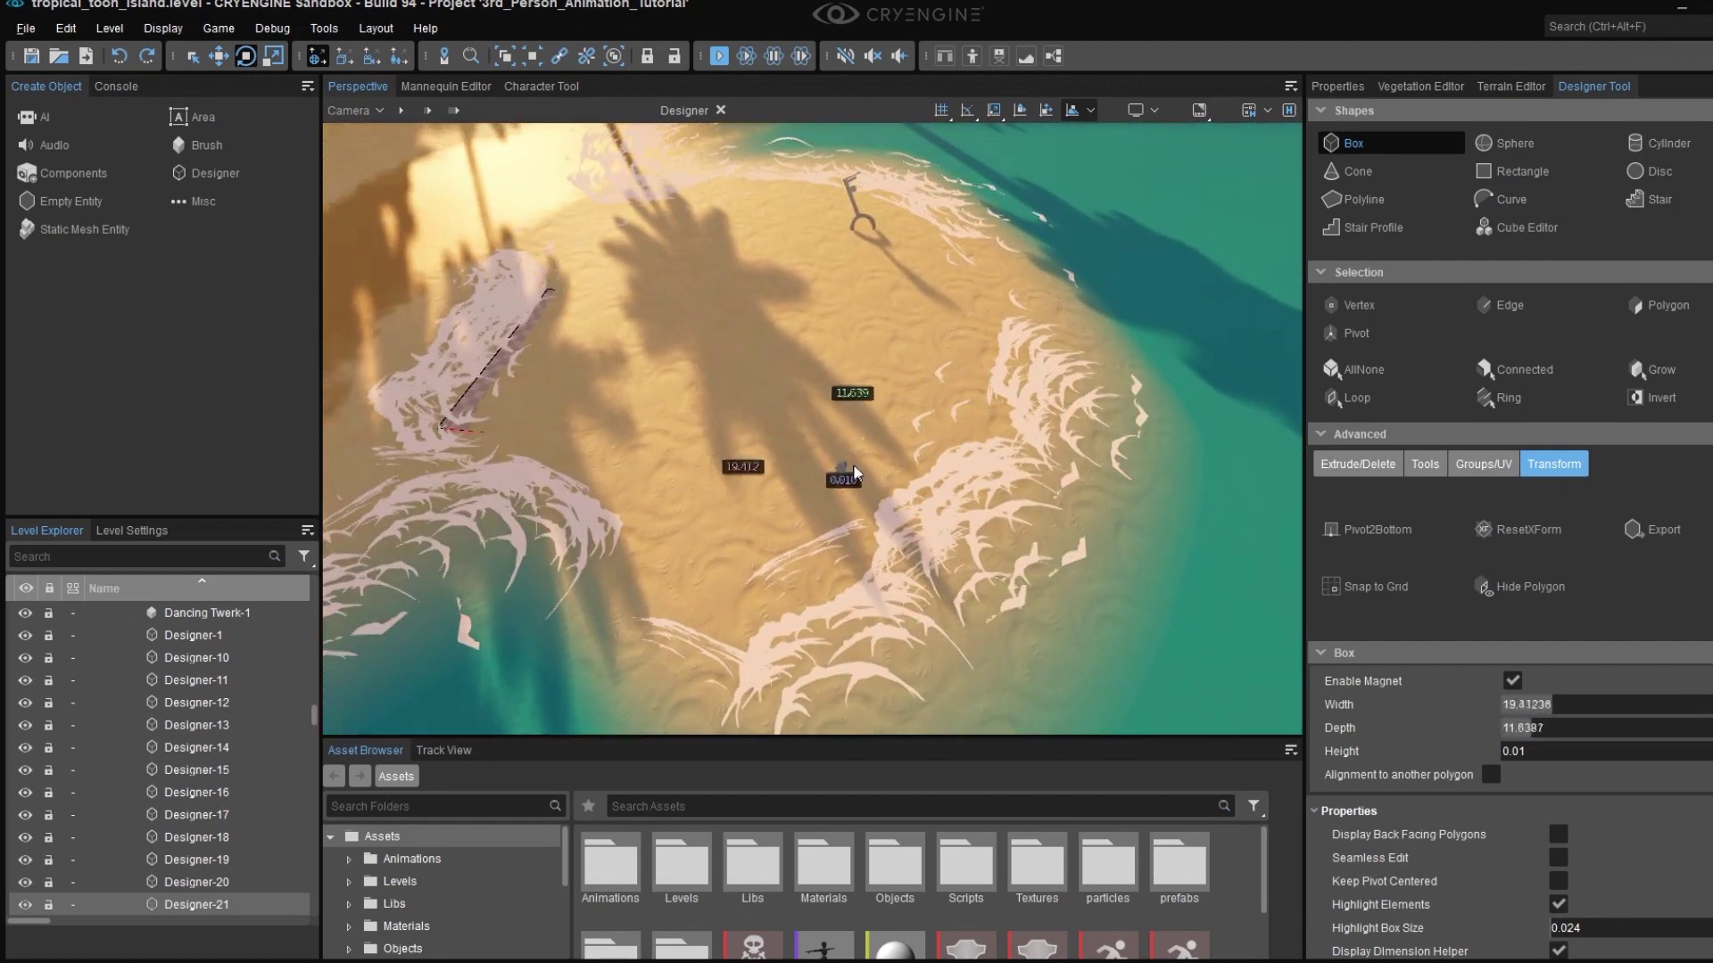
pyautogui.moveTo(886, 473); pyautogui.dragTo(888, 474)
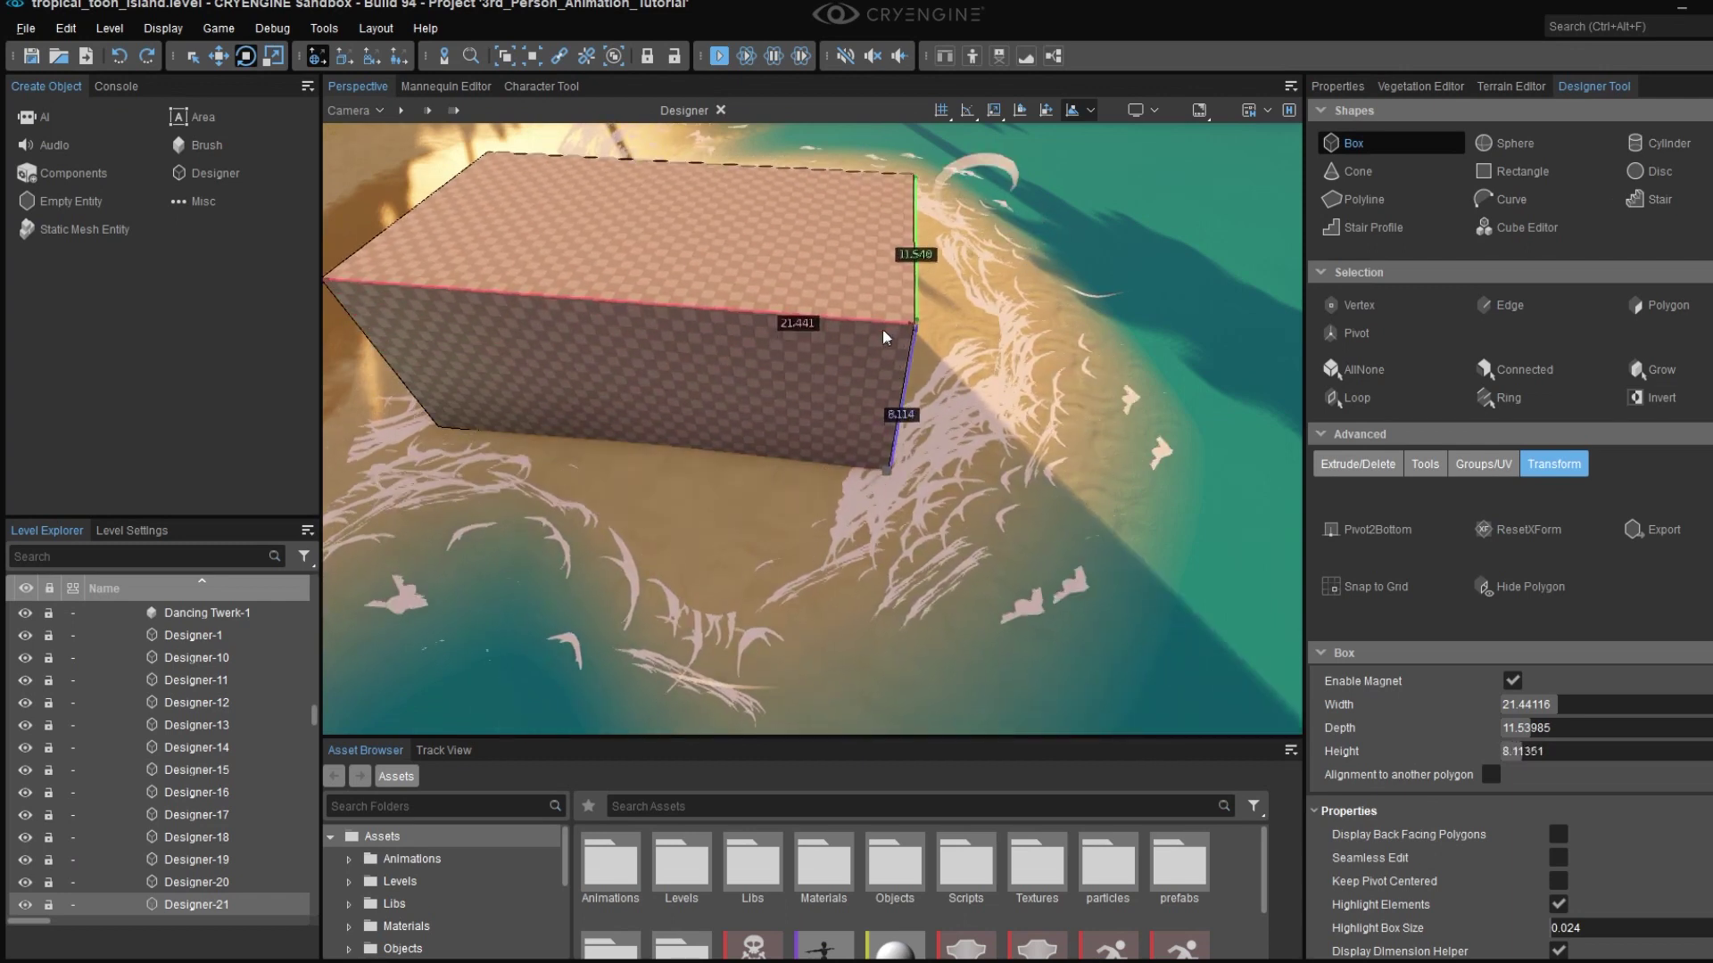
# - Select the new box, move it across the sand farther inland with the Move tool, and deselect it
pyautogui.click(786, 303)
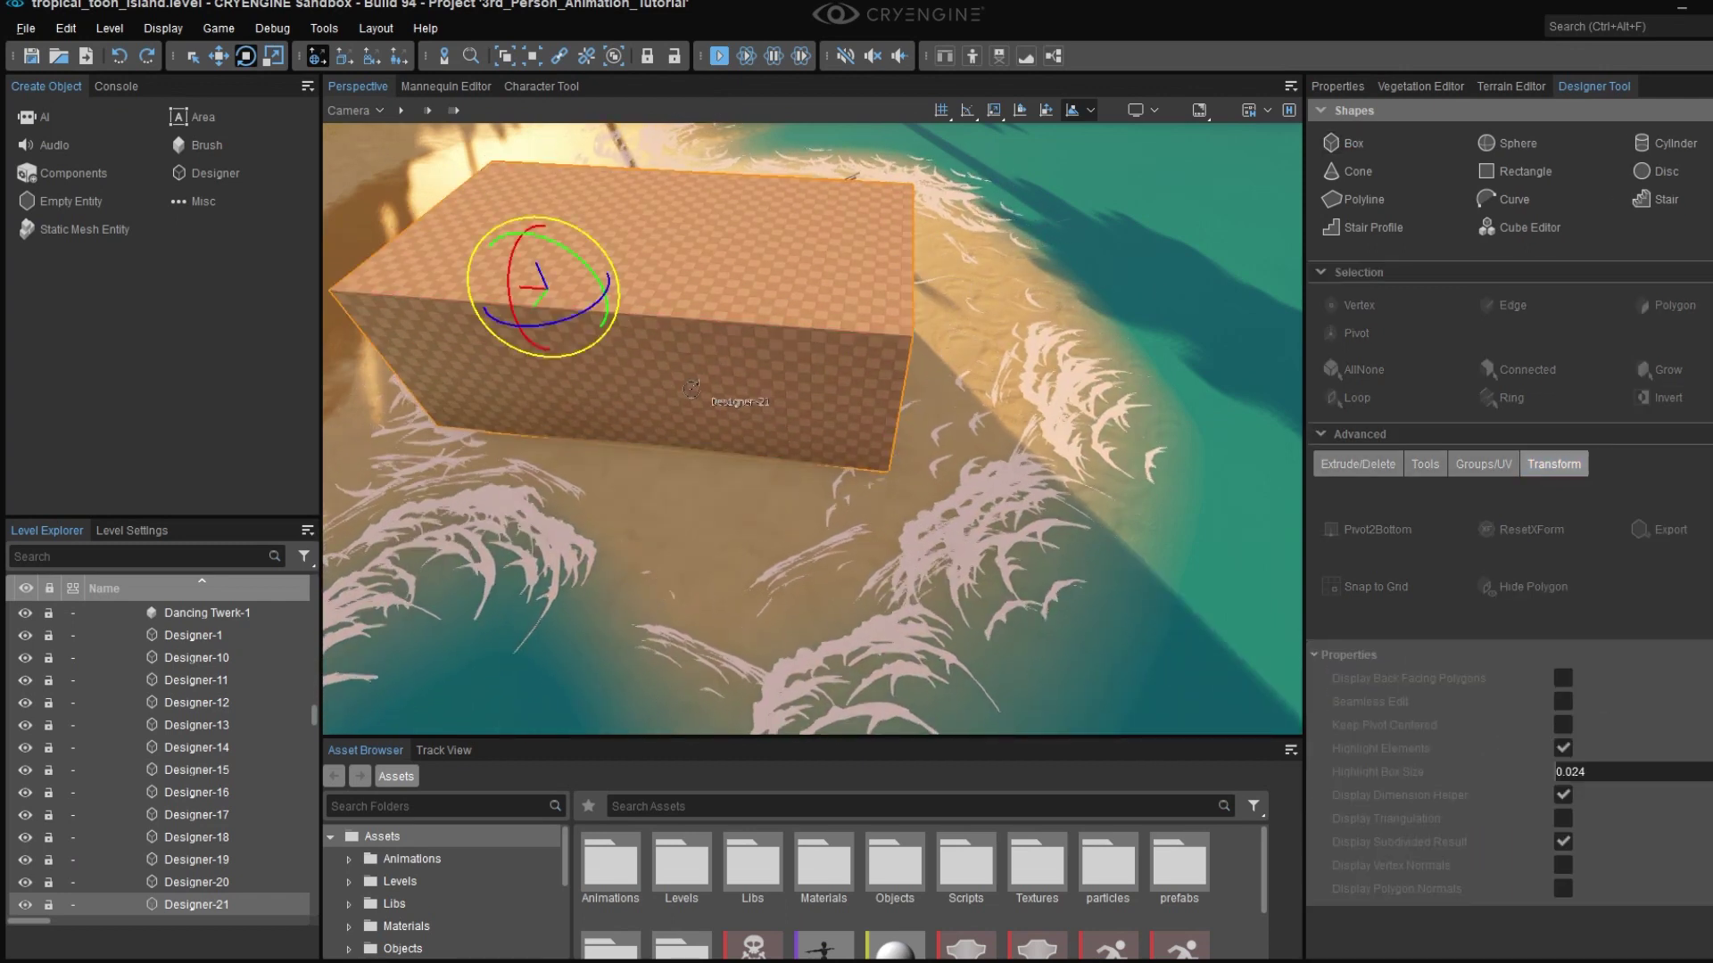
pyautogui.press('1')
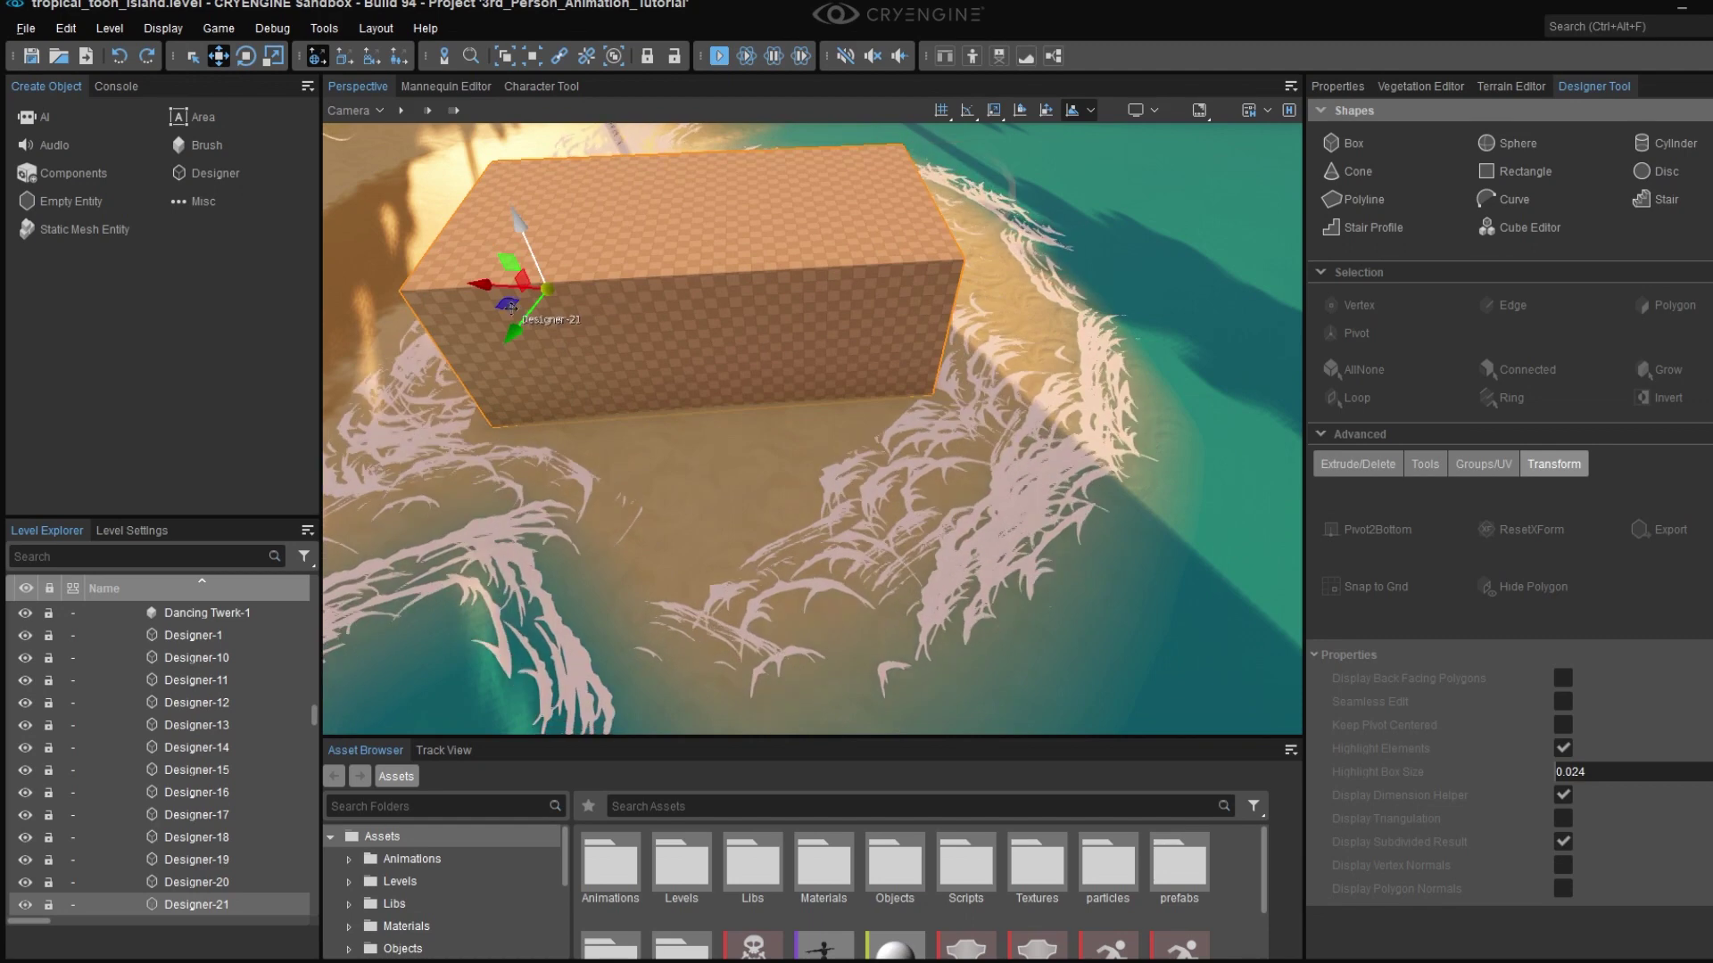
pyautogui.moveTo(511, 307); pyautogui.dragTo(466, 248)
pyautogui.click(639, 383)
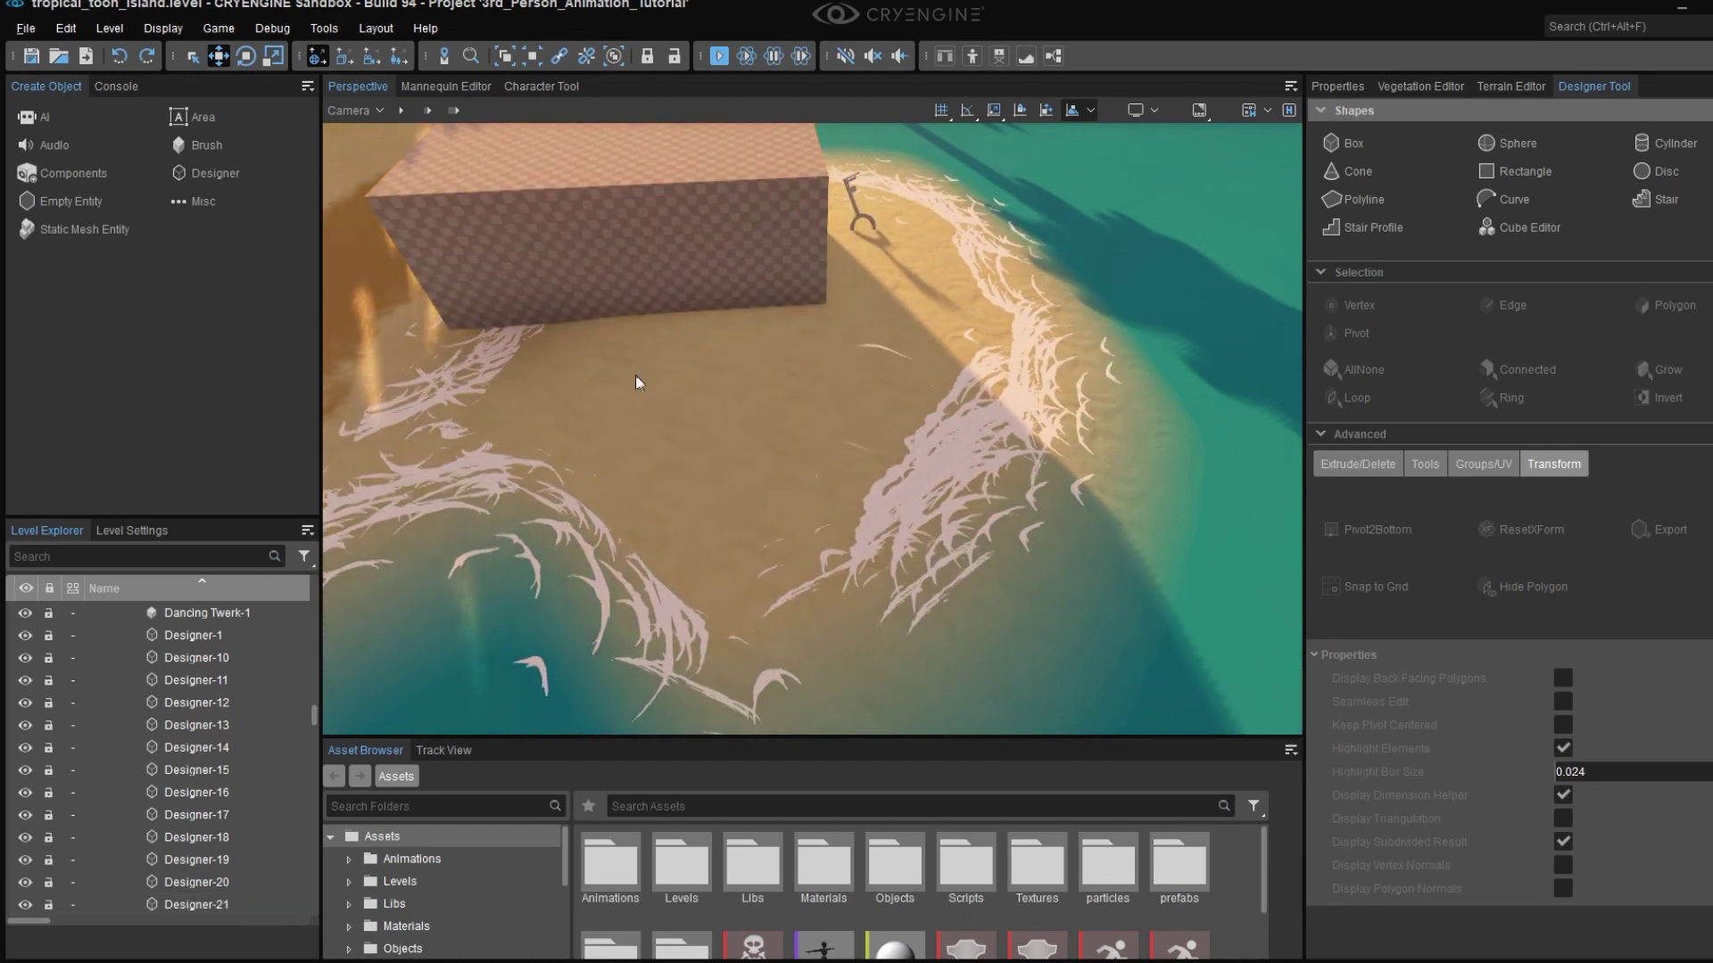
# - Examine the box and its position next to the key from above and from several angles
pyautogui.moveTo(639, 384); pyautogui.dragTo(952, 355, button='right')
pyautogui.press('w')
pyautogui.press('s')
pyautogui.press('s')
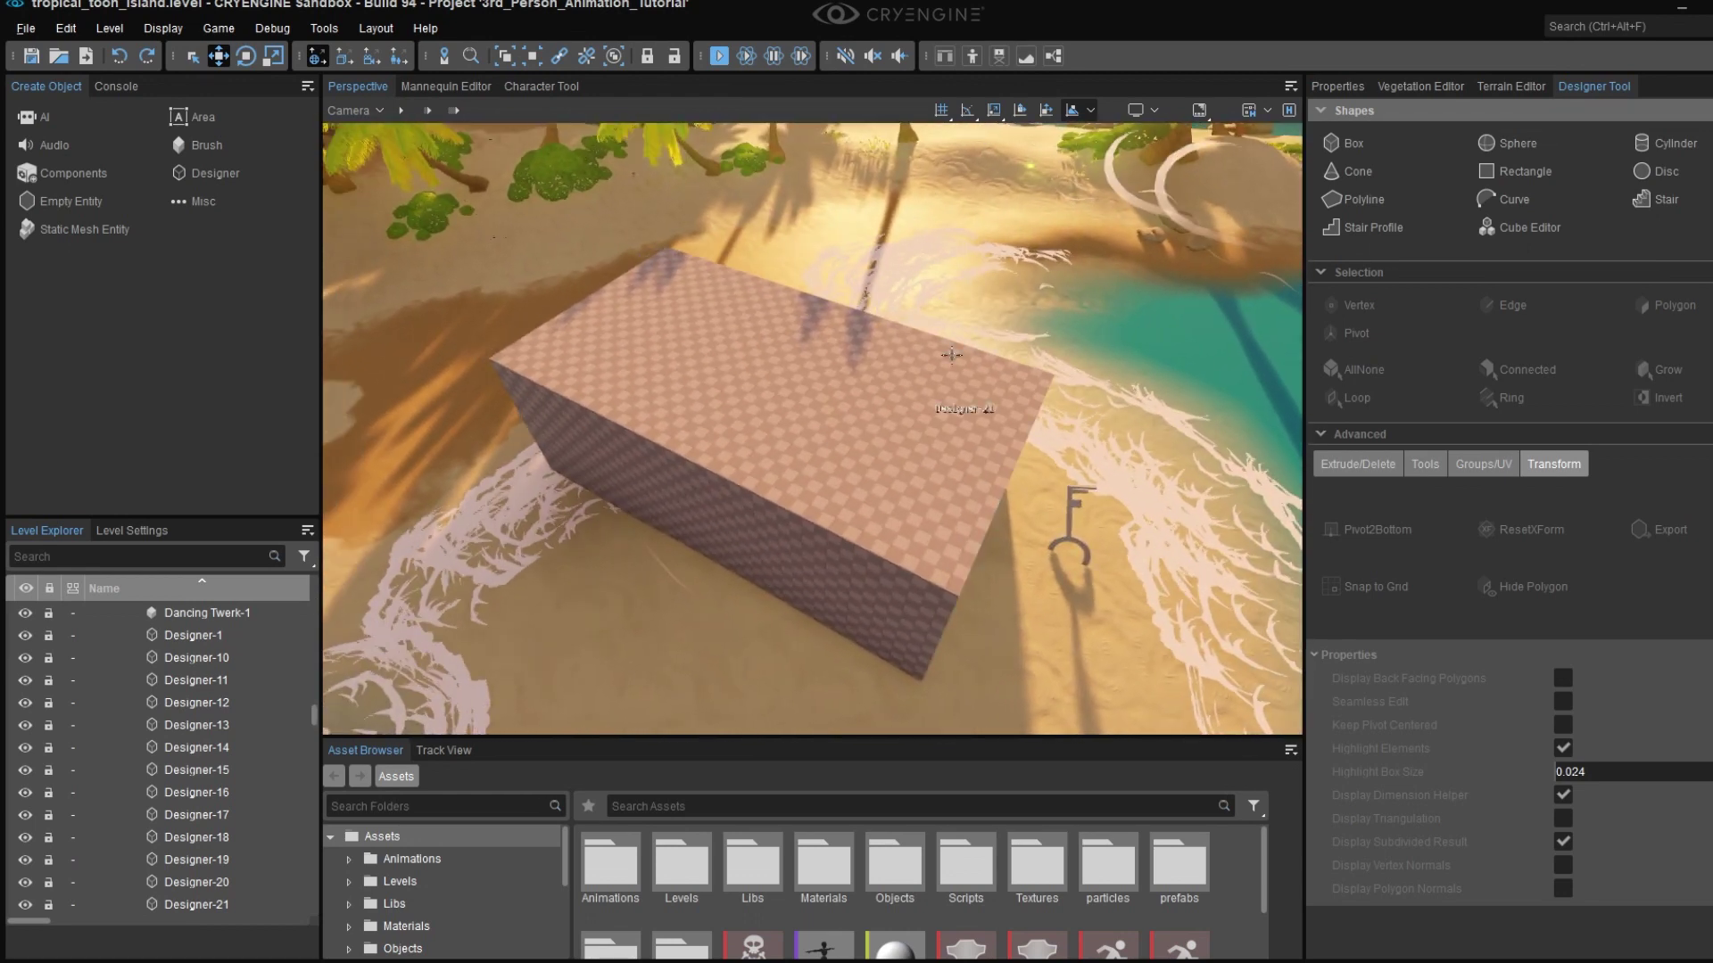
pyautogui.moveTo(848, 494)
pyautogui.mouseDown(button='right')
pyautogui.moveTo(825, 615)
pyautogui.moveTo(843, 430)
pyautogui.moveTo(825, 473)
pyautogui.moveTo(822, 432)
pyautogui.moveTo(830, 482)
pyautogui.mouseUp(button='right')
pyautogui.press('w')
pyautogui.press('s')
pyautogui.press('s')
pyautogui.press('w')
pyautogui.press('a')
pyautogui.moveTo(544, 446); pyautogui.dragTo(595, 480, button='right')
pyautogui.press('s')
# - Offset the box's top face inward to create an inner rectangle about 18.7 by 8.8
pyautogui.click(628, 454)
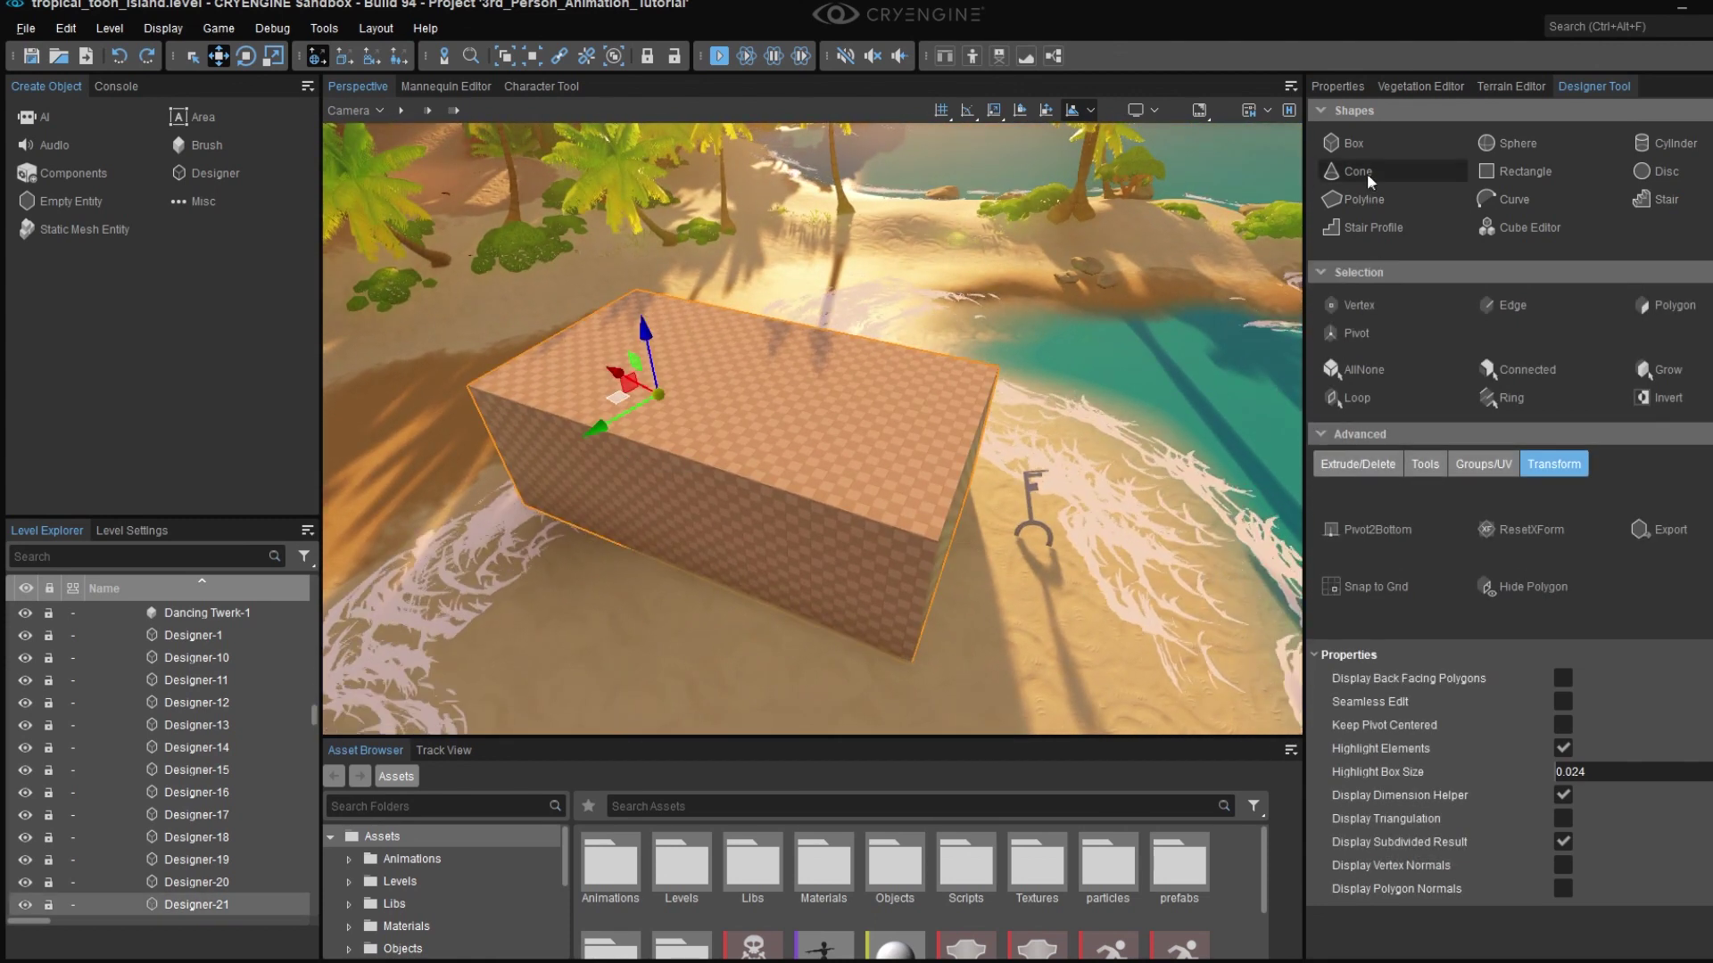
pyautogui.click(1357, 464)
pyautogui.click(1356, 529)
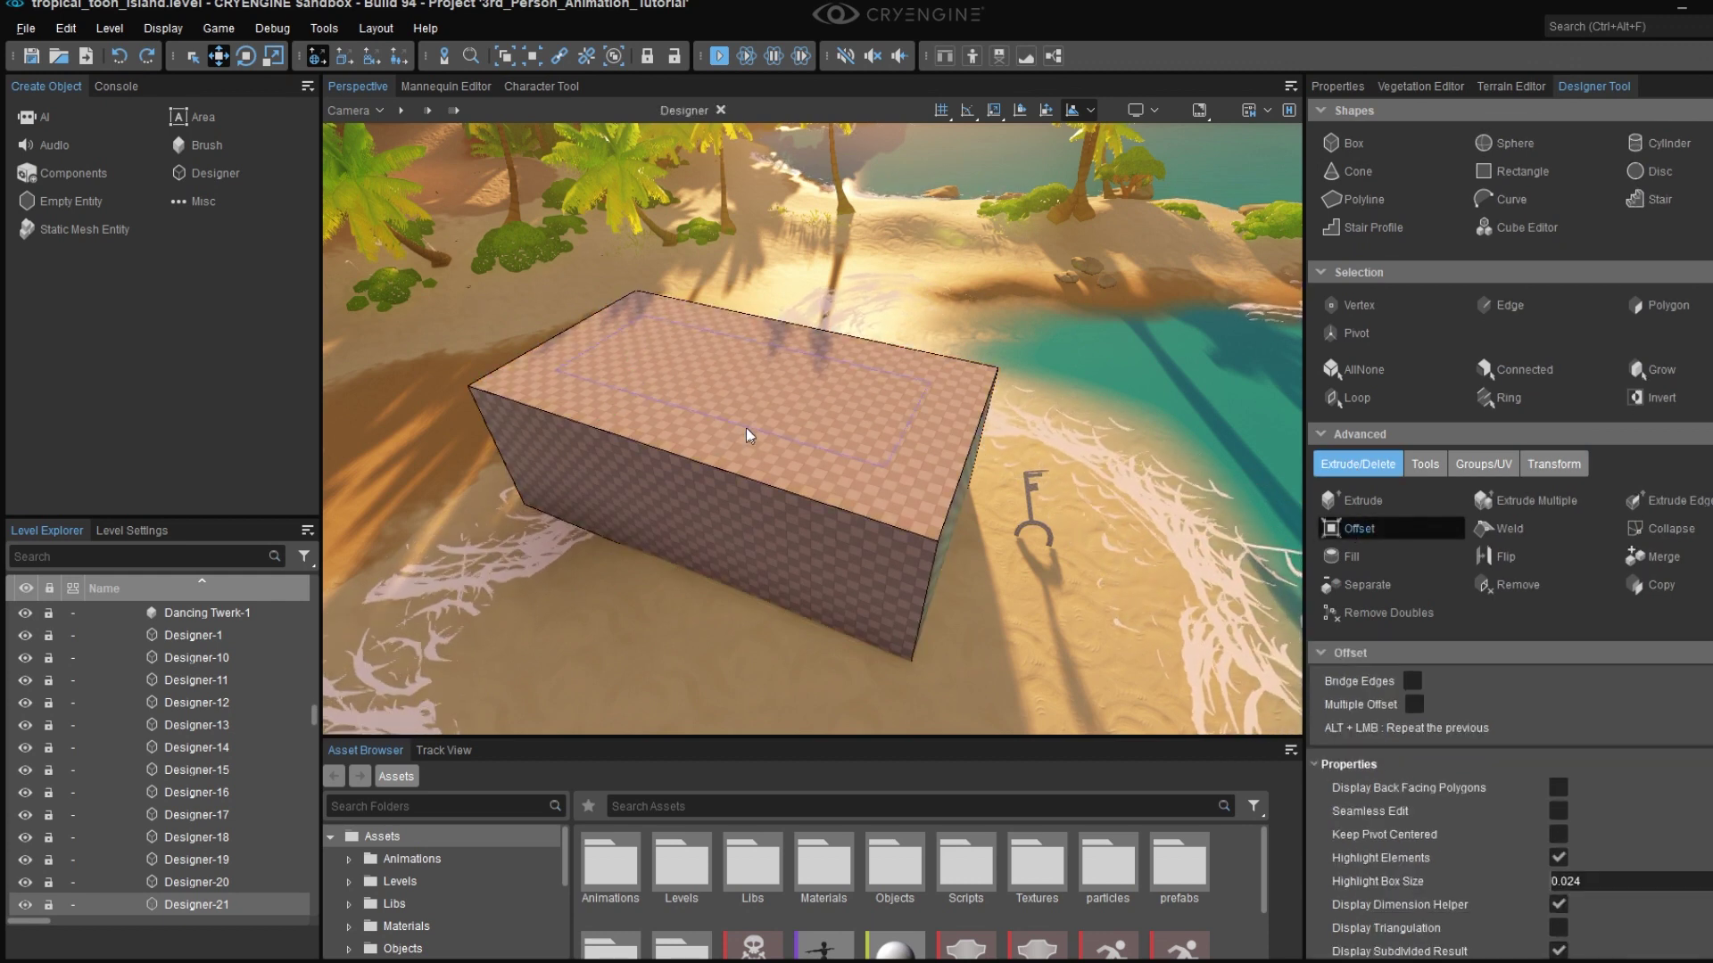
pyautogui.moveTo(810, 472); pyautogui.dragTo(869, 443)
# - Extrude the inner rectangle on the box's top face about 7.2 downward to hollow out the box
pyautogui.click(1342, 501)
pyautogui.scroll(10, 869, 443)
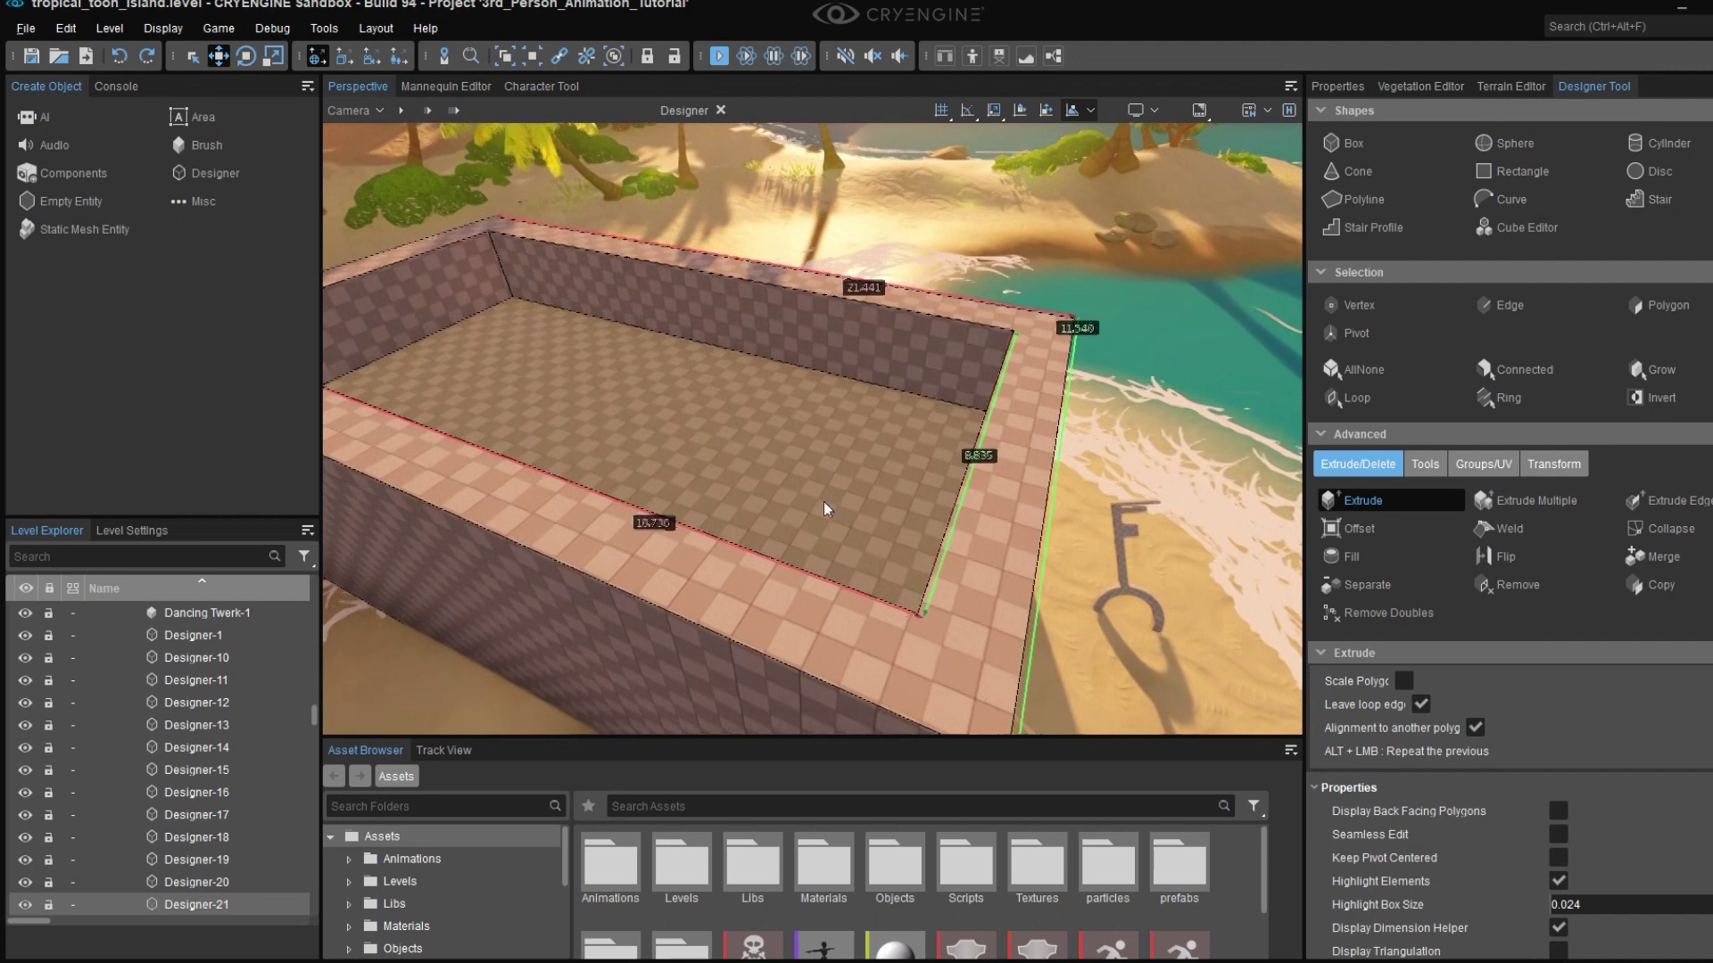
pyautogui.moveTo(797, 632); pyautogui.dragTo(807, 688)
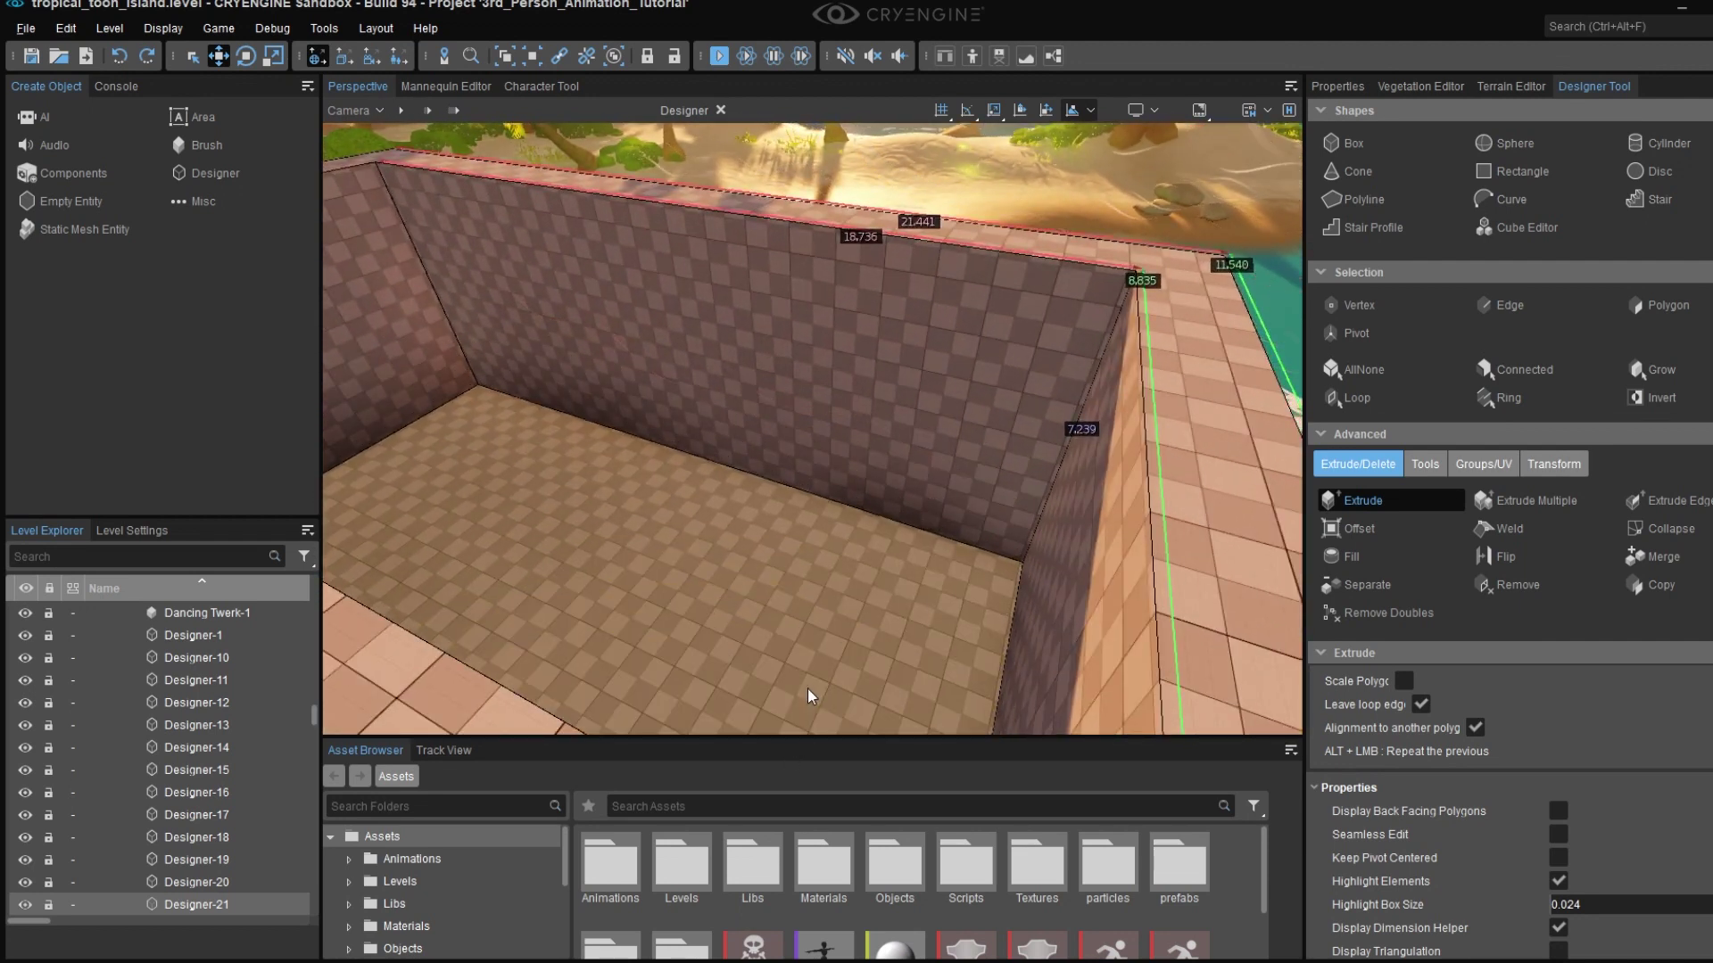
# - Examine the hollowed box's interior, rim and outer walls from above and from several angles
pyautogui.press('s')
pyautogui.moveTo(860, 580); pyautogui.dragTo(812, 611, button='right')
pyautogui.press('d')
pyautogui.press('a')
pyautogui.press('d')
pyautogui.moveTo(839, 553); pyautogui.dragTo(772, 463, button='right')
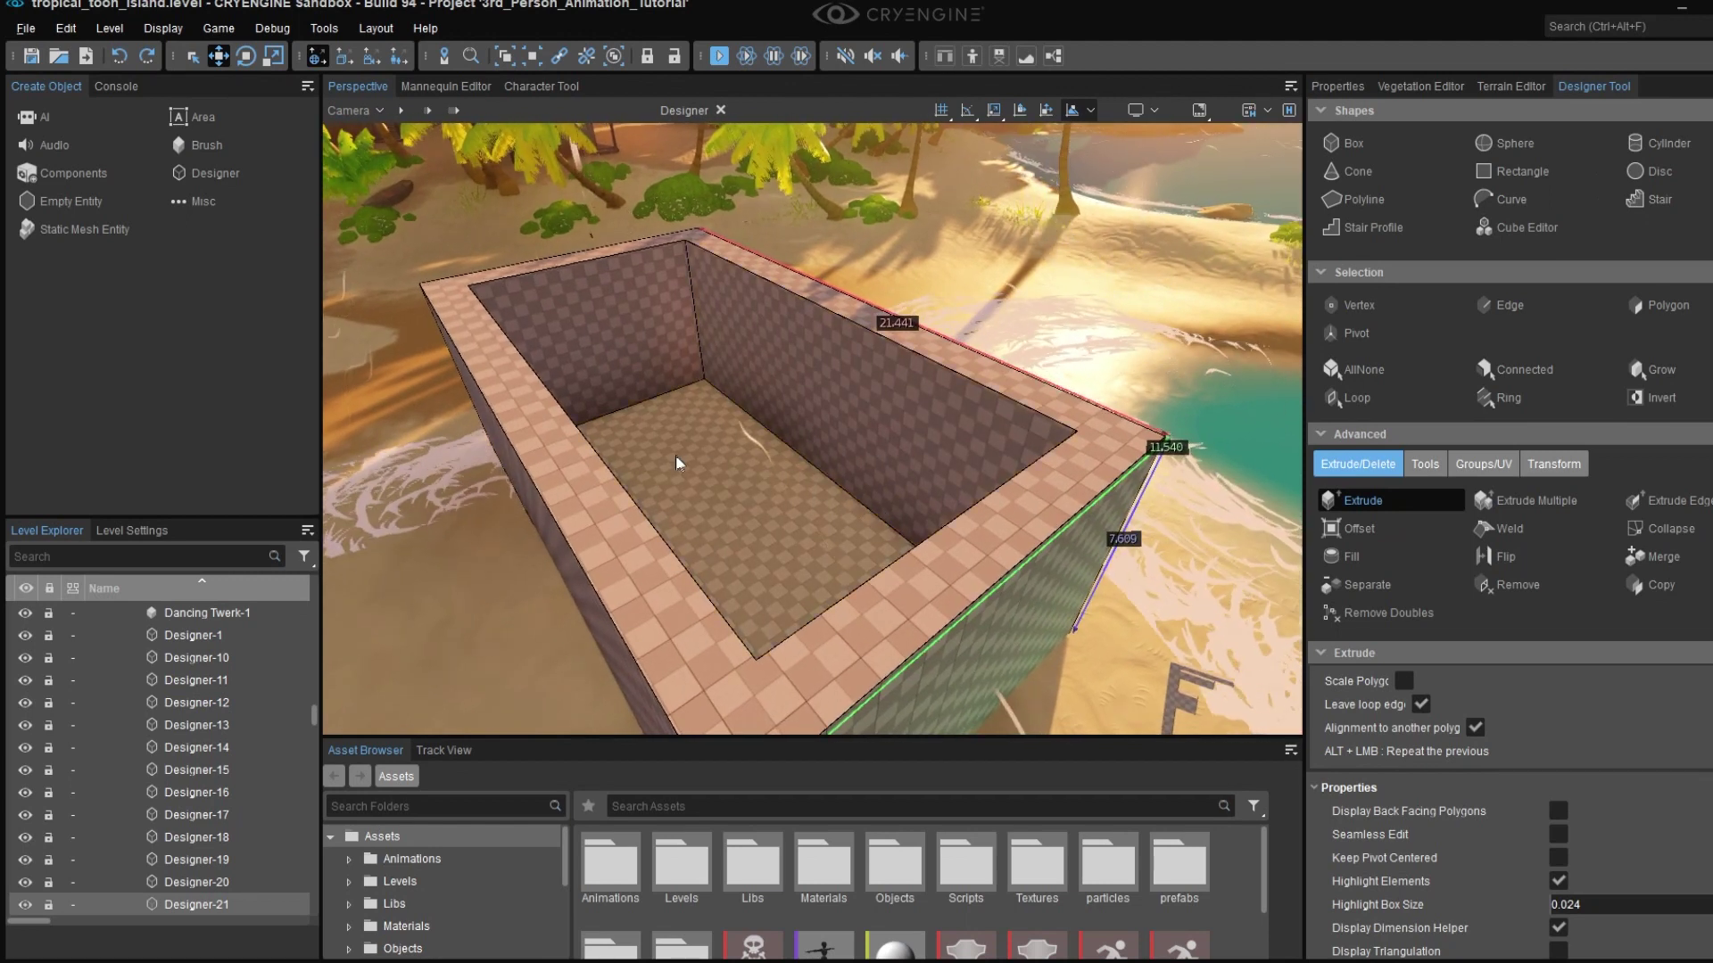
pyautogui.press('d')
pyautogui.moveTo(676, 456); pyautogui.dragTo(575, 450, button='right')
pyautogui.keyDown('alt'); pyautogui.moveTo(580, 455); pyautogui.dragTo(667, 457, button='middle'); pyautogui.keyUp('alt')
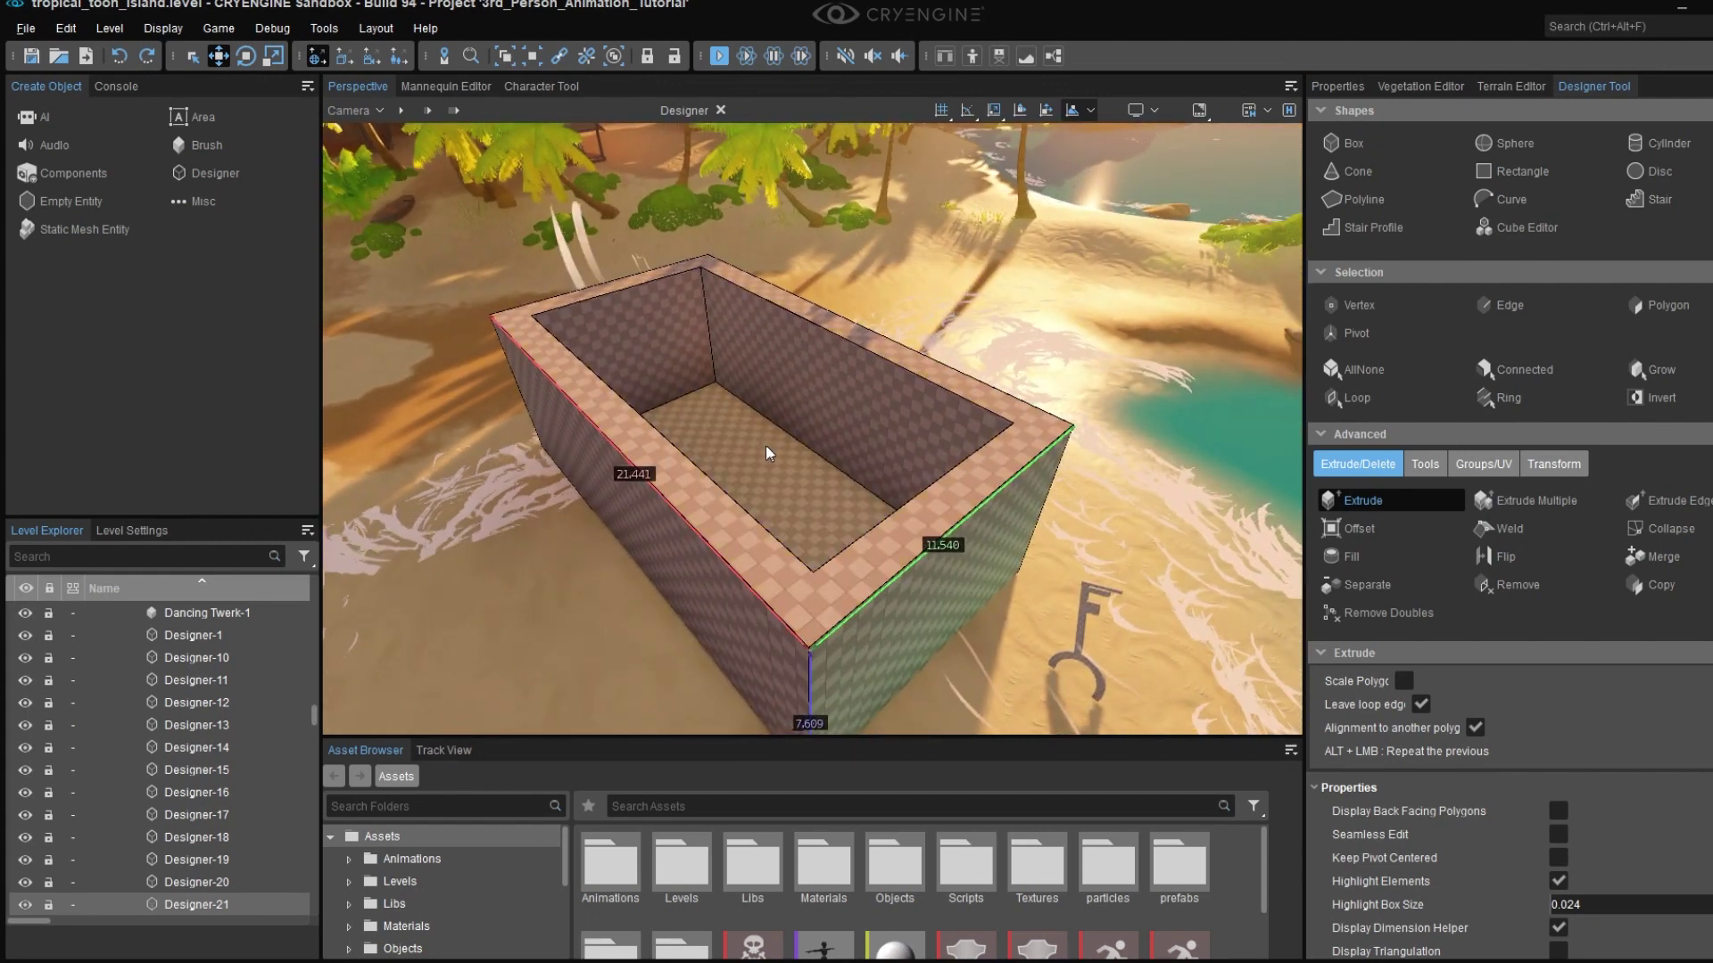
pyautogui.press('d')
pyautogui.moveTo(766, 446); pyautogui.dragTo(635, 428, button='right')
pyautogui.press('a')
pyautogui.press('d')
pyautogui.press('s')
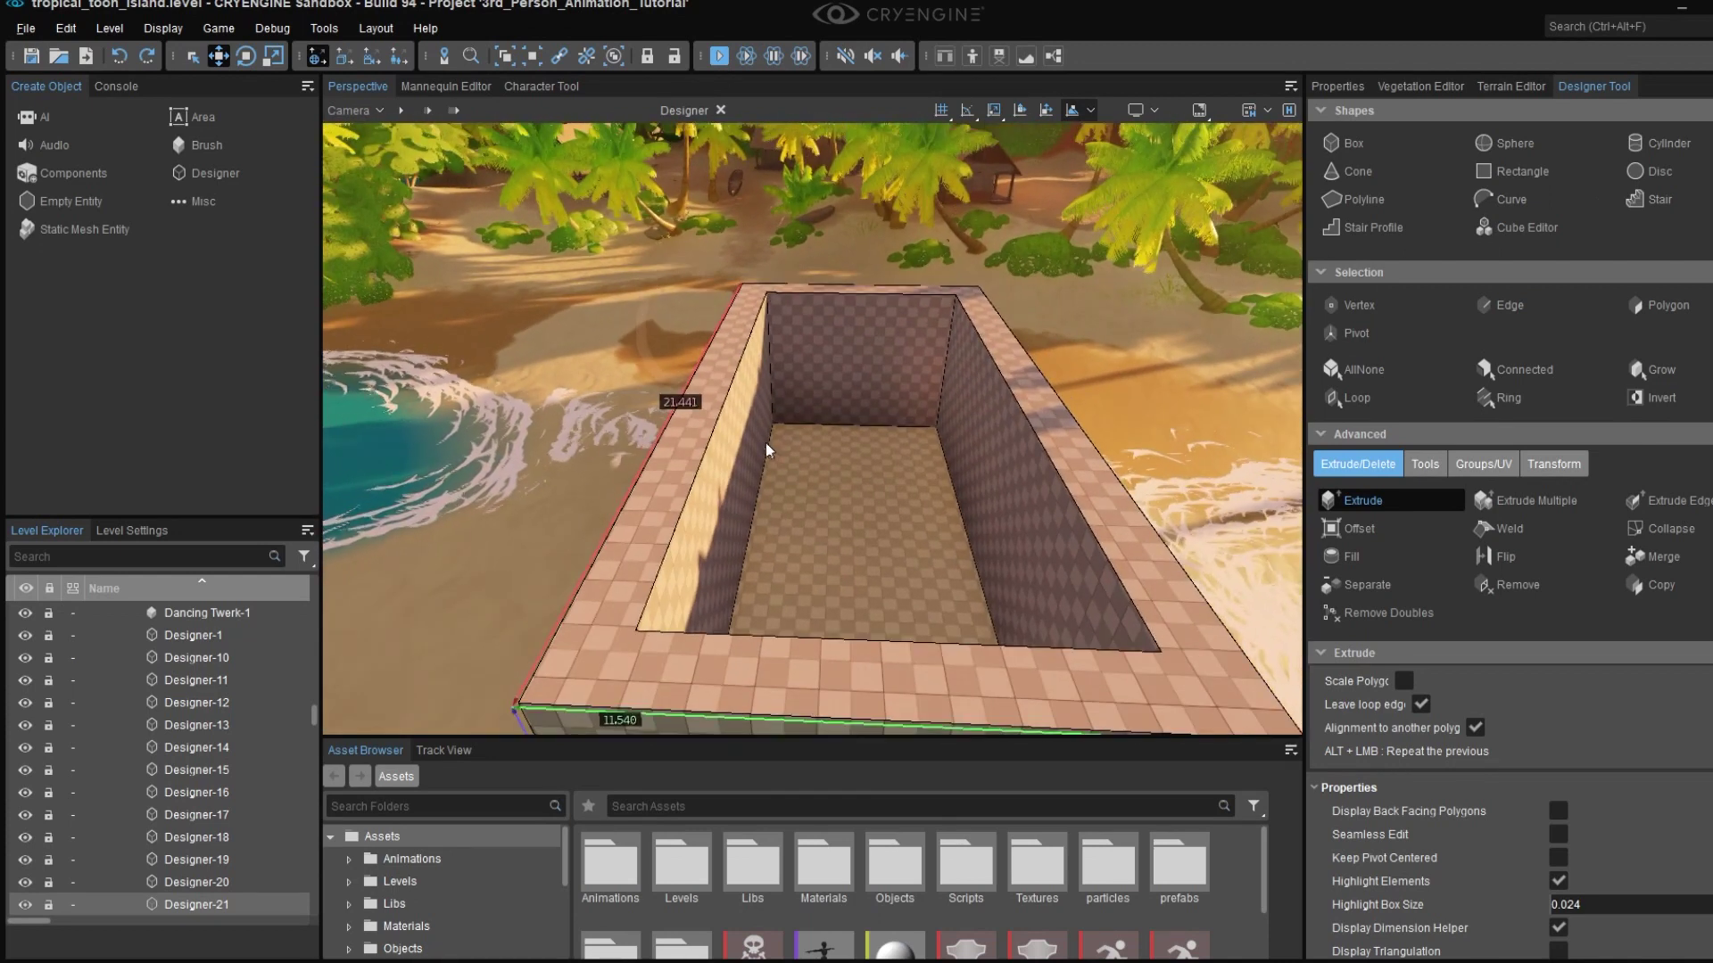
# - Extrude the box's rim slightly upward and extend the raised rim's inner side across the opening to form a roof
pyautogui.moveTo(712, 398); pyautogui.dragTo(710, 366)
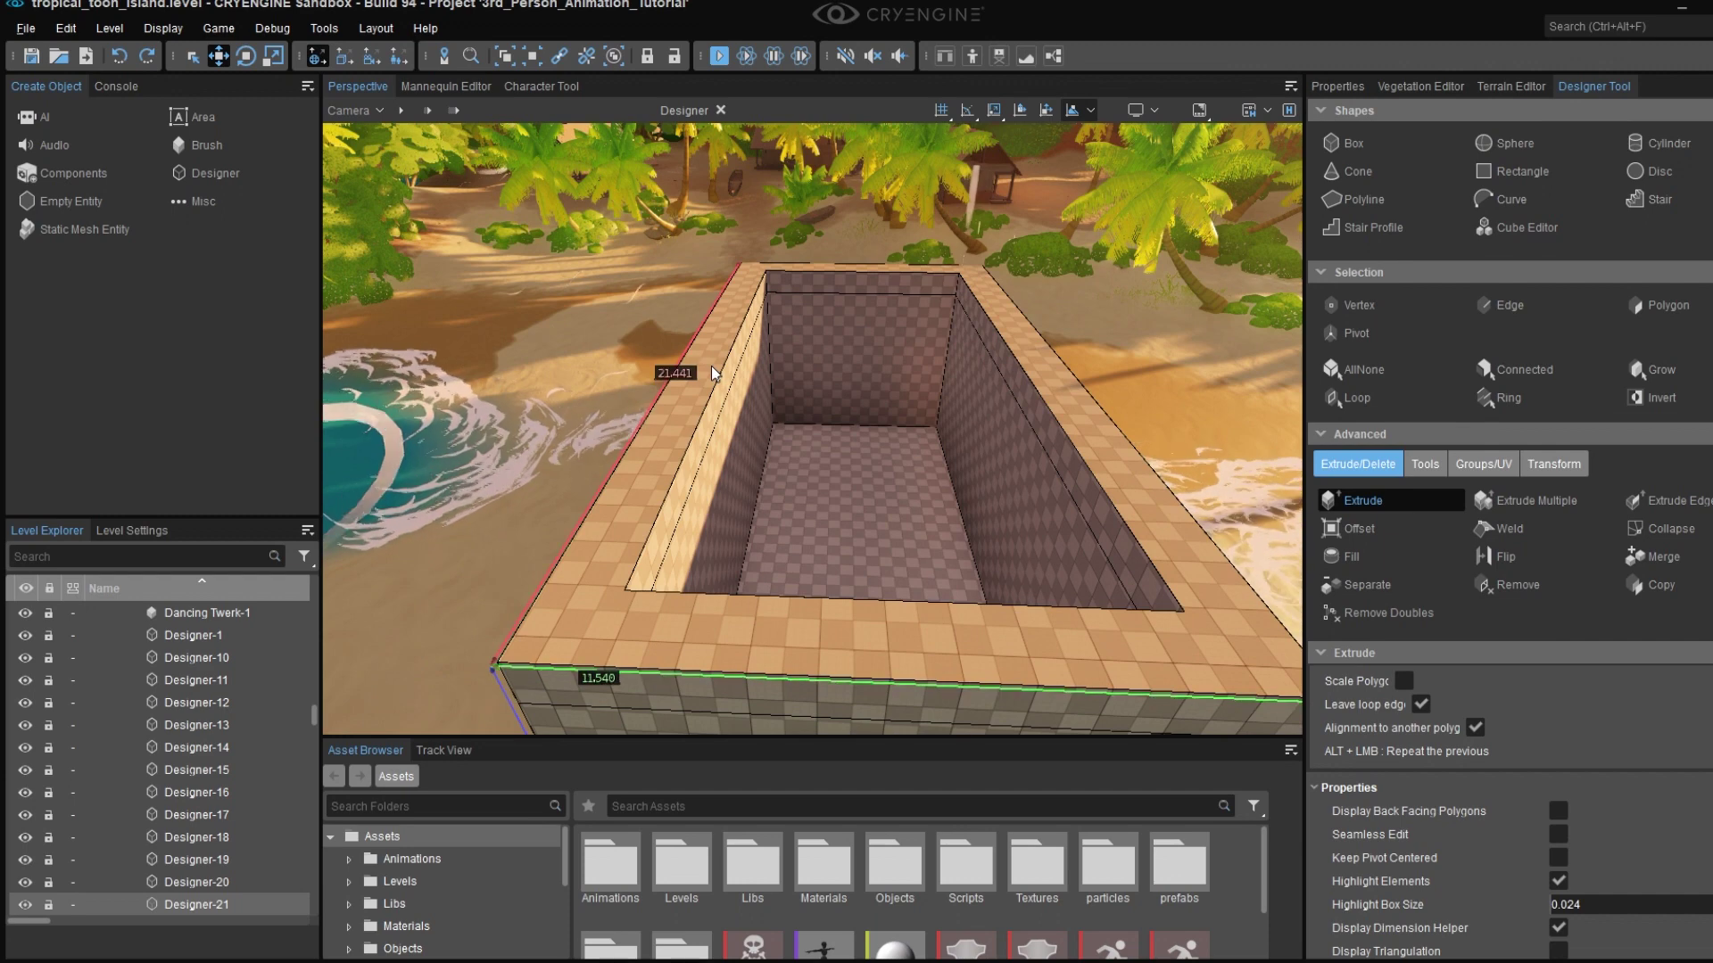
pyautogui.press('a')
pyautogui.moveTo(830, 377)
pyautogui.mouseDown(button='right')
pyautogui.moveTo(851, 377)
pyautogui.moveTo(840, 398)
pyautogui.mouseUp(button='right')
pyautogui.press('d')
pyautogui.keyDown('alt'); pyautogui.moveTo(840, 398); pyautogui.dragTo(720, 344, button='middle'); pyautogui.keyUp('alt')
pyautogui.moveTo(720, 344); pyautogui.dragTo(980, 405)
pyautogui.press('d')
pyautogui.moveTo(957, 400); pyautogui.dragTo(860, 338, button='right')
pyautogui.press('w')
pyautogui.press('s')
pyautogui.press('Escape')
pyautogui.press('Escape')
# - Select the roofed box and move it across the sand with the Move tool
pyautogui.click(763, 464)
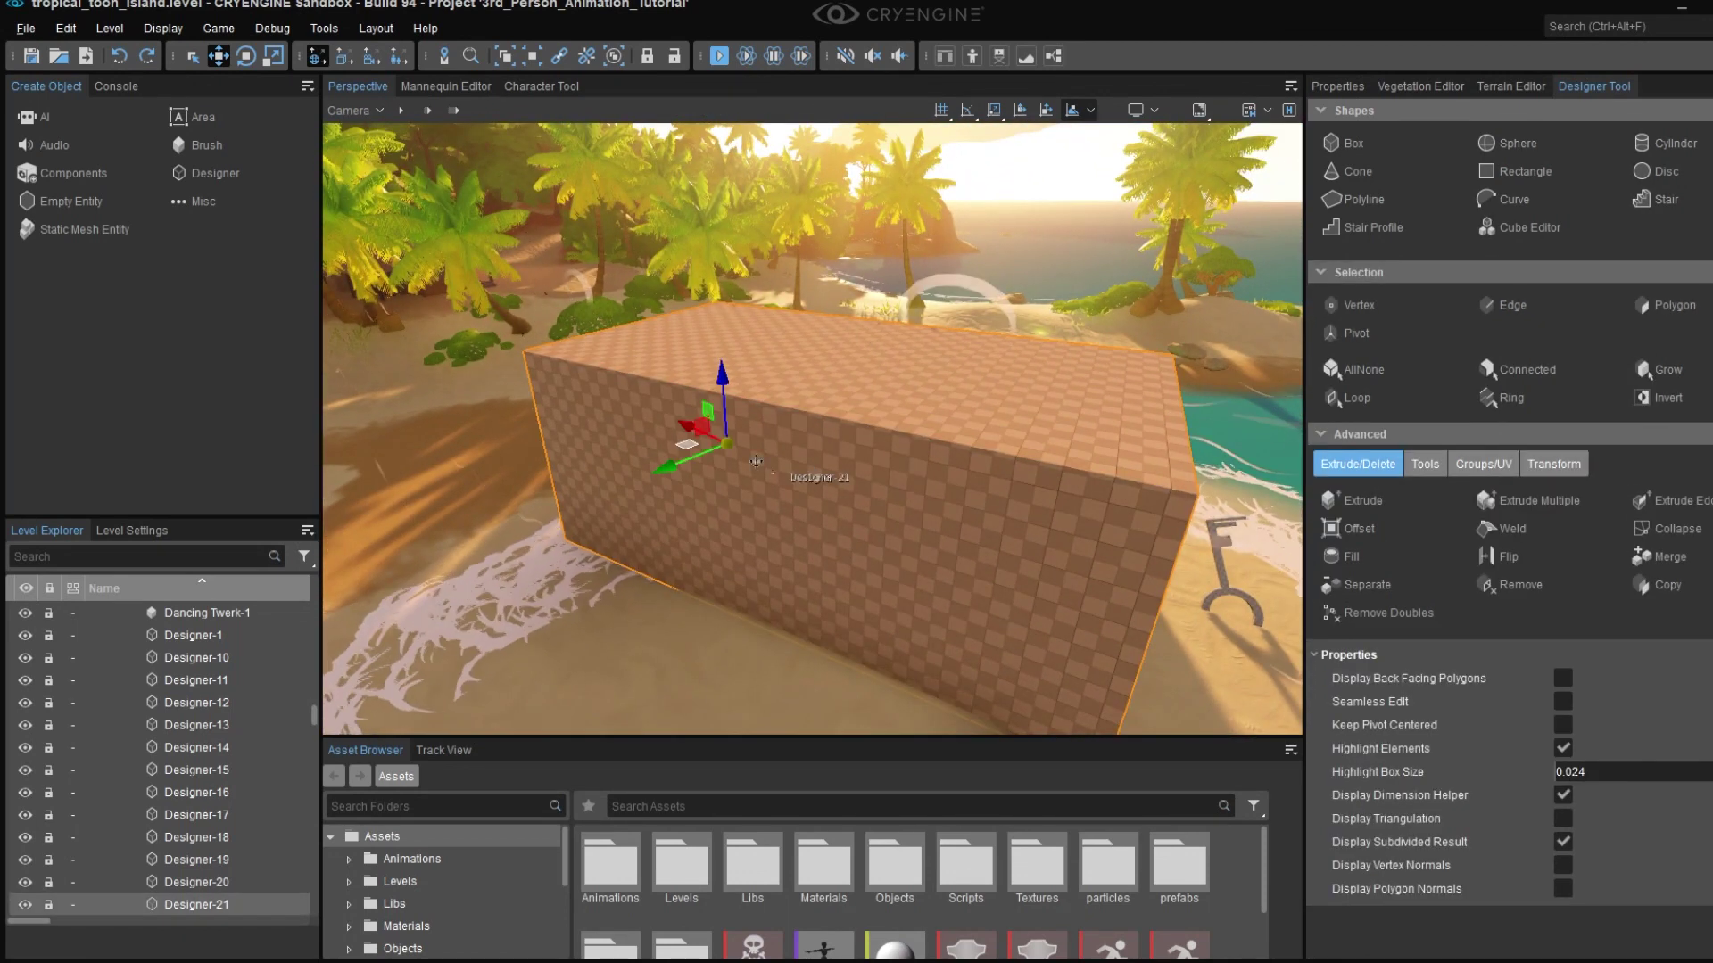
pyautogui.moveTo(692, 443); pyautogui.dragTo(749, 415)
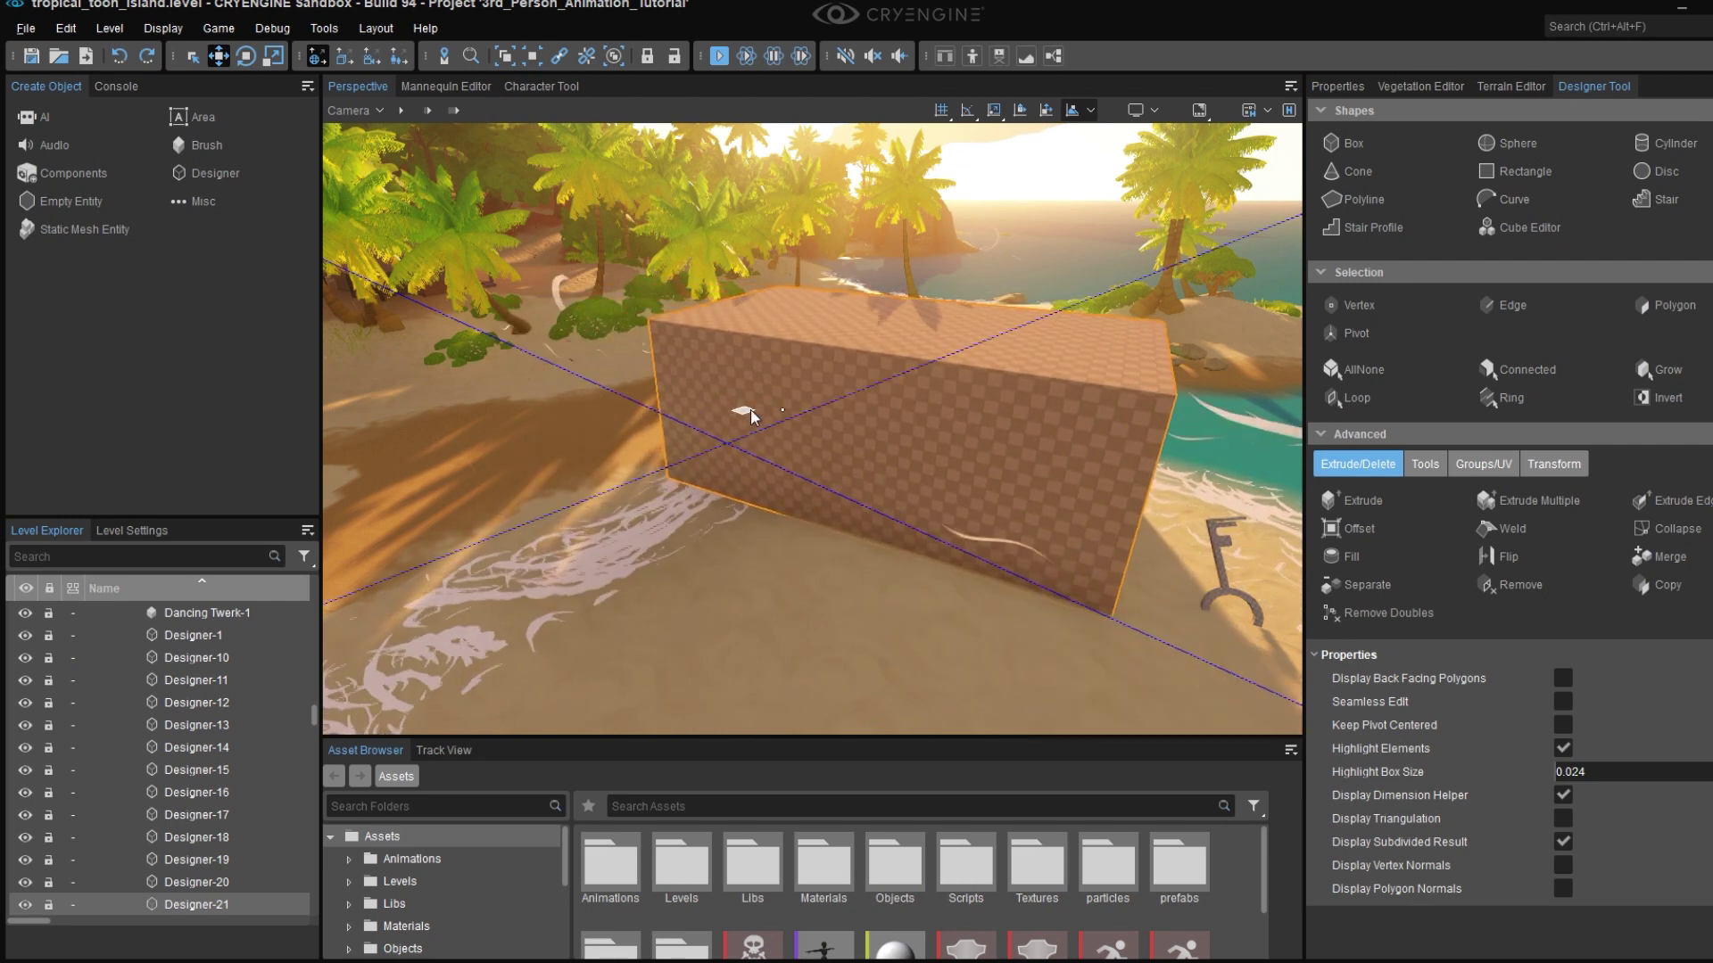
pyautogui.moveTo(750, 416); pyautogui.dragTo(760, 473, button='right')
pyautogui.scroll(-10, 978, 491)
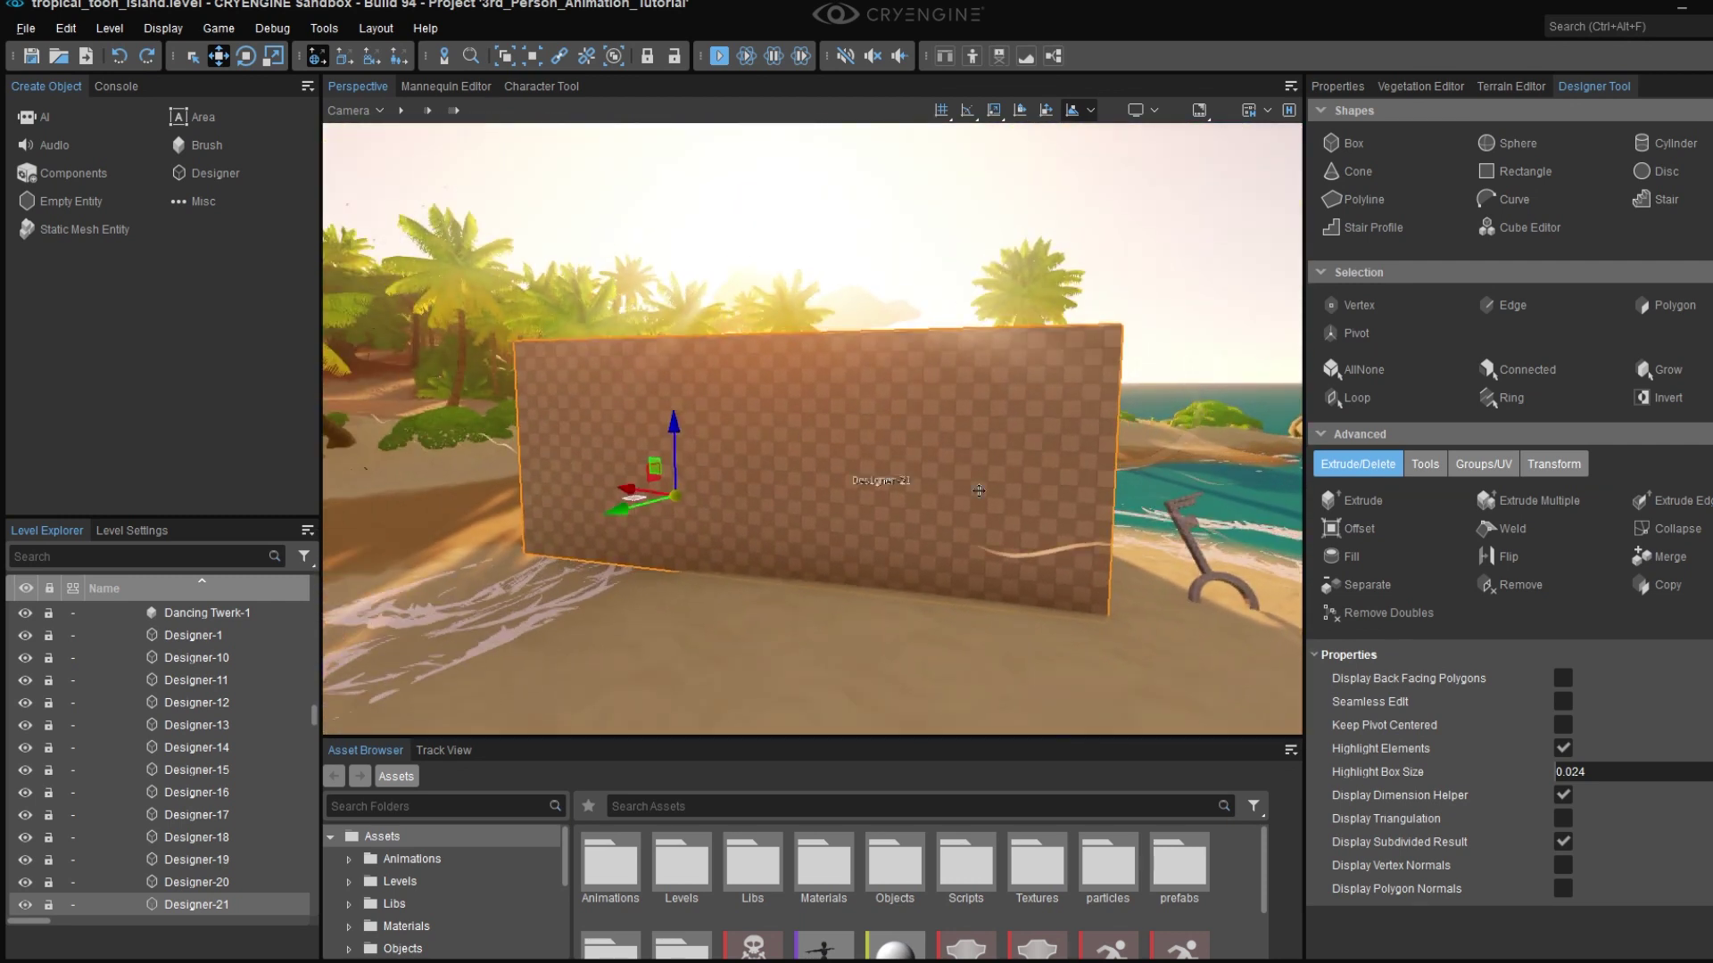
# - Divide the box's walls into a grid with five vertical and three horizontal loop cuts using LoopCut
pyautogui.click(1425, 464)
pyautogui.click(1365, 515)
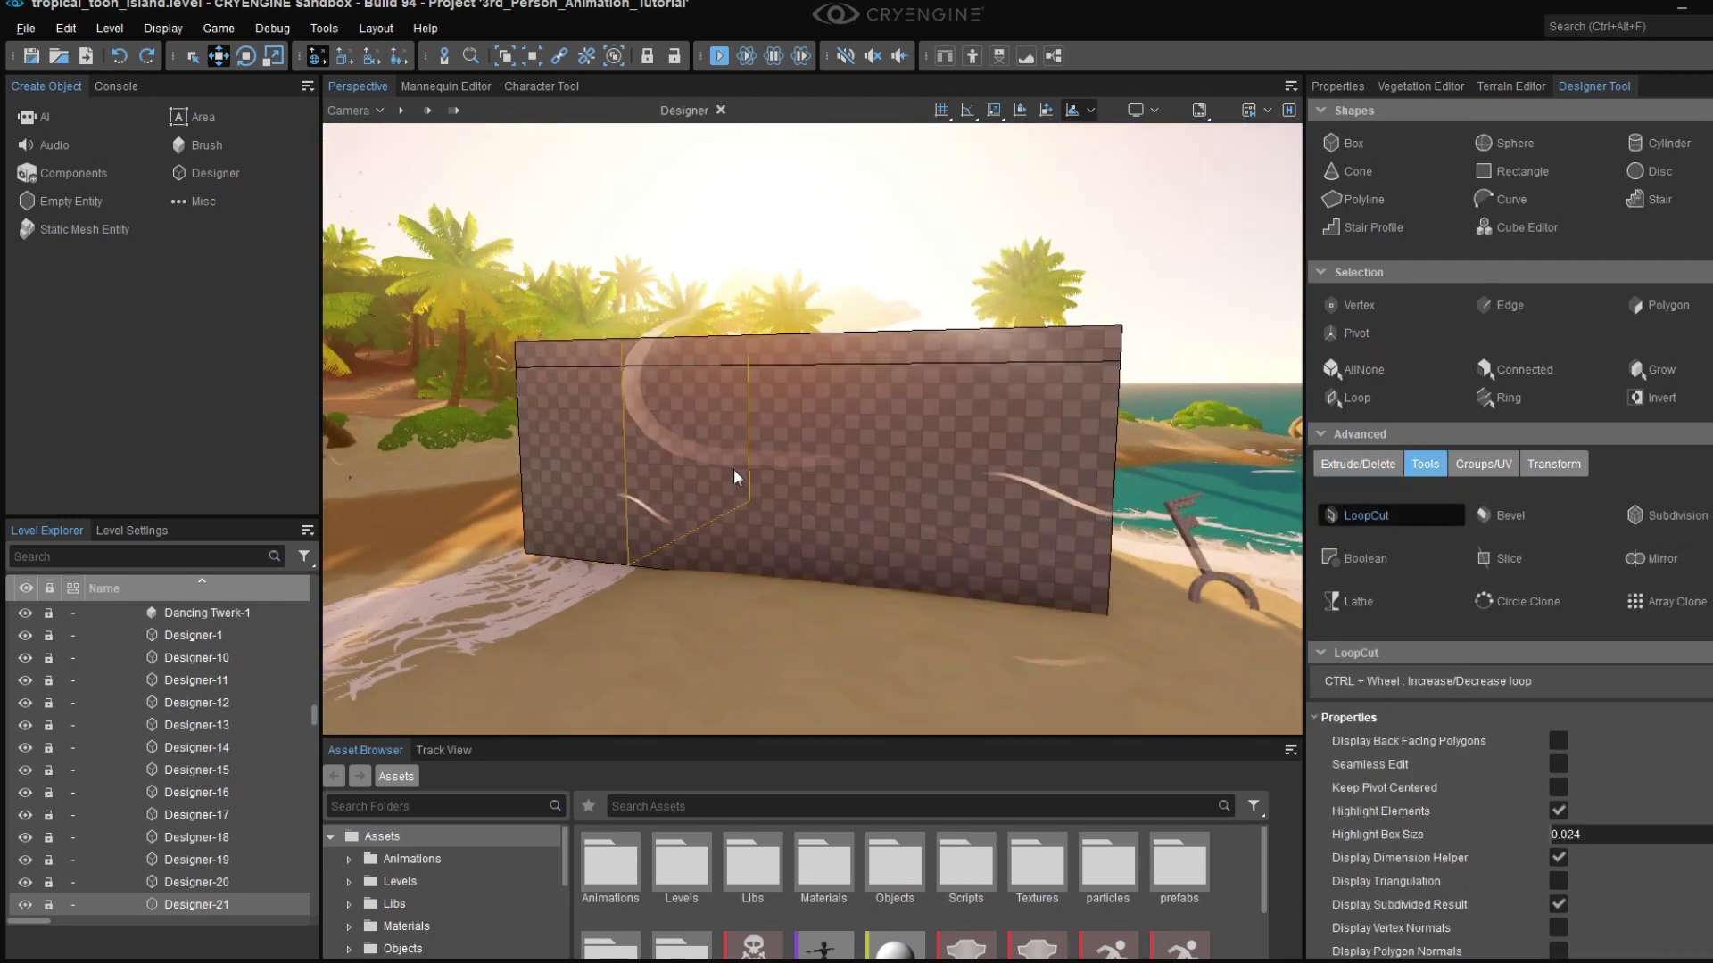
pyautogui.click(696, 482)
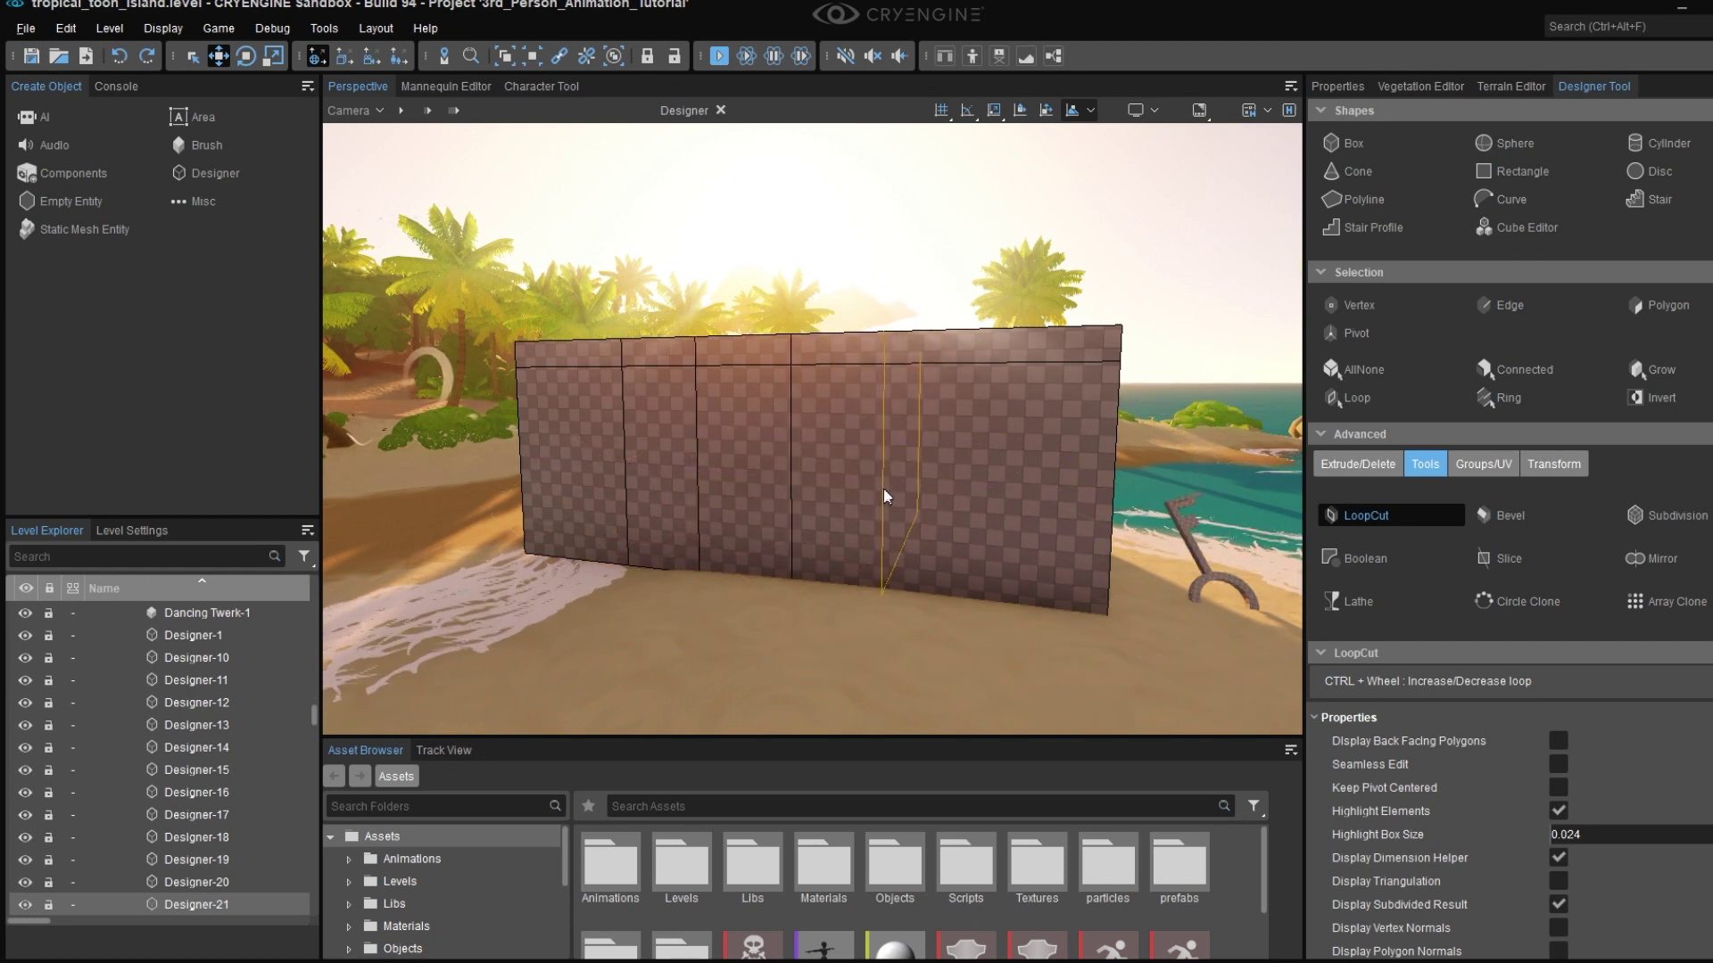
pyautogui.click(898, 496)
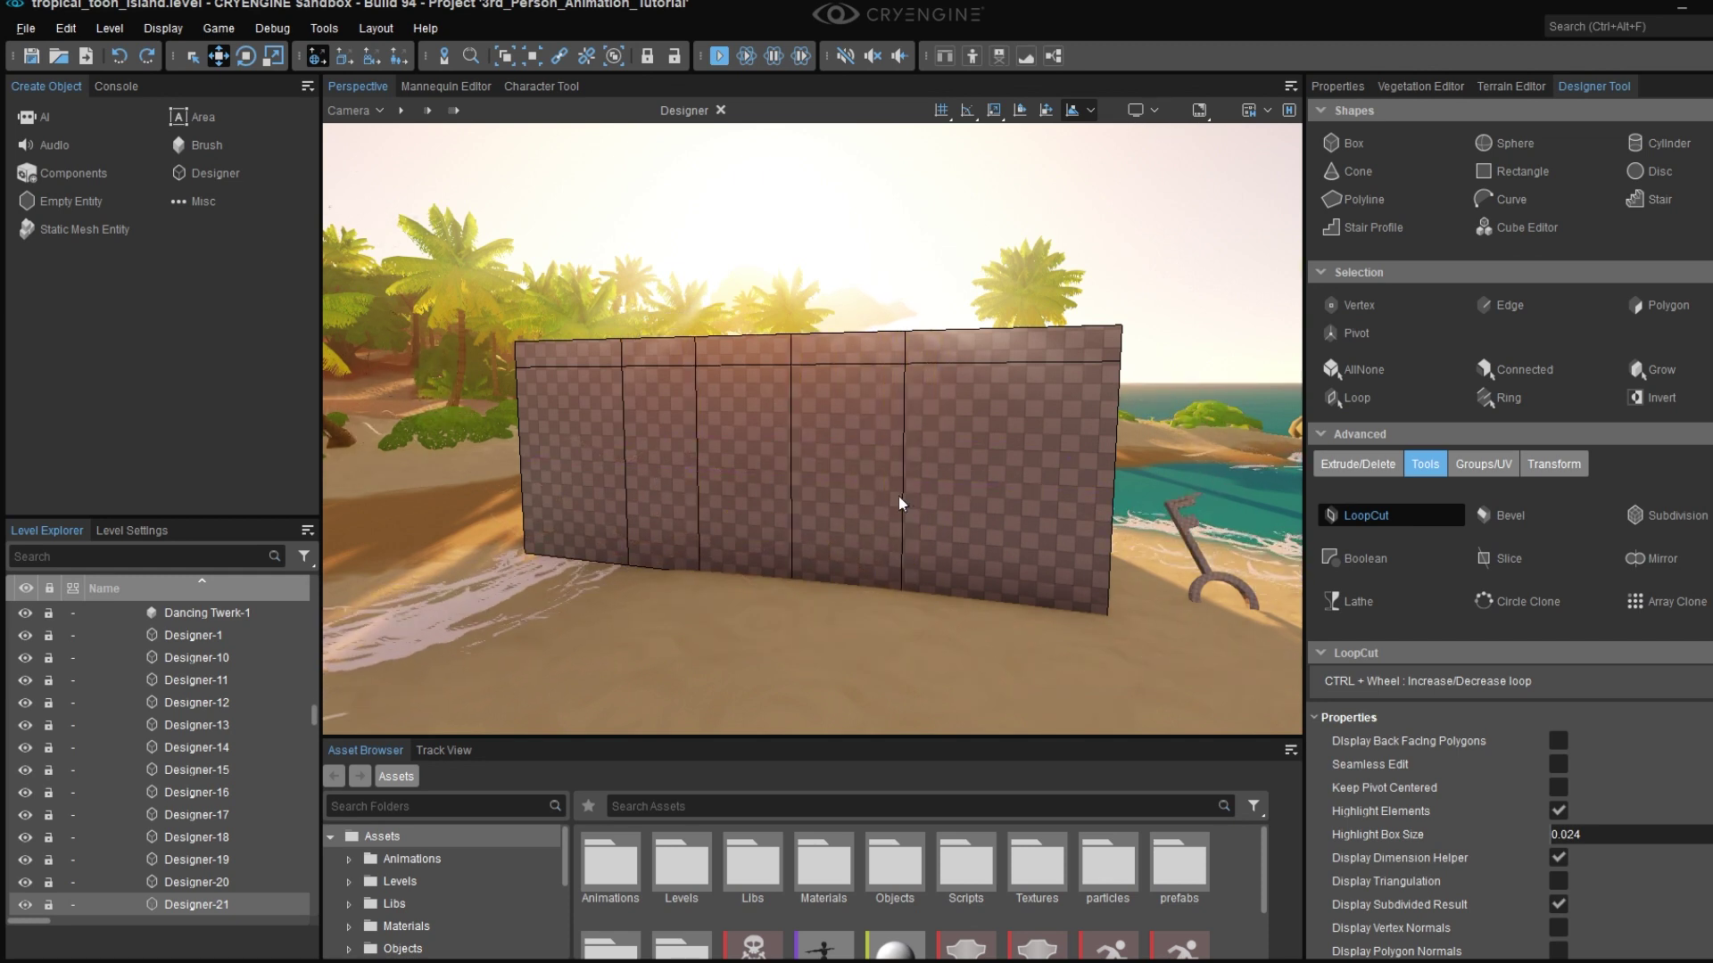
pyautogui.click(858, 517)
pyautogui.click(815, 418)
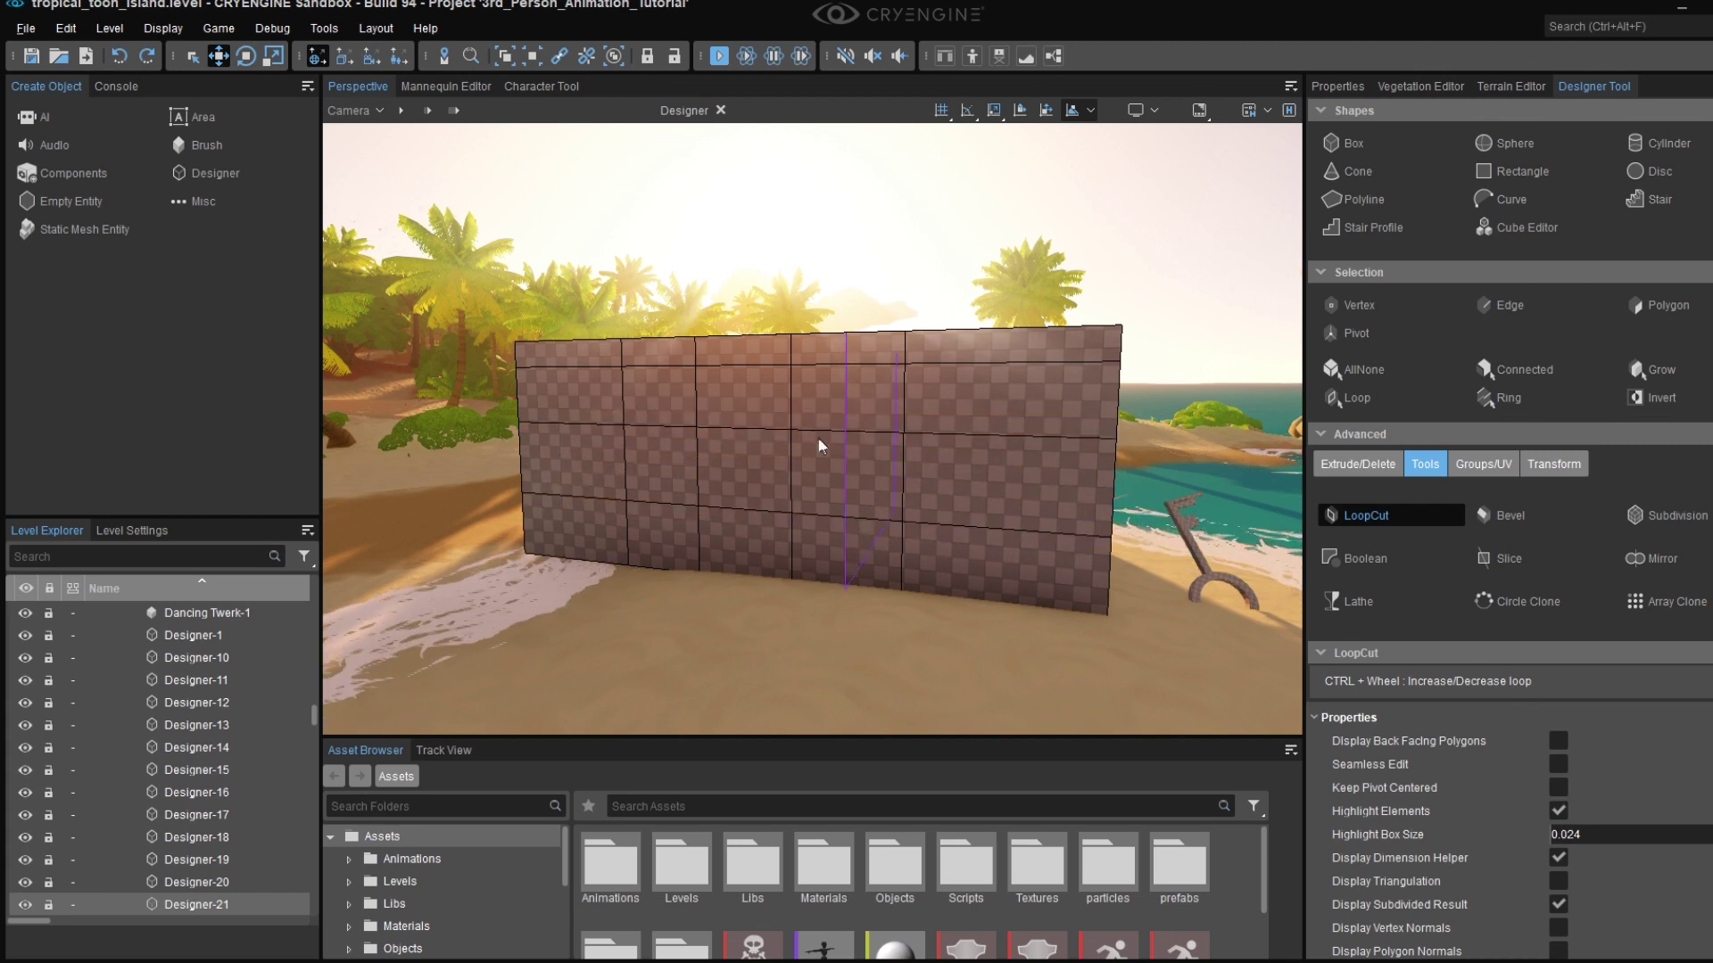
pyautogui.click(974, 557)
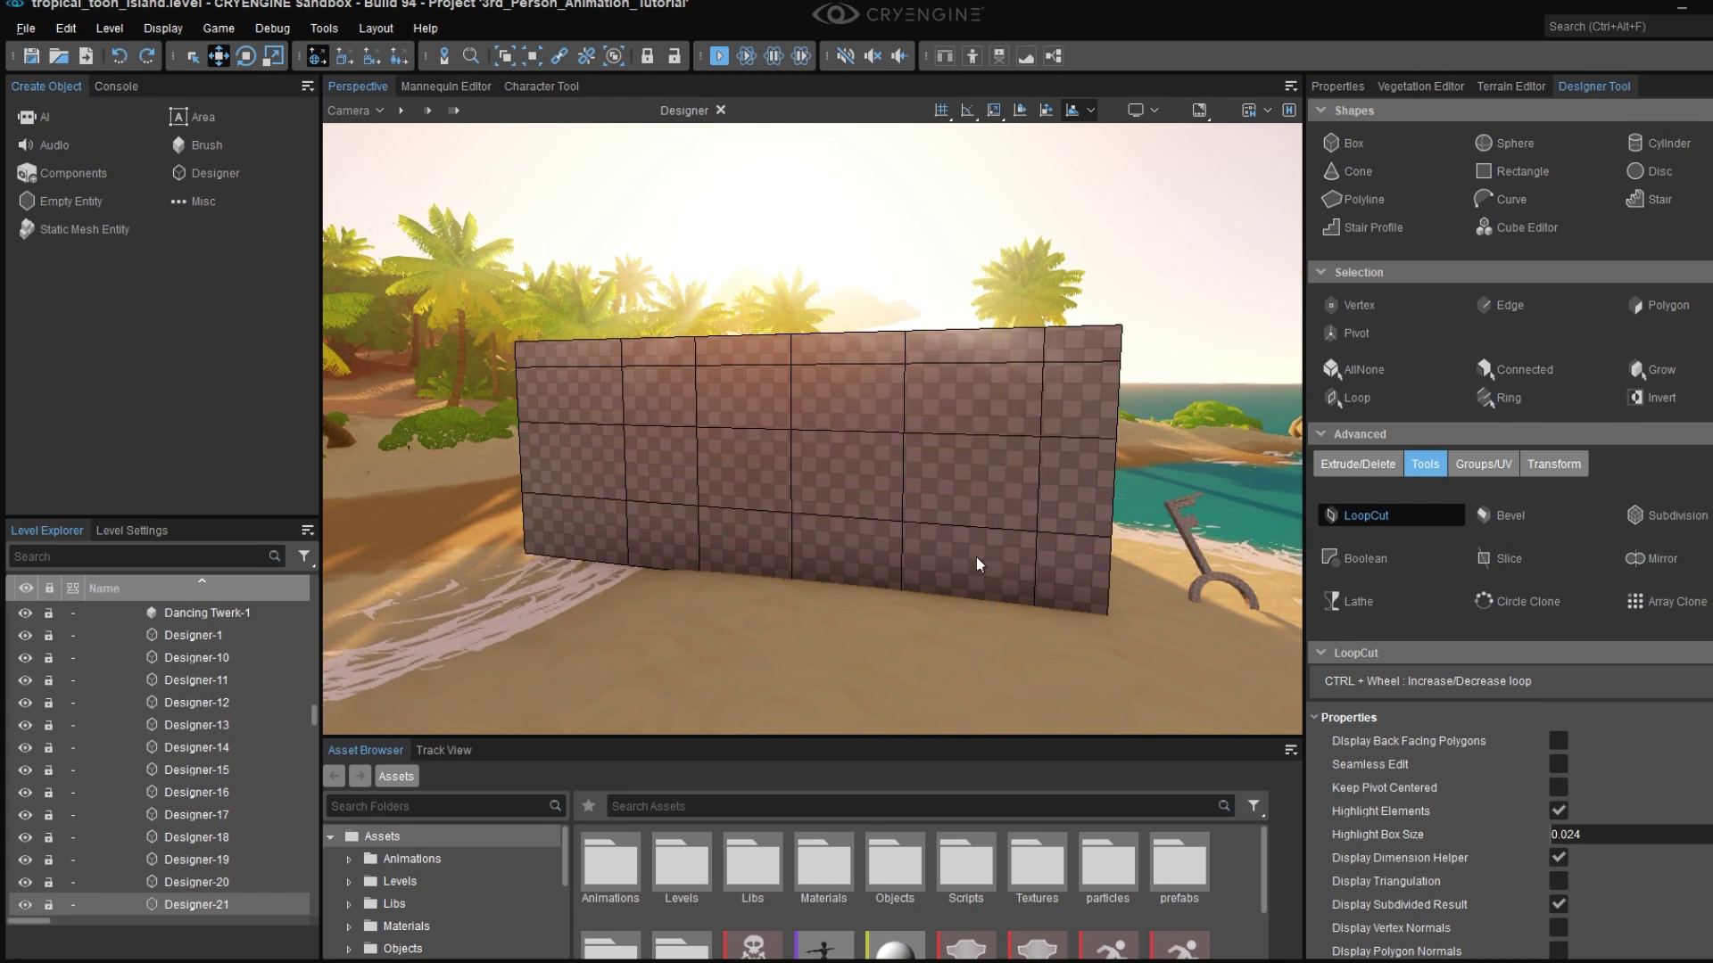
pyautogui.click(862, 567)
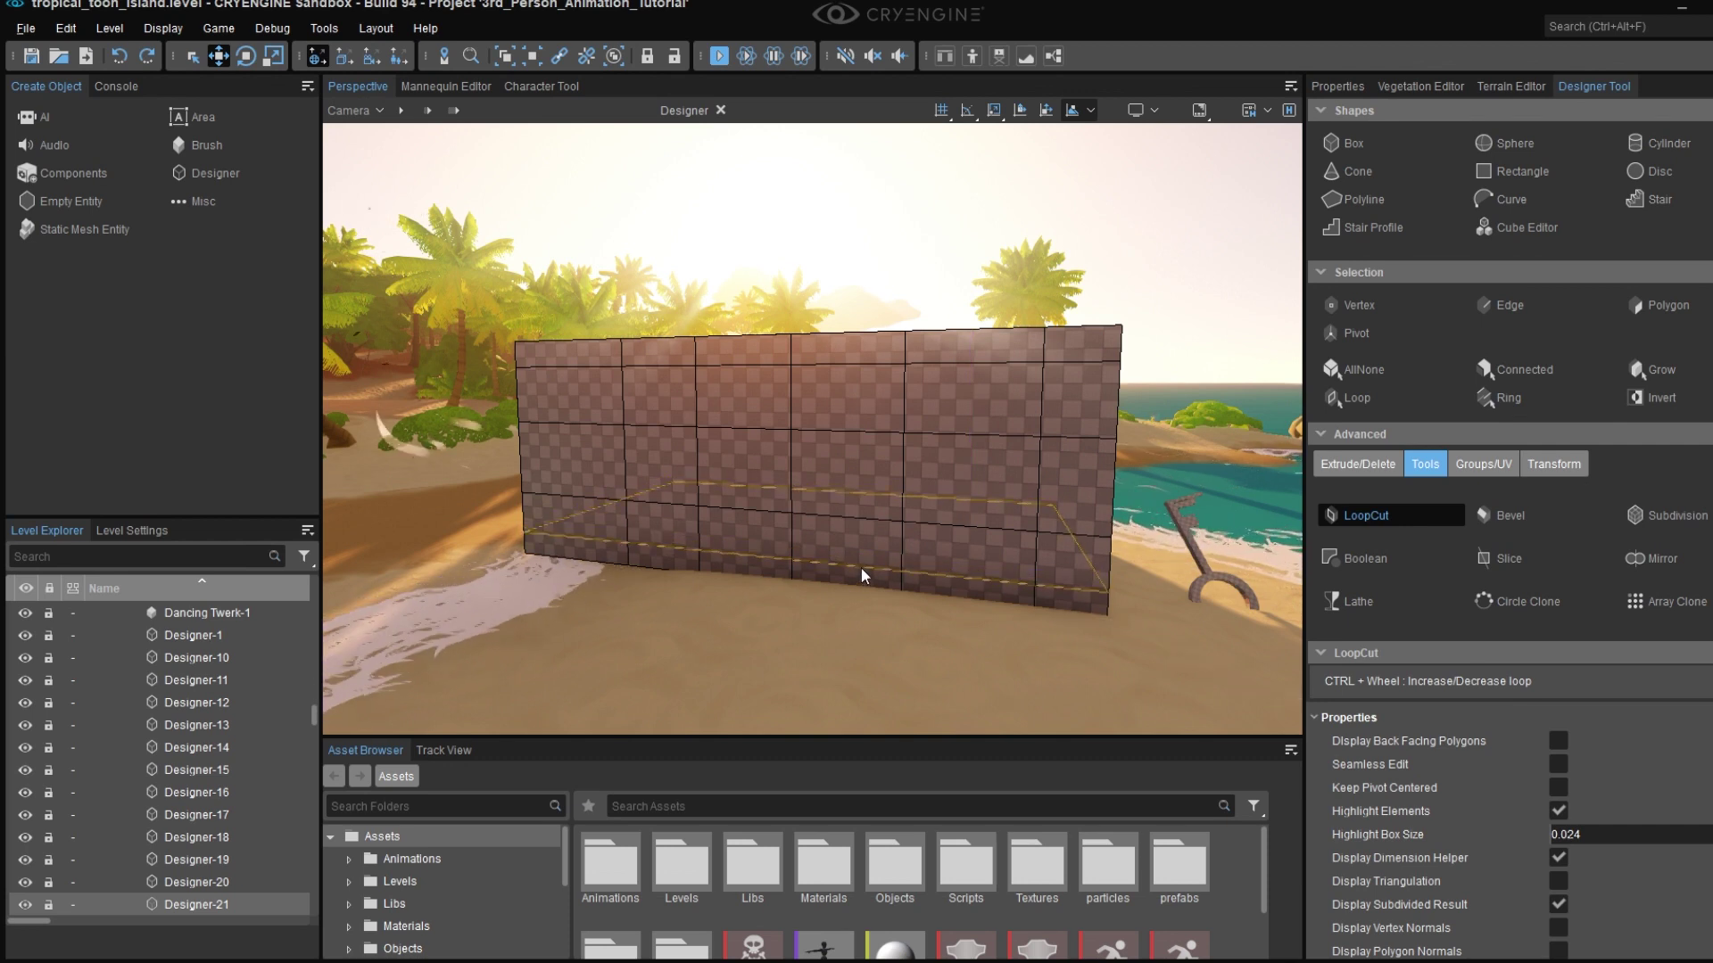
# - Extrude panels of the long front wall inward through its thickness to open a window and a taller doorway
pyautogui.click(1354, 494)
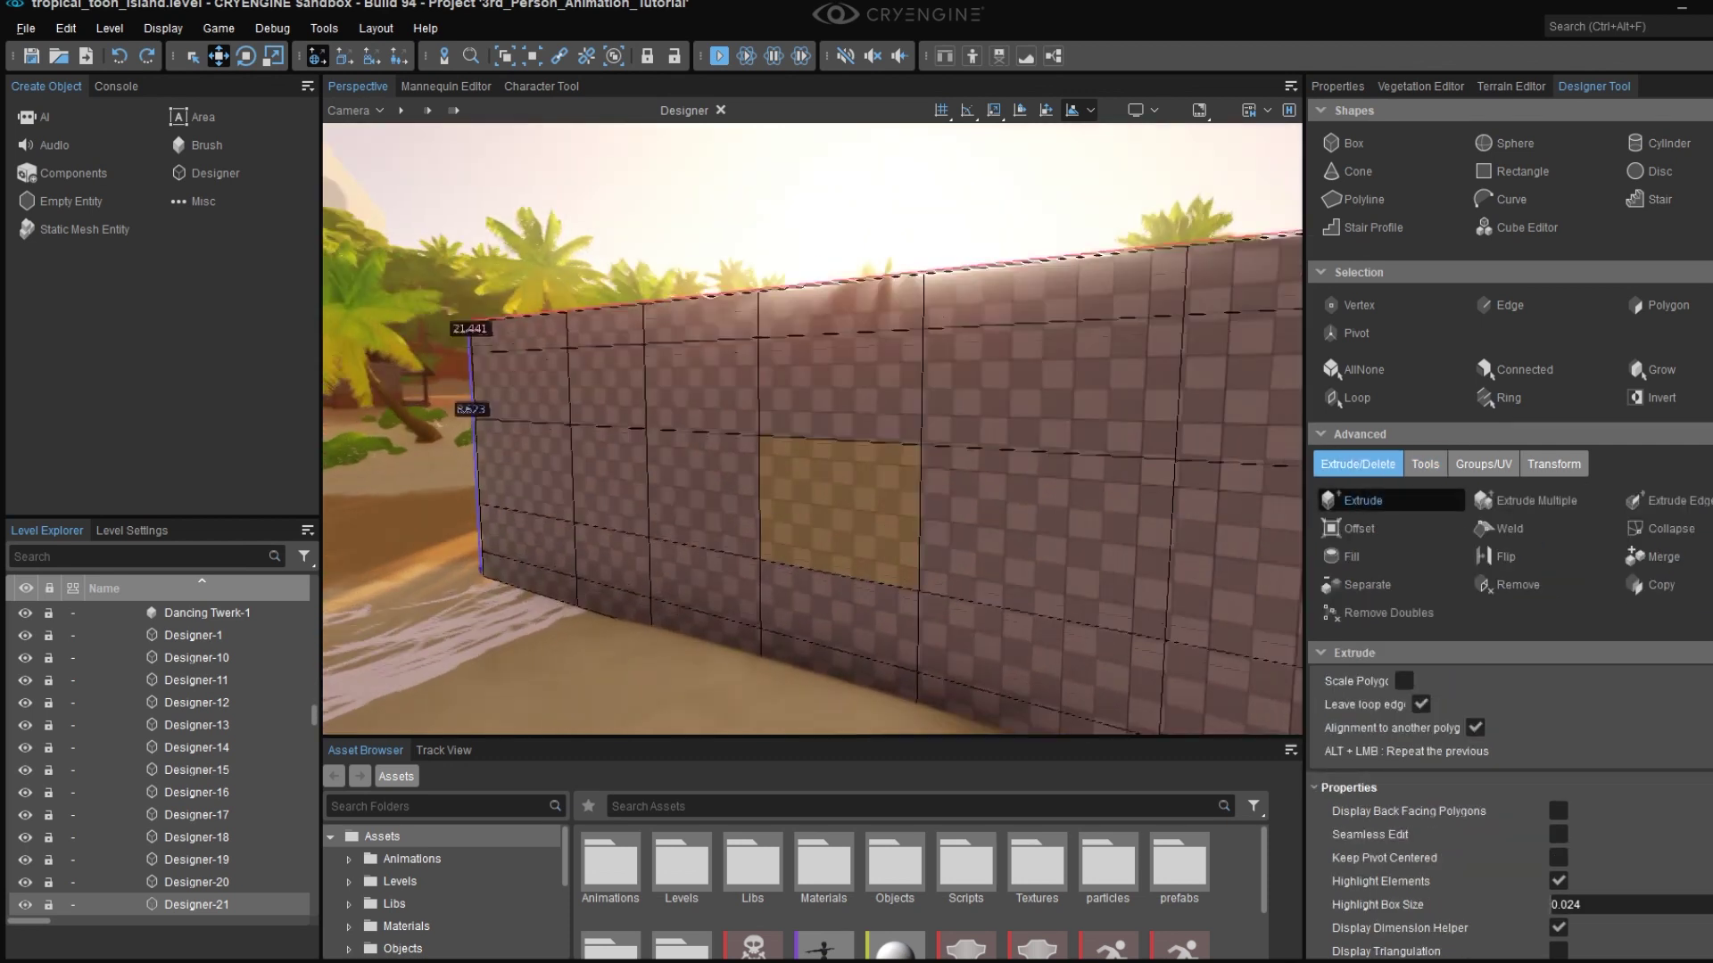
pyautogui.moveTo(834, 500); pyautogui.dragTo(992, 516)
pyautogui.moveTo(992, 516); pyautogui.dragTo(892, 508, button='right')
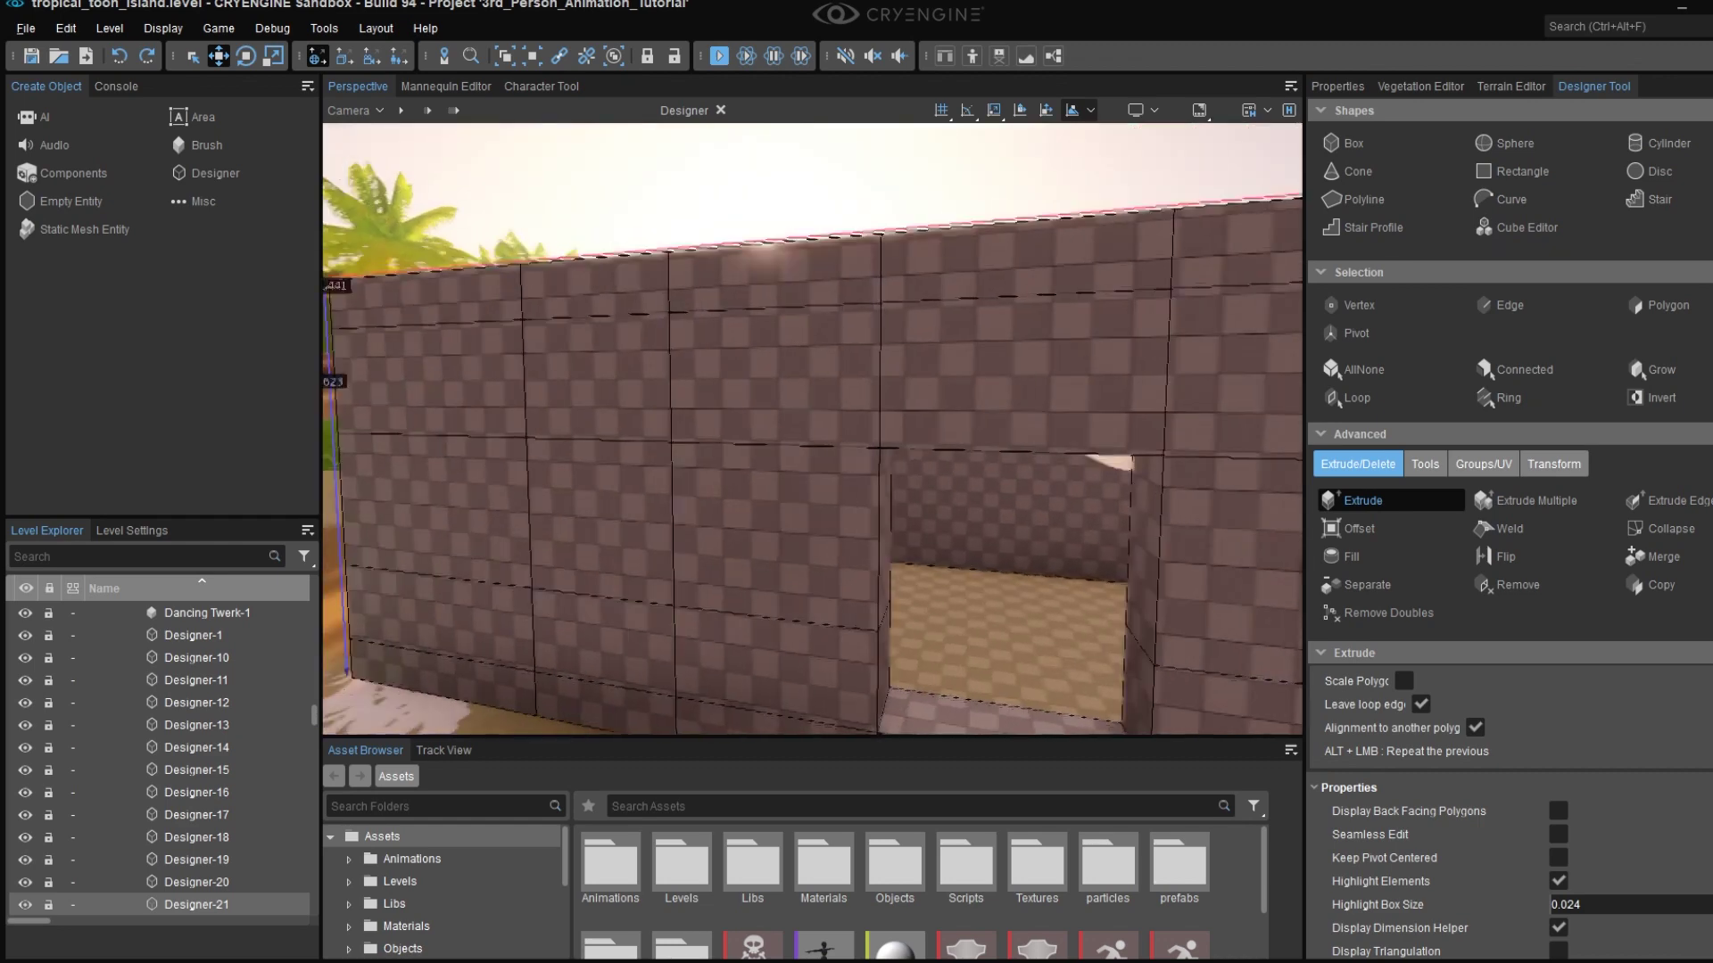
pyautogui.moveTo(691, 513); pyautogui.dragTo(780, 463)
# - Examine the building's window, doorway and outer walls, and its size beside the key, from outside
pyautogui.press('s')
pyautogui.moveTo(780, 463); pyautogui.dragTo(736, 562, button='right')
pyautogui.press('Escape')
pyautogui.press('w')
pyautogui.press('s')
pyautogui.press('d')
pyautogui.press('a')
pyautogui.press('s')
pyautogui.press('w')
pyautogui.press('d')
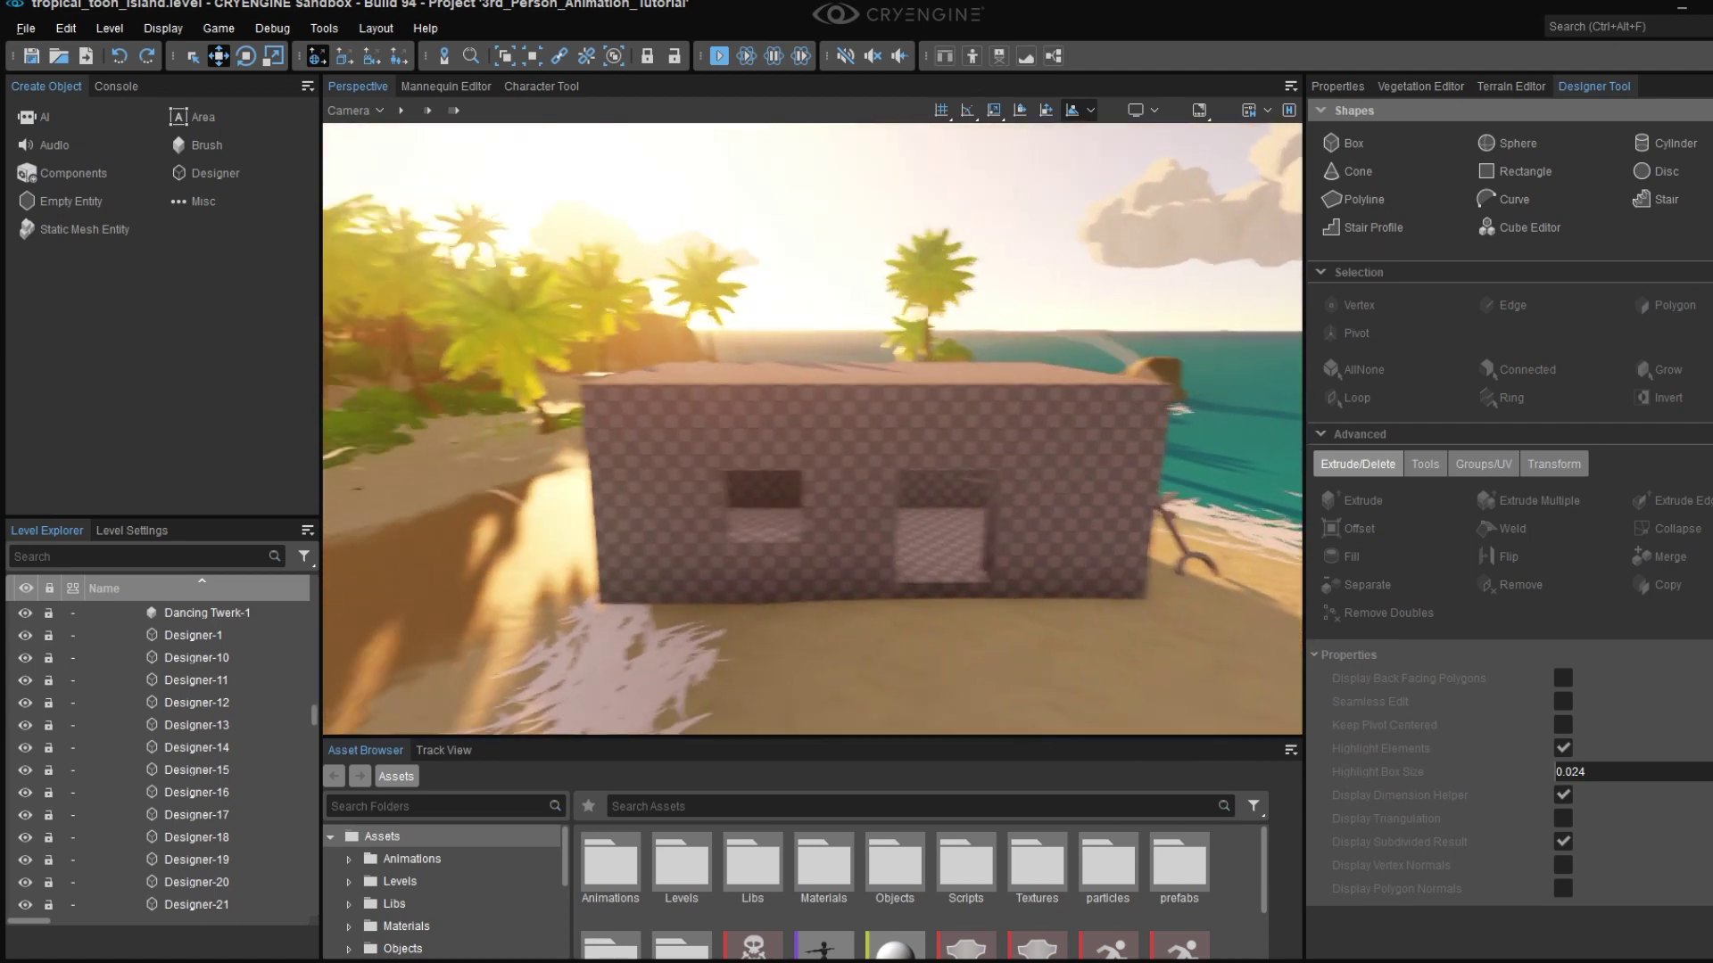
pyautogui.moveTo(736, 562); pyautogui.dragTo(323, 571, button='right')
pyautogui.press('w')
pyautogui.press('d')
pyautogui.press('w')
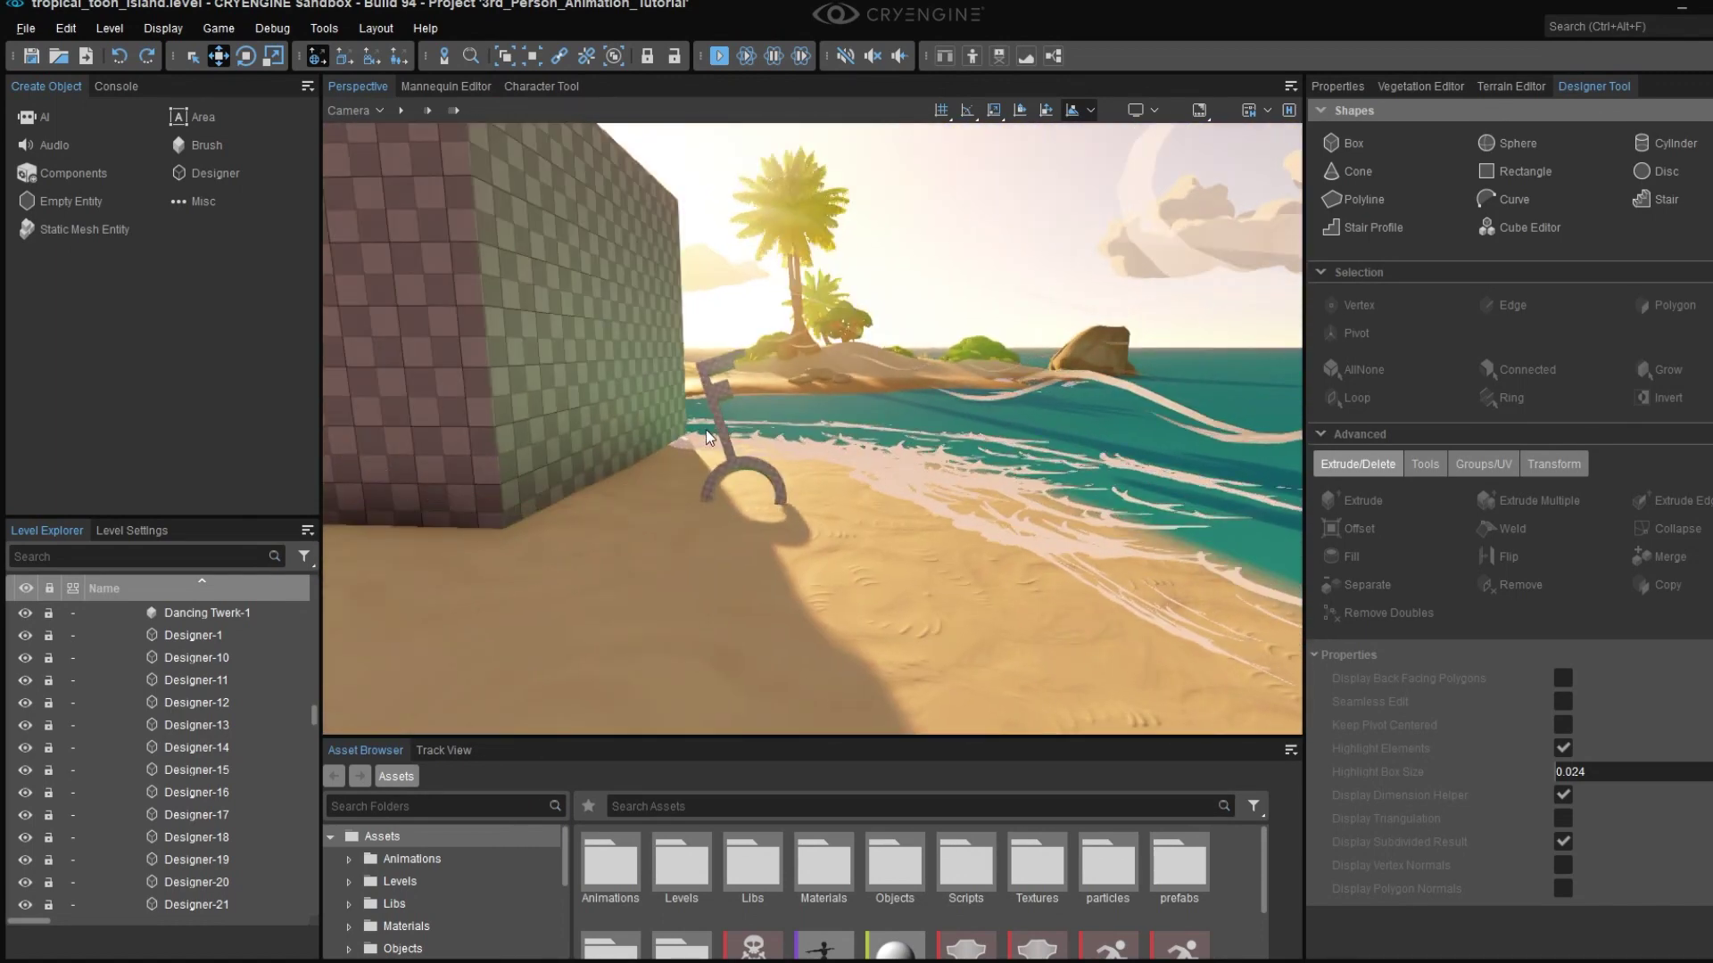
pyautogui.click(709, 437)
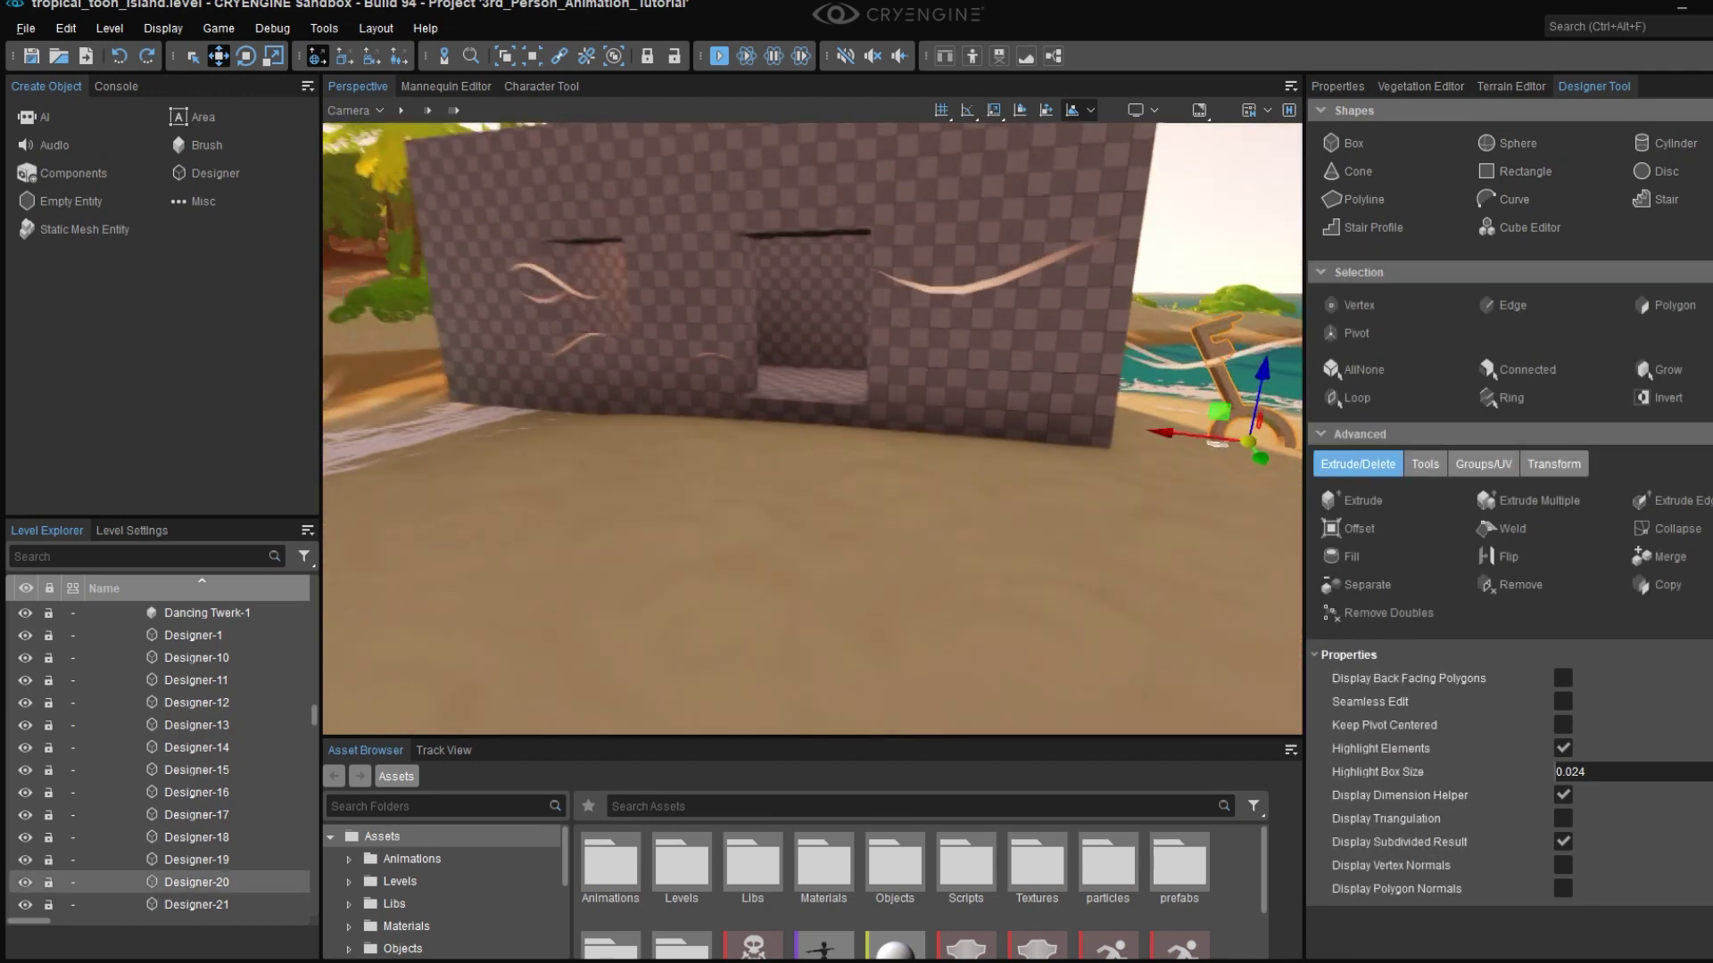
pyautogui.press('Escape')
# - Go inside through the doorway and examine the room's floor, walls, ceiling and window opening
pyautogui.press('w')
pyautogui.moveTo(728, 431); pyautogui.dragTo(626, 477, button='right')
pyautogui.press('w')
pyautogui.moveTo(755, 463); pyautogui.dragTo(756, 483, button='right')
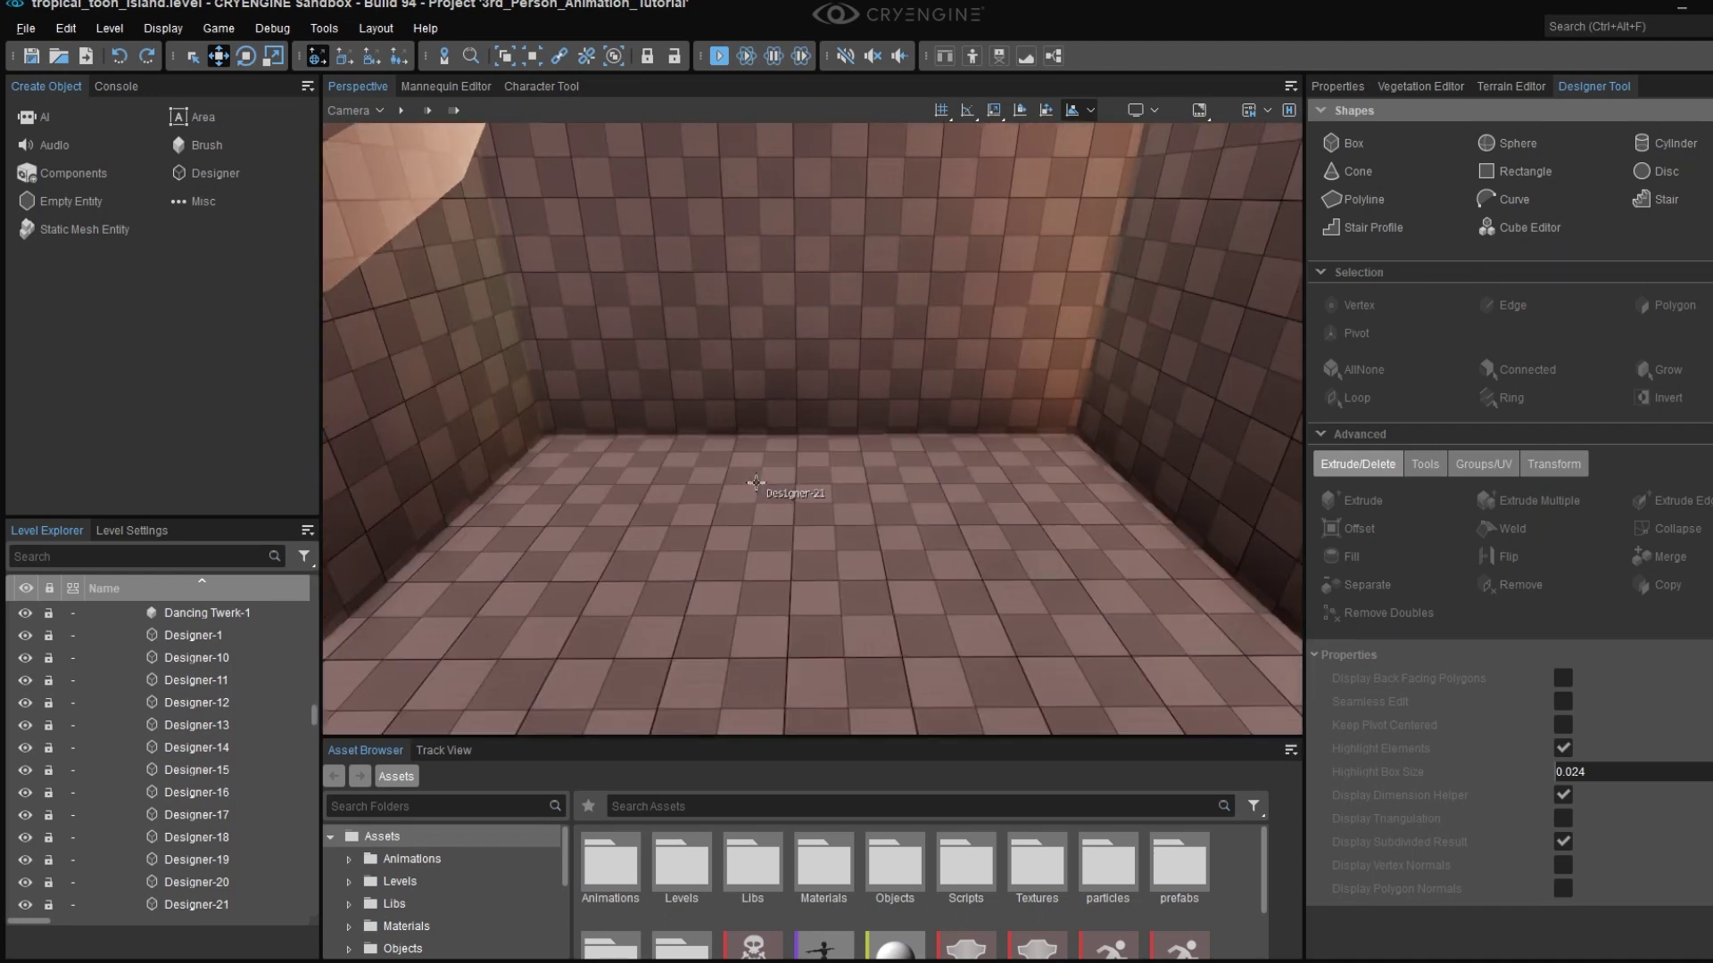
pyautogui.moveTo(937, 284); pyautogui.dragTo(895, 243, button='right')
pyautogui.press('s')
pyautogui.press('w')
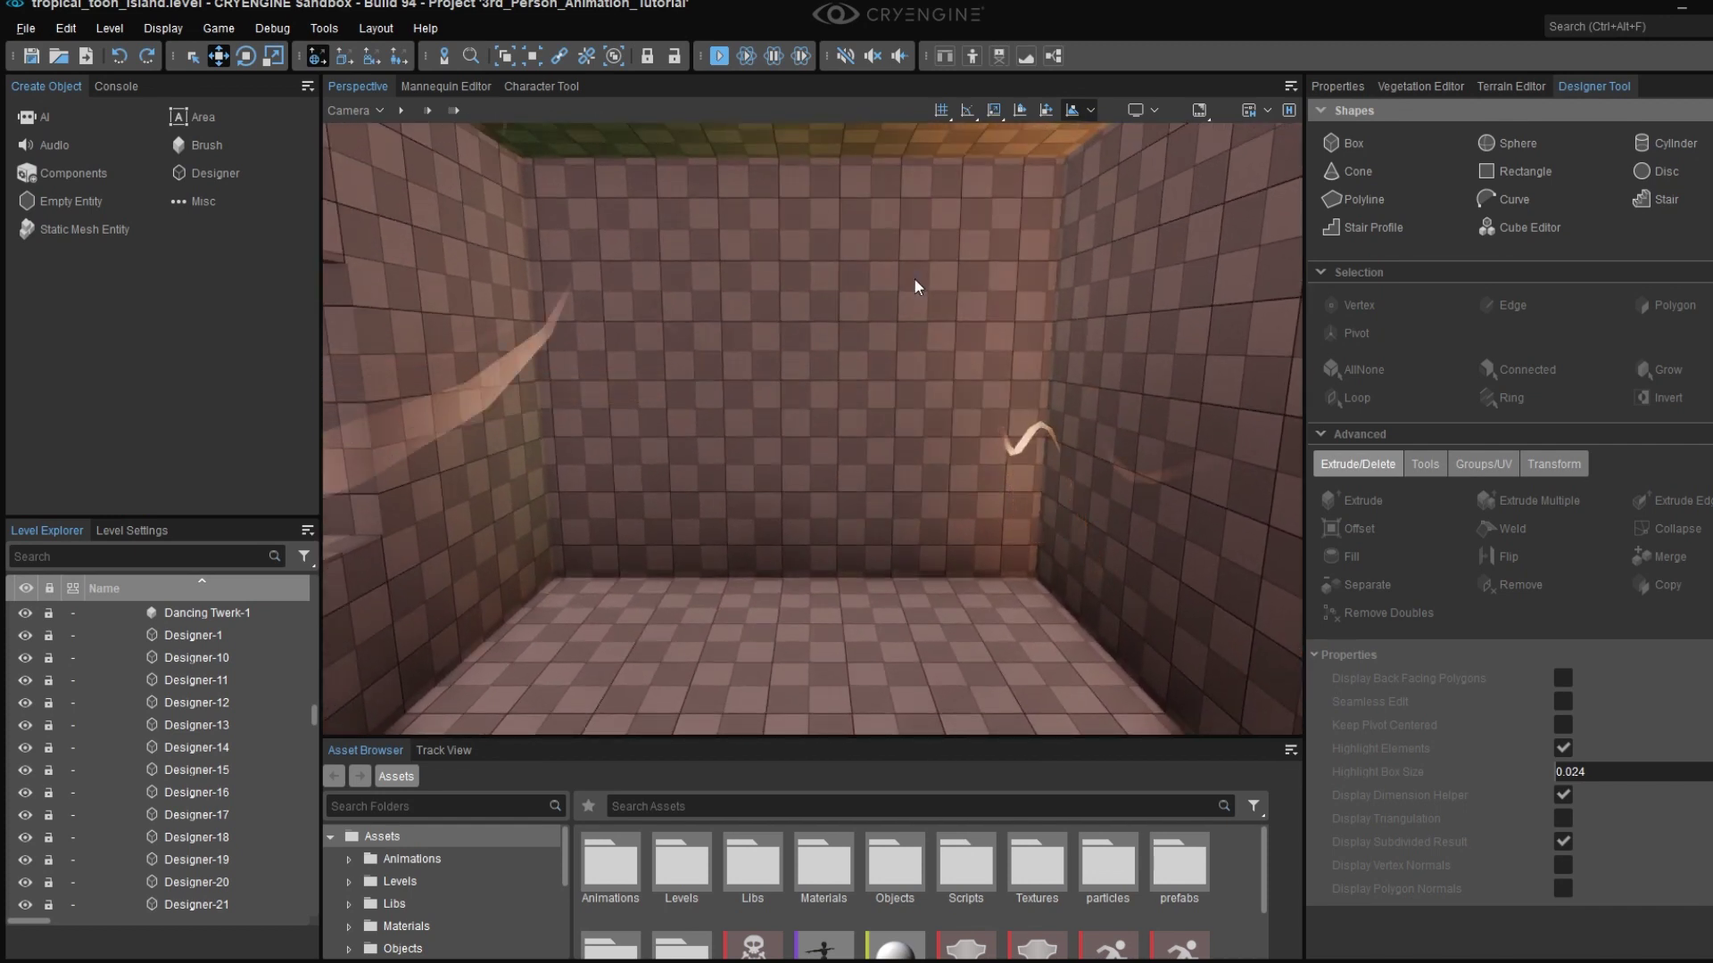
pyautogui.moveTo(647, 521); pyautogui.dragTo(698, 548, button='right')
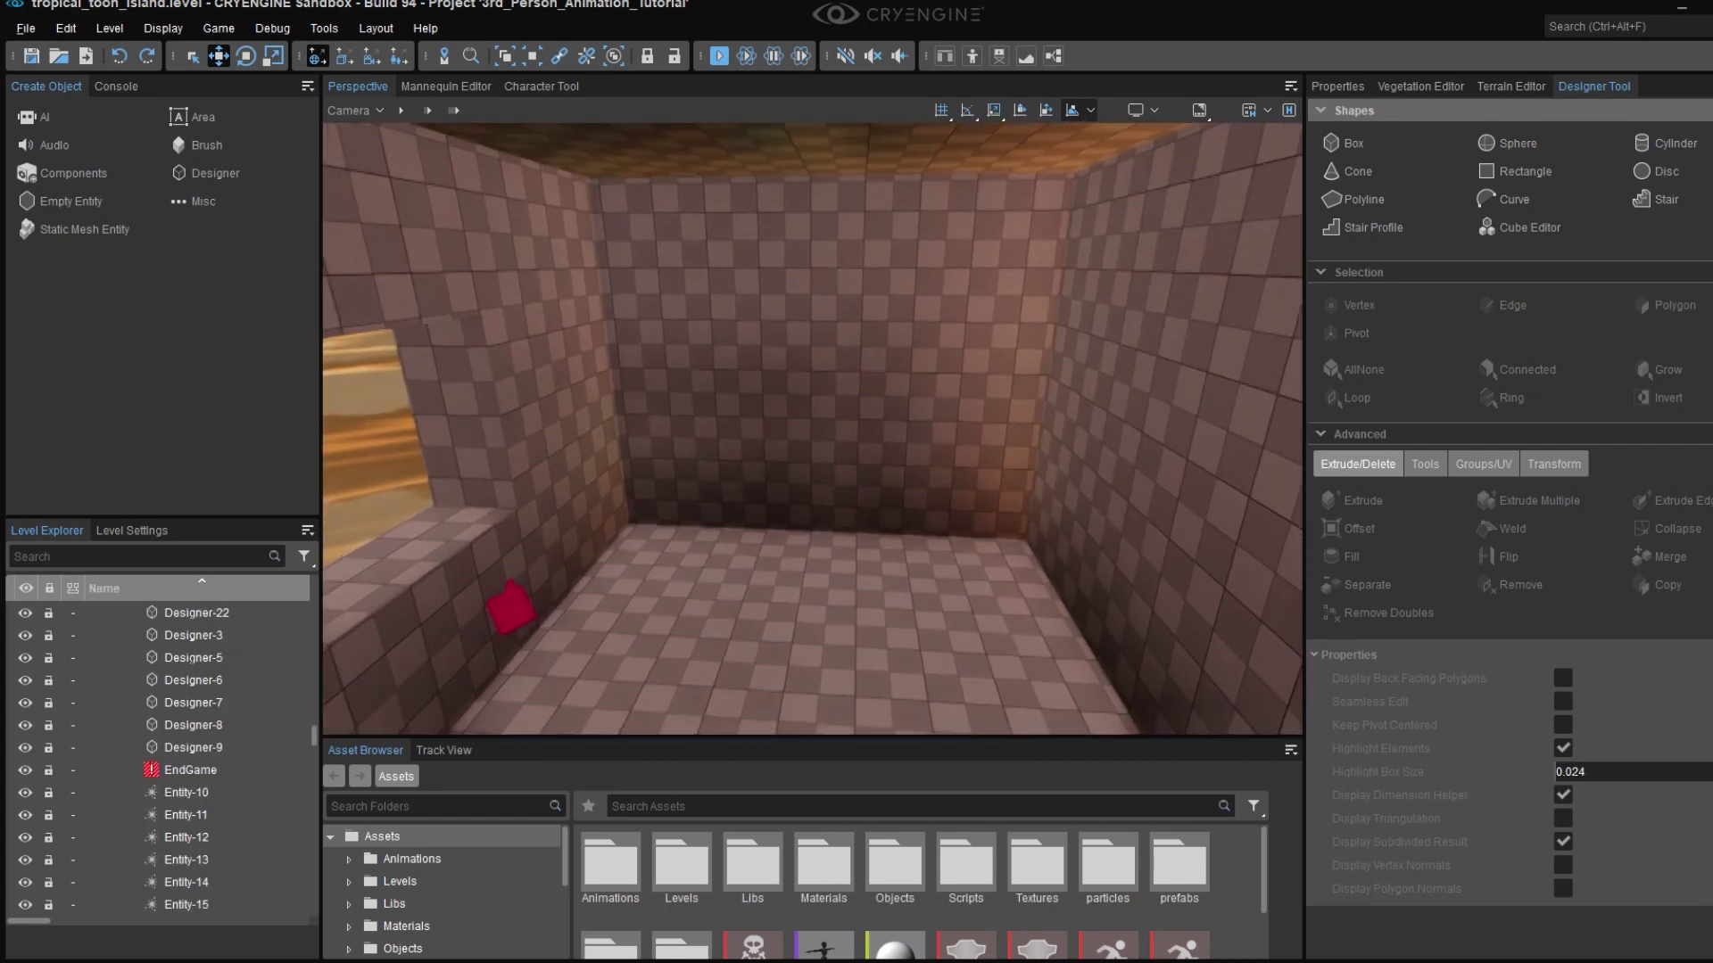
pyautogui.press('w')
pyautogui.click(621, 540)
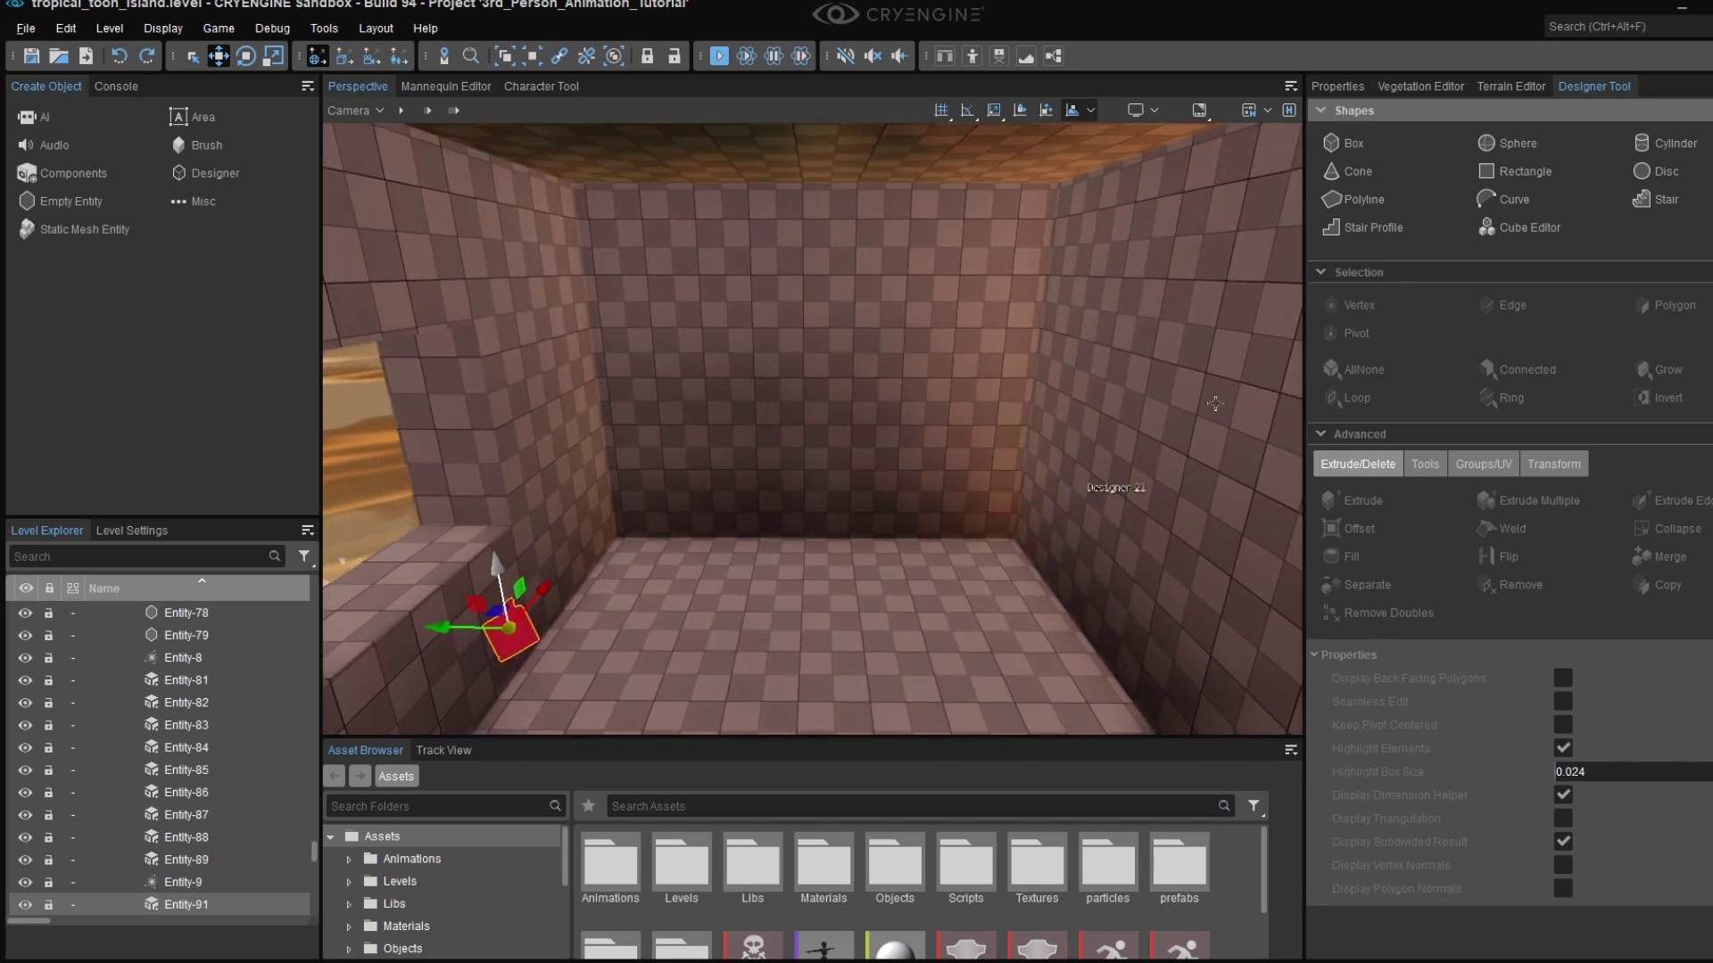
# - Draw a Designer box on the floor against the room's end wall, about 2.5 wide, 6.8 deep and 2.9 high
pyautogui.click(1356, 144)
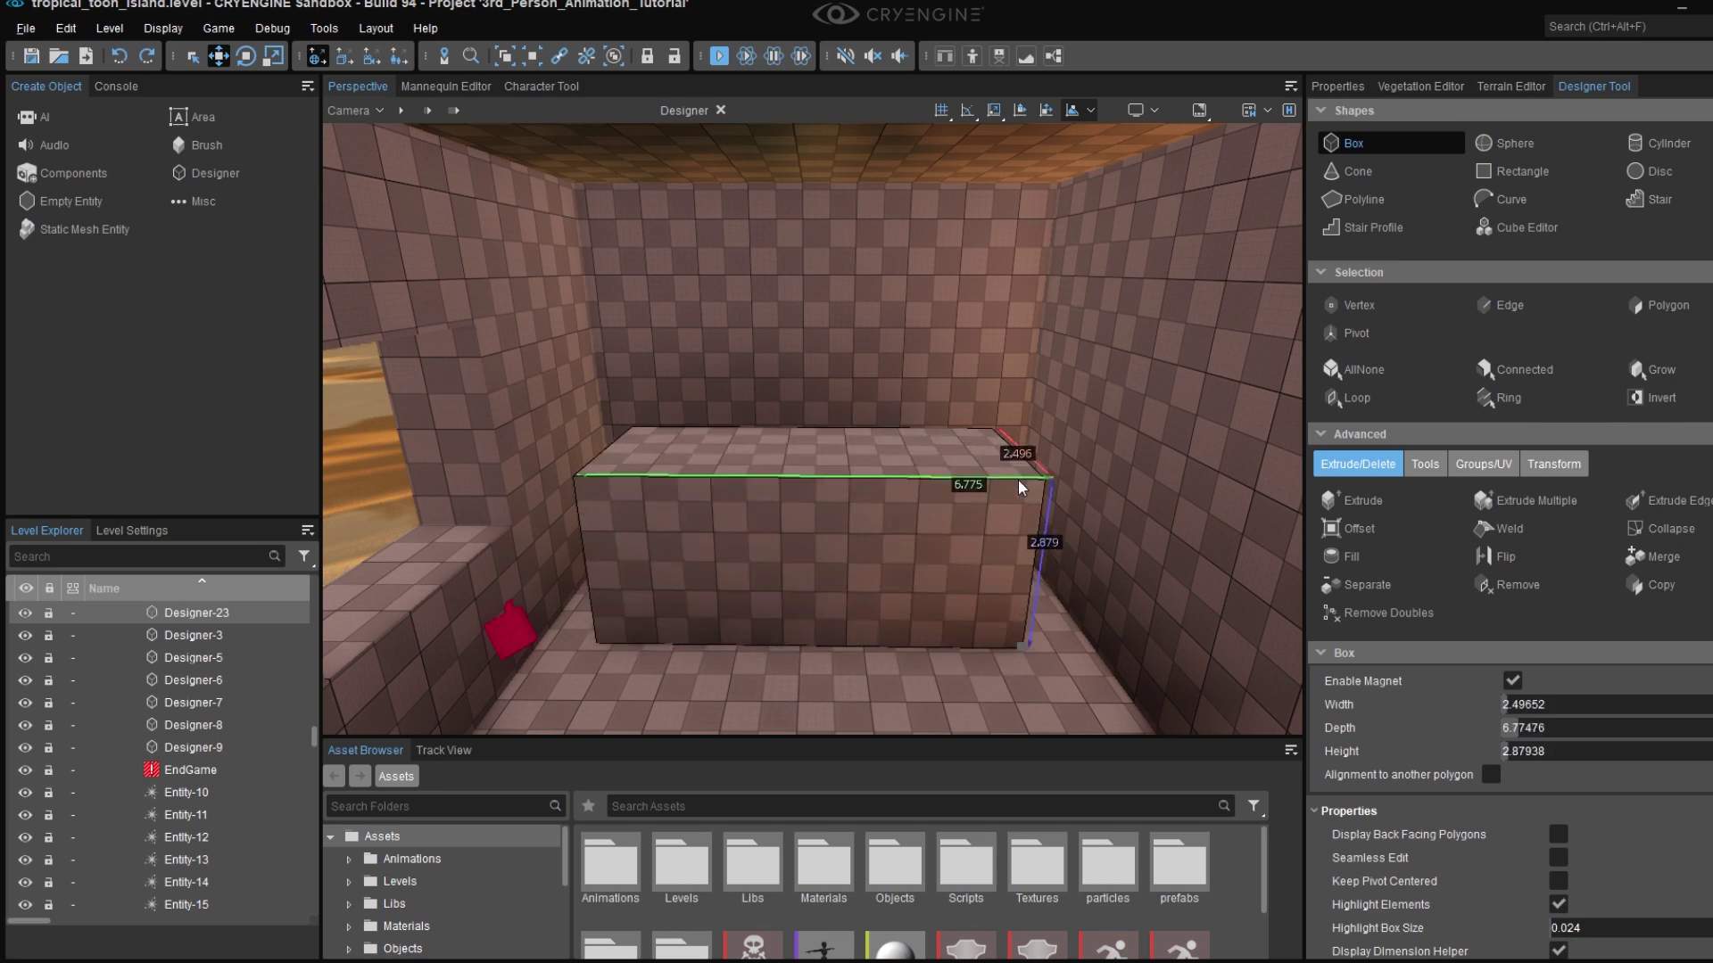
pyautogui.click(1019, 479)
pyautogui.moveTo(1019, 479); pyautogui.dragTo(1017, 535, button='right')
pyautogui.scroll(-5, 1013, 482)
# - Select the new box in the room and extrude its top face upward to a total height of about 3.2
pyautogui.click(967, 466)
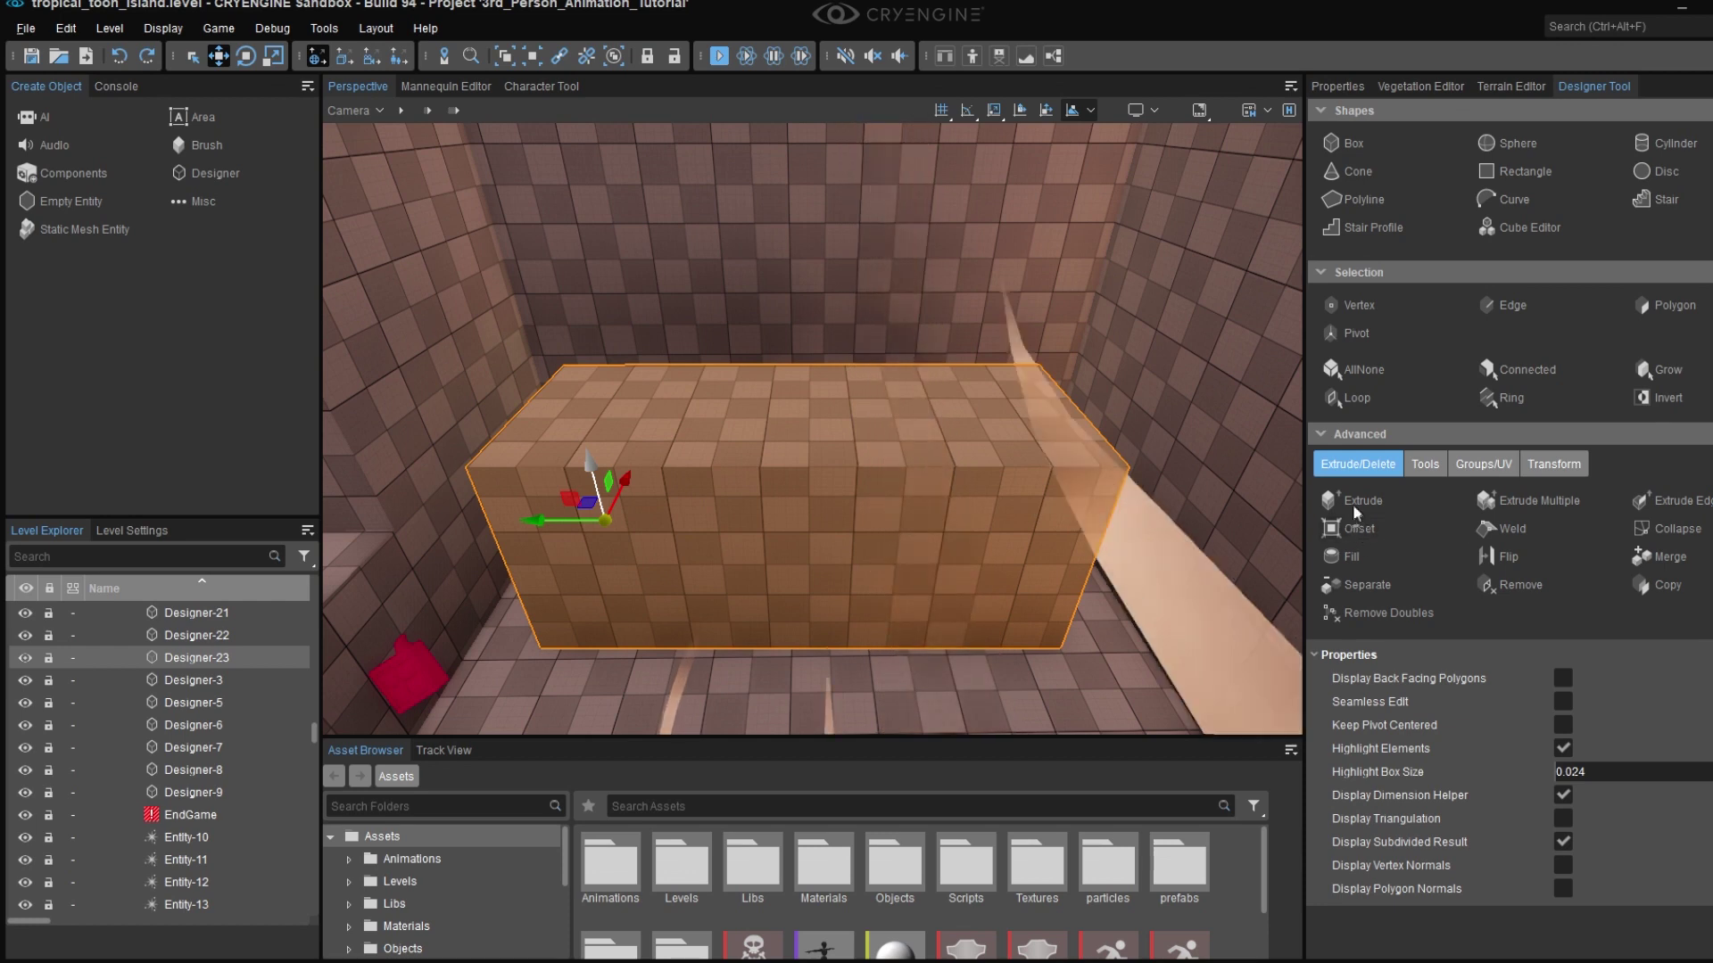
pyautogui.click(1355, 501)
pyautogui.moveTo(970, 452); pyautogui.dragTo(942, 416)
pyautogui.press('w')
pyautogui.moveTo(898, 362); pyautogui.dragTo(852, 384, button='right')
pyautogui.press('s')
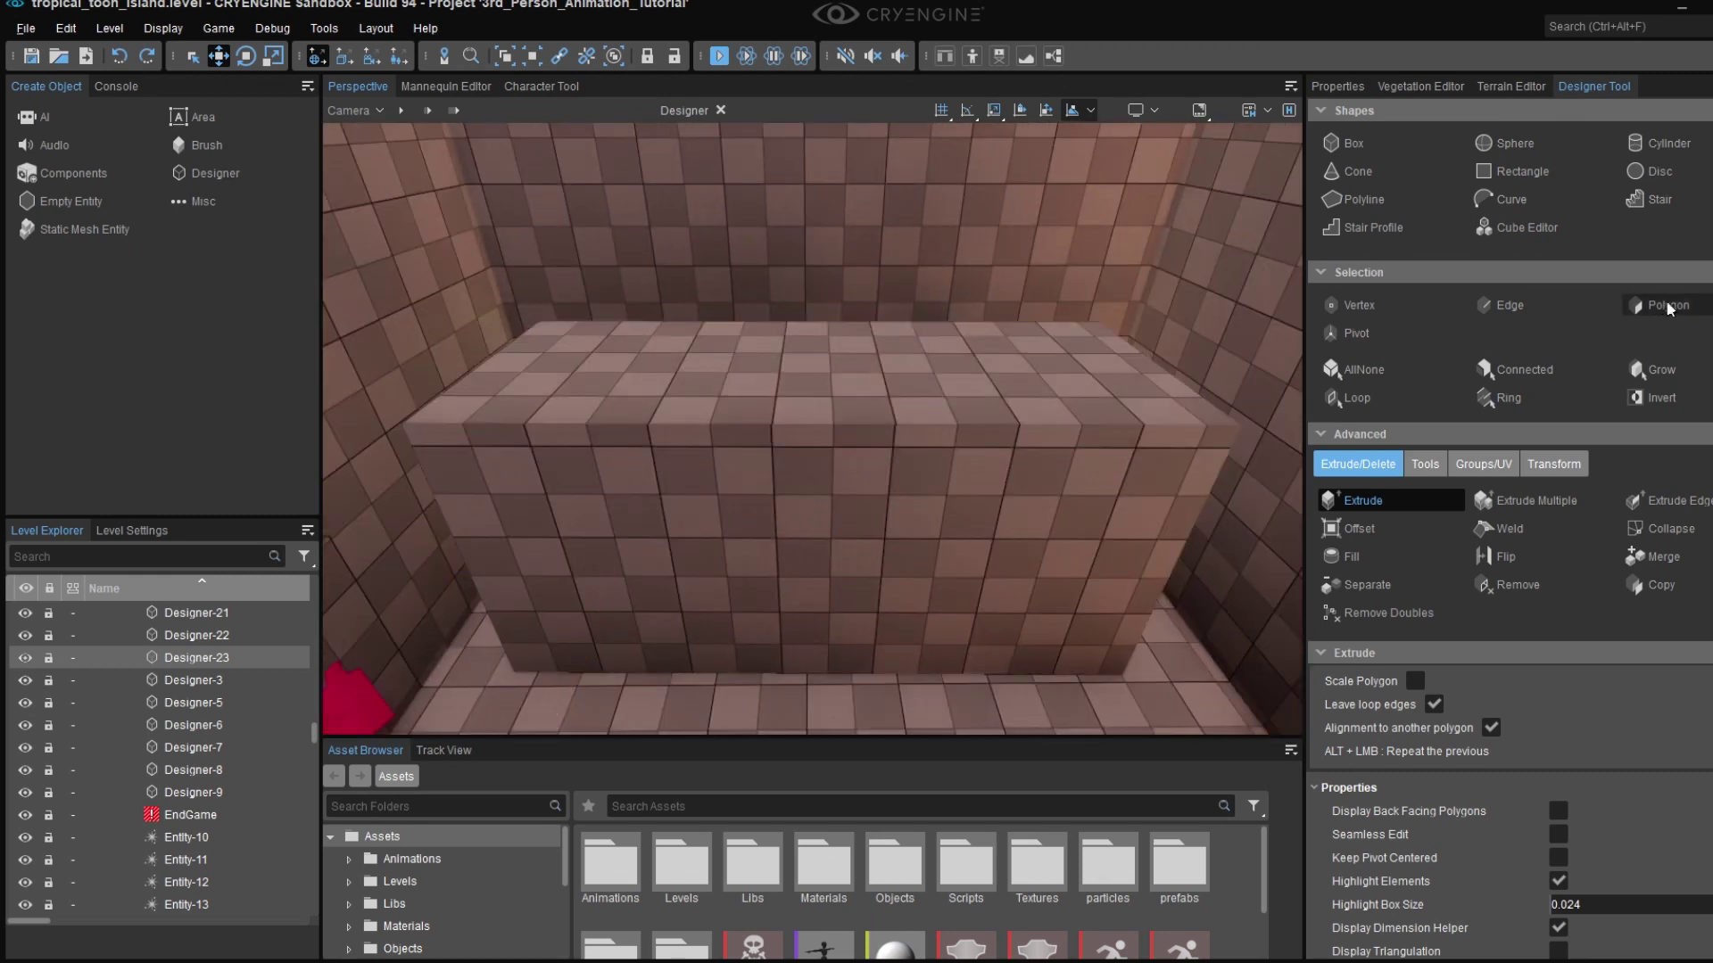
# - Select the indoor box's top polygon and scale it slightly inward to give the upper section sloping sides
pyautogui.click(948, 380)
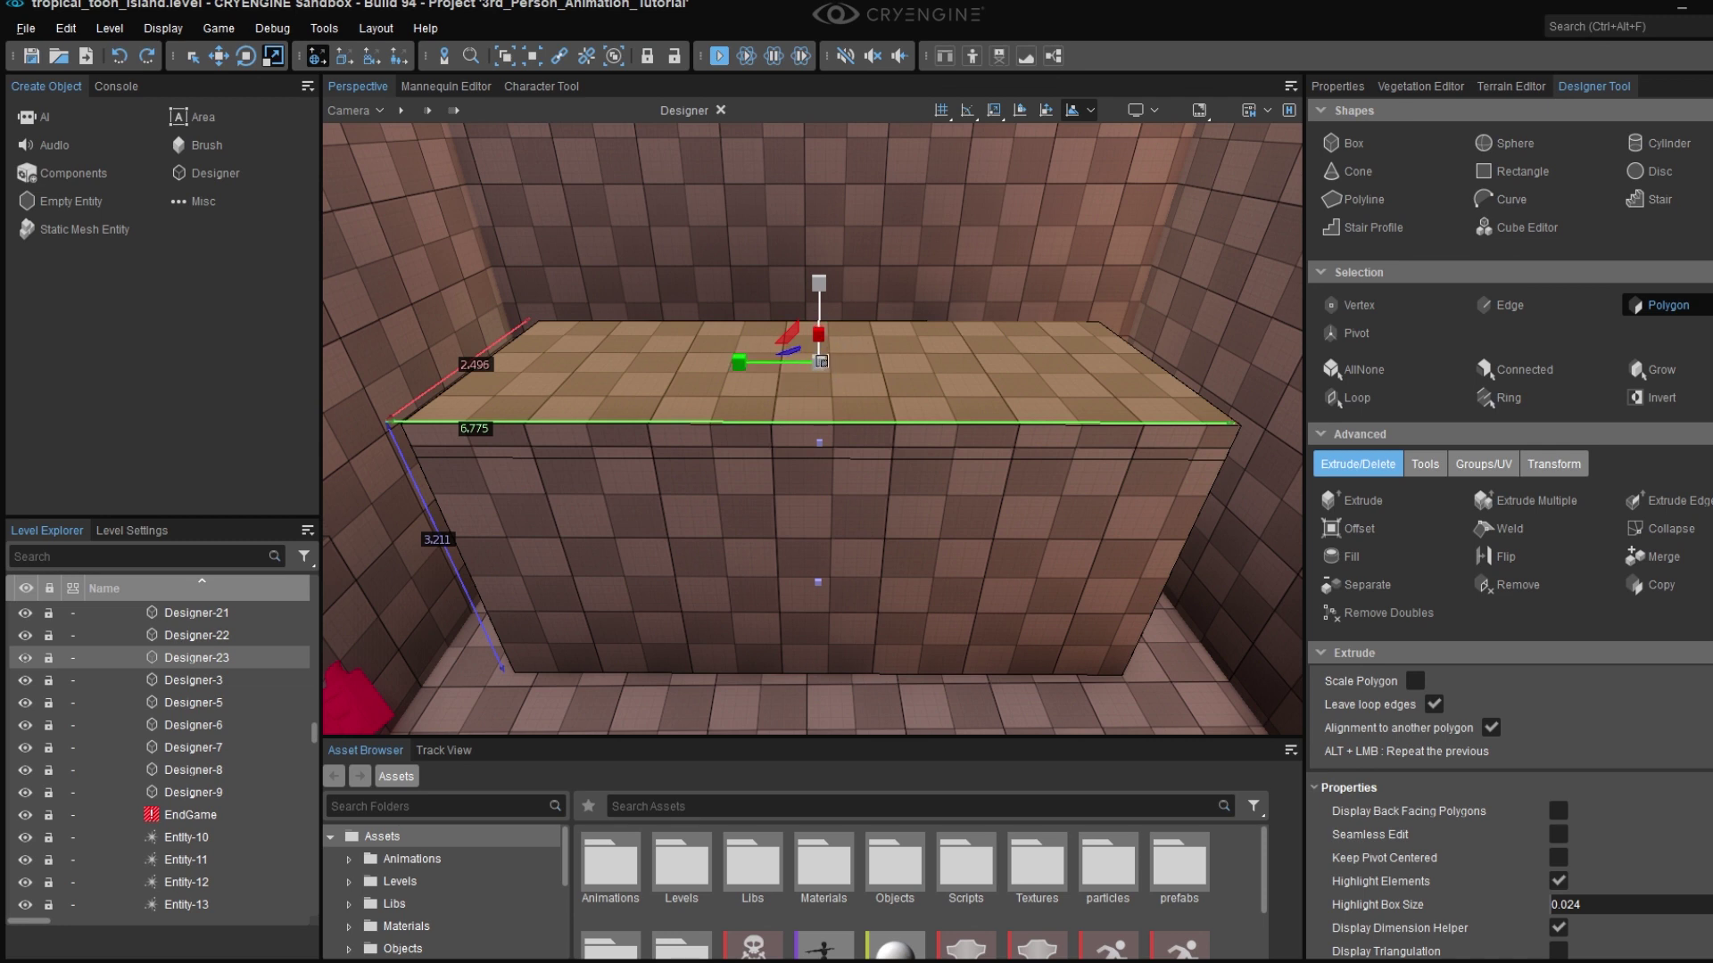
pyautogui.moveTo(820, 361); pyautogui.dragTo(830, 369)
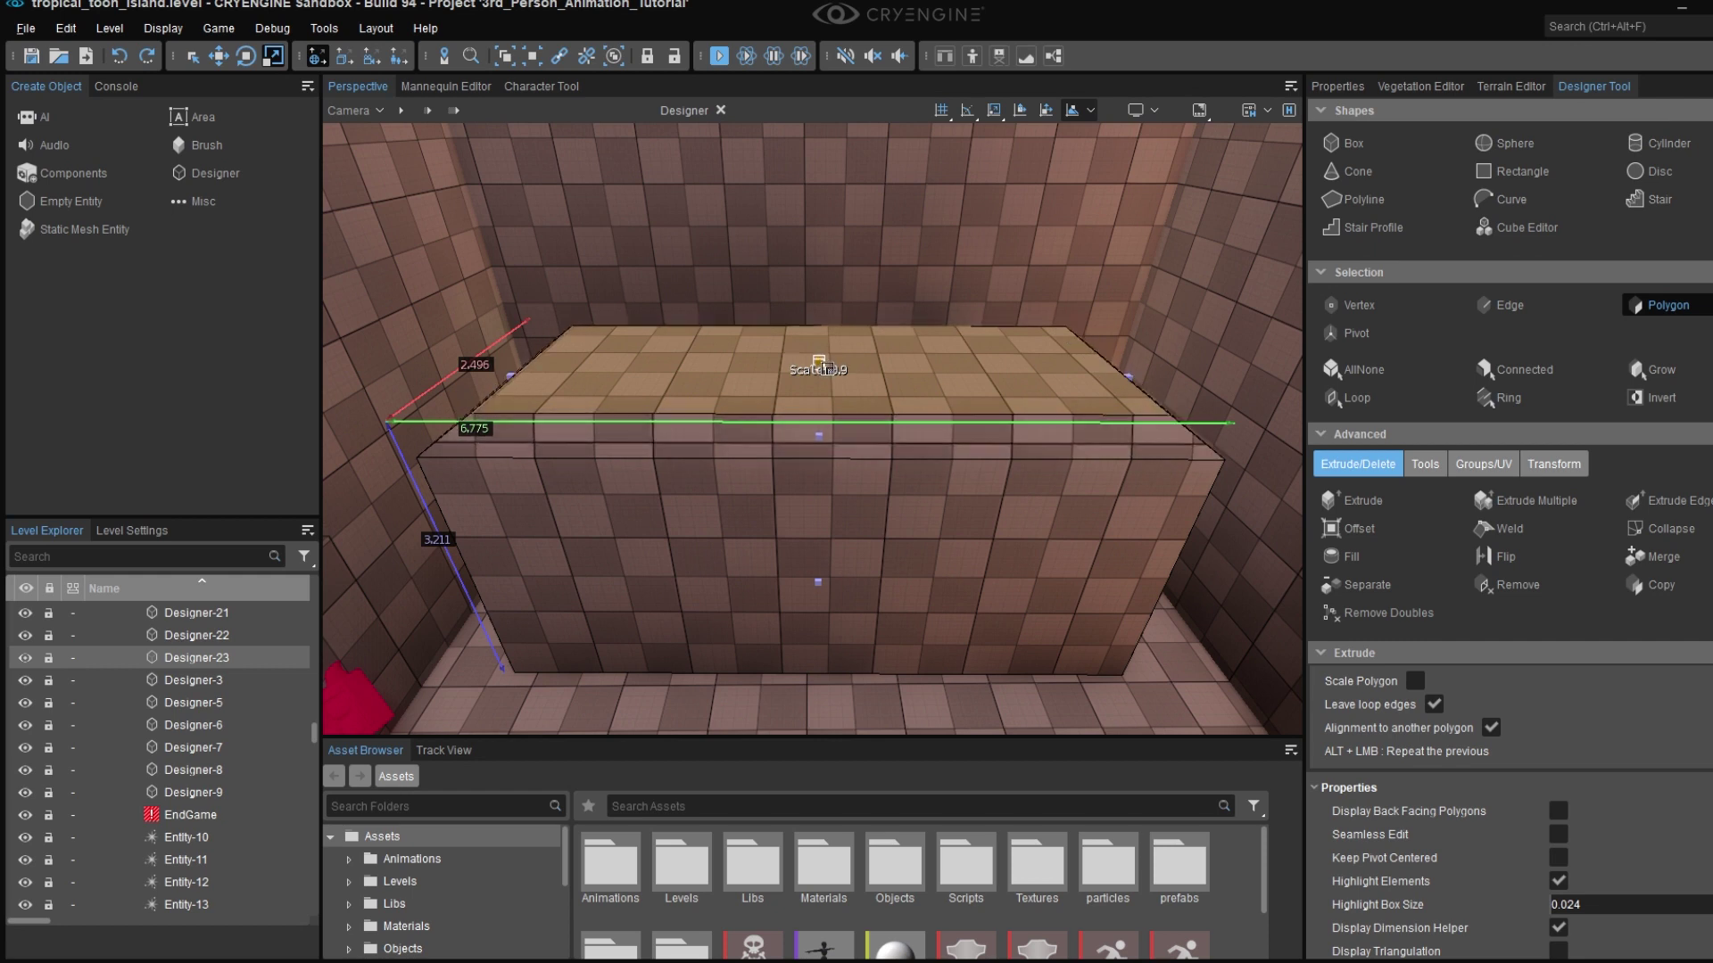
pyautogui.press('d')
pyautogui.moveTo(855, 351); pyautogui.dragTo(758, 358, button='right')
pyautogui.moveTo(848, 313); pyautogui.dragTo(848, 304, button='right')
pyautogui.moveTo(797, 308); pyautogui.dragTo(784, 313)
pyautogui.press('a')
pyautogui.moveTo(784, 312); pyautogui.dragTo(892, 357, button='right')
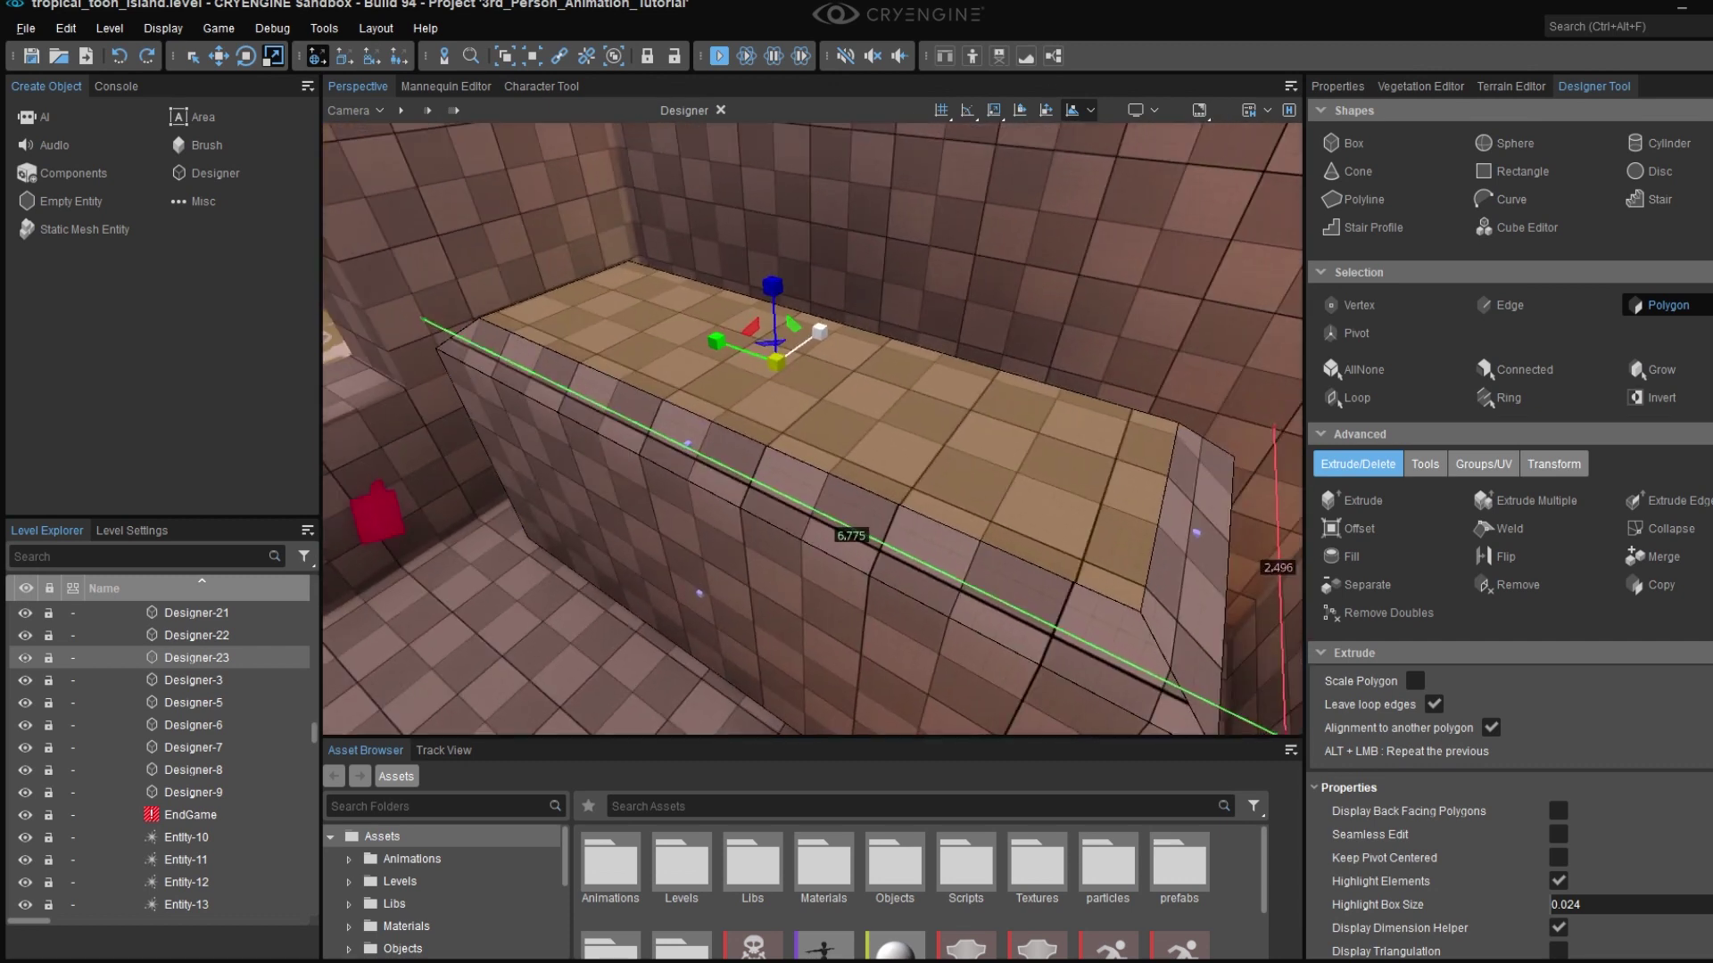
# - Bevel the edges of the indoor box's top face with many subdivisions to round them
pyautogui.click(1425, 464)
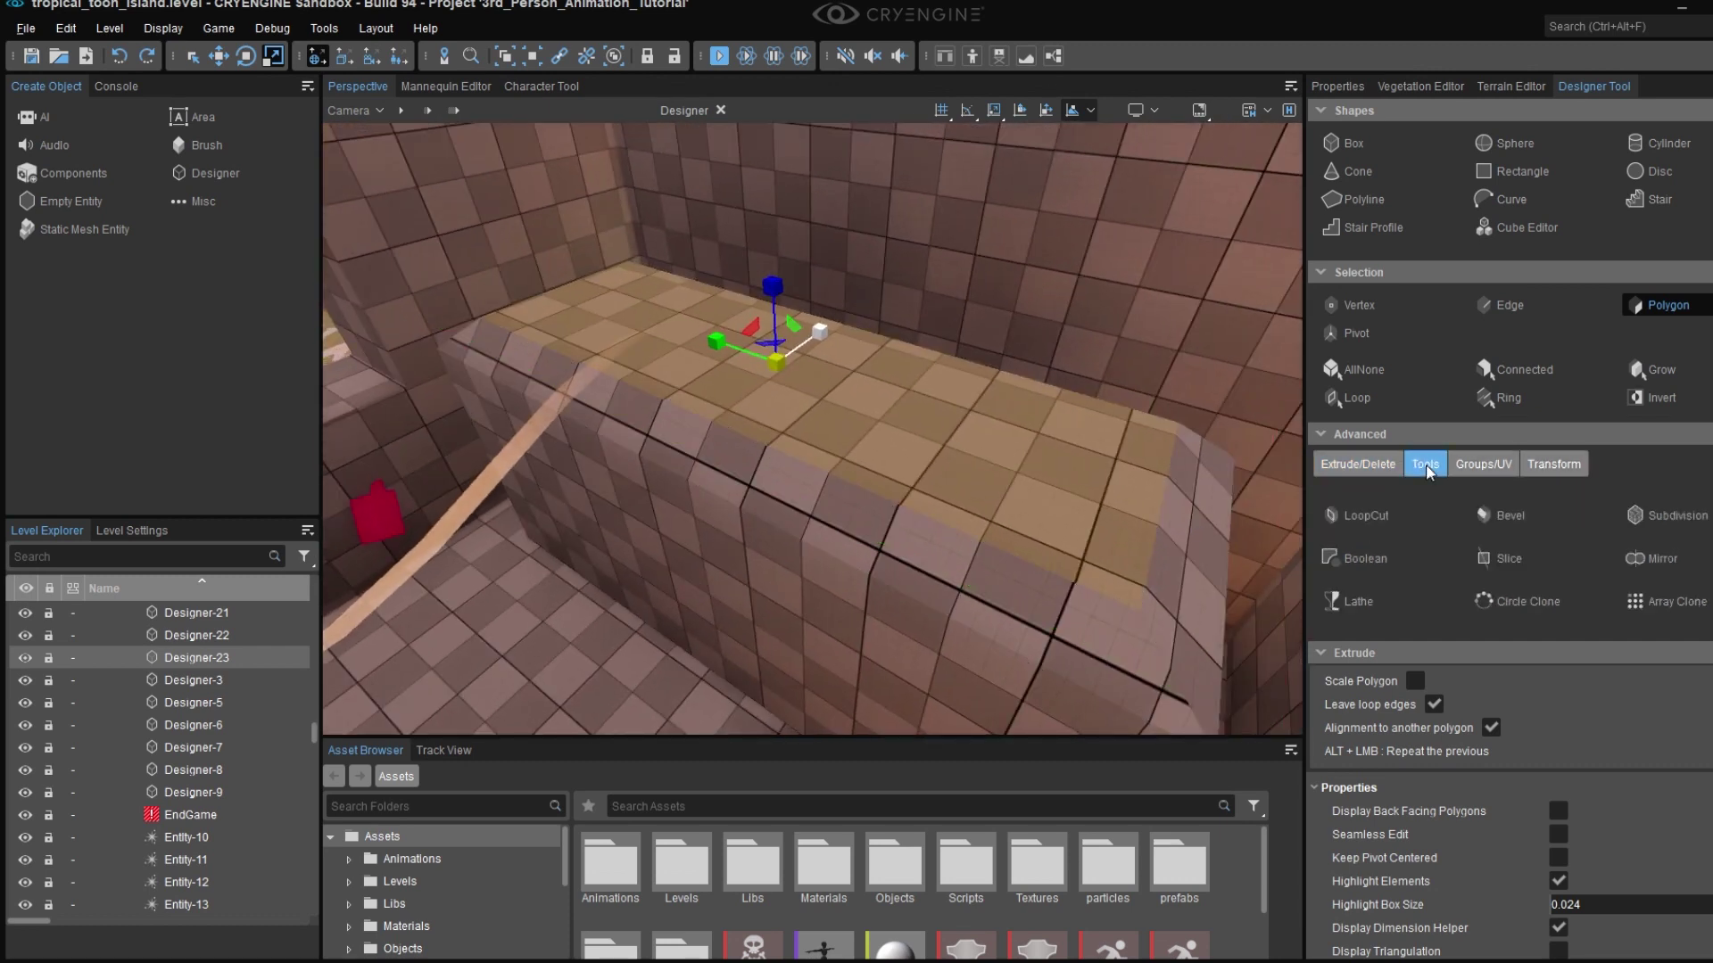
pyautogui.click(1513, 515)
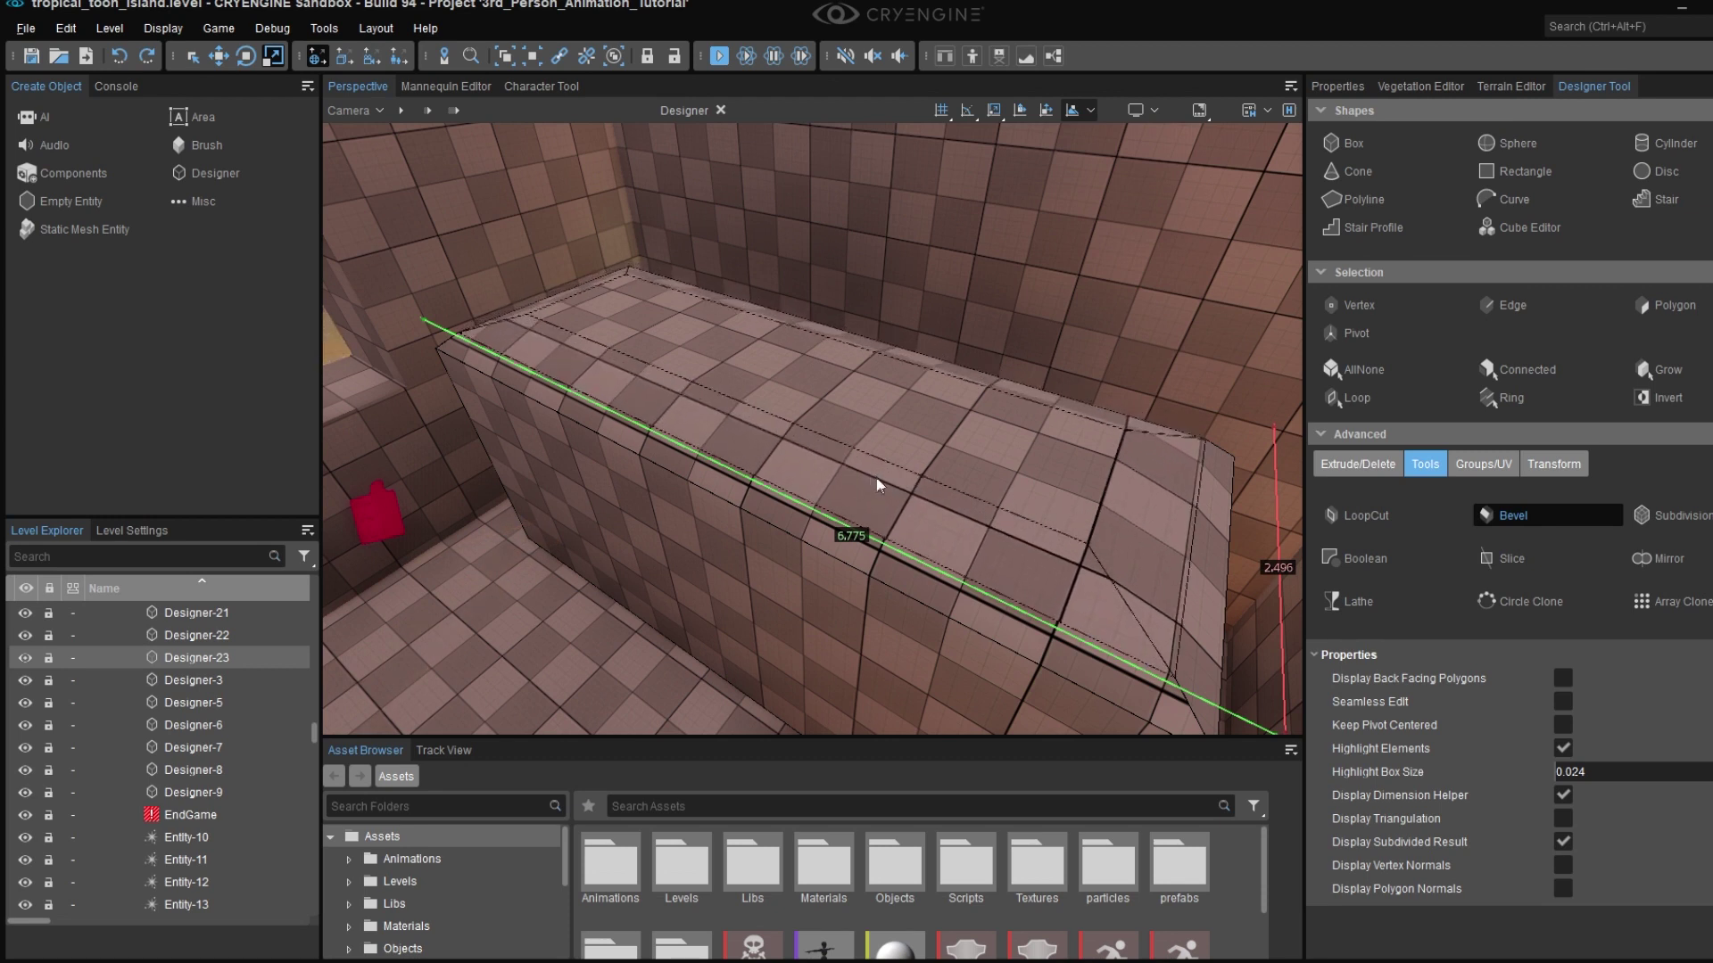
pyautogui.moveTo(1052, 475)
pyautogui.mouseDown()
pyautogui.moveTo(1111, 390)
pyautogui.moveTo(1084, 496)
pyautogui.moveTo(1084, 469)
pyautogui.moveTo(1089, 490)
pyautogui.moveTo(1089, 474)
pyautogui.moveTo(1051, 480)
pyautogui.mouseUp()
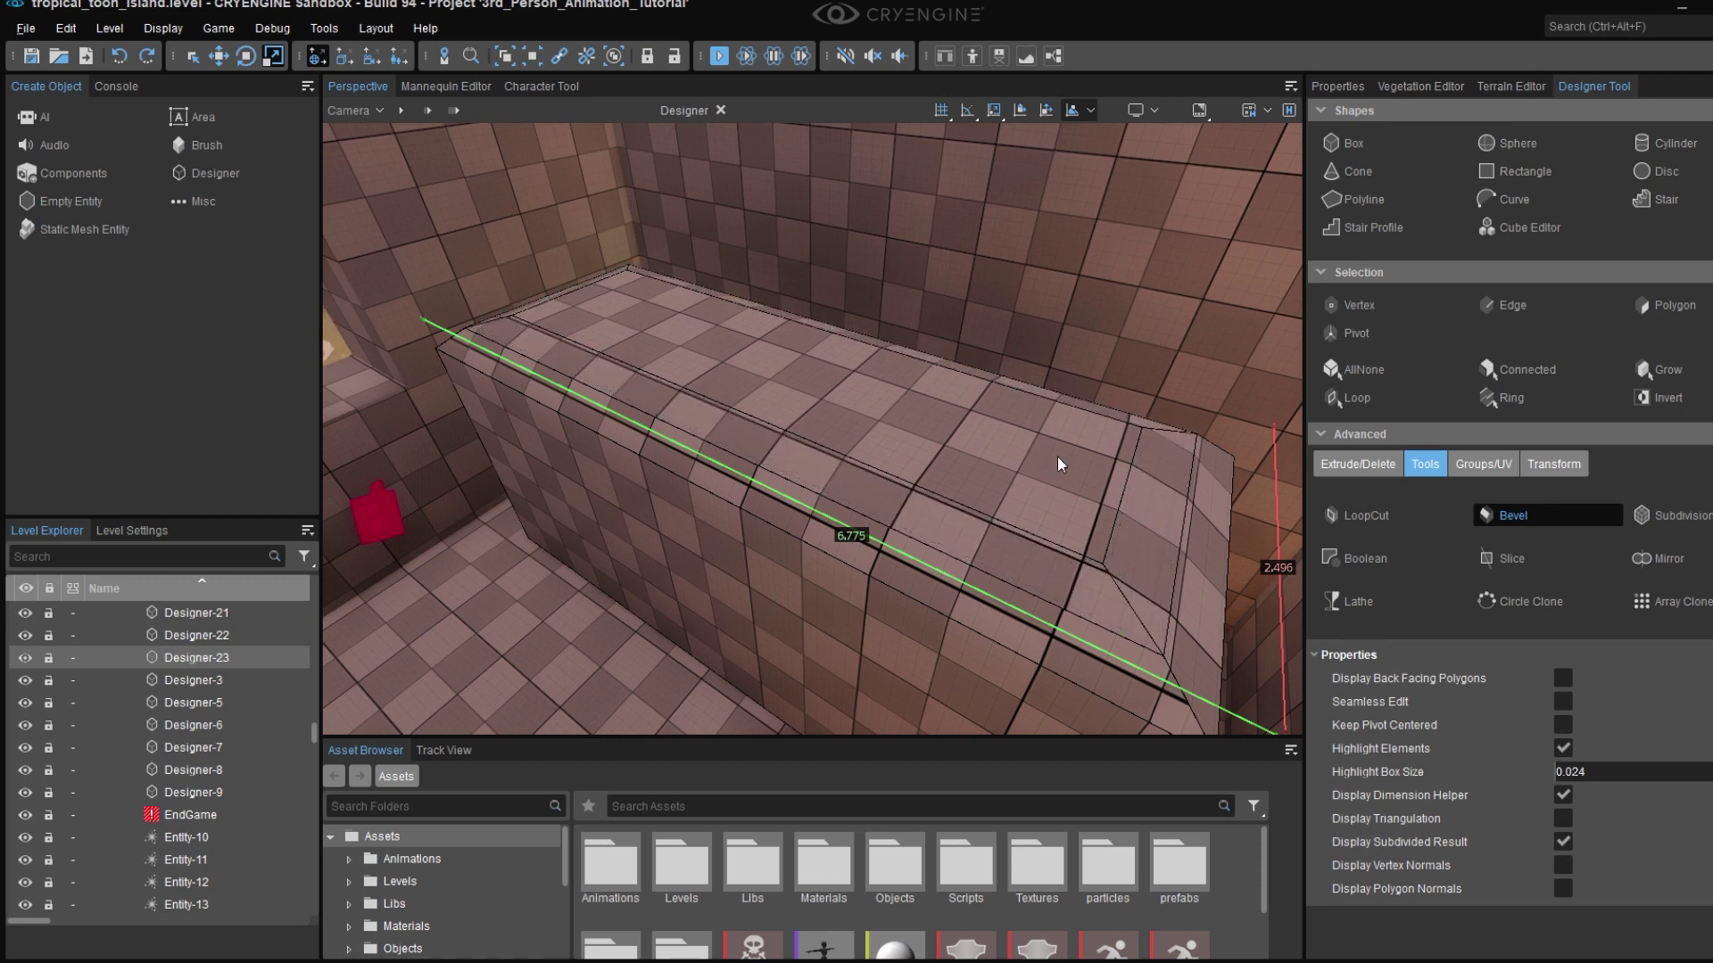
pyautogui.moveTo(1058, 465); pyautogui.dragTo(1055, 467)
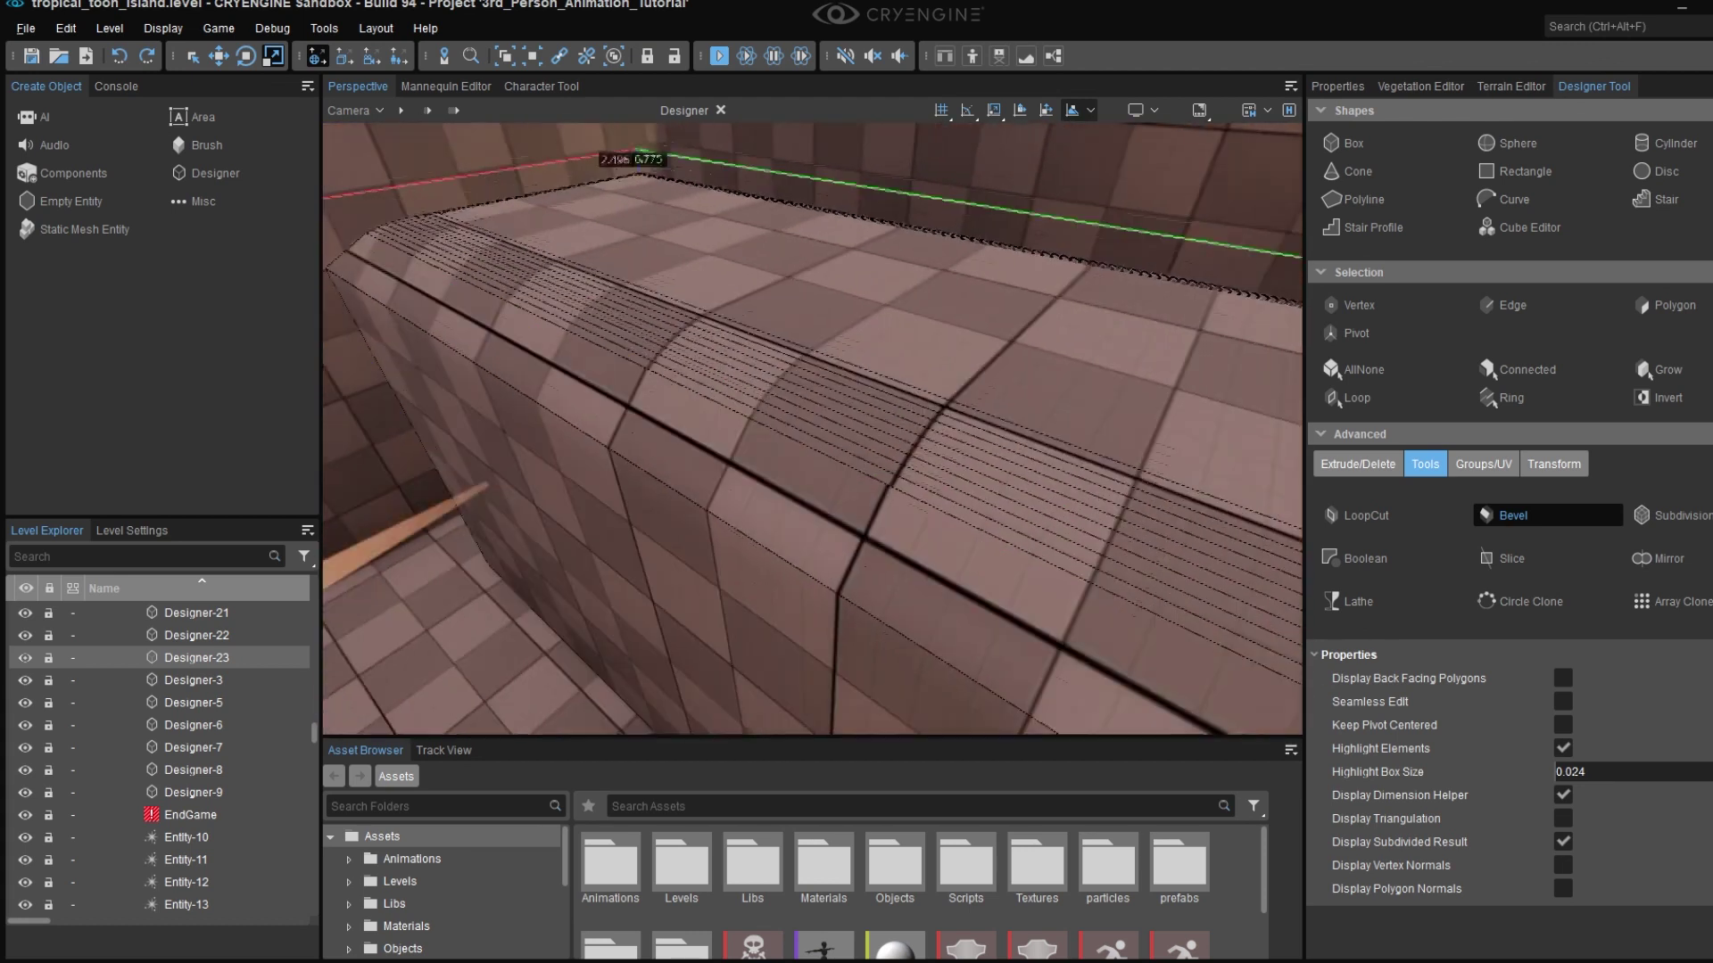
pyautogui.press('s')
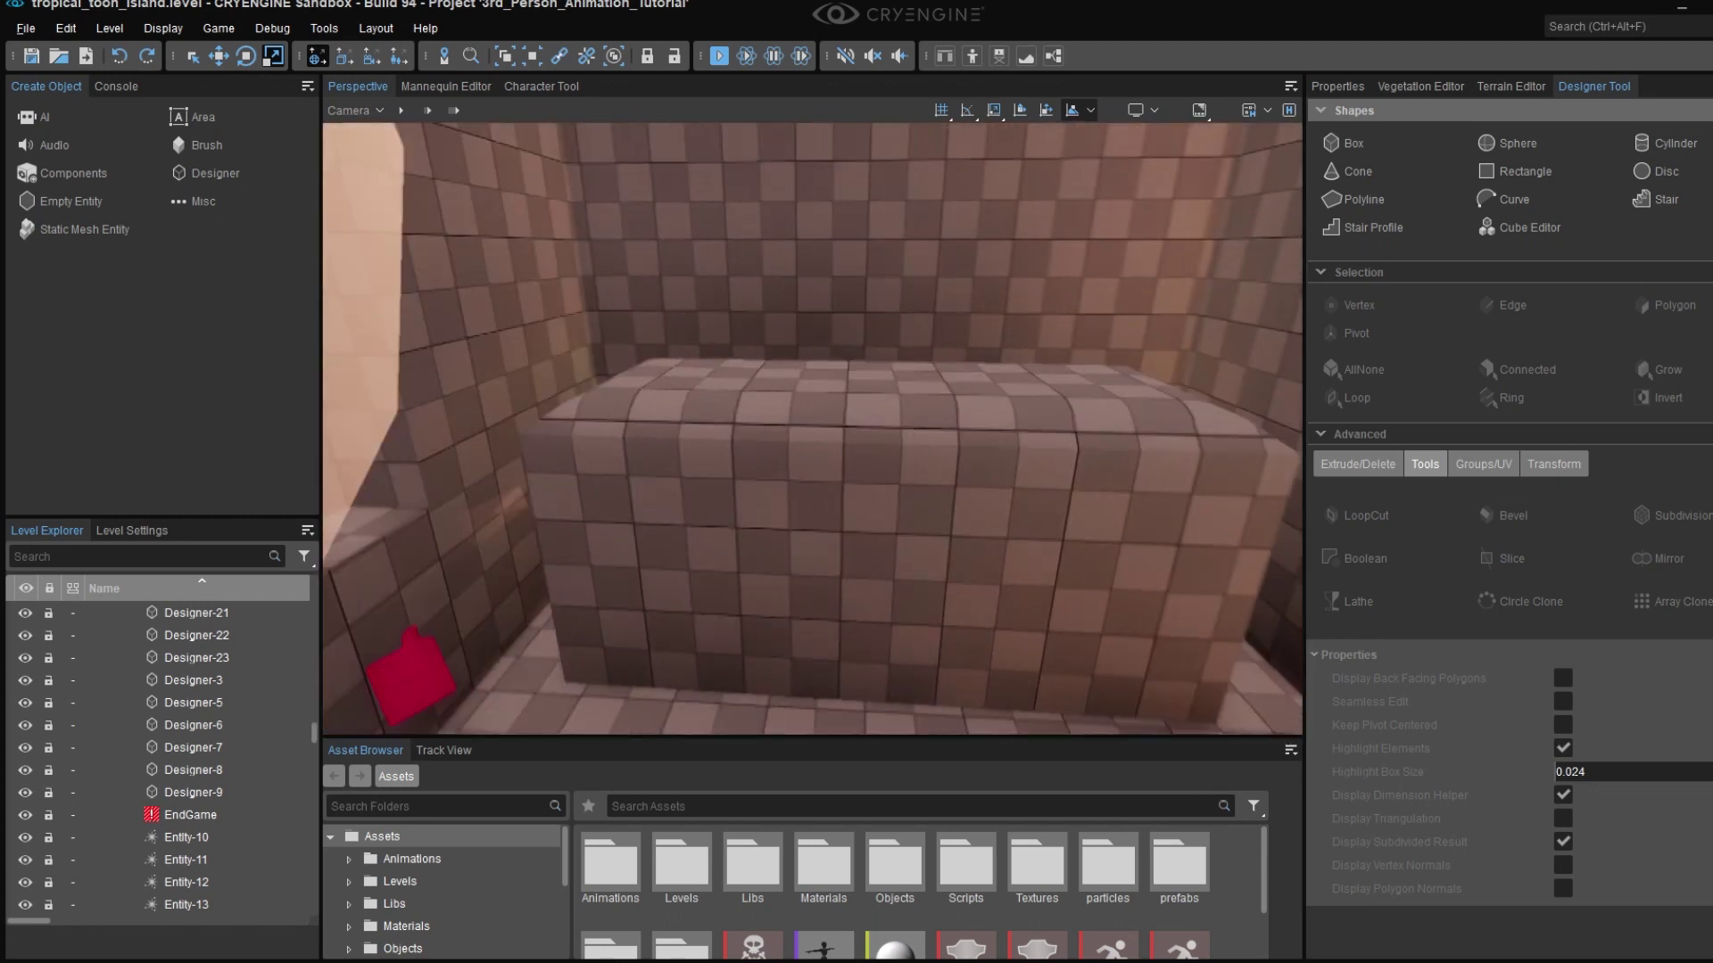
# - Move the small red object beside the window opening over to the indoor box and deselect it
pyautogui.moveTo(583, 559)
pyautogui.mouseDown(button='right')
pyautogui.moveTo(623, 546)
pyautogui.moveTo(582, 559)
pyautogui.mouseUp(button='right')
pyautogui.click(558, 596)
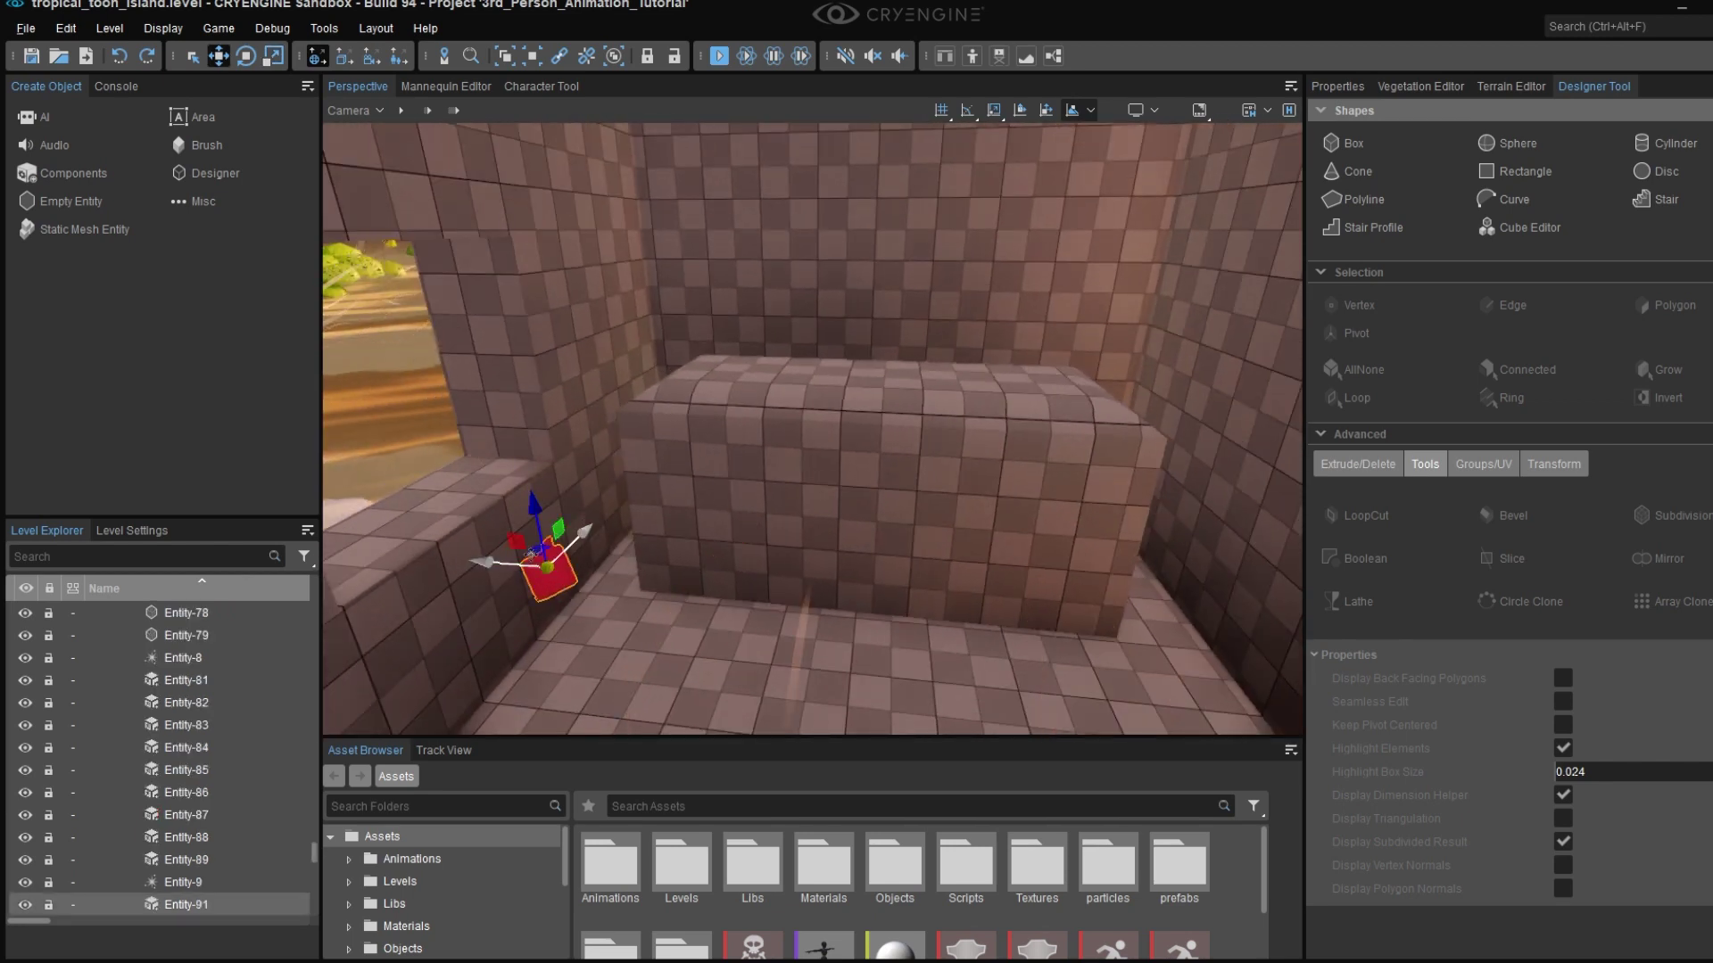
pyautogui.moveTo(534, 550); pyautogui.dragTo(835, 496)
pyautogui.press('Escape')
pyautogui.moveTo(910, 564); pyautogui.dragTo(869, 469, button='right')
pyautogui.press('s')
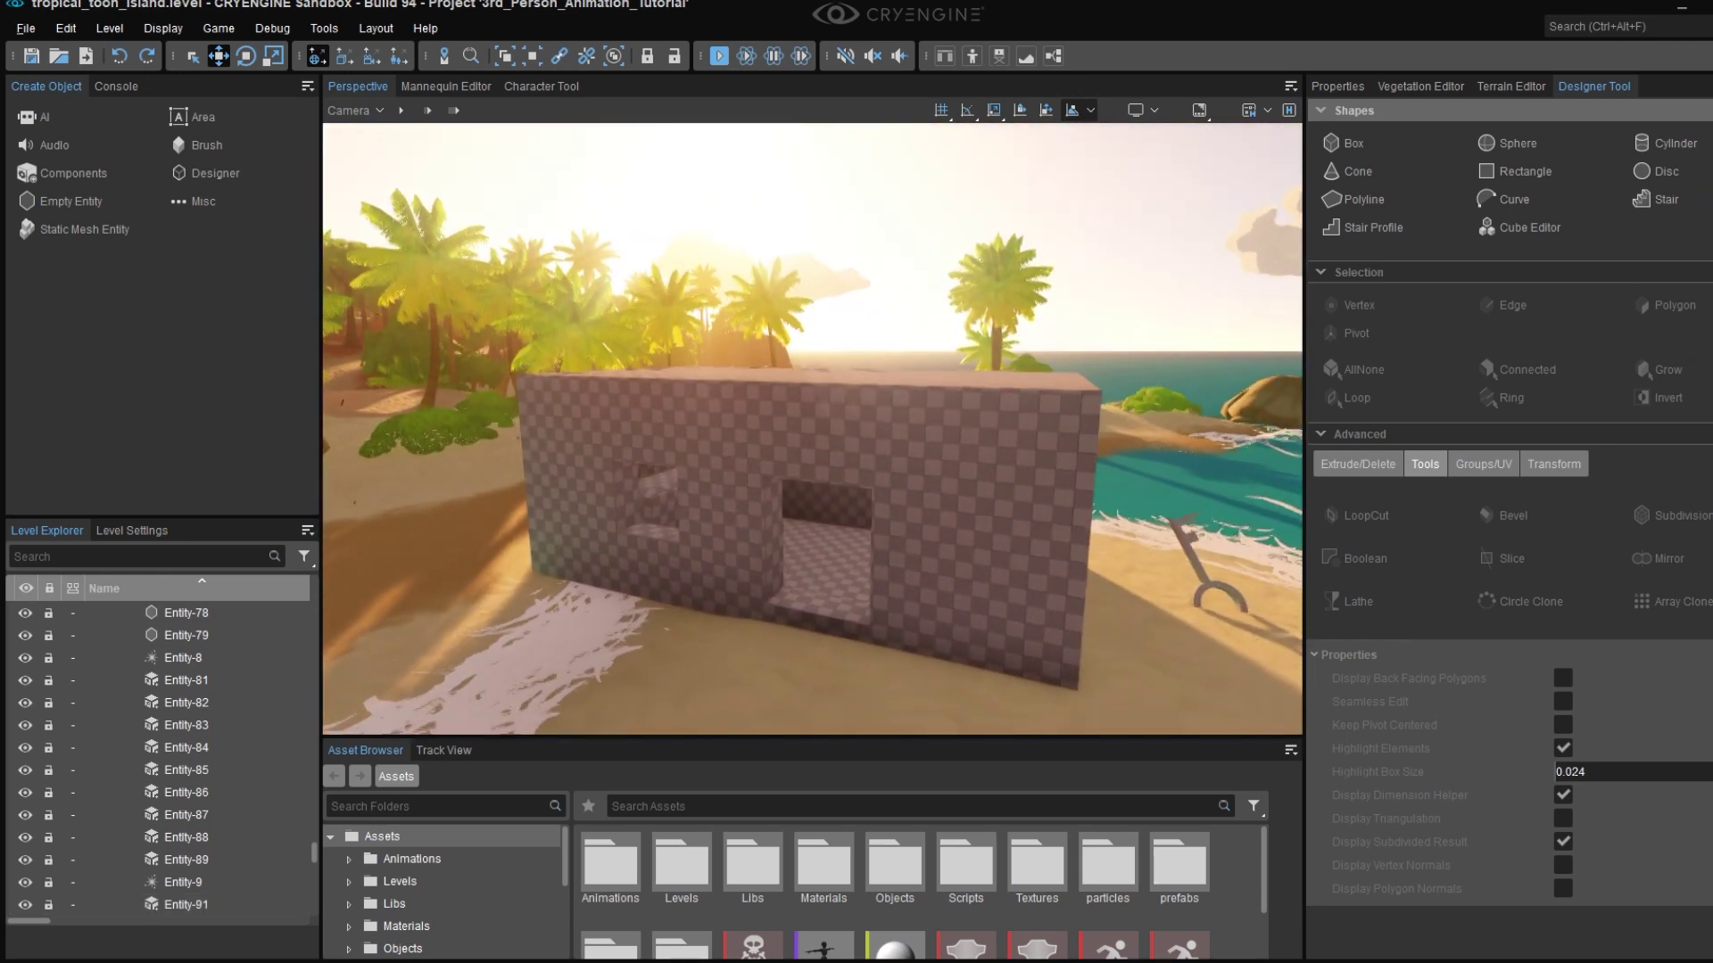
# - Move the key from the beach over the building's roof and raise it well above the roof surface
pyautogui.moveTo(762, 493); pyautogui.dragTo(763, 500, button='right')
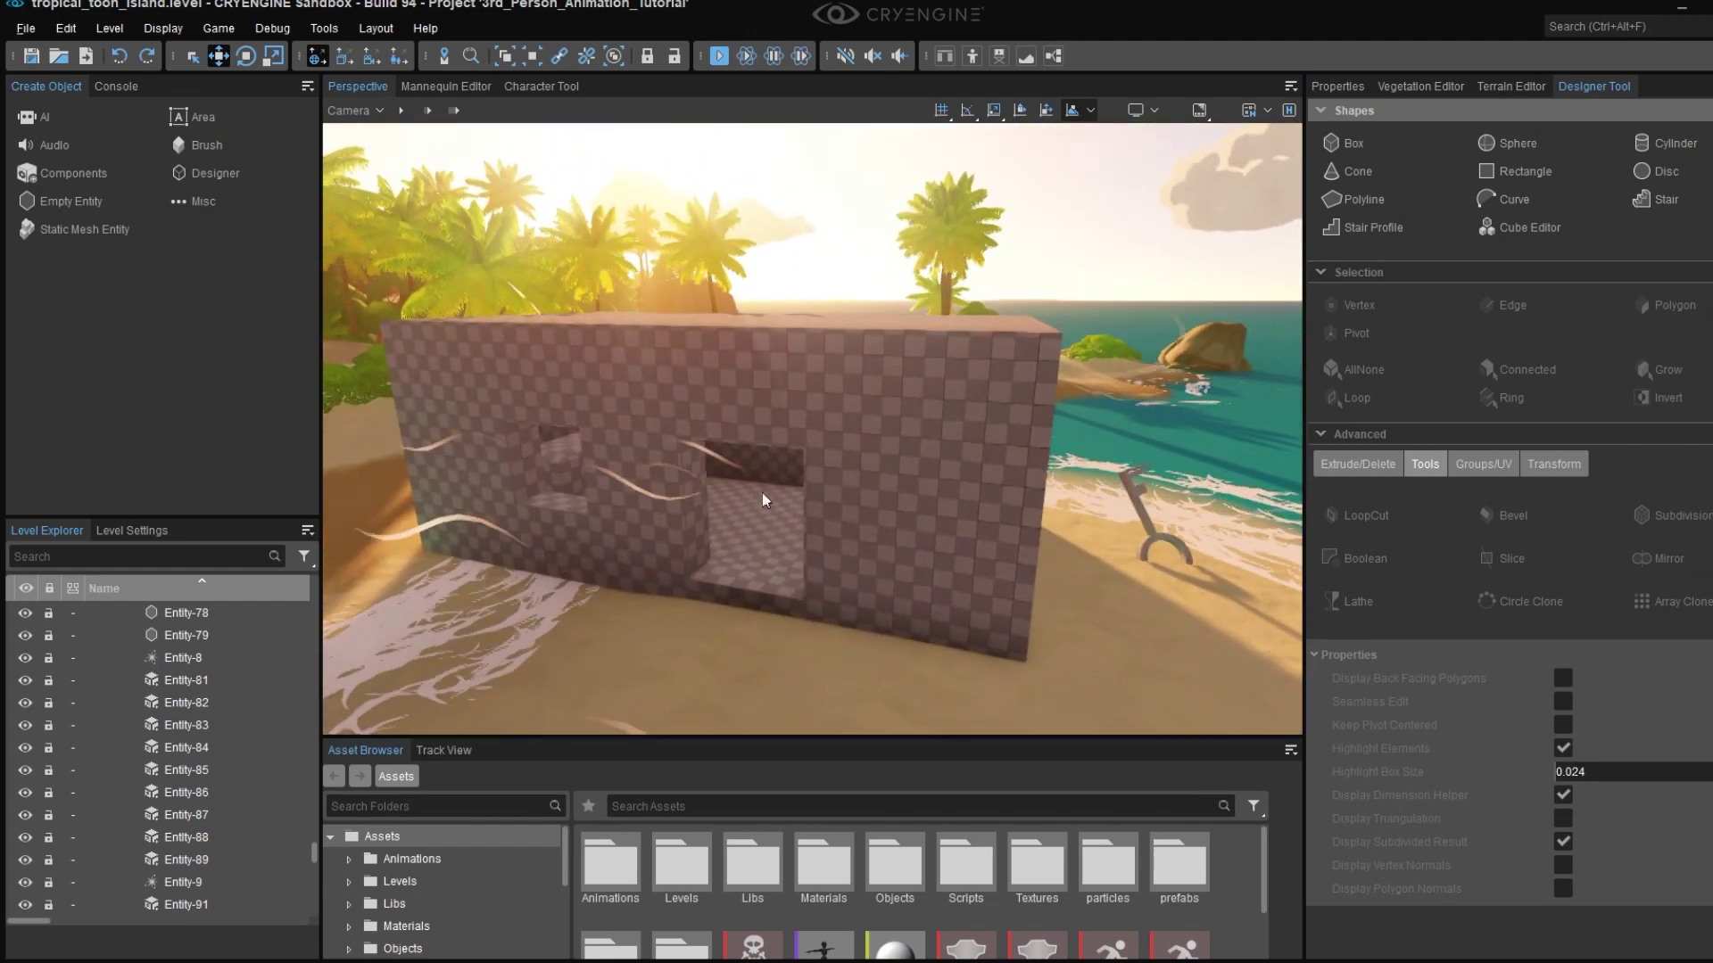
pyautogui.click(578, 471)
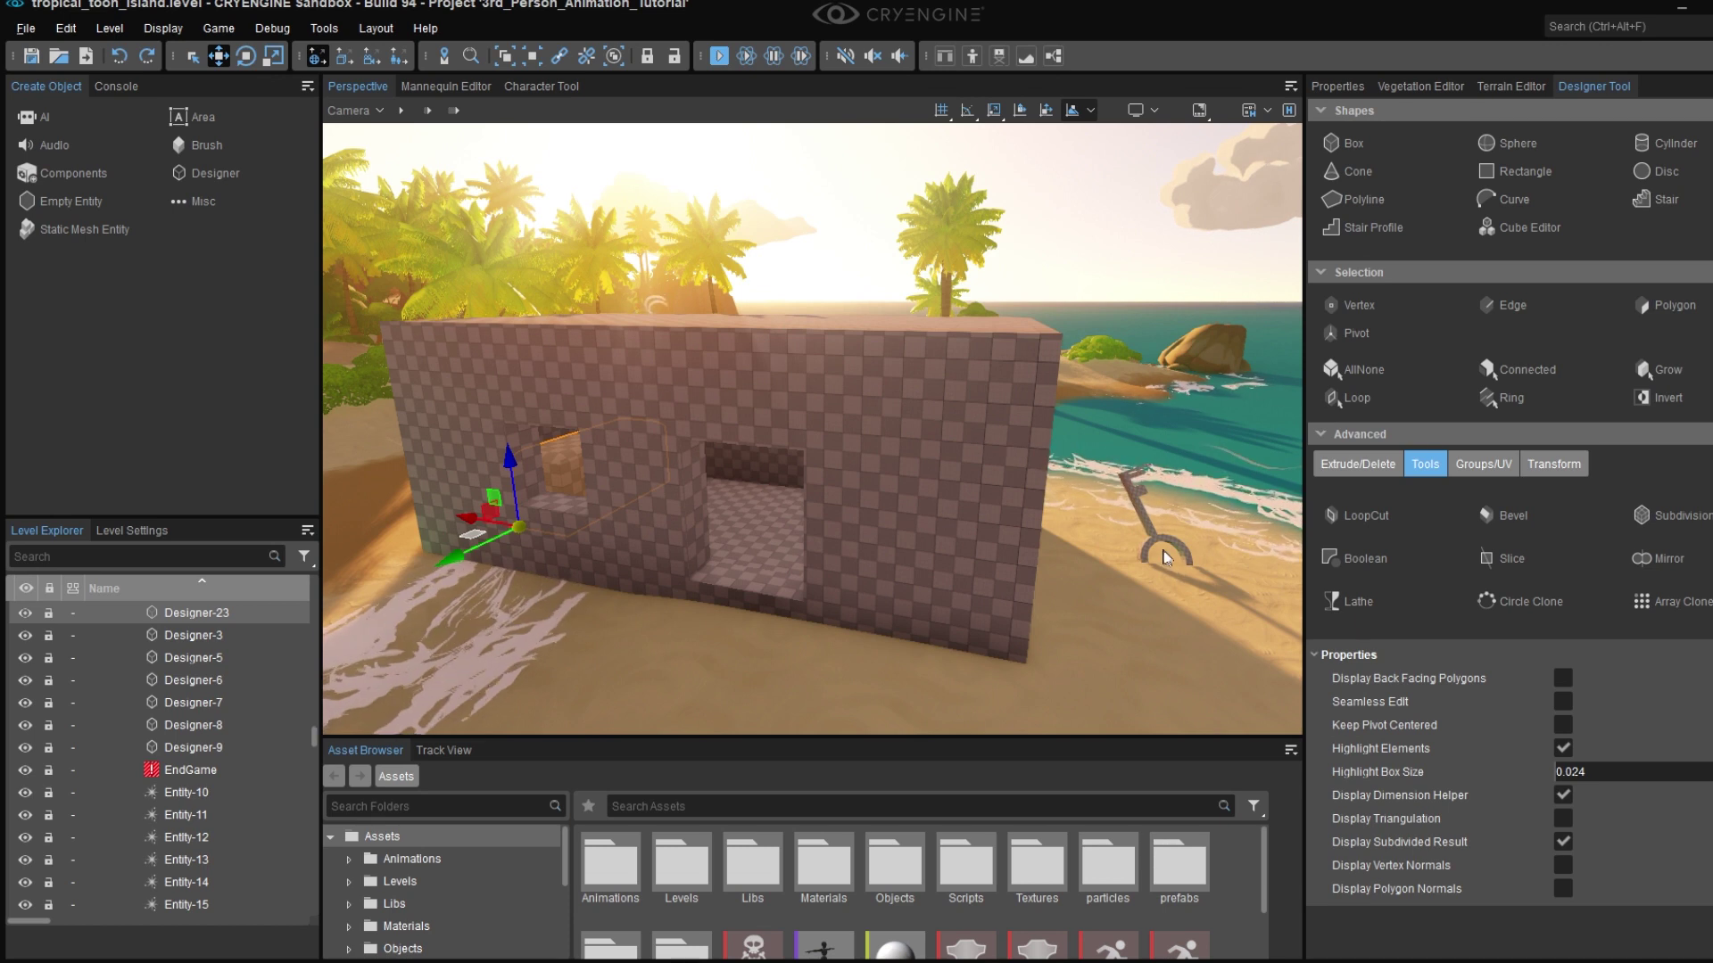
pyautogui.moveTo(978, 444); pyautogui.dragTo(978, 445, button='right')
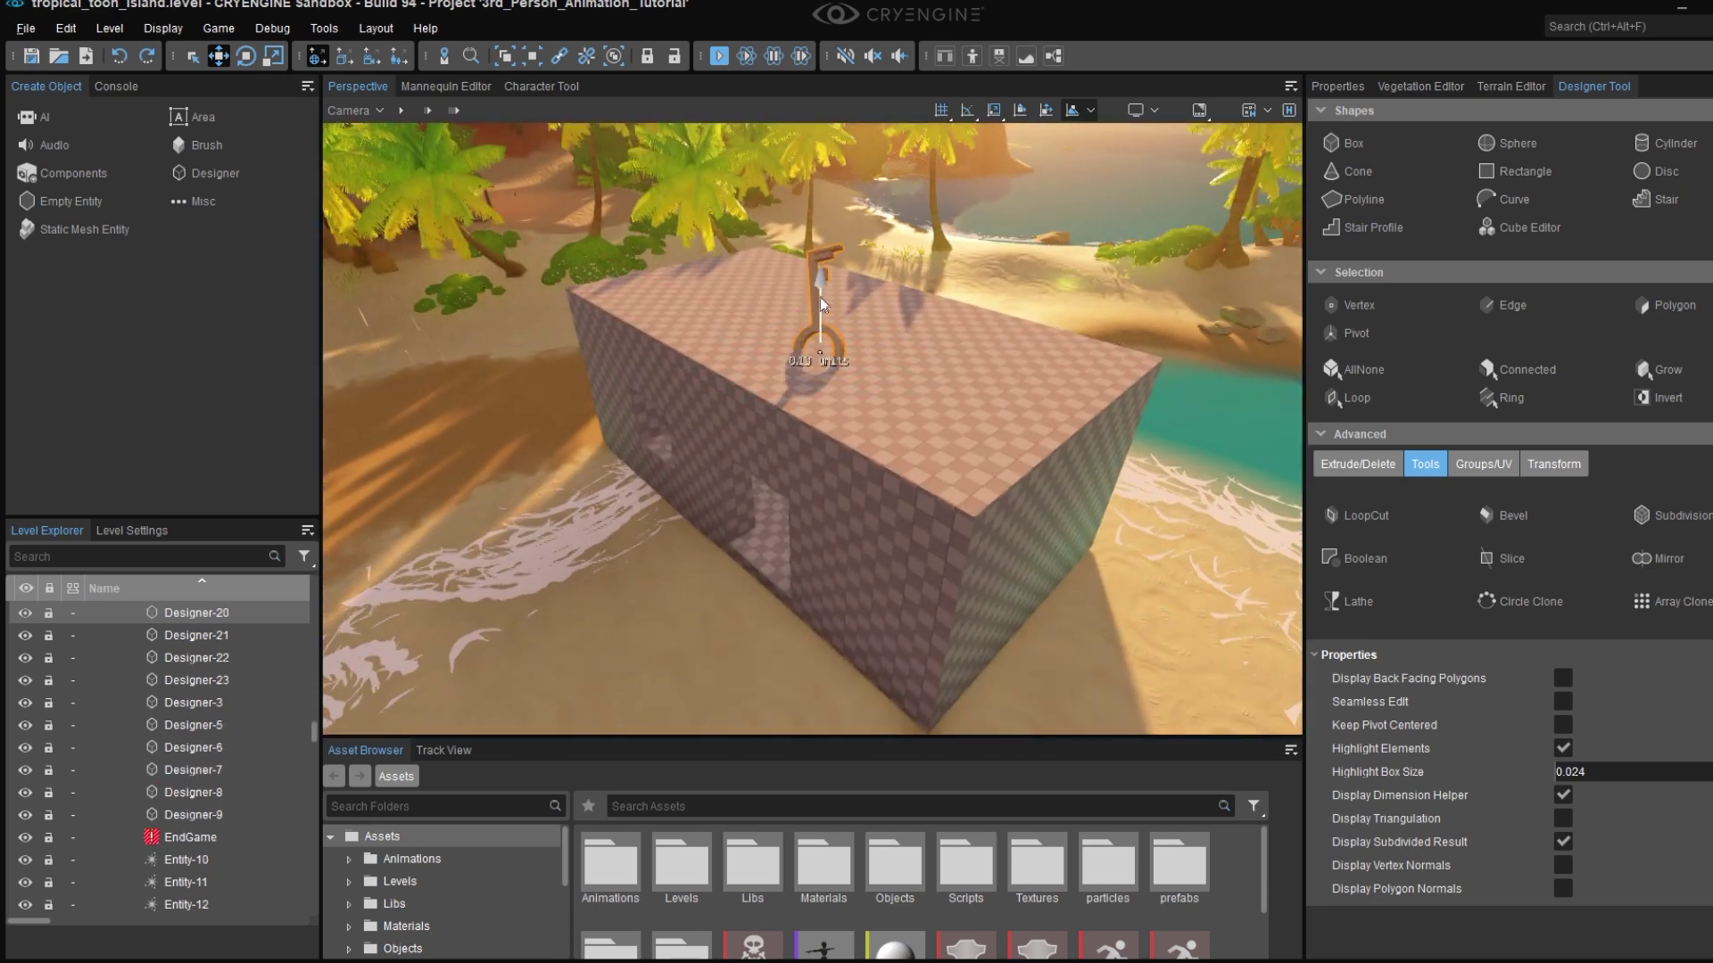
pyautogui.moveTo(831, 246); pyautogui.dragTo(830, 247, button='right')
pyautogui.moveTo(884, 325); pyautogui.dragTo(848, 330)
pyautogui.moveTo(849, 330); pyautogui.dragTo(848, 330, button='right')
pyautogui.moveTo(794, 321); pyautogui.dragTo(768, 323)
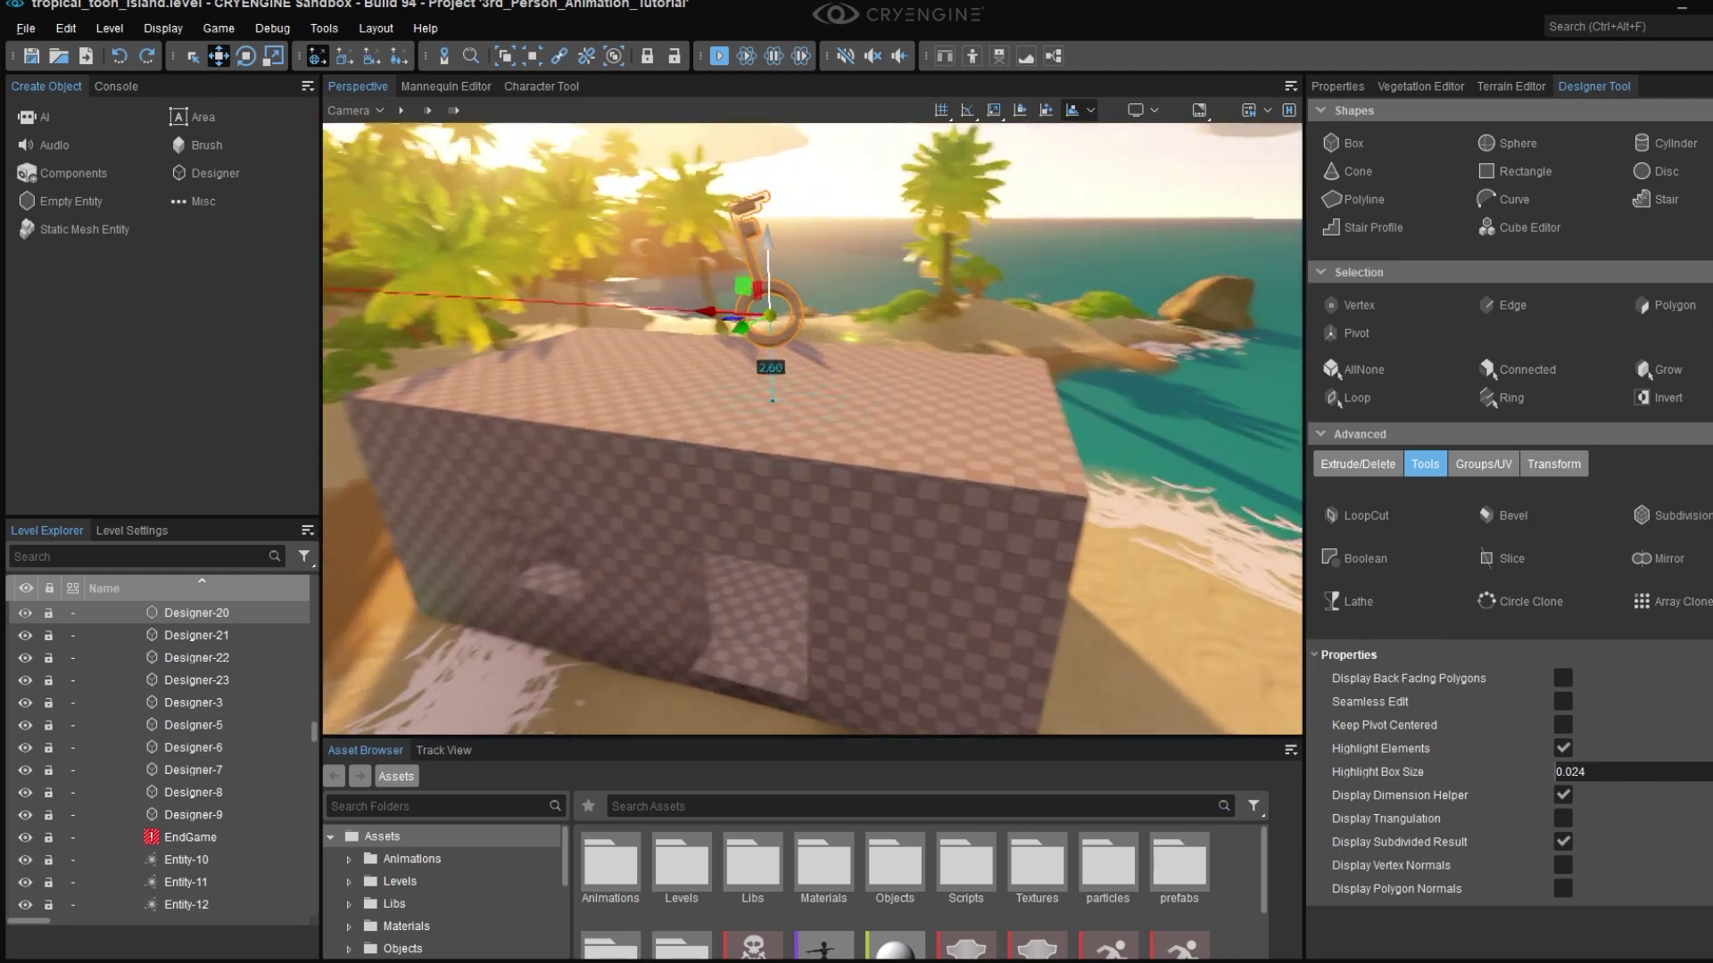
pyautogui.moveTo(768, 323); pyautogui.dragTo(768, 323, button='right')
pyautogui.click(861, 422)
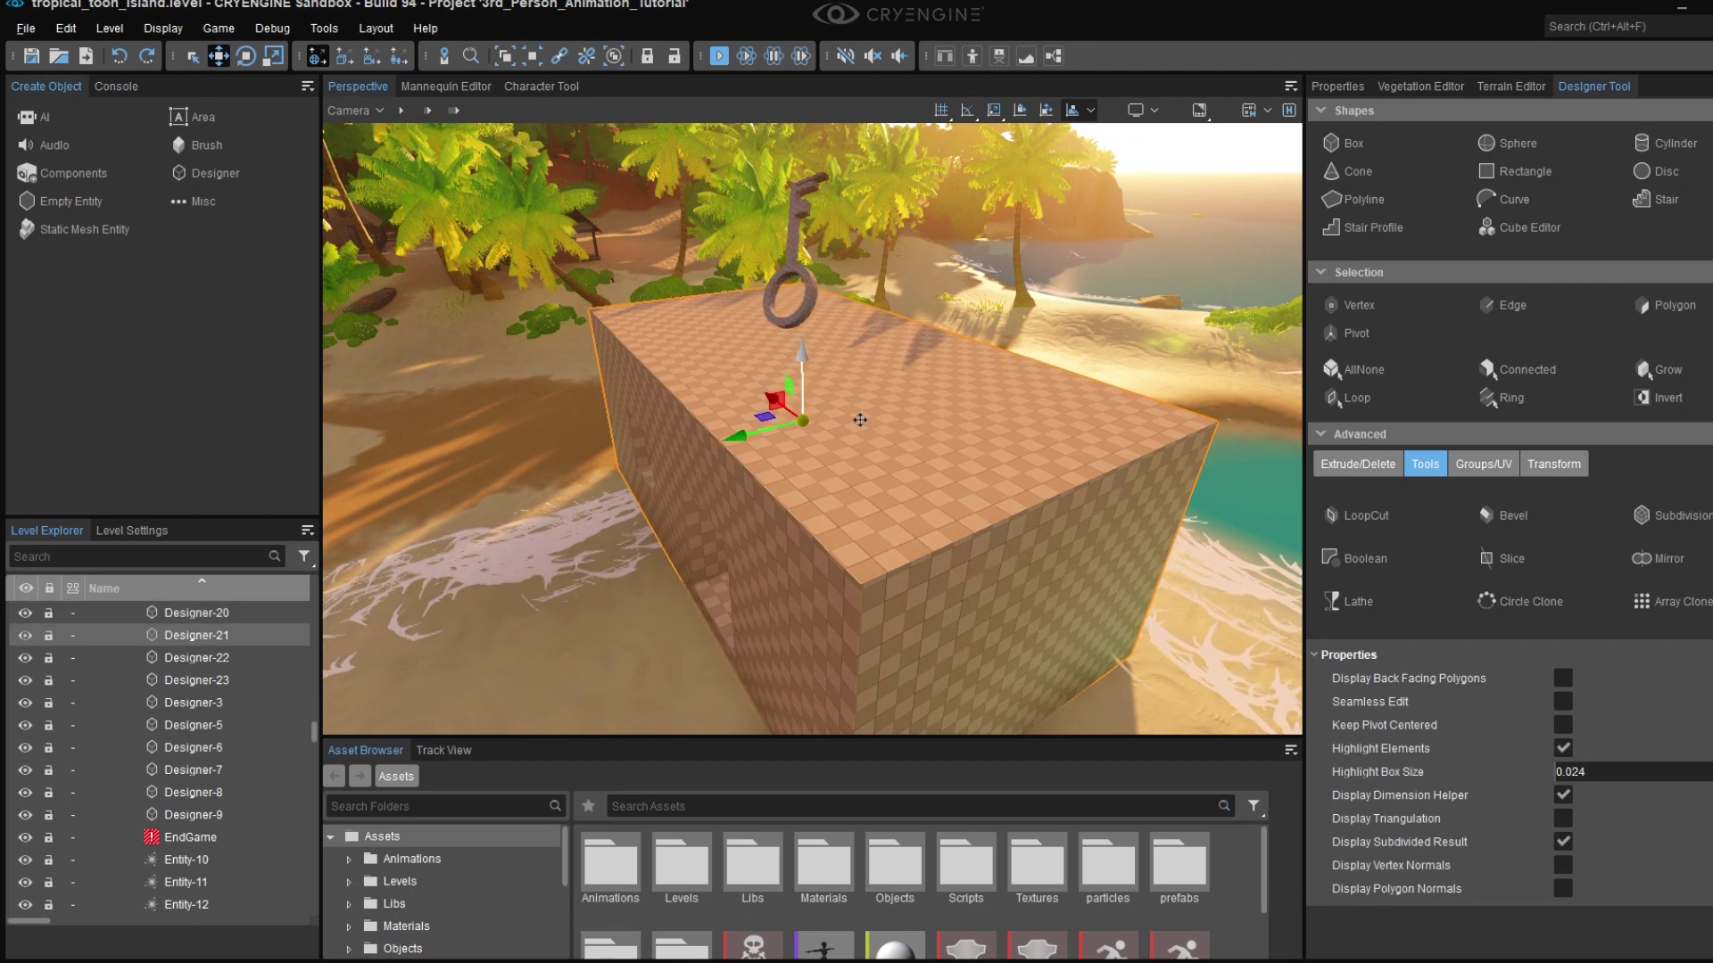
pyautogui.moveTo(862, 422); pyautogui.dragTo(862, 422, button='right')
pyautogui.click(756, 343)
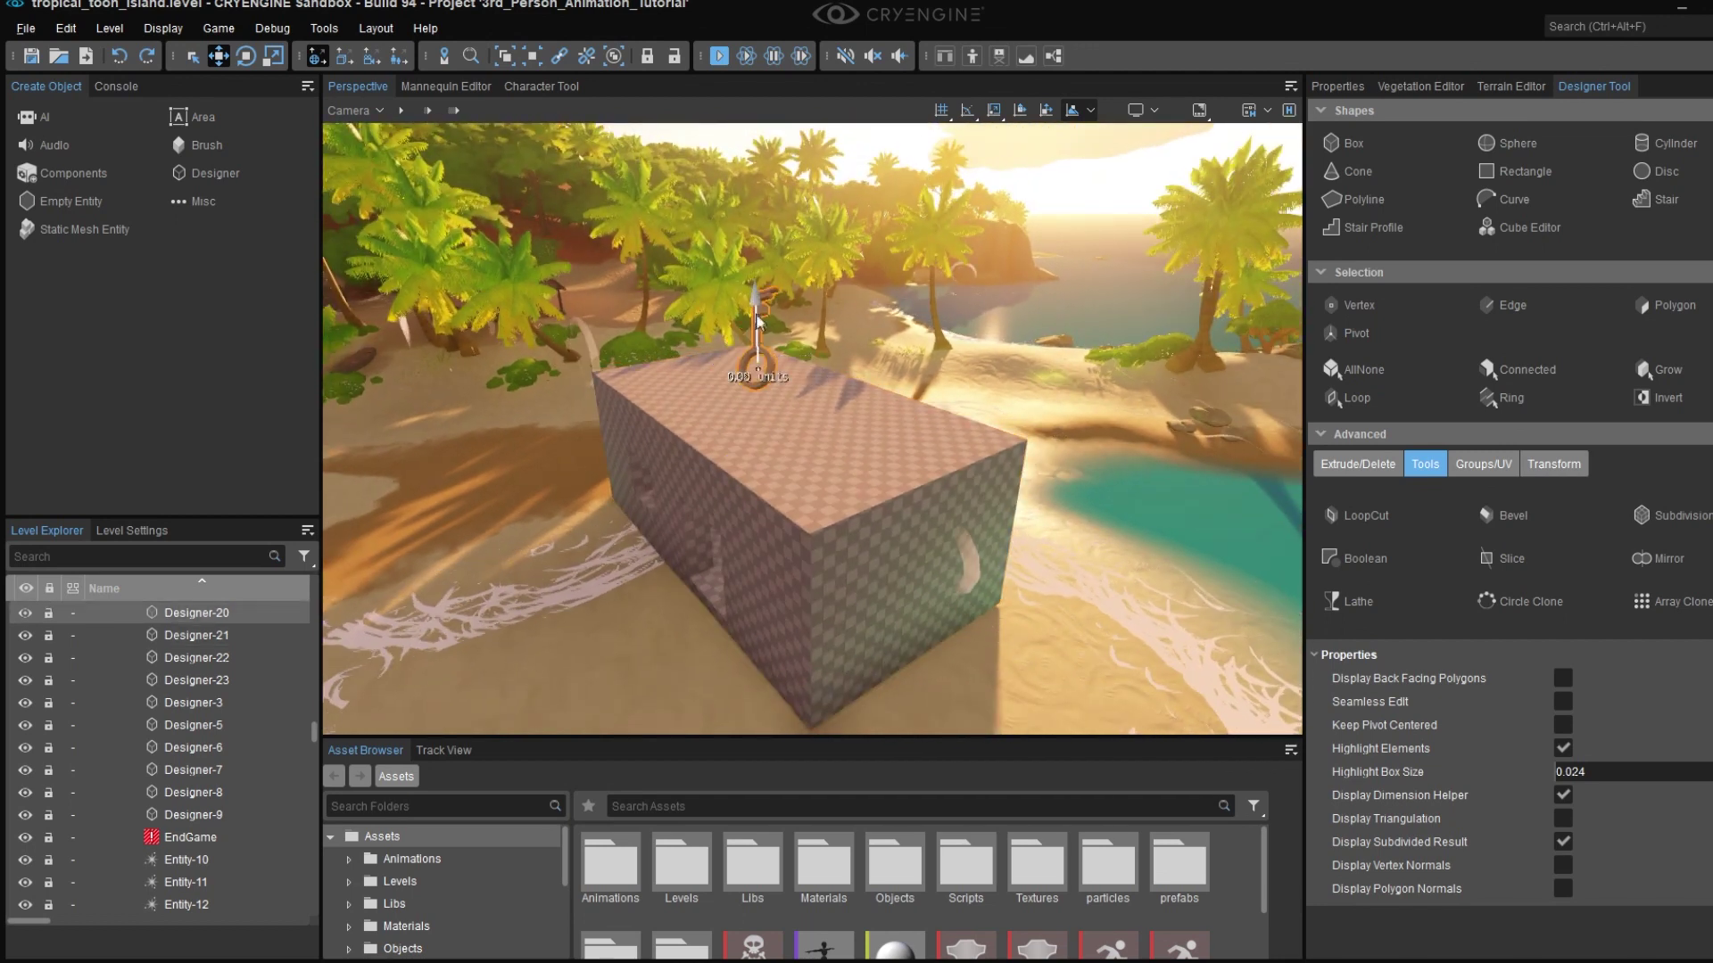
# - Inset the building's roof polygon and extrude it upward to form a narrower upper storey
pyautogui.click(800, 415)
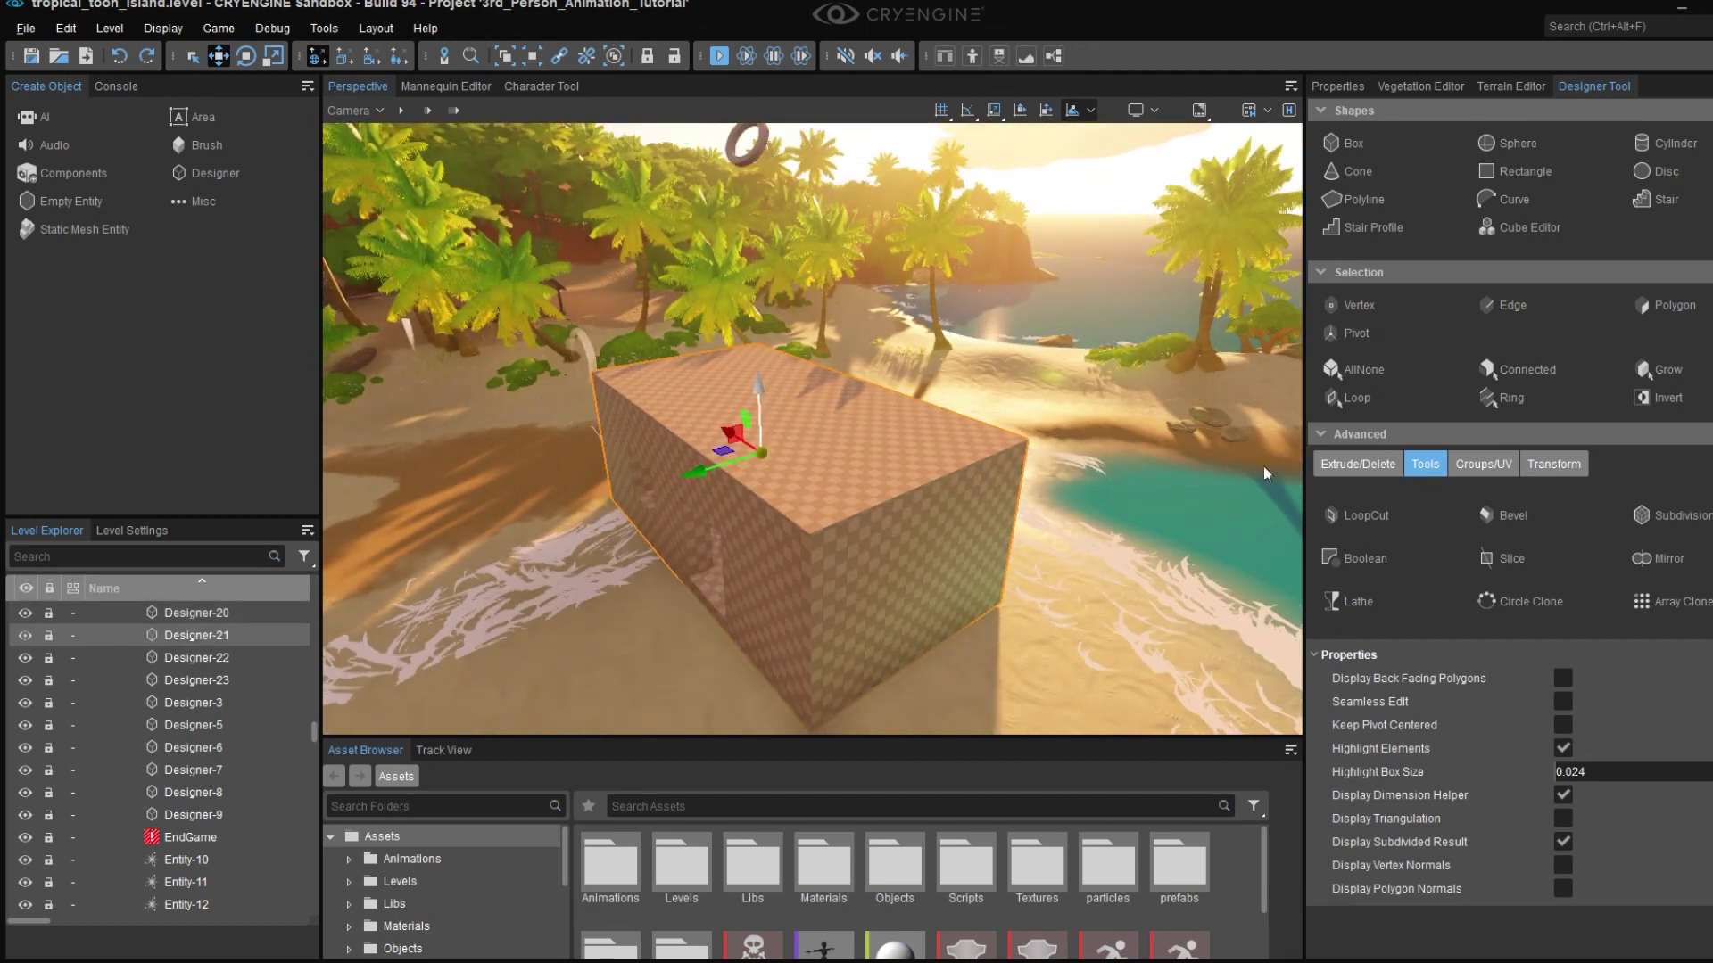
pyautogui.click(1354, 465)
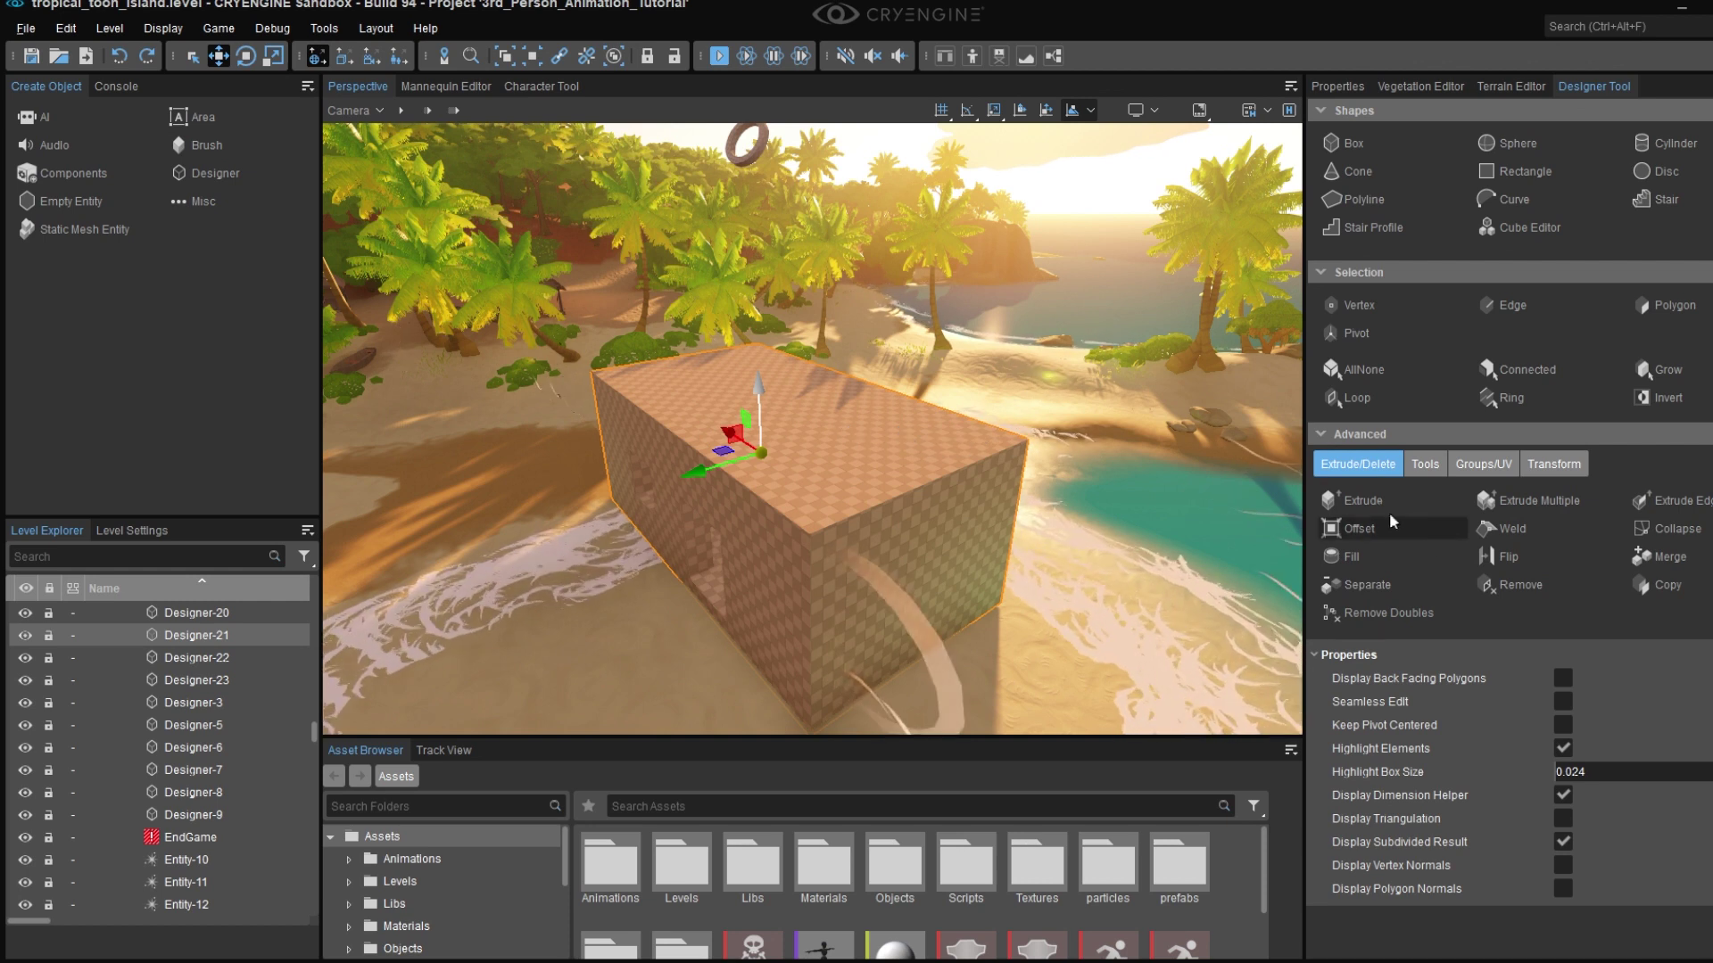
pyautogui.click(1378, 502)
pyautogui.moveTo(863, 434)
pyautogui.mouseDown()
pyautogui.moveTo(846, 195)
pyautogui.moveTo(842, 219)
pyautogui.mouseUp()
pyautogui.press('Escape')
pyautogui.press('Escape')
pyautogui.moveTo(906, 410); pyautogui.dragTo(1256, 387, button='right')
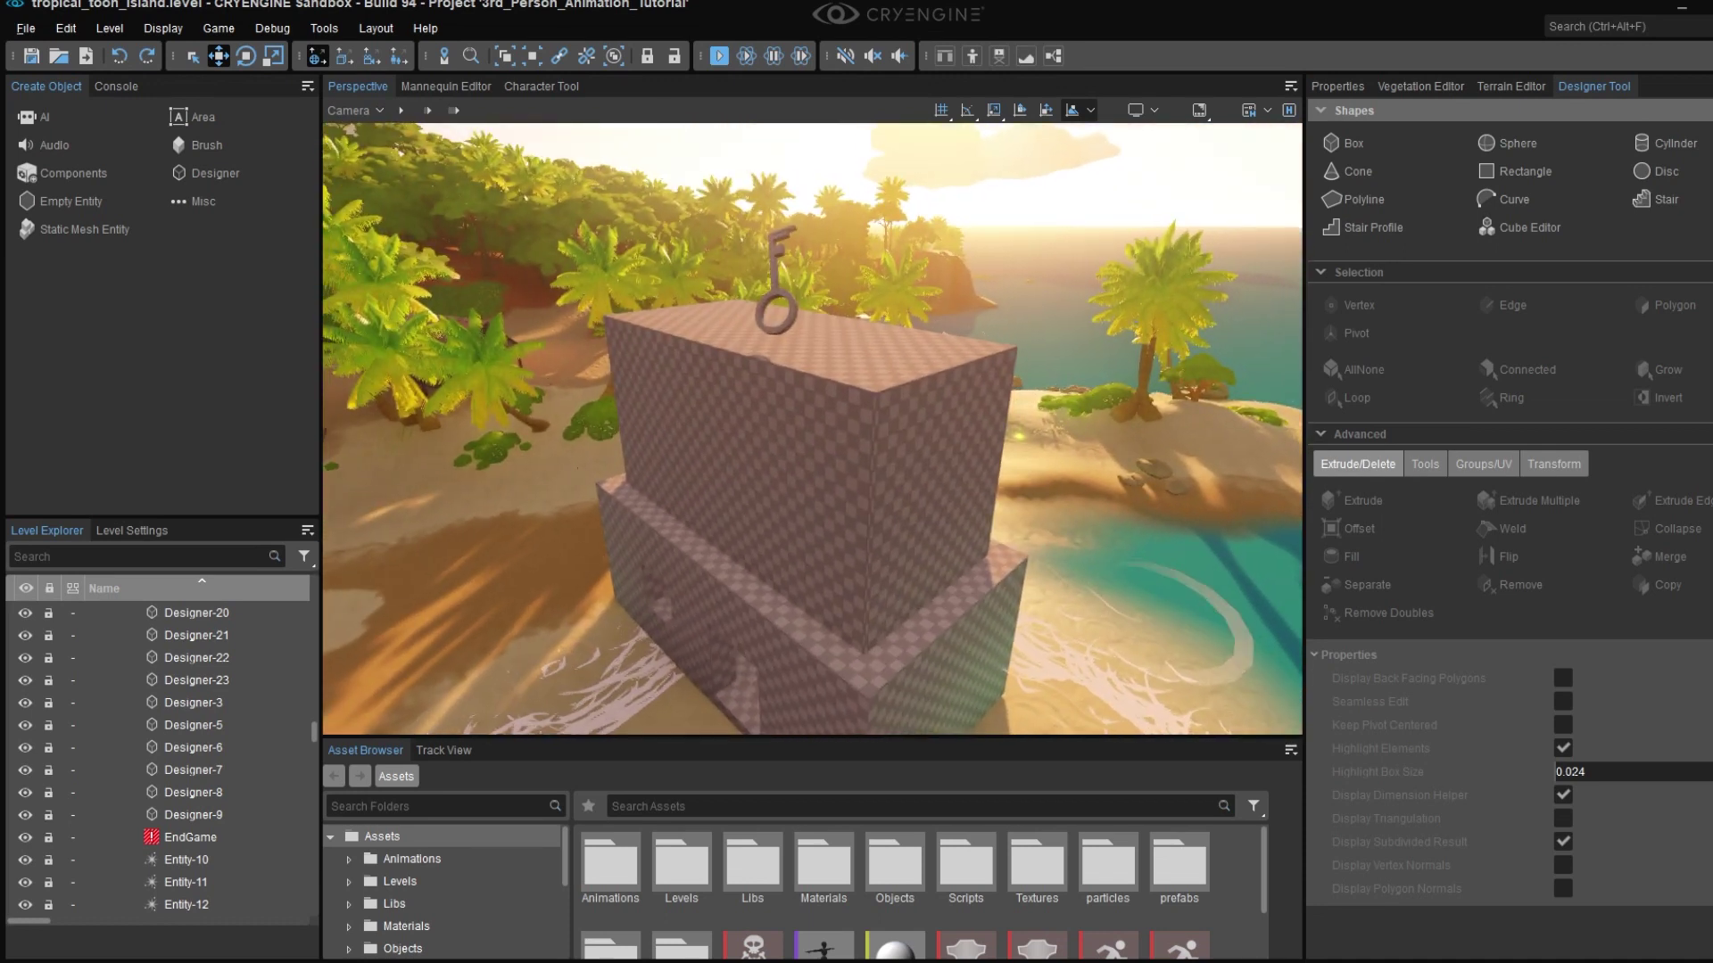
pyautogui.moveTo(923, 392); pyautogui.dragTo(892, 414, button='right')
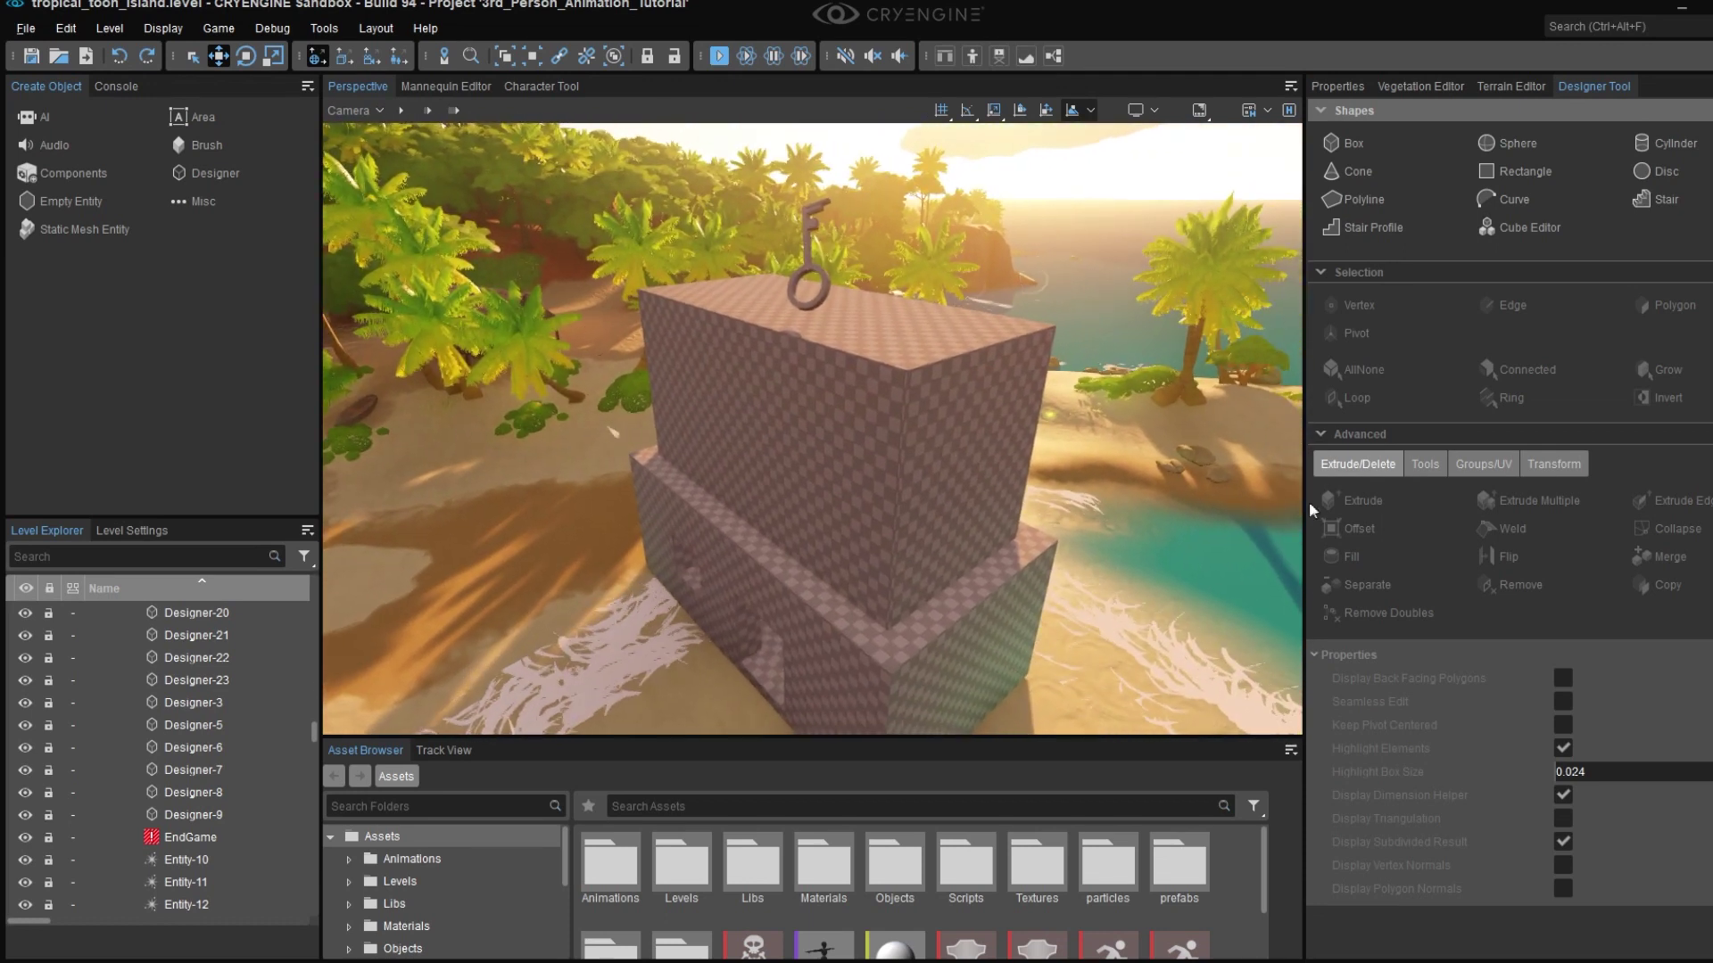
# - Reduce the upper storey's height by extruding its top face down to a total building height of about 15.4
pyautogui.click(1035, 491)
pyautogui.click(1360, 501)
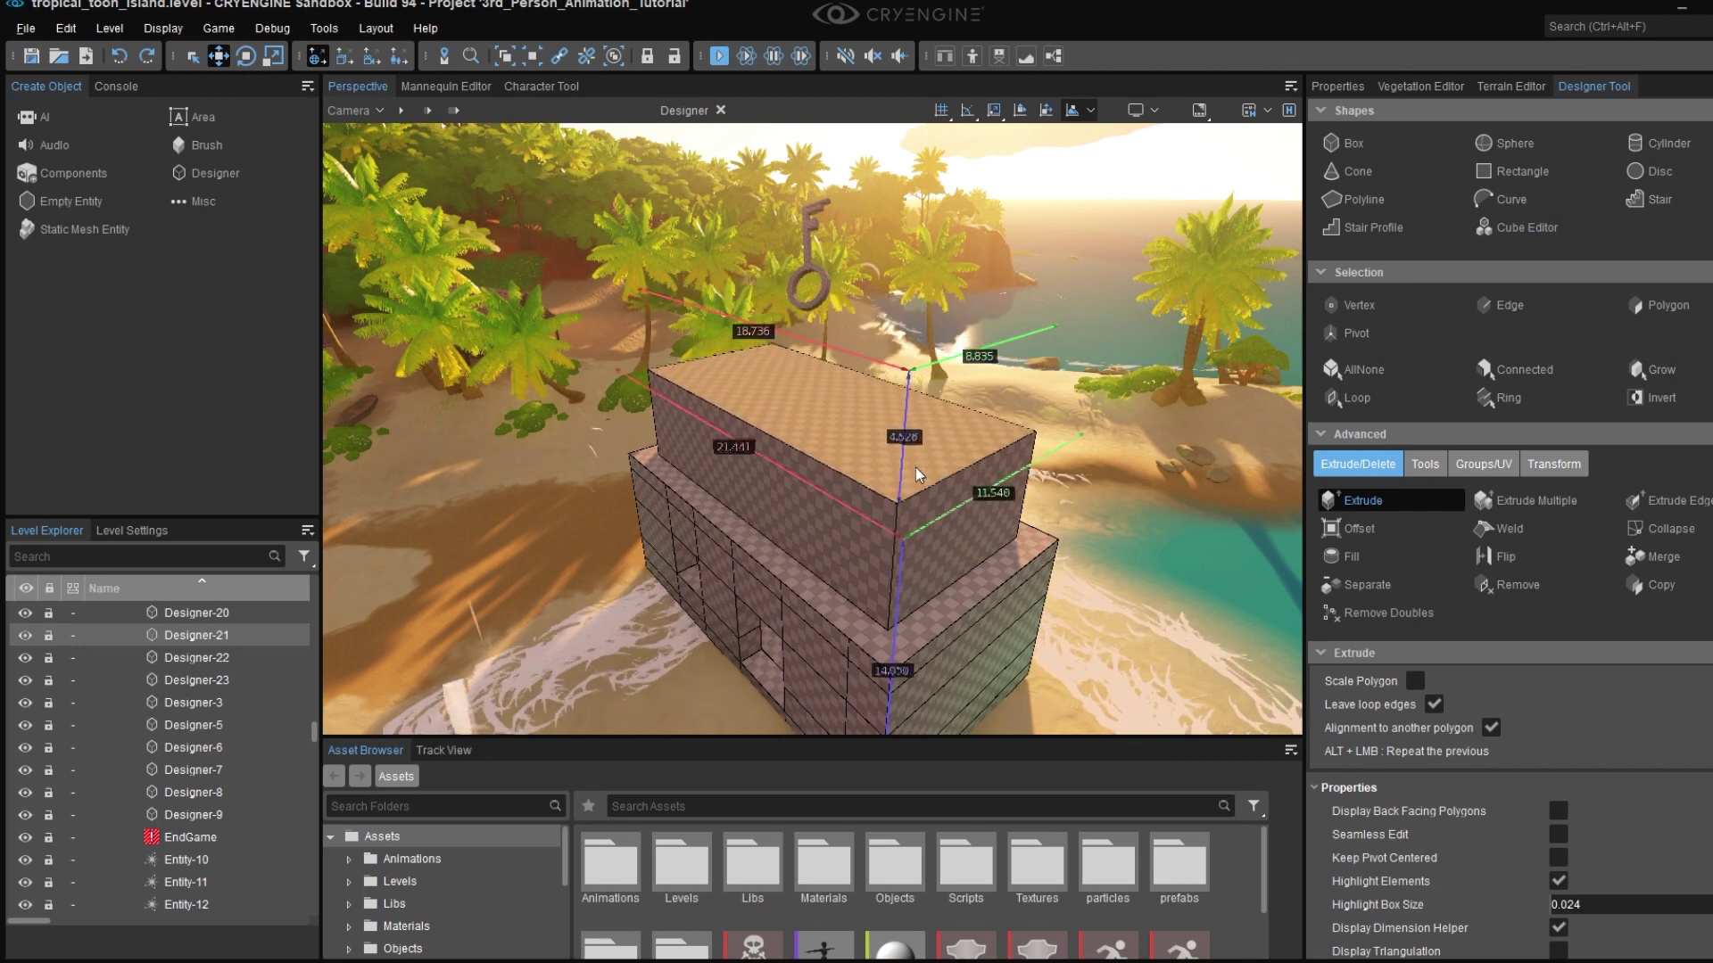
pyautogui.moveTo(916, 467); pyautogui.dragTo(916, 426)
pyautogui.moveTo(959, 482); pyautogui.dragTo(781, 359, button='right')
pyautogui.press('w')
pyautogui.press('s')
pyautogui.press('Escape')
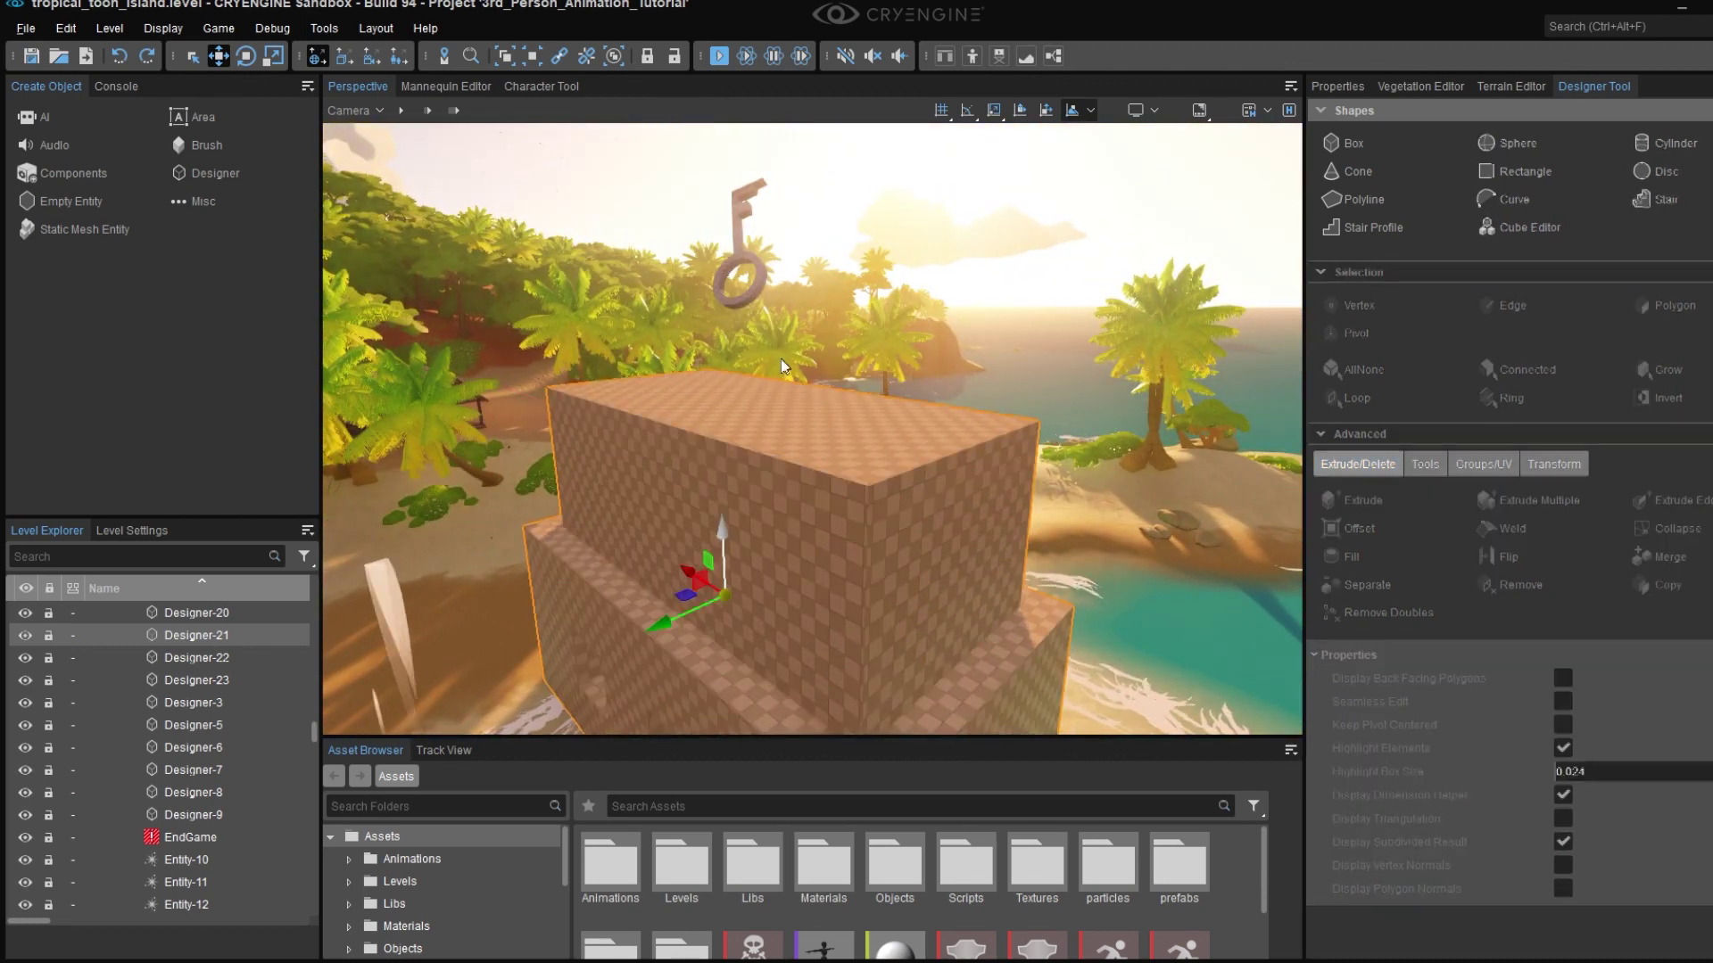
# - Lower the key so it stands on the upper storey's roof and deselect it
pyautogui.click(737, 261)
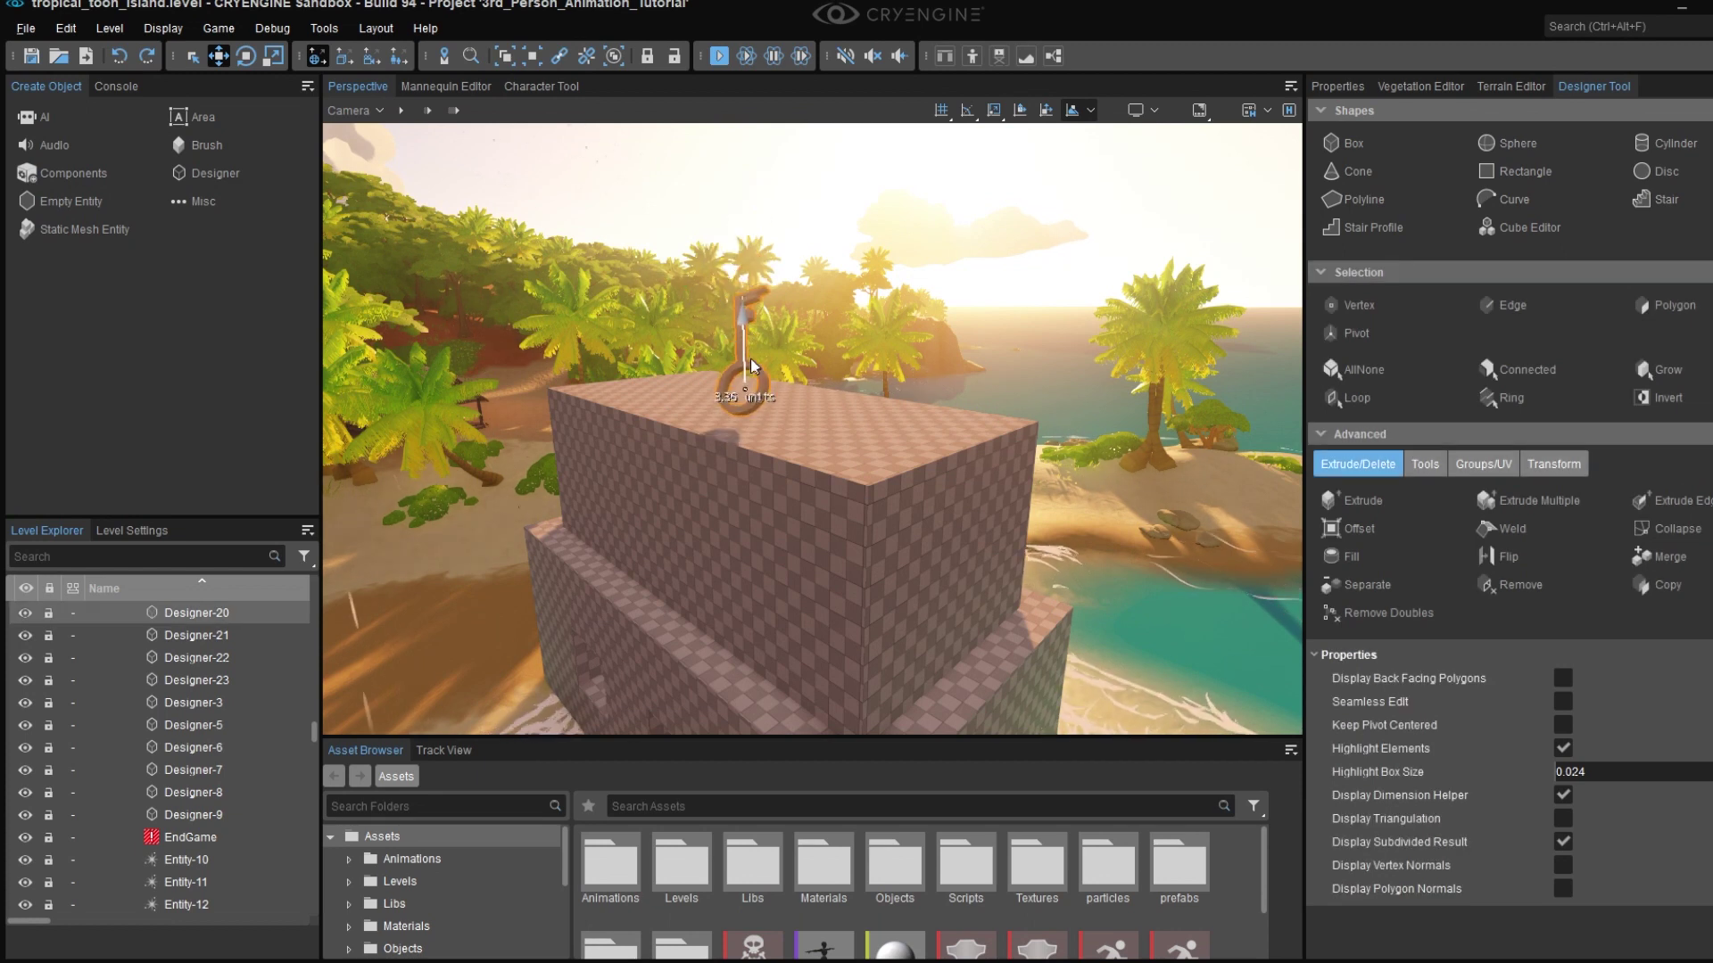
pyautogui.moveTo(751, 359); pyautogui.dragTo(742, 389)
pyautogui.press('Escape')
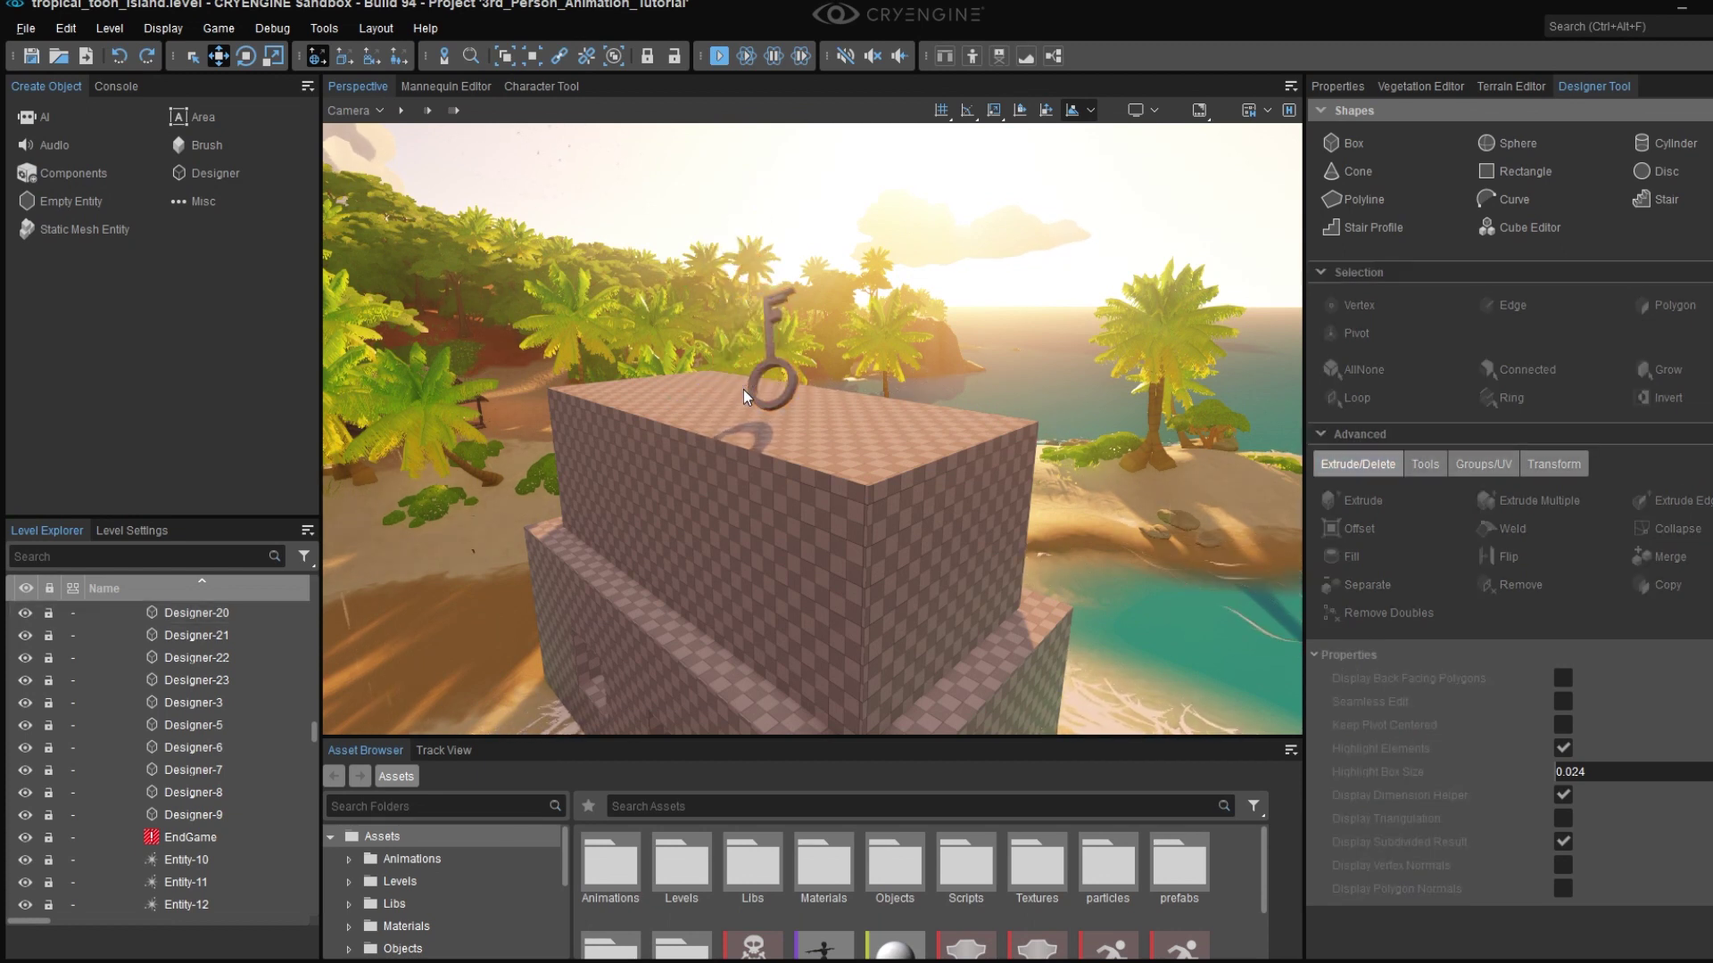
# - Add three vertical loop cuts with LoopCut, spaced across the building's narrow end wall
pyautogui.moveTo(768, 446); pyautogui.dragTo(821, 428, button='right')
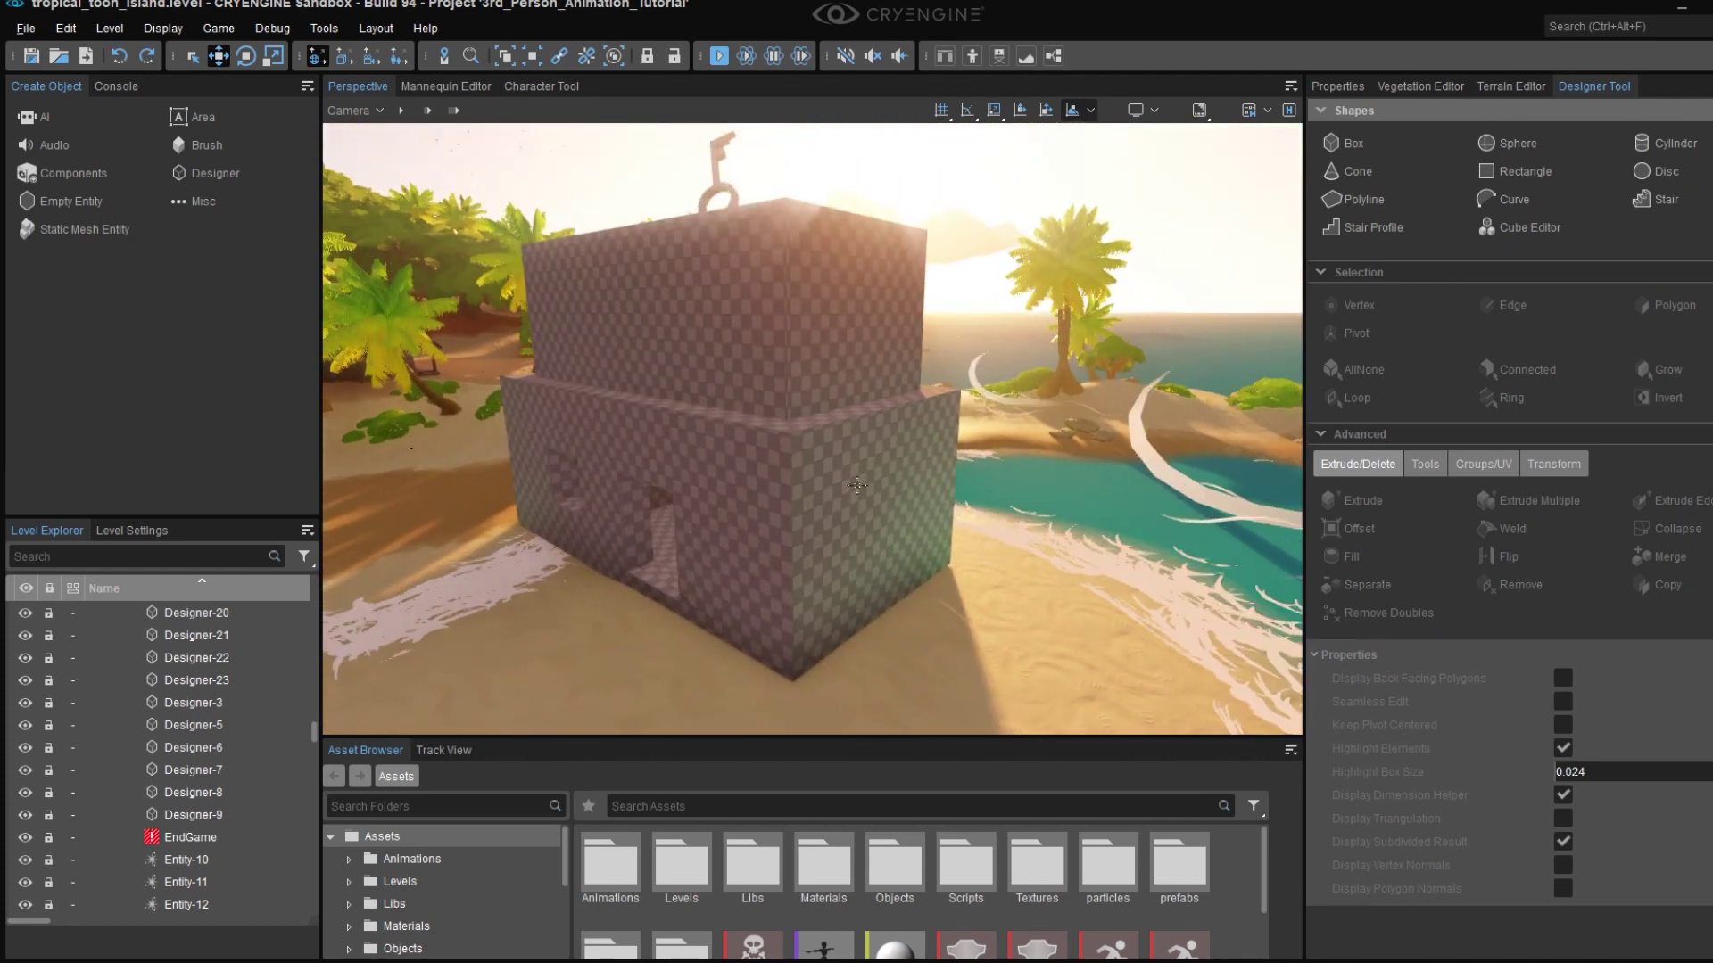
pyautogui.click(821, 428)
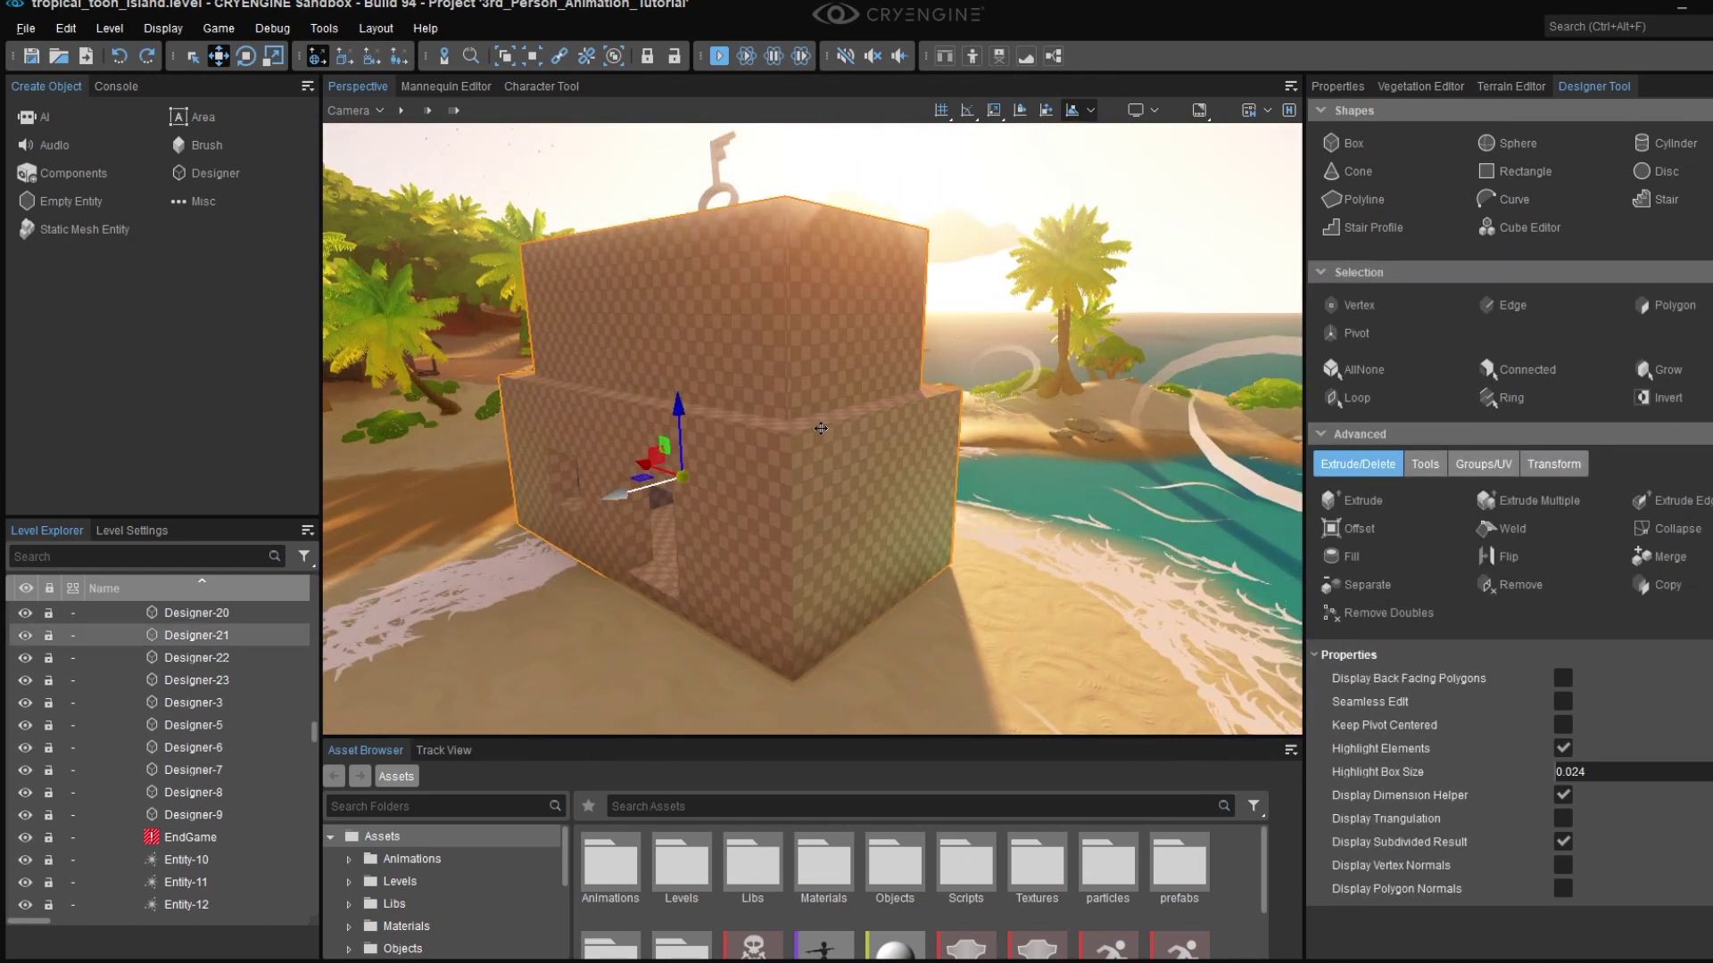
pyautogui.click(1429, 466)
pyautogui.press('d')
pyautogui.moveTo(954, 383); pyautogui.dragTo(866, 437, button='right')
pyautogui.press('a')
pyautogui.click(1389, 516)
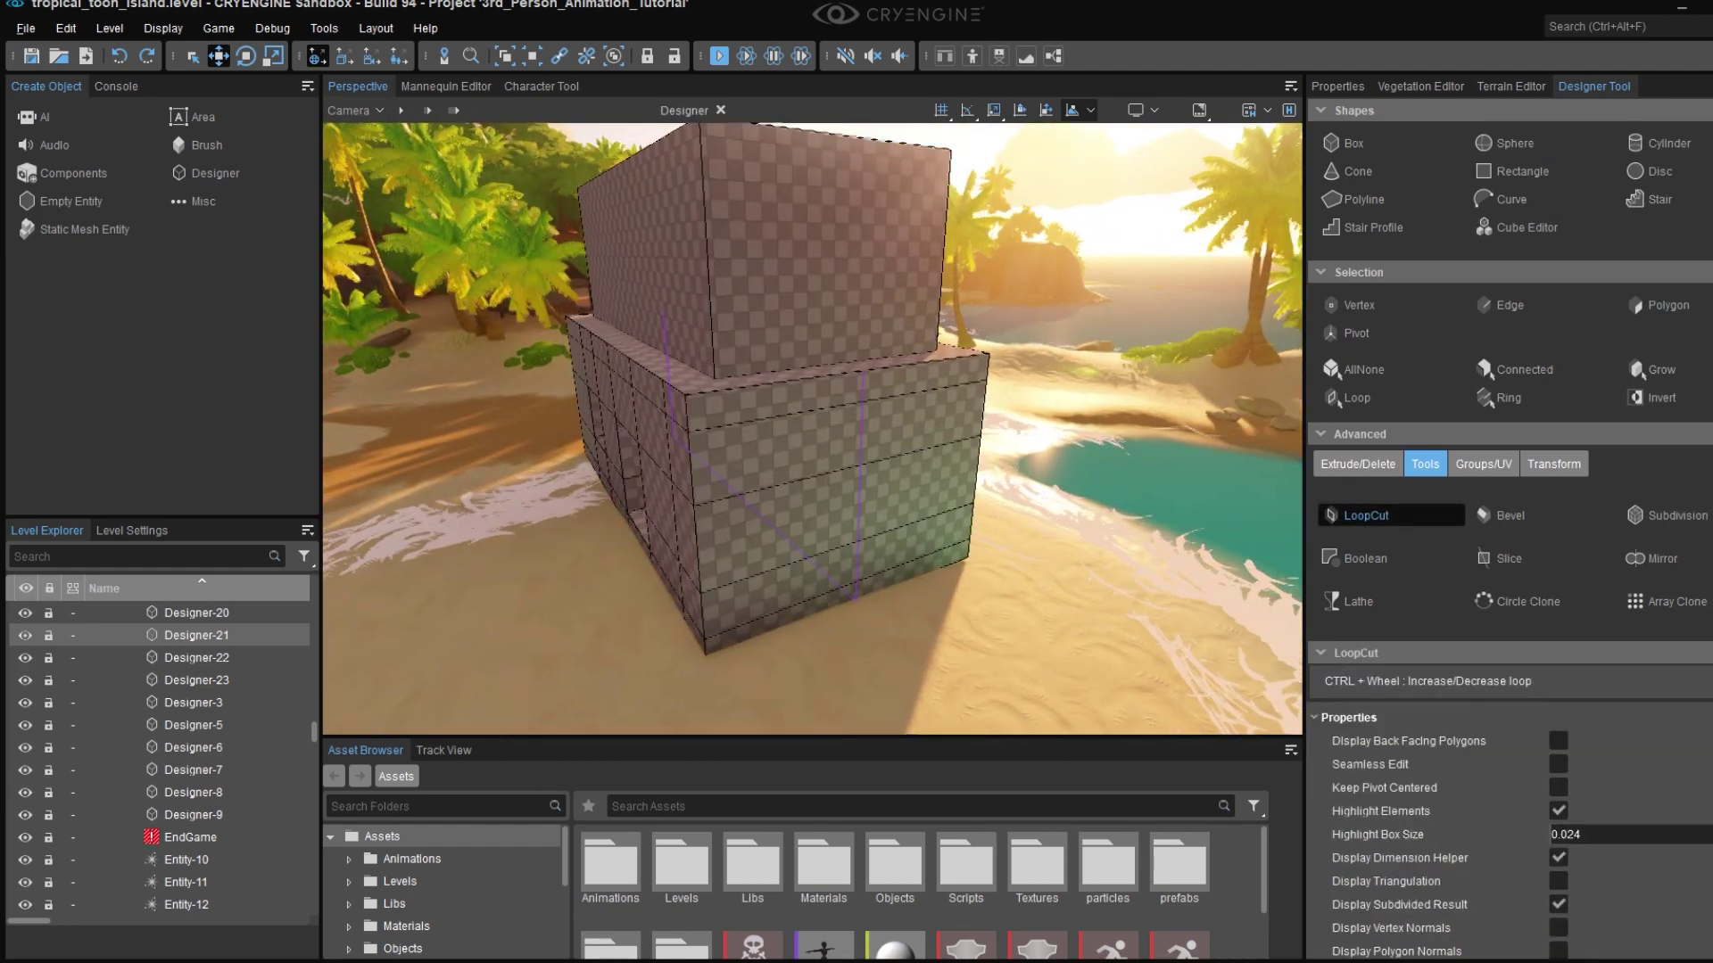
pyautogui.press('a')
pyautogui.moveTo(866, 499)
pyautogui.mouseDown(button='right')
pyautogui.moveTo(891, 506)
pyautogui.moveTo(864, 496)
pyautogui.mouseUp(button='right')
pyautogui.press('d')
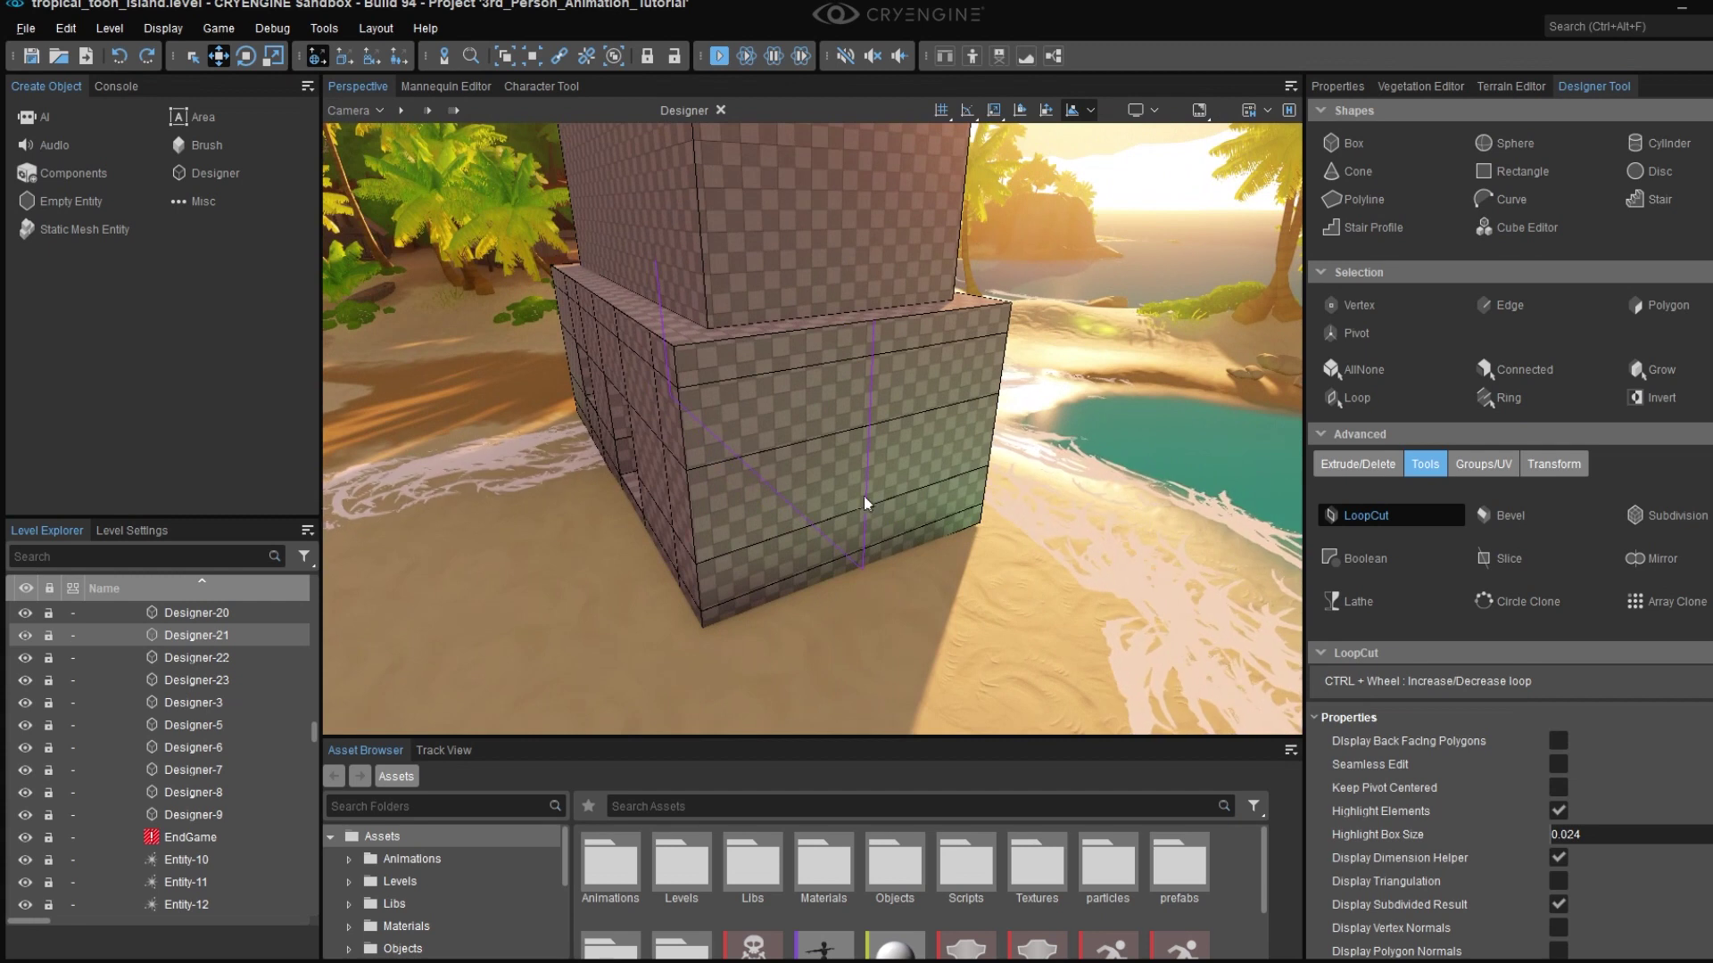
pyautogui.click(758, 522)
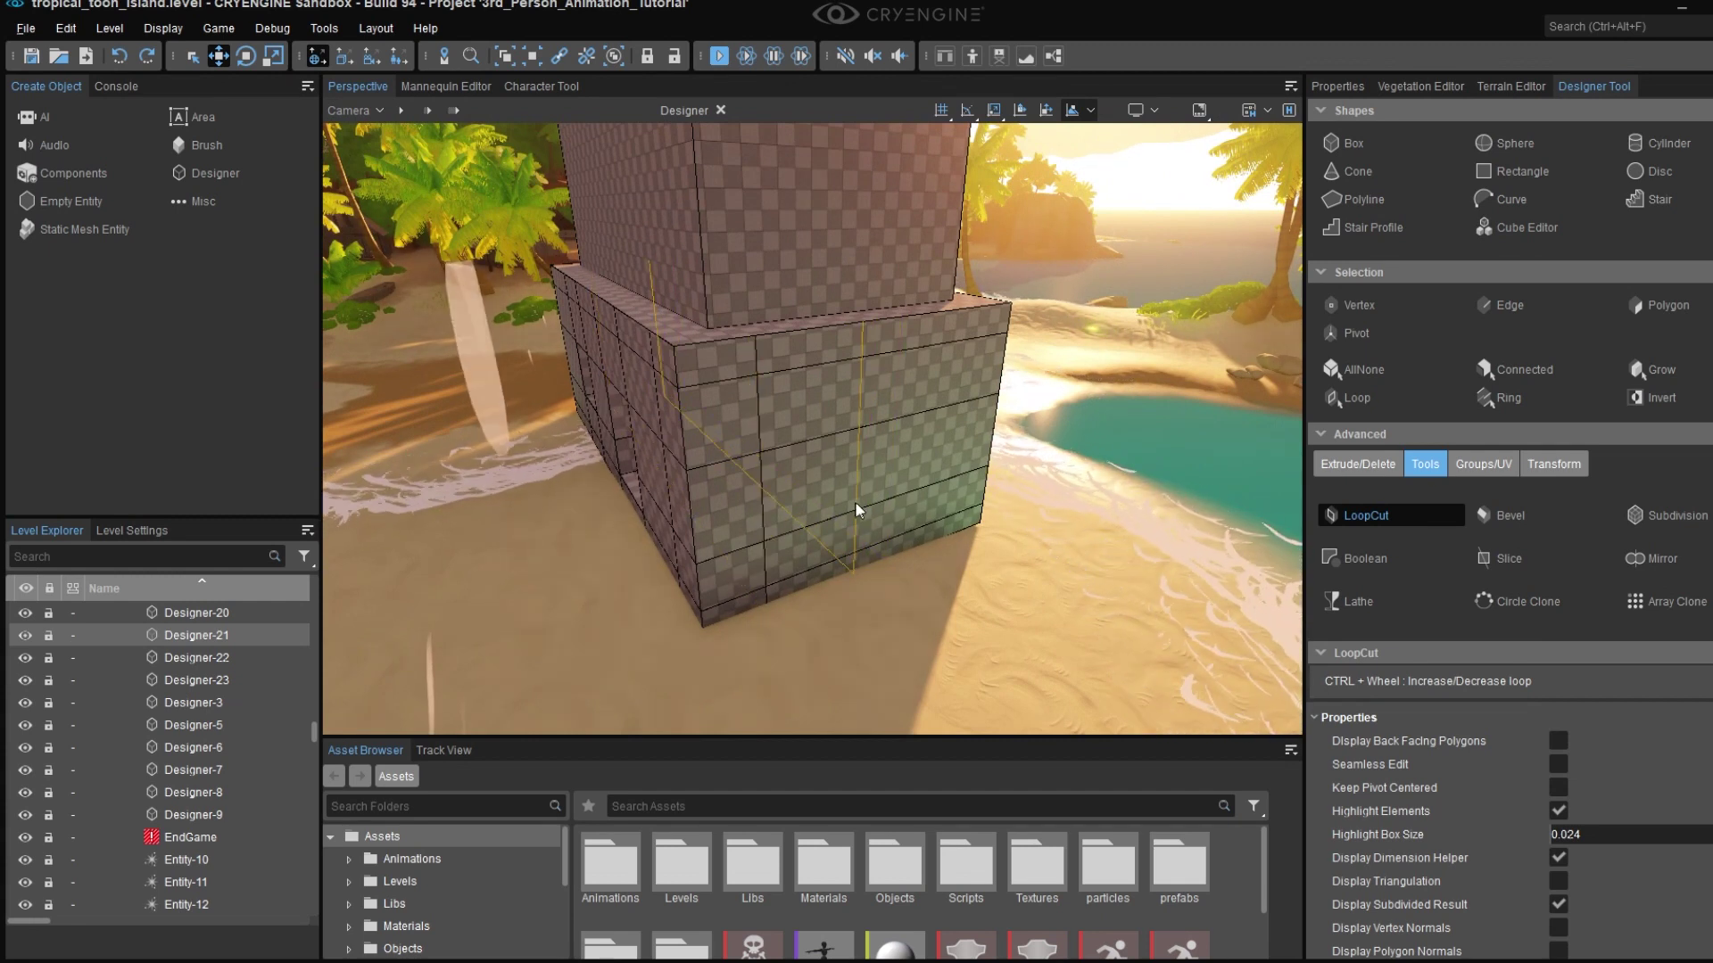
pyautogui.click(879, 503)
pyautogui.click(957, 488)
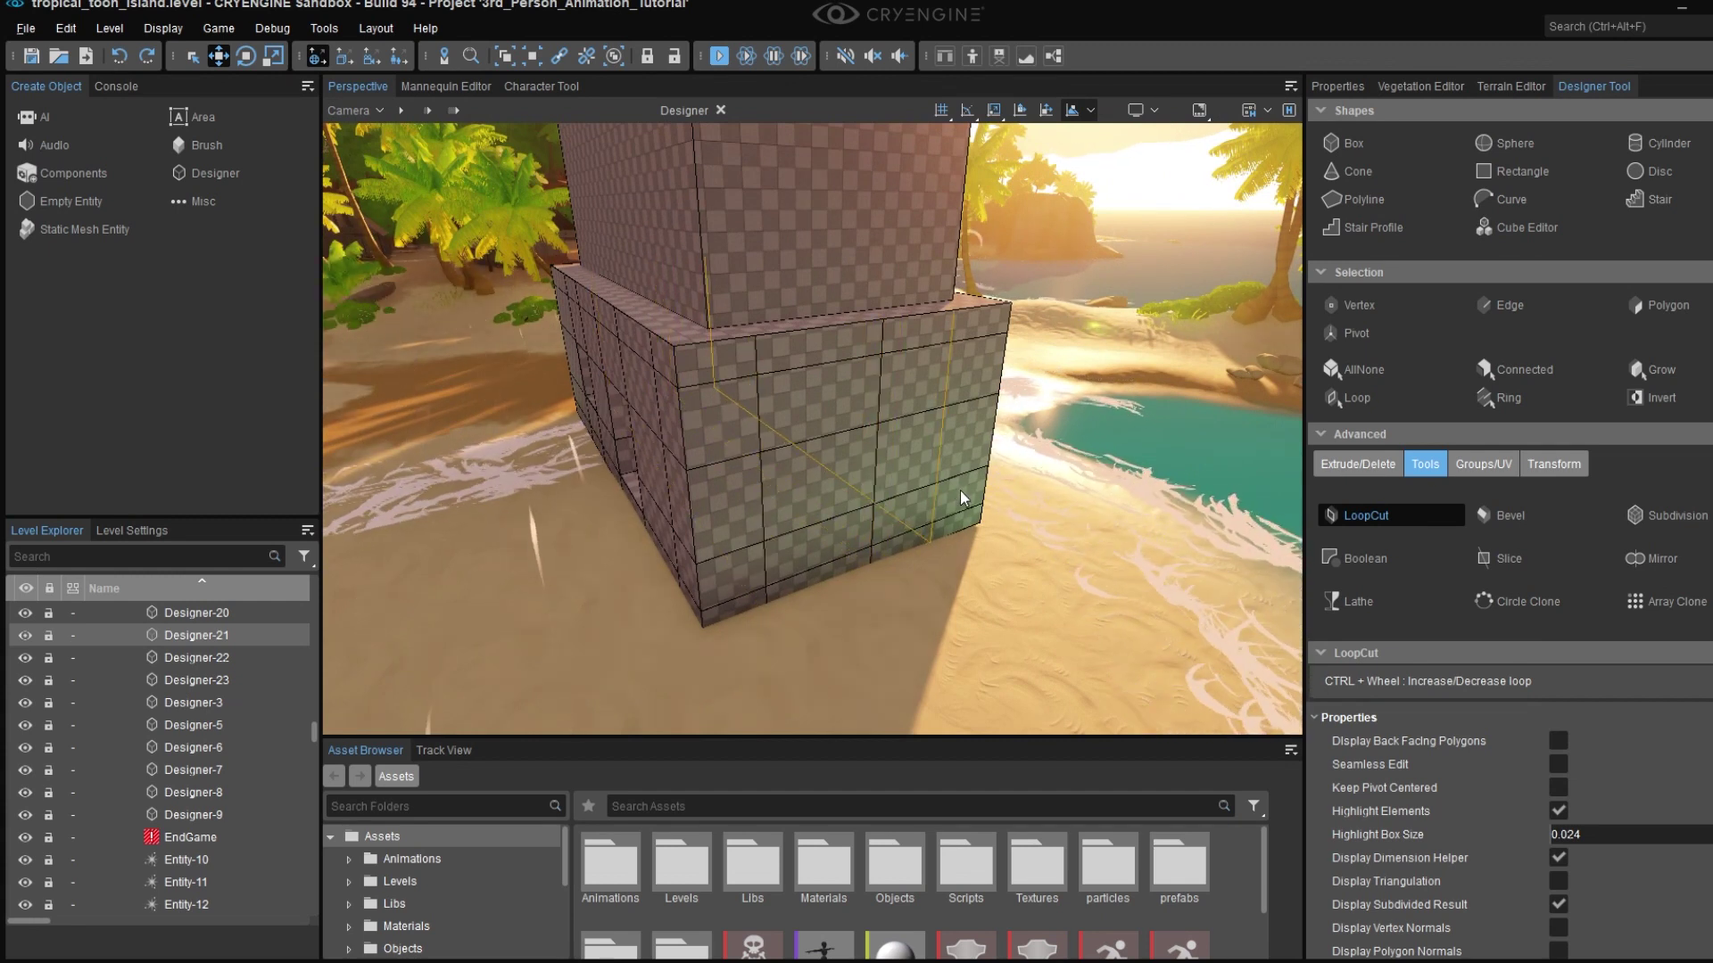
# - Add three horizontal loop cuts around the upper storey, near its base, middle and top
pyautogui.press('d')
pyautogui.press('d')
pyautogui.moveTo(998, 496); pyautogui.dragTo(780, 405, button='right')
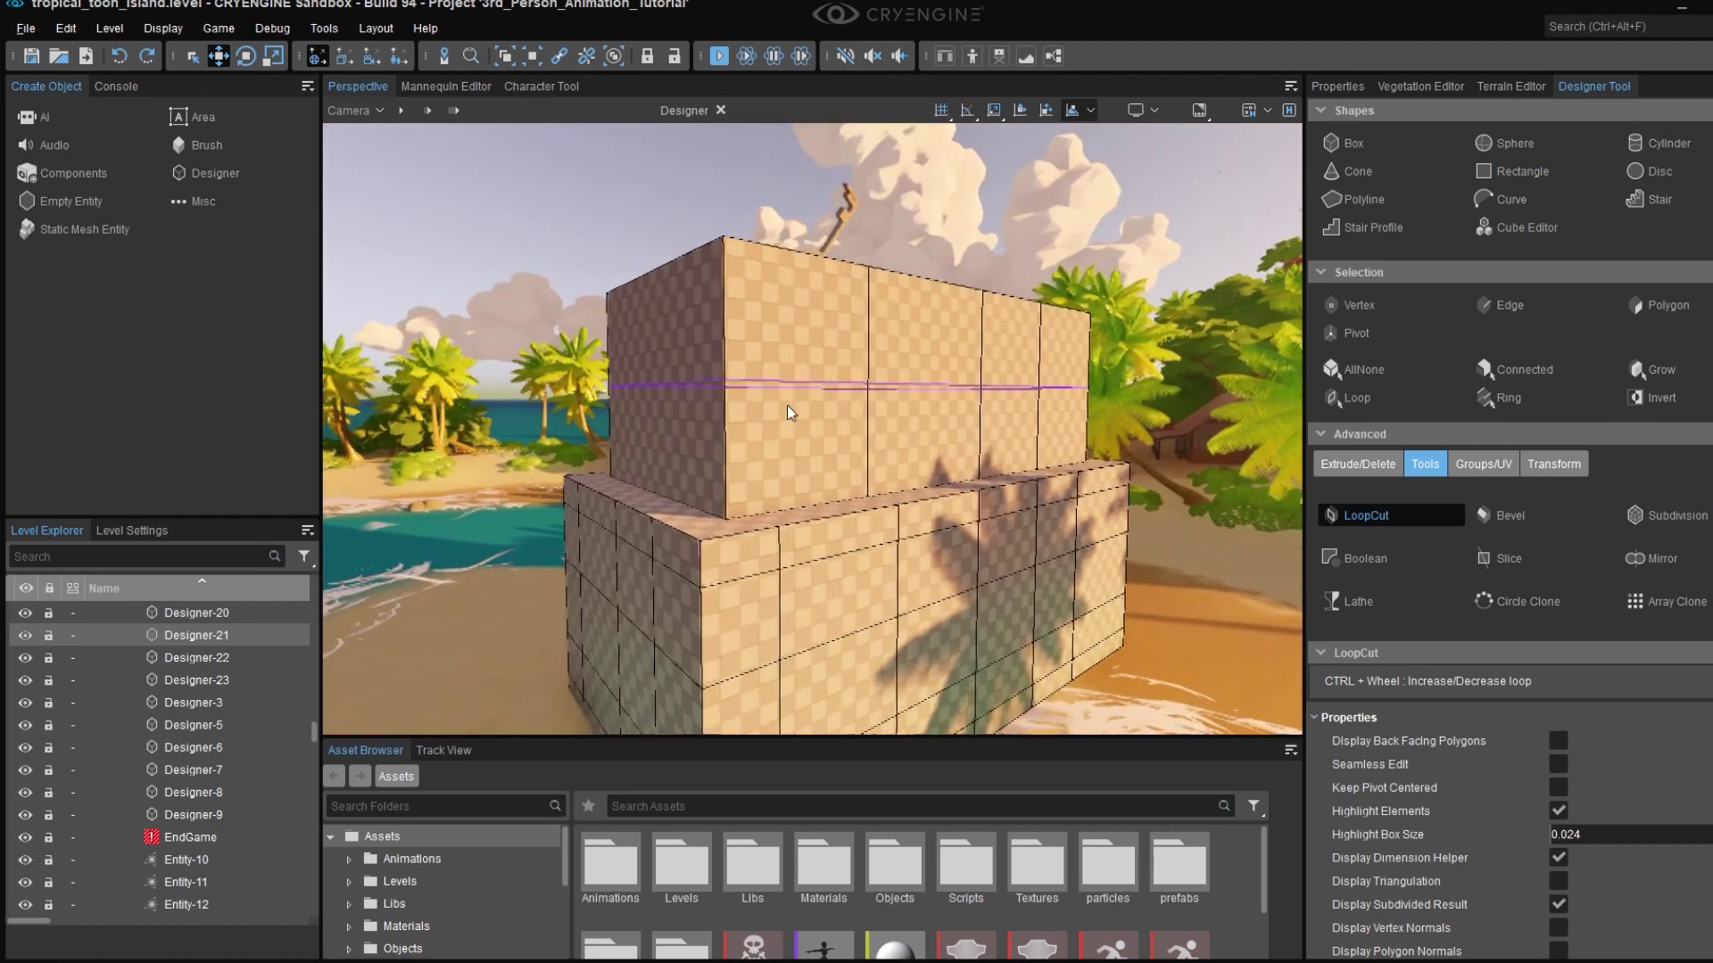
pyautogui.moveTo(787, 406); pyautogui.dragTo(803, 453)
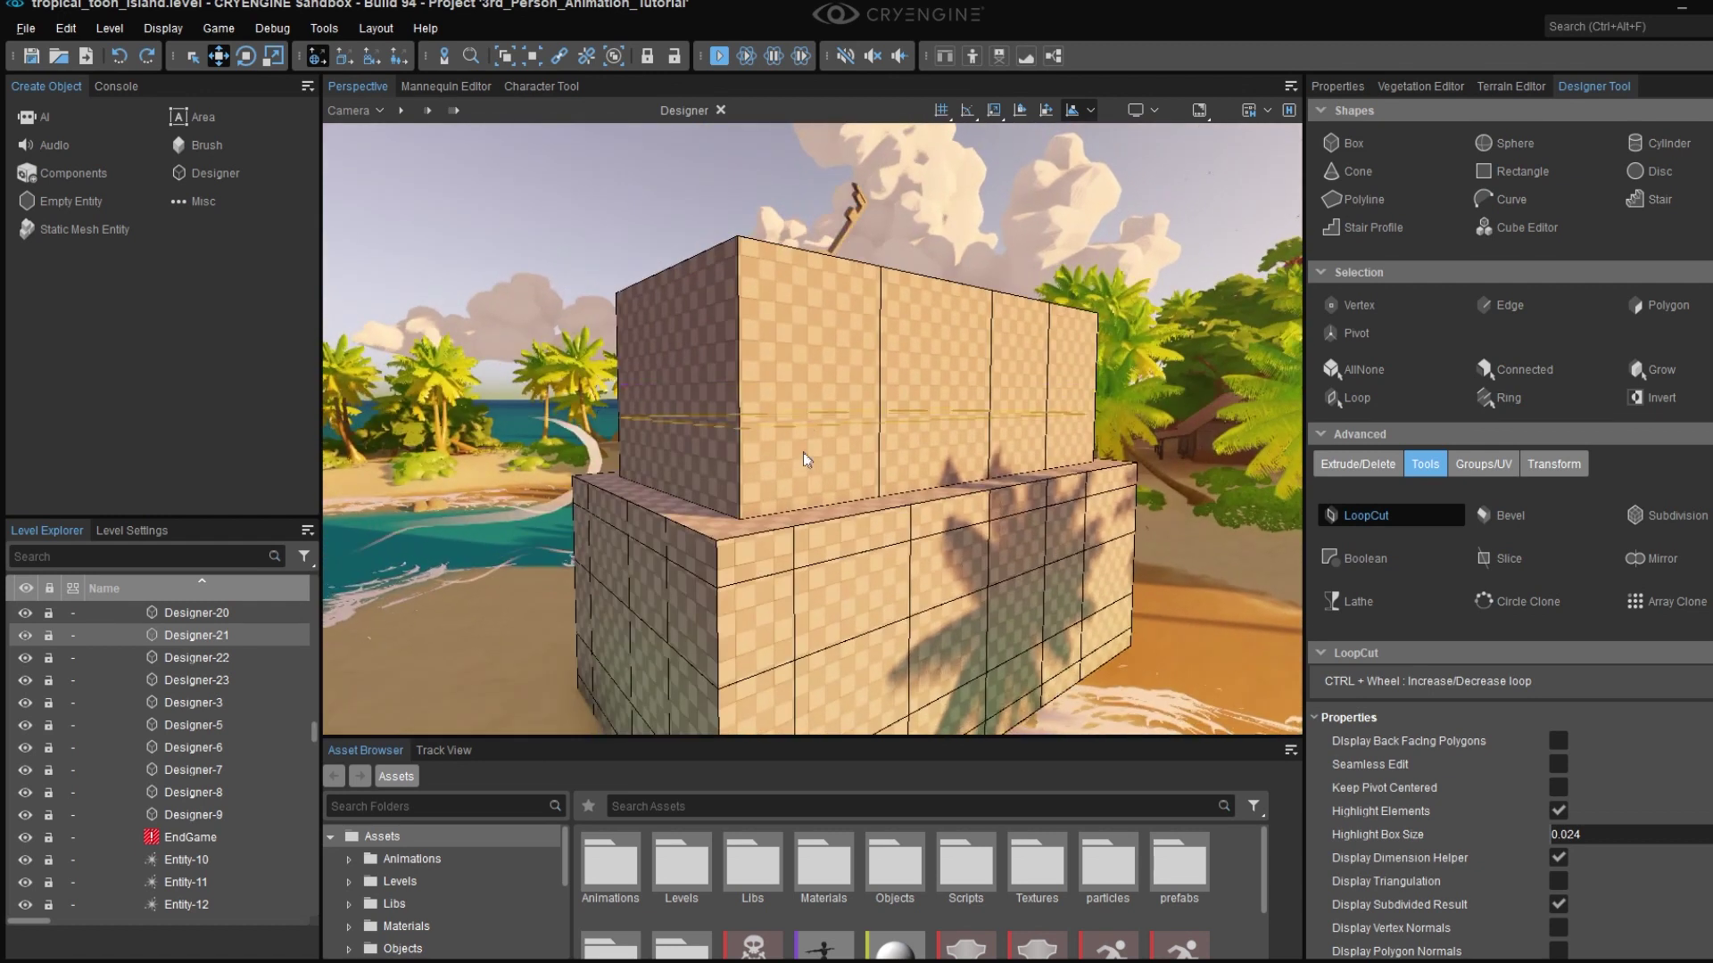
pyautogui.click(771, 357)
pyautogui.keyDown('ctrl'); pyautogui.scroll(1, 771, 285); pyautogui.keyUp('ctrl')
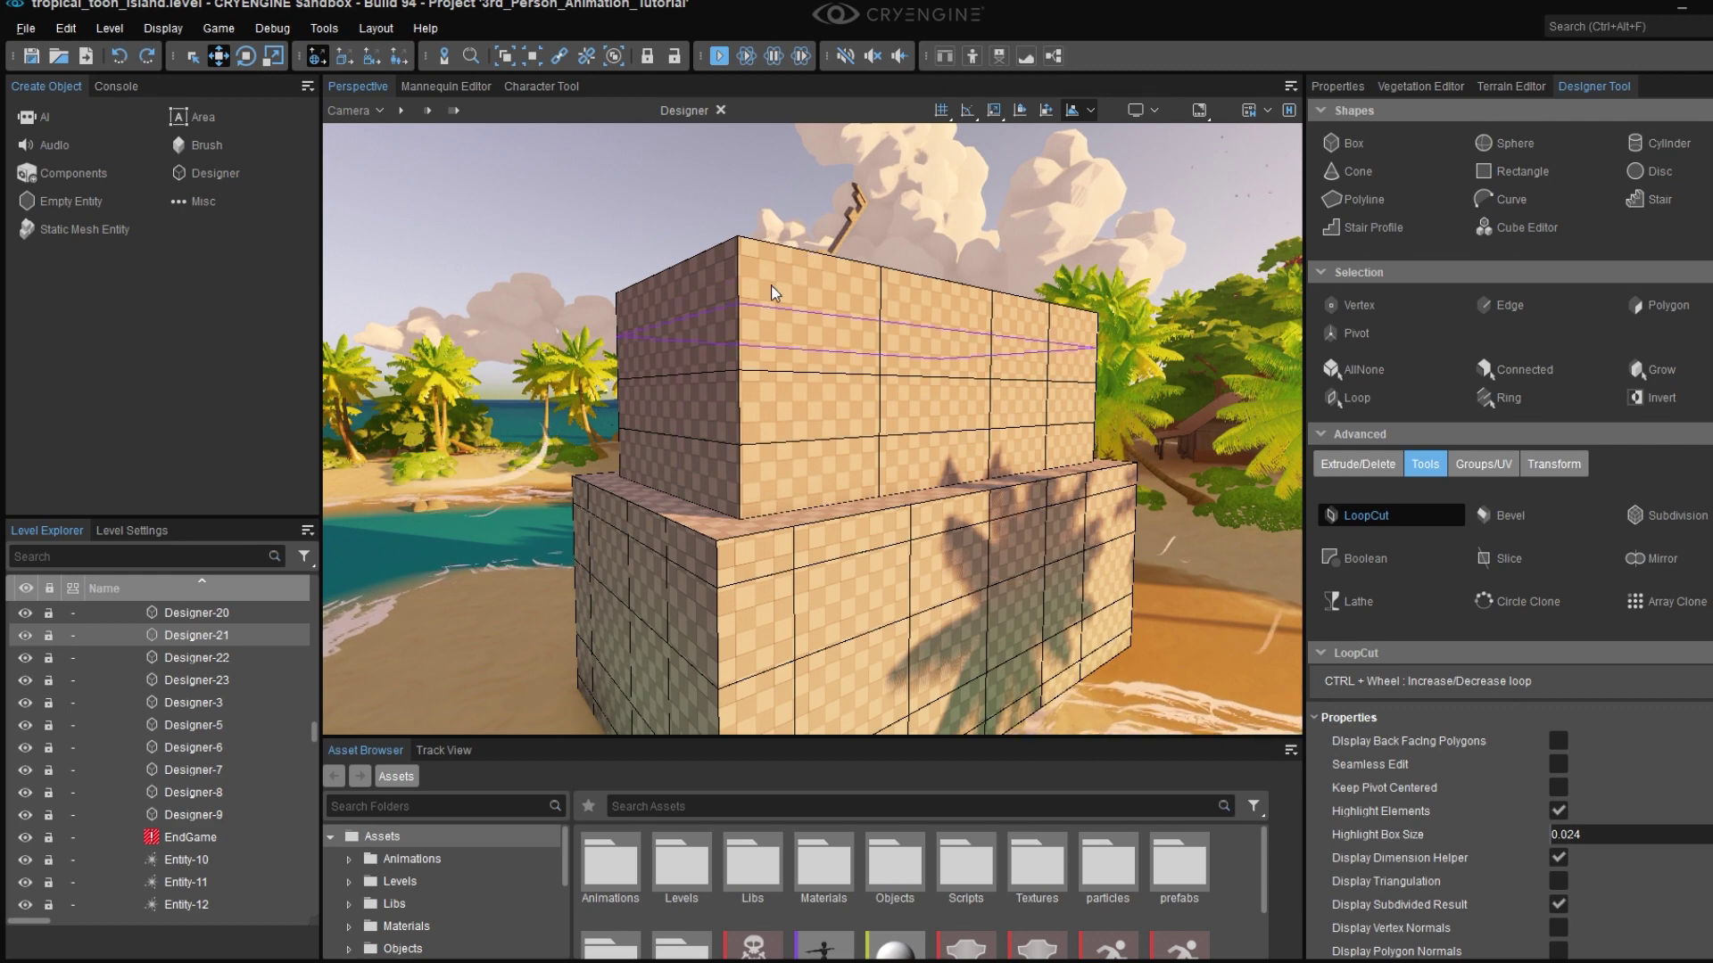
pyautogui.click(770, 284)
# - Extrude two polygons of the lower storey's narrow end wall outward by about 3.8 as staggered platforms, the second one higher
pyautogui.moveTo(771, 281); pyautogui.dragTo(903, 363, button='right')
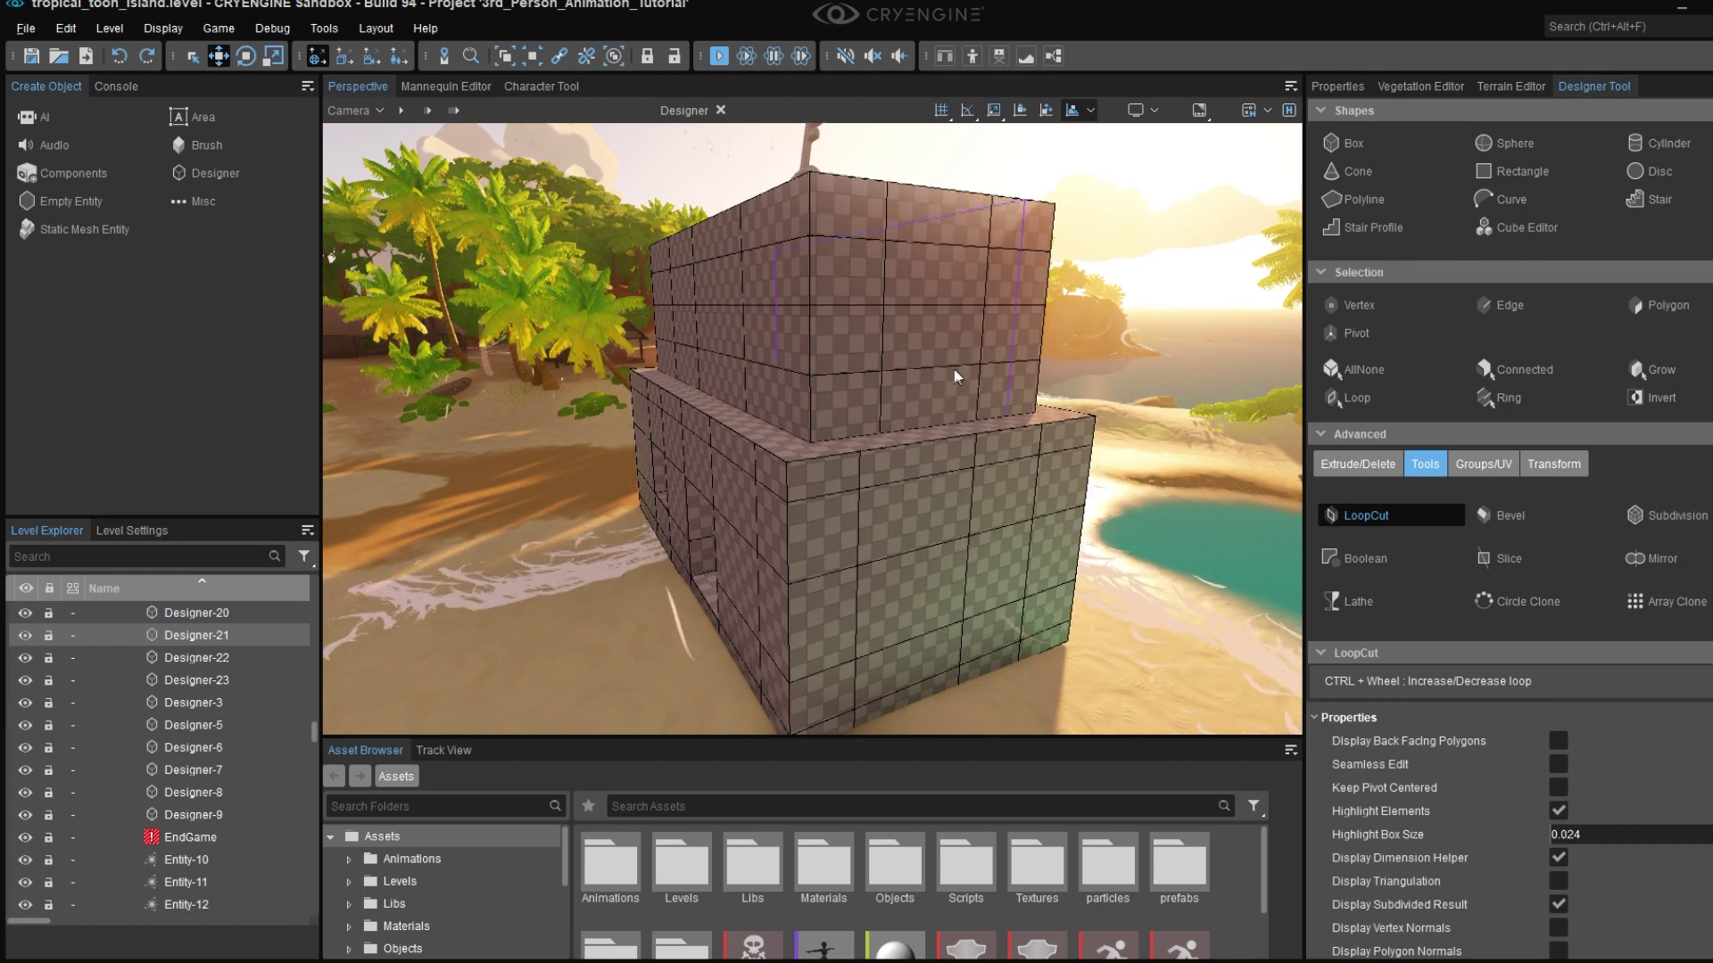
pyautogui.moveTo(954, 370); pyautogui.dragTo(1008, 375, button='right')
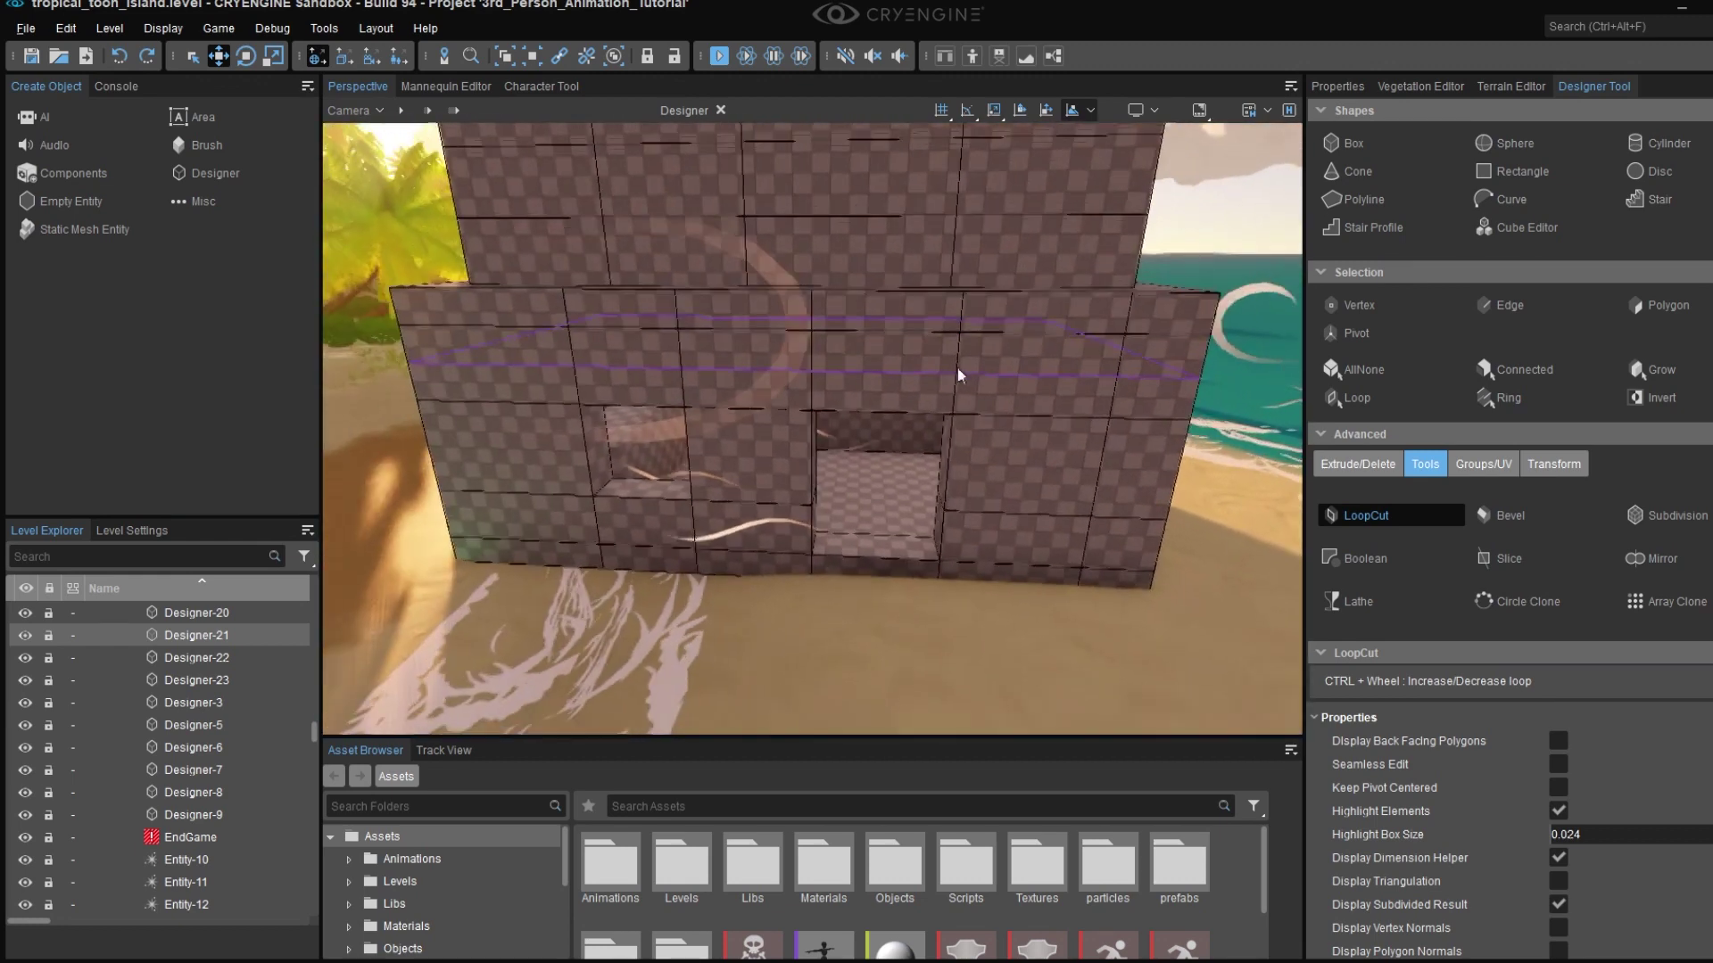
pyautogui.click(1385, 465)
pyautogui.click(1372, 495)
pyautogui.moveTo(1016, 467); pyautogui.dragTo(1138, 462, button='right')
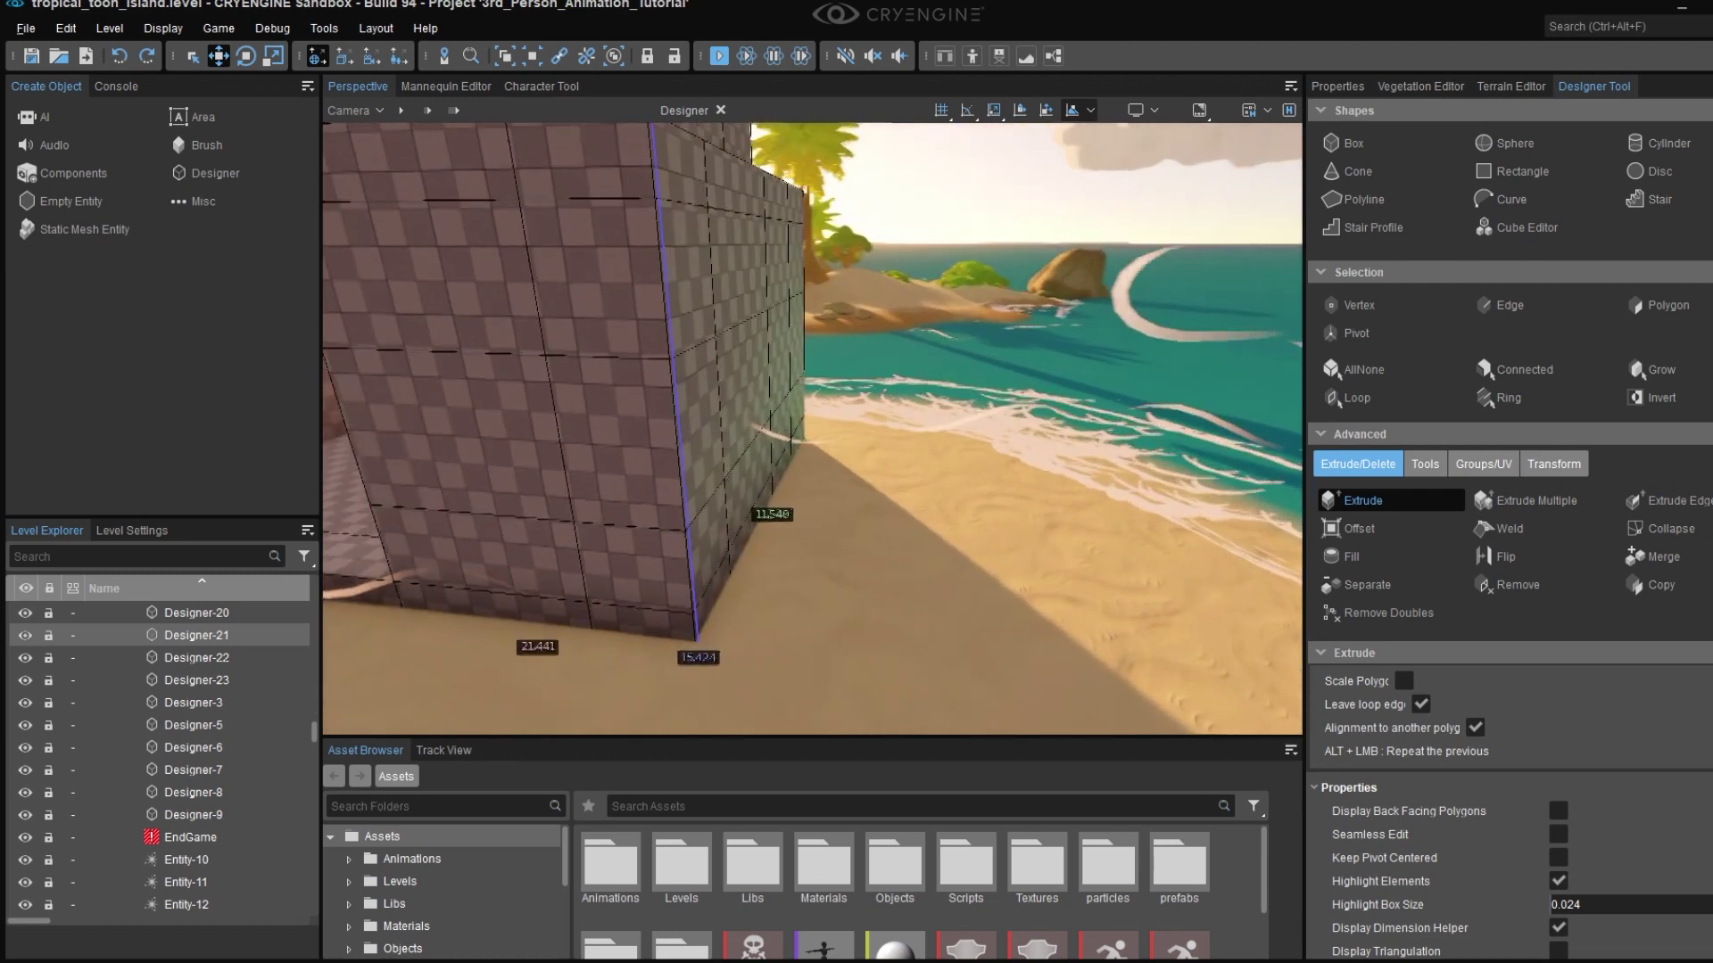
pyautogui.moveTo(861, 490); pyautogui.dragTo(822, 494, button='right')
pyautogui.moveTo(736, 487); pyautogui.dragTo(887, 498)
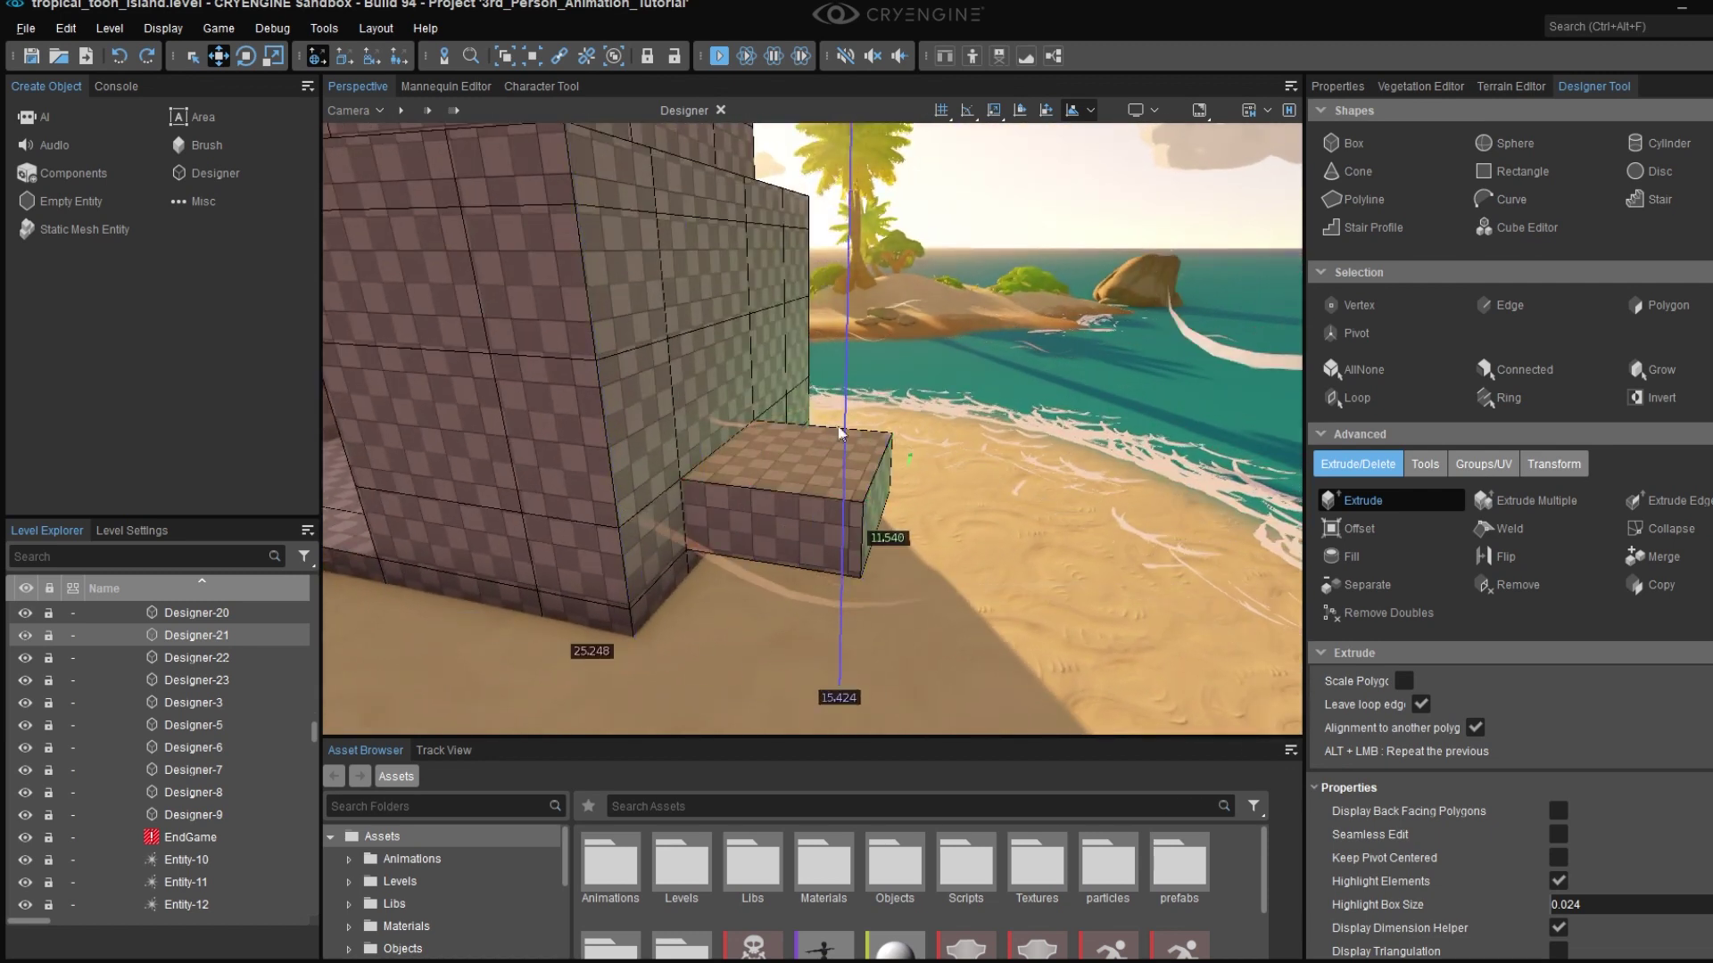
pyautogui.moveTo(839, 433)
pyautogui.mouseDown(button='right')
pyautogui.moveTo(825, 424)
pyautogui.moveTo(861, 412)
pyautogui.mouseUp(button='right')
pyautogui.moveTo(789, 380); pyautogui.dragTo(855, 375)
pyautogui.moveTo(855, 384); pyautogui.dragTo(826, 455, button='right')
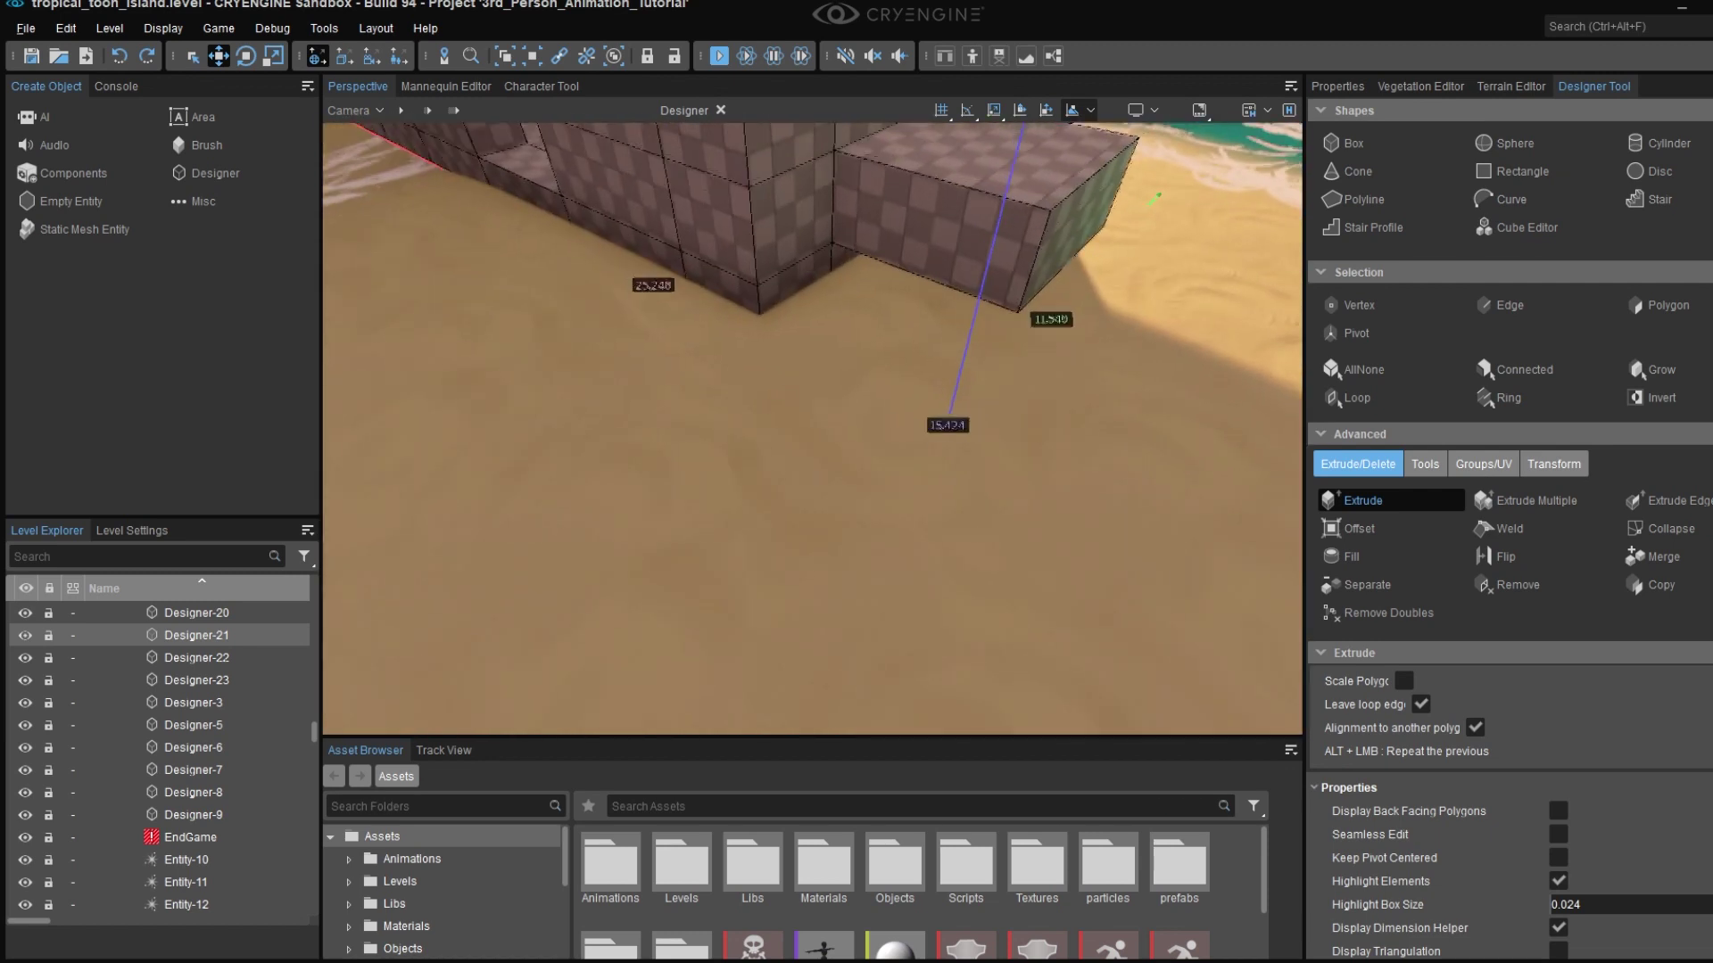
# - Play-test the level by running to the building's end wall and jumping onto the lower platform and towards the higher one
pyautogui.hotkey('ctrl', 'g')
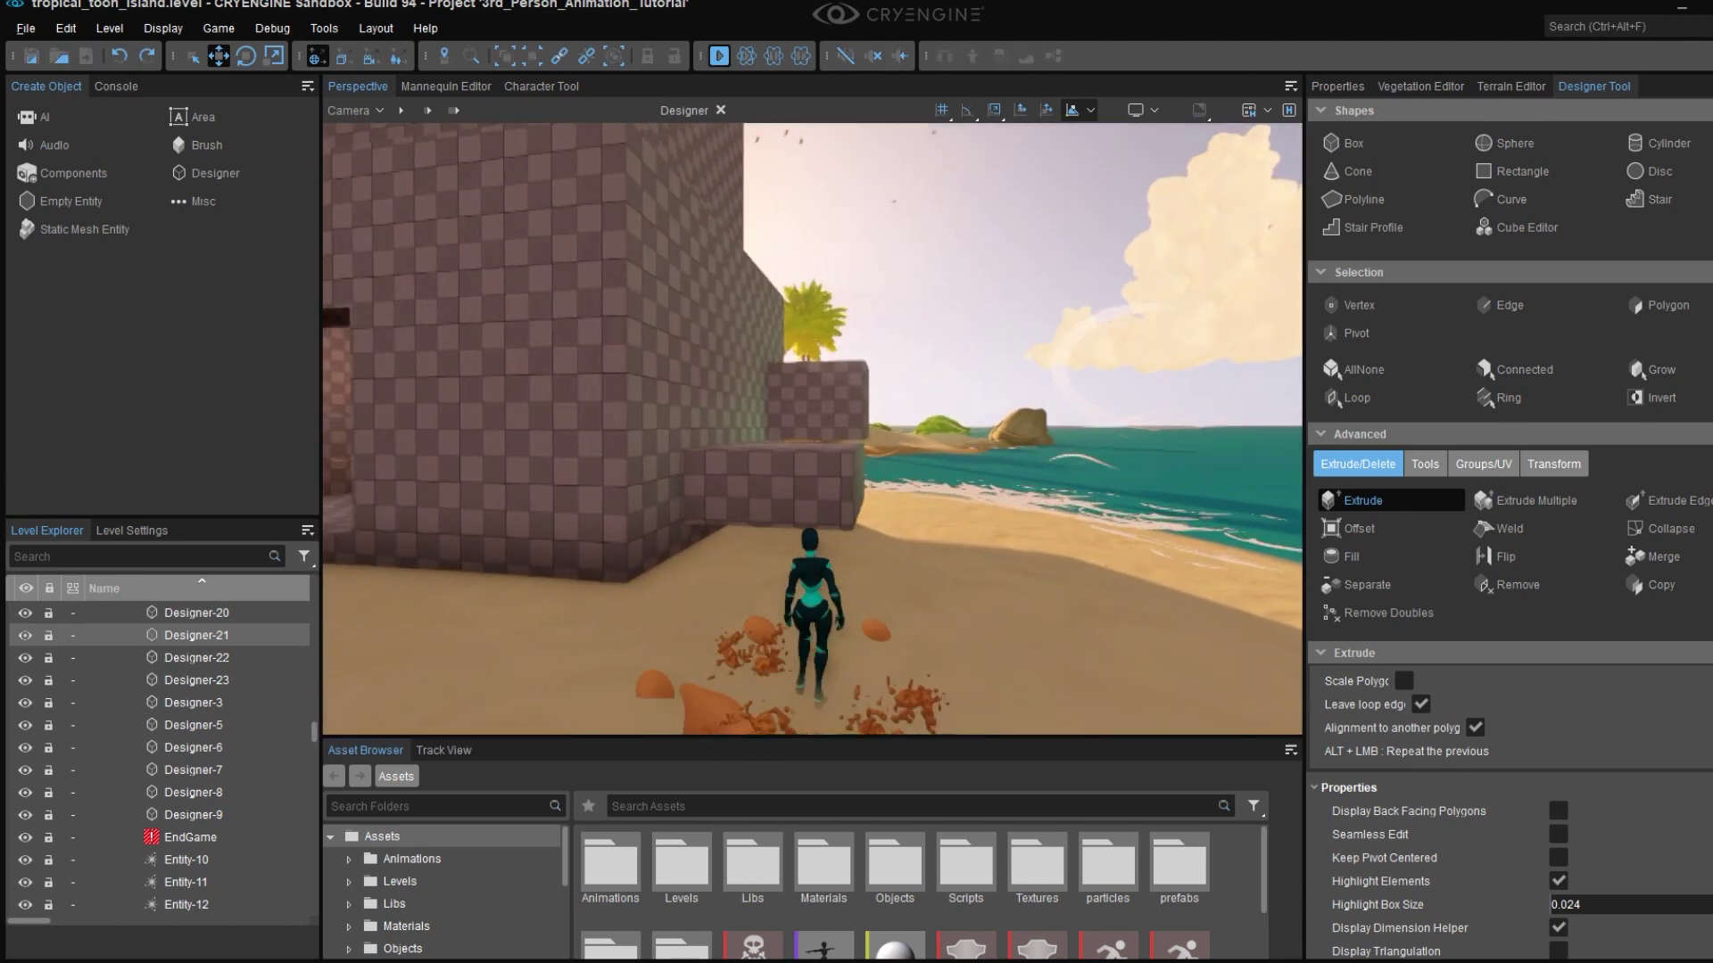
pyautogui.press('w')
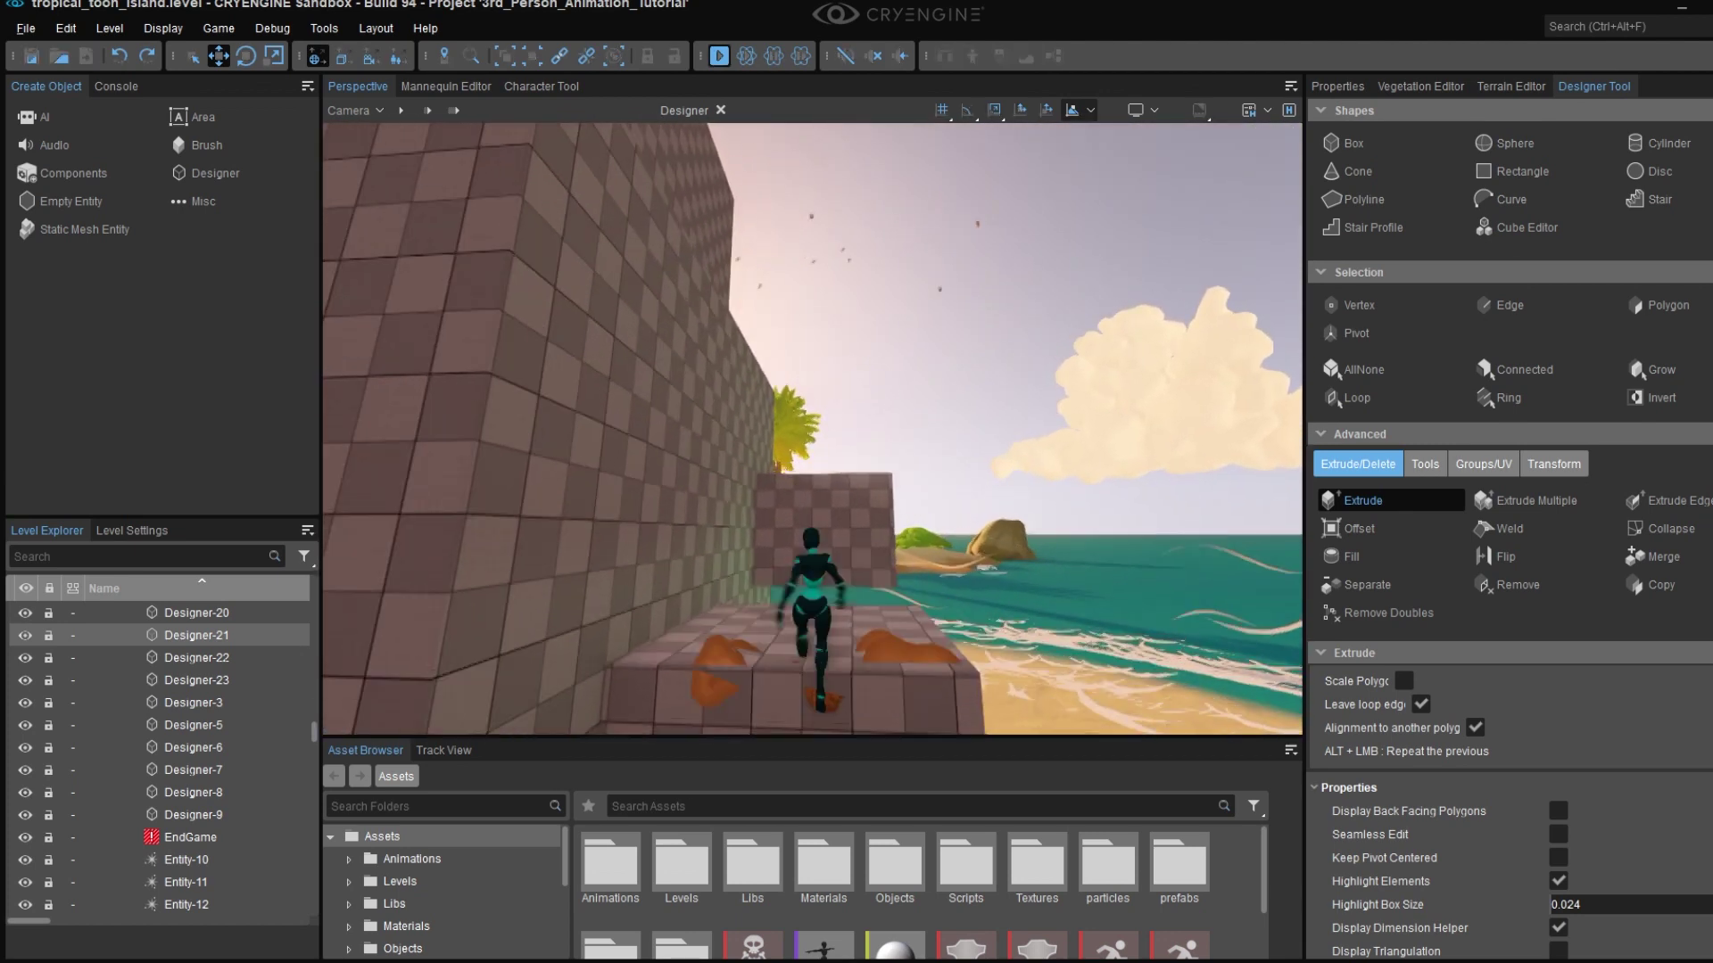
pyautogui.press('w')
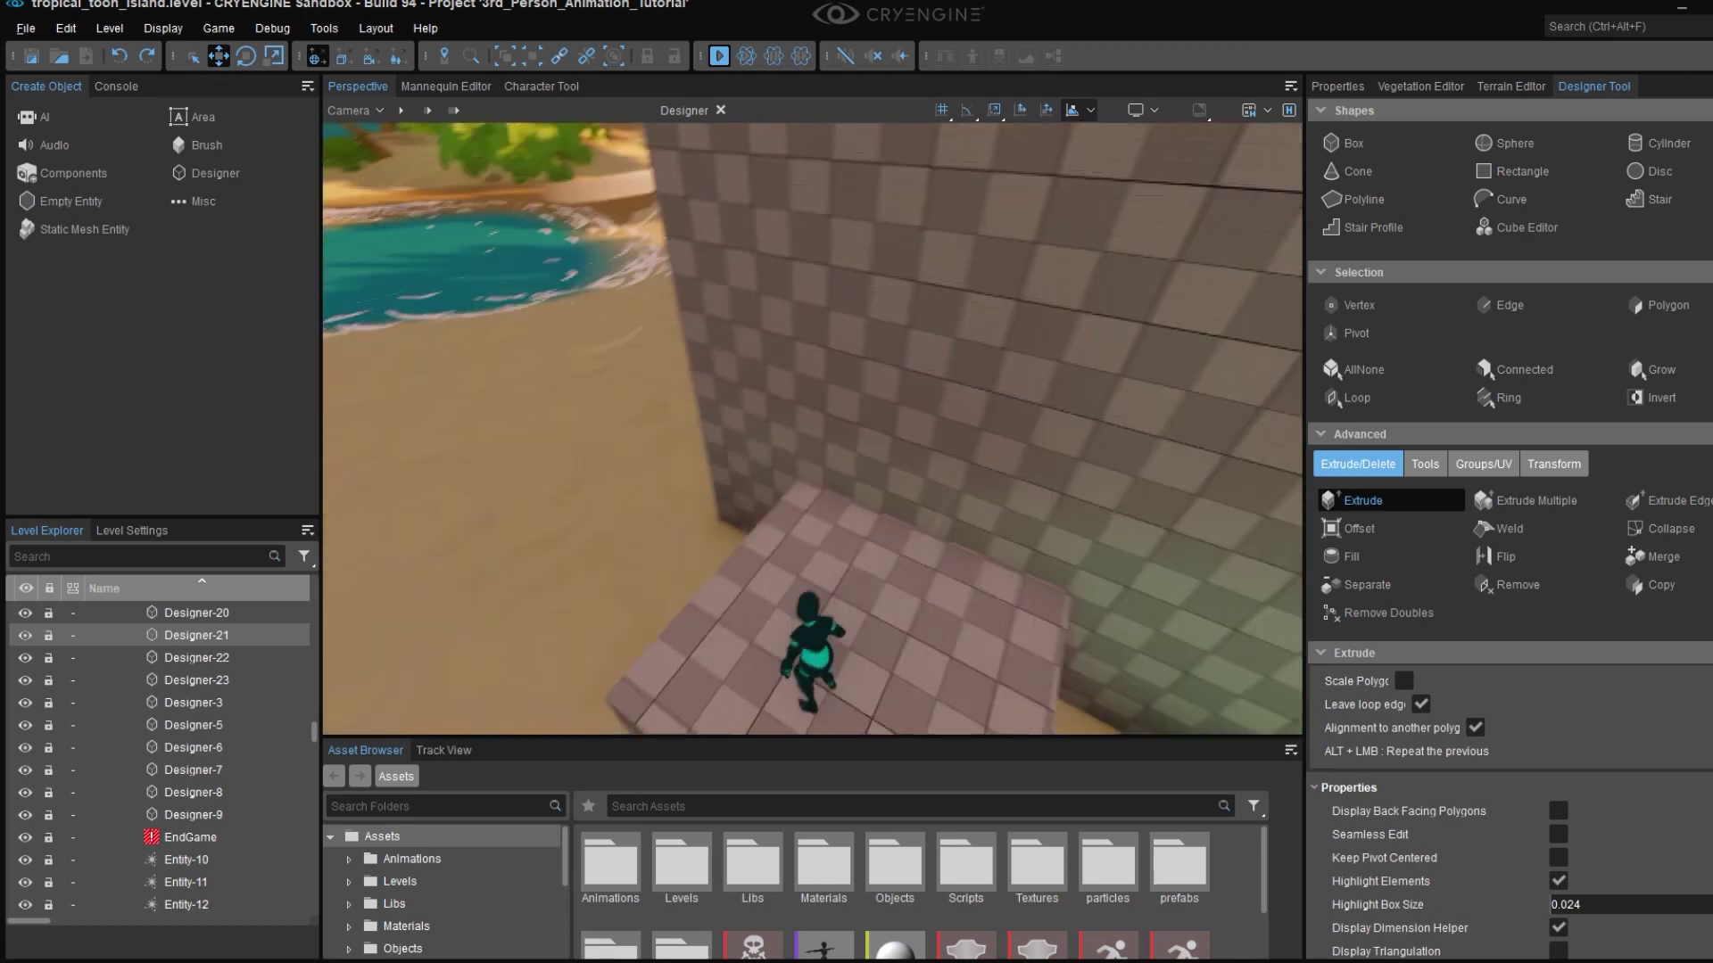
pyautogui.press('space')
pyautogui.press('w')
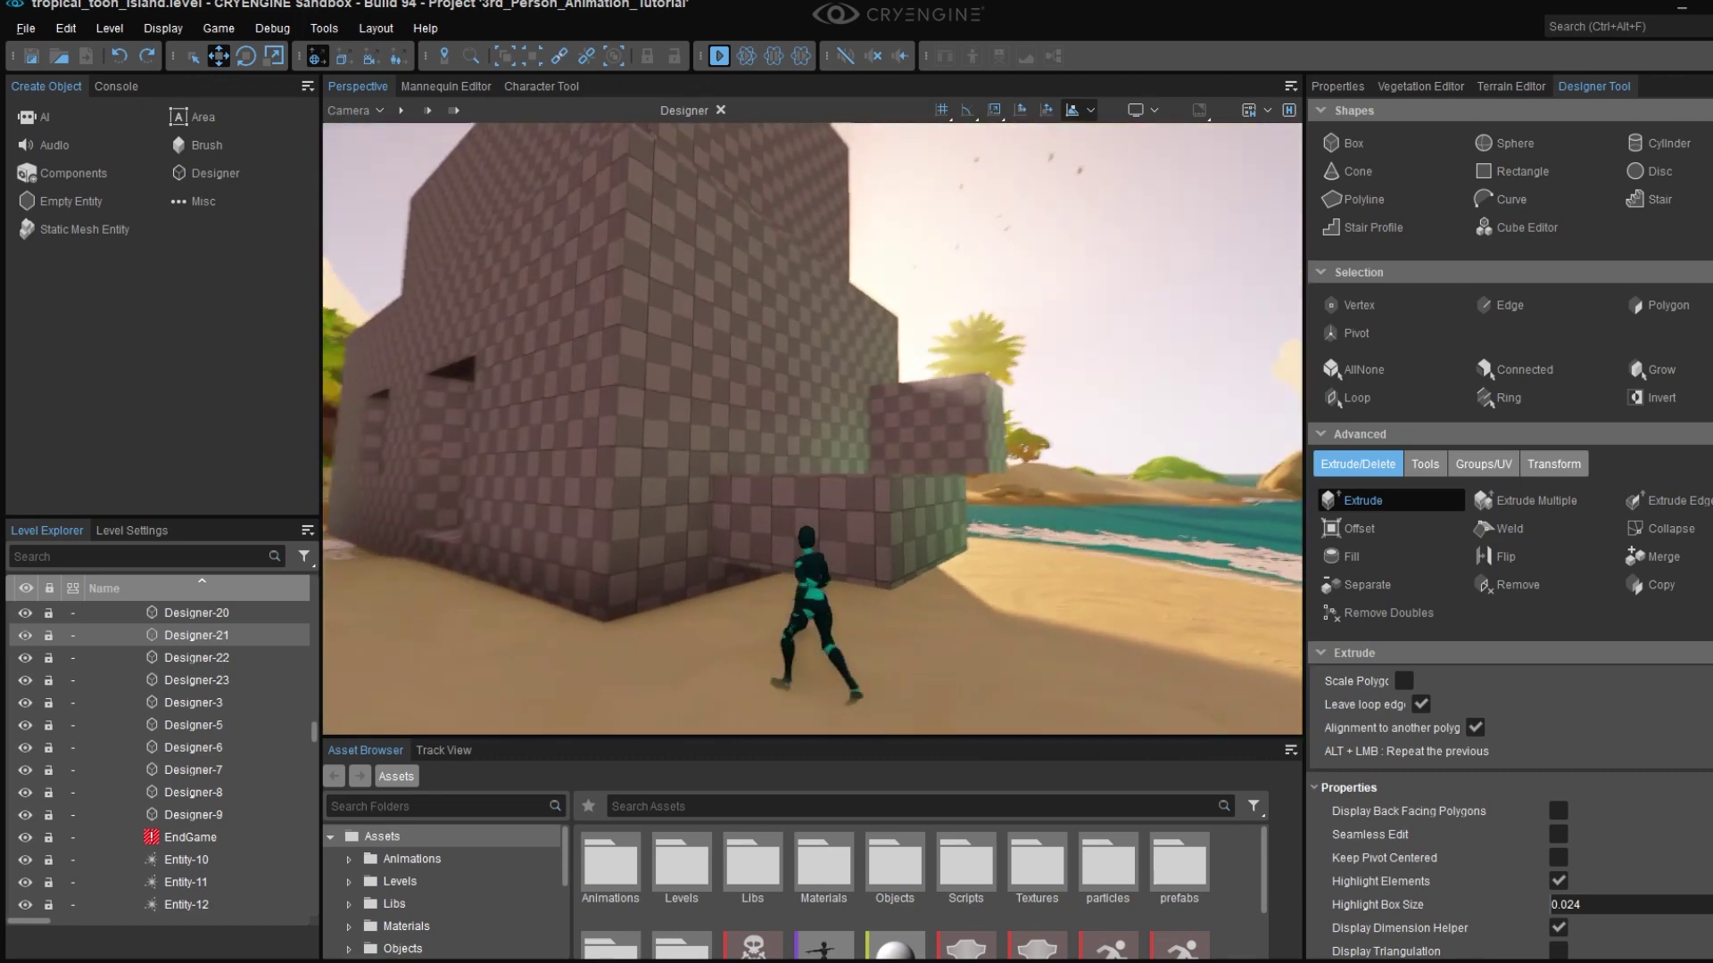
pyautogui.press('space')
pyautogui.press('w')
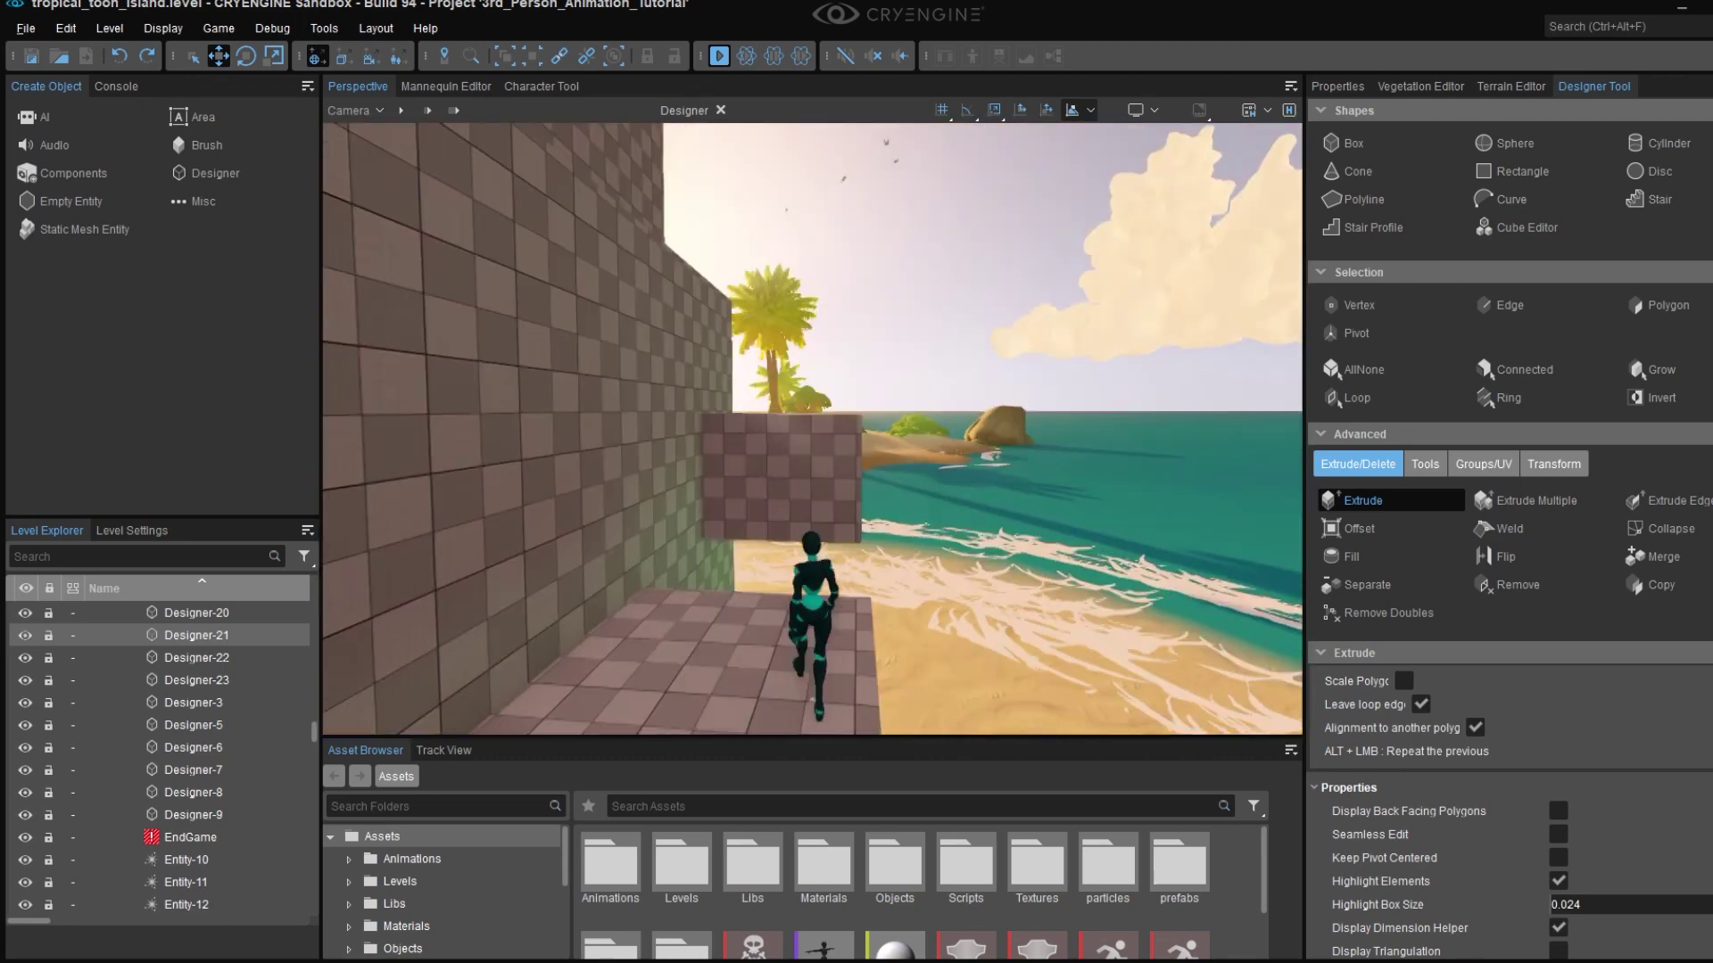
pyautogui.press('space')
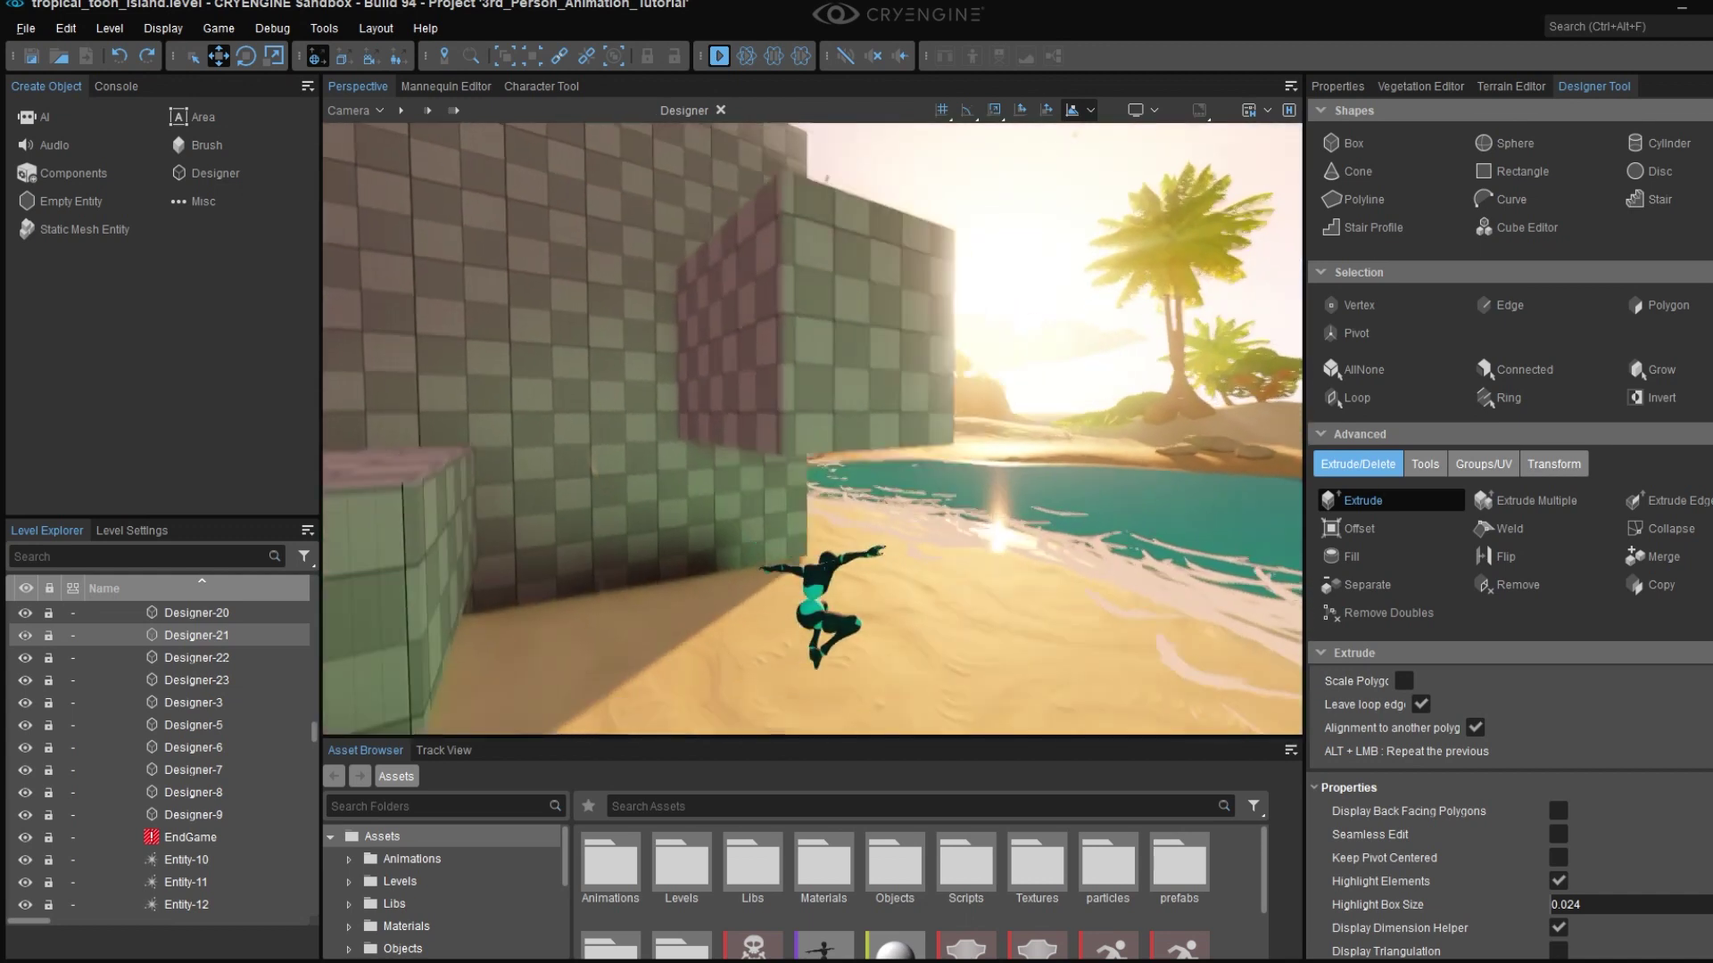
pyautogui.press('Escape')
# - Play-test the jump from the lower platform to the higher one in two short game runs
pyautogui.moveTo(854, 437); pyautogui.dragTo(854, 486, button='right')
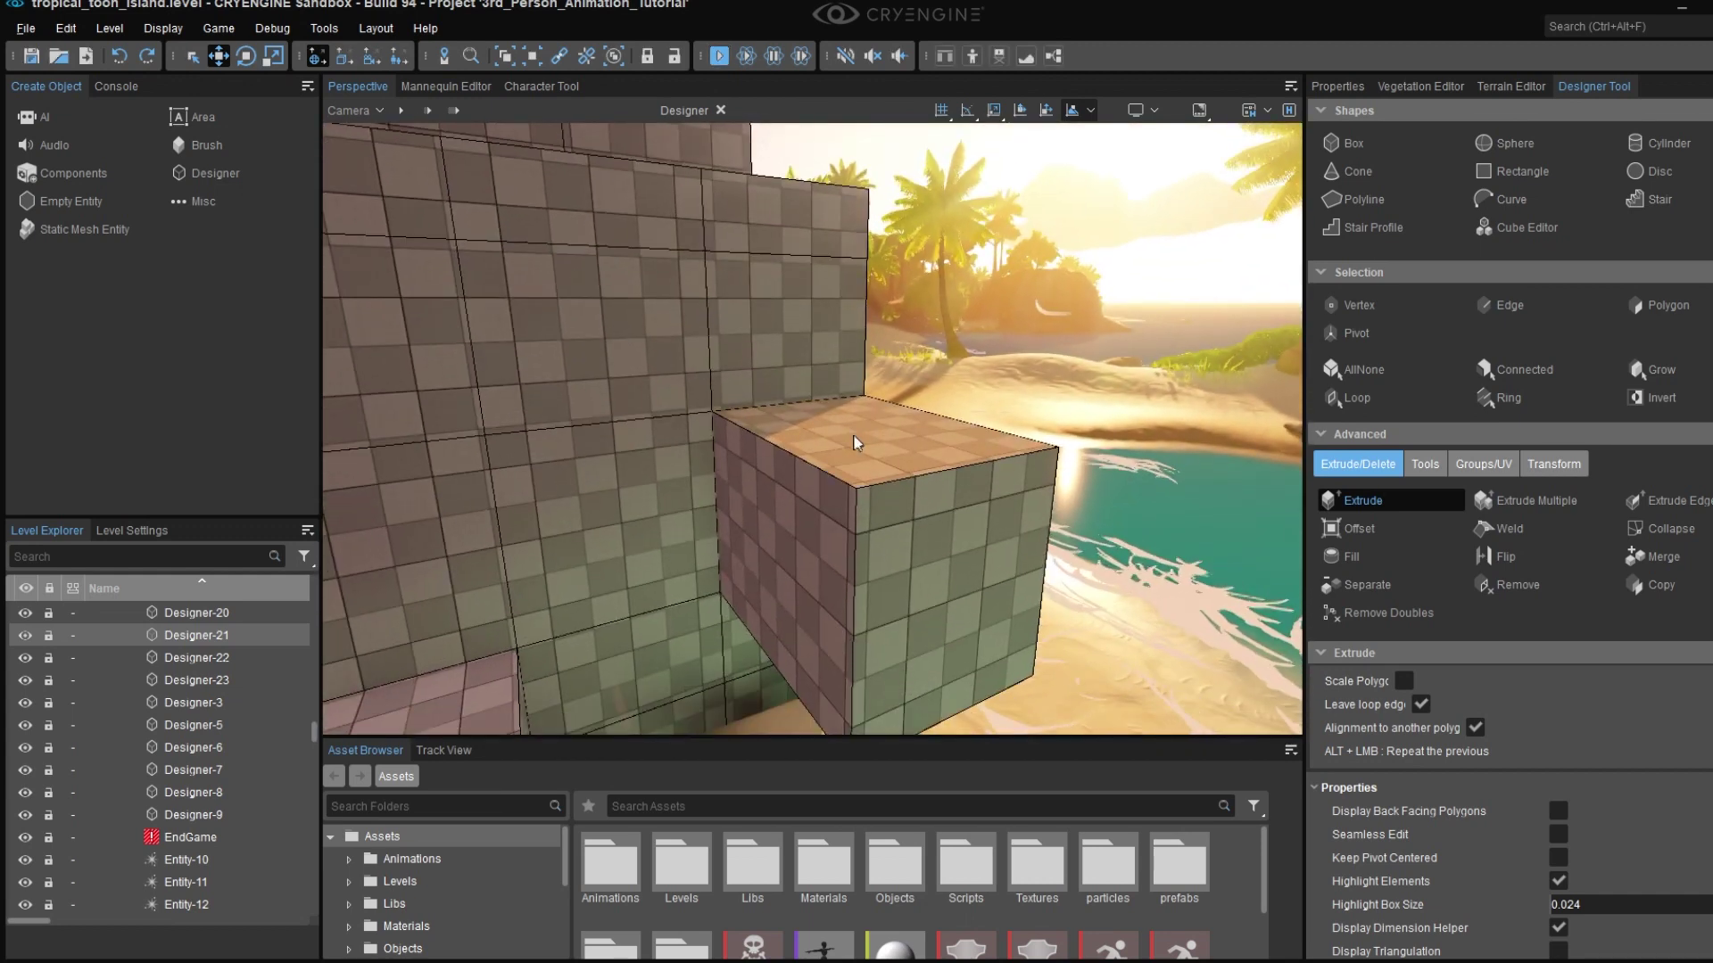
pyautogui.hotkey('ctrl', 'g')
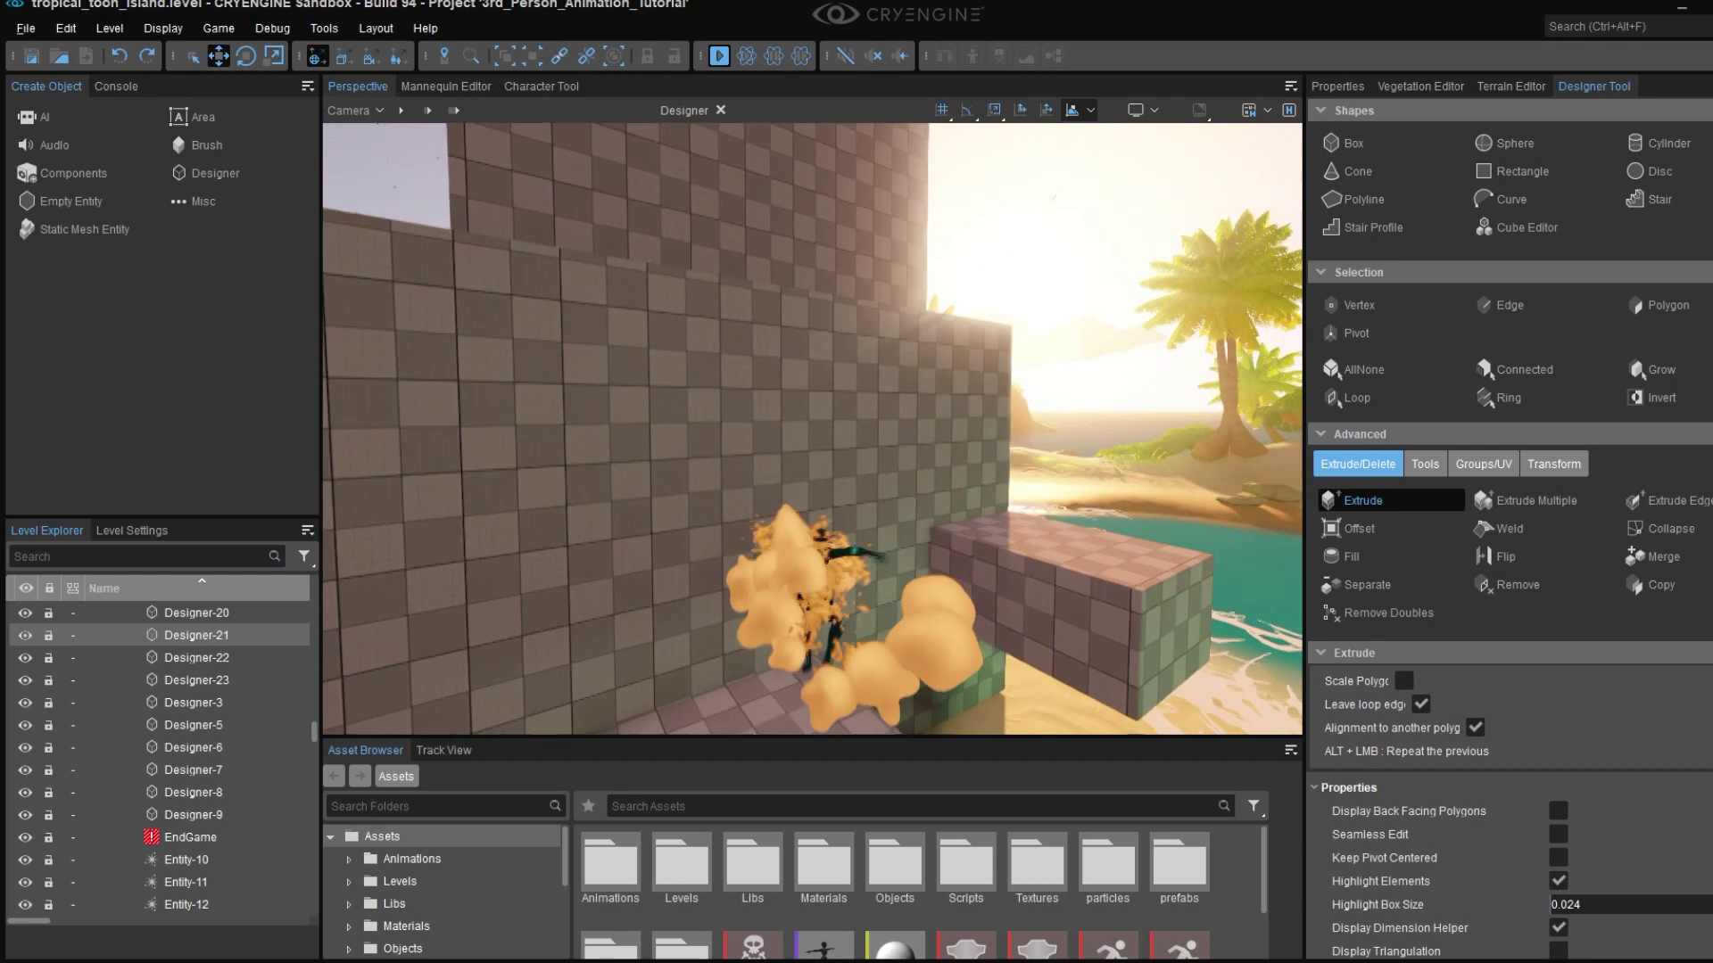
pyautogui.press('w')
pyautogui.press('space')
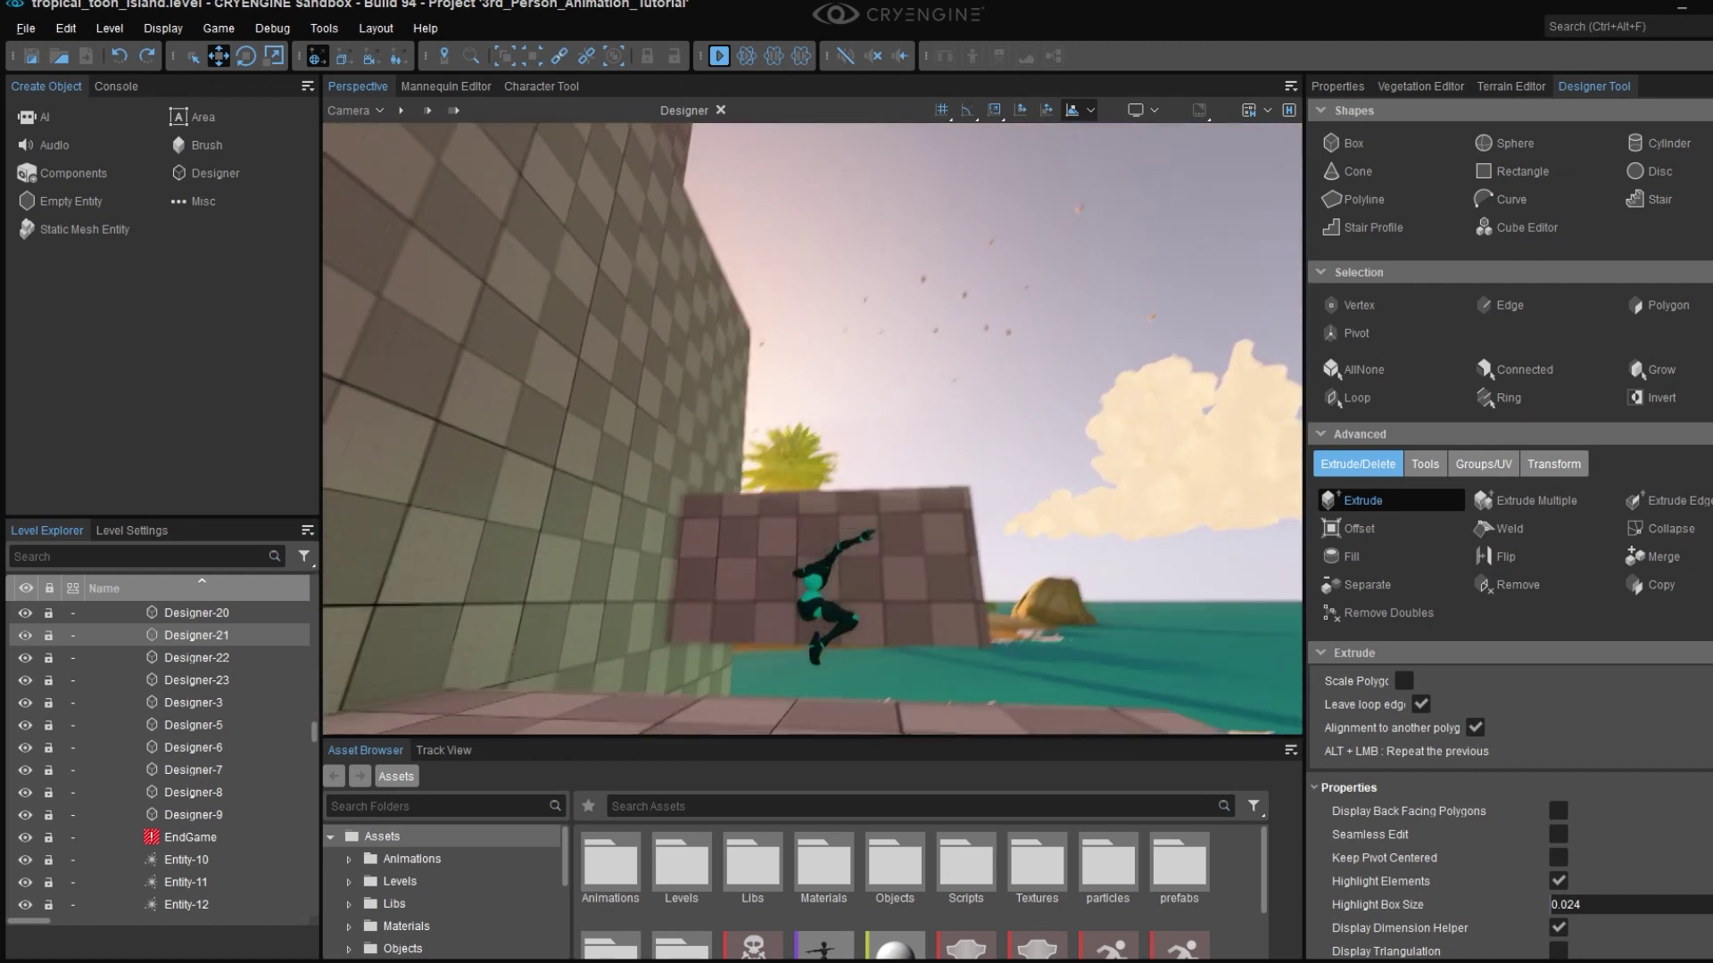
pyautogui.press('Escape')
pyautogui.press('Escape')
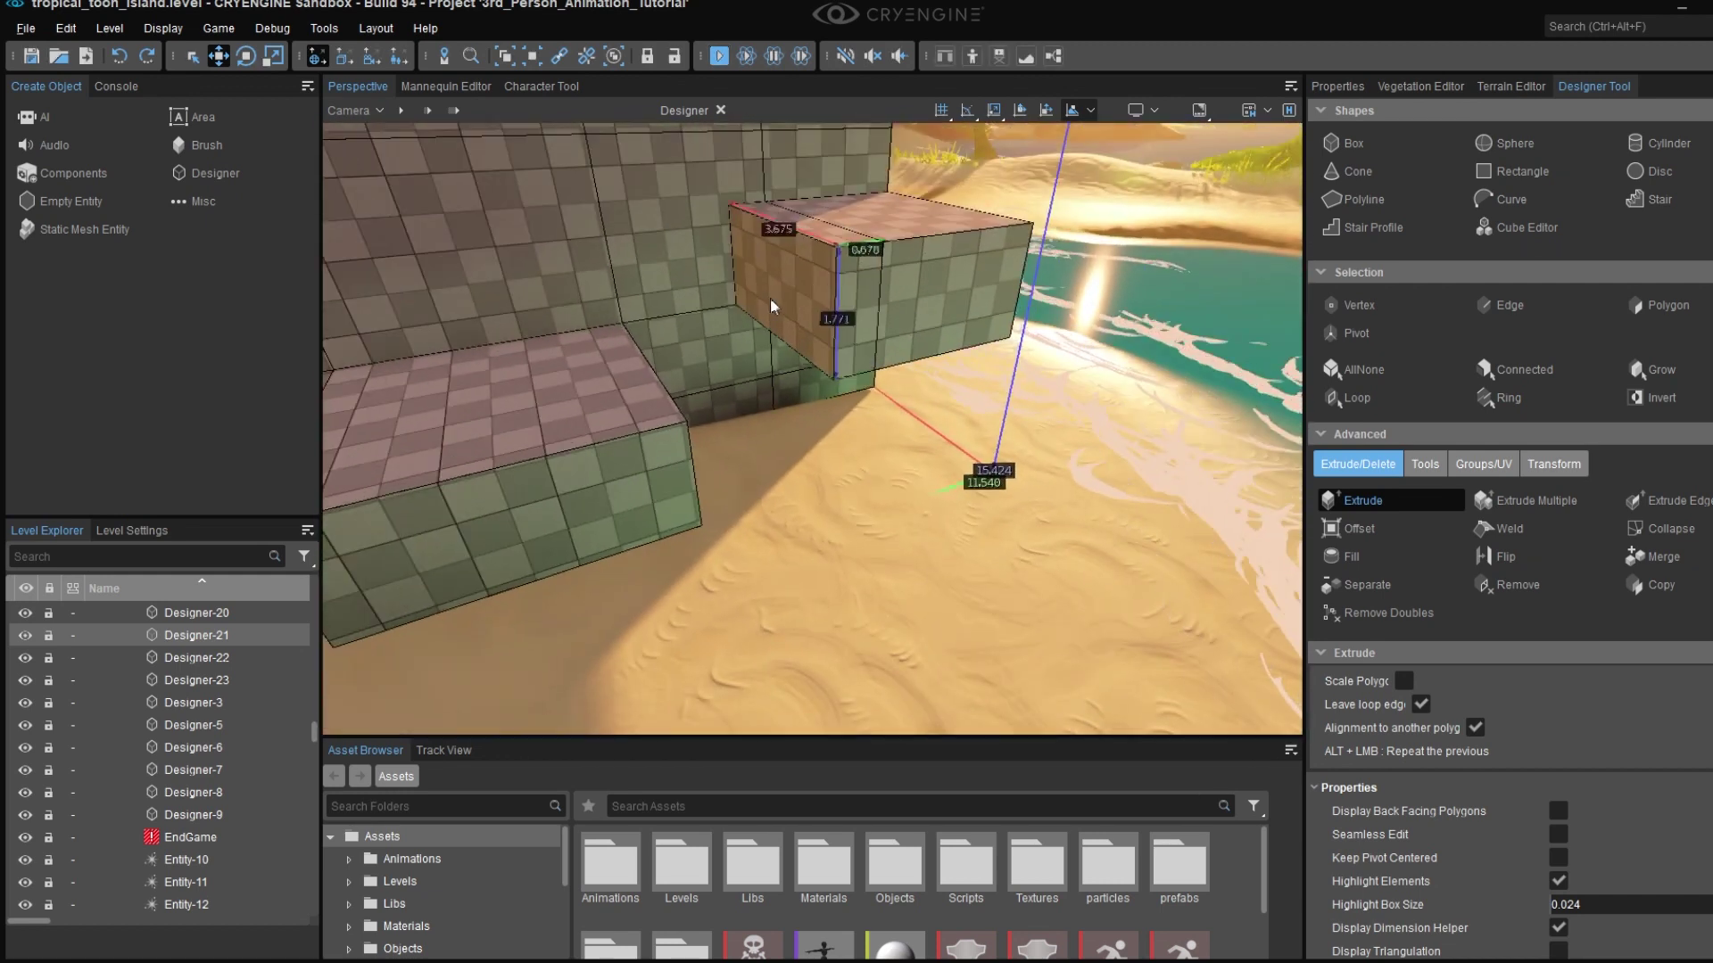
pyautogui.hotkey('ctrl', 'g')
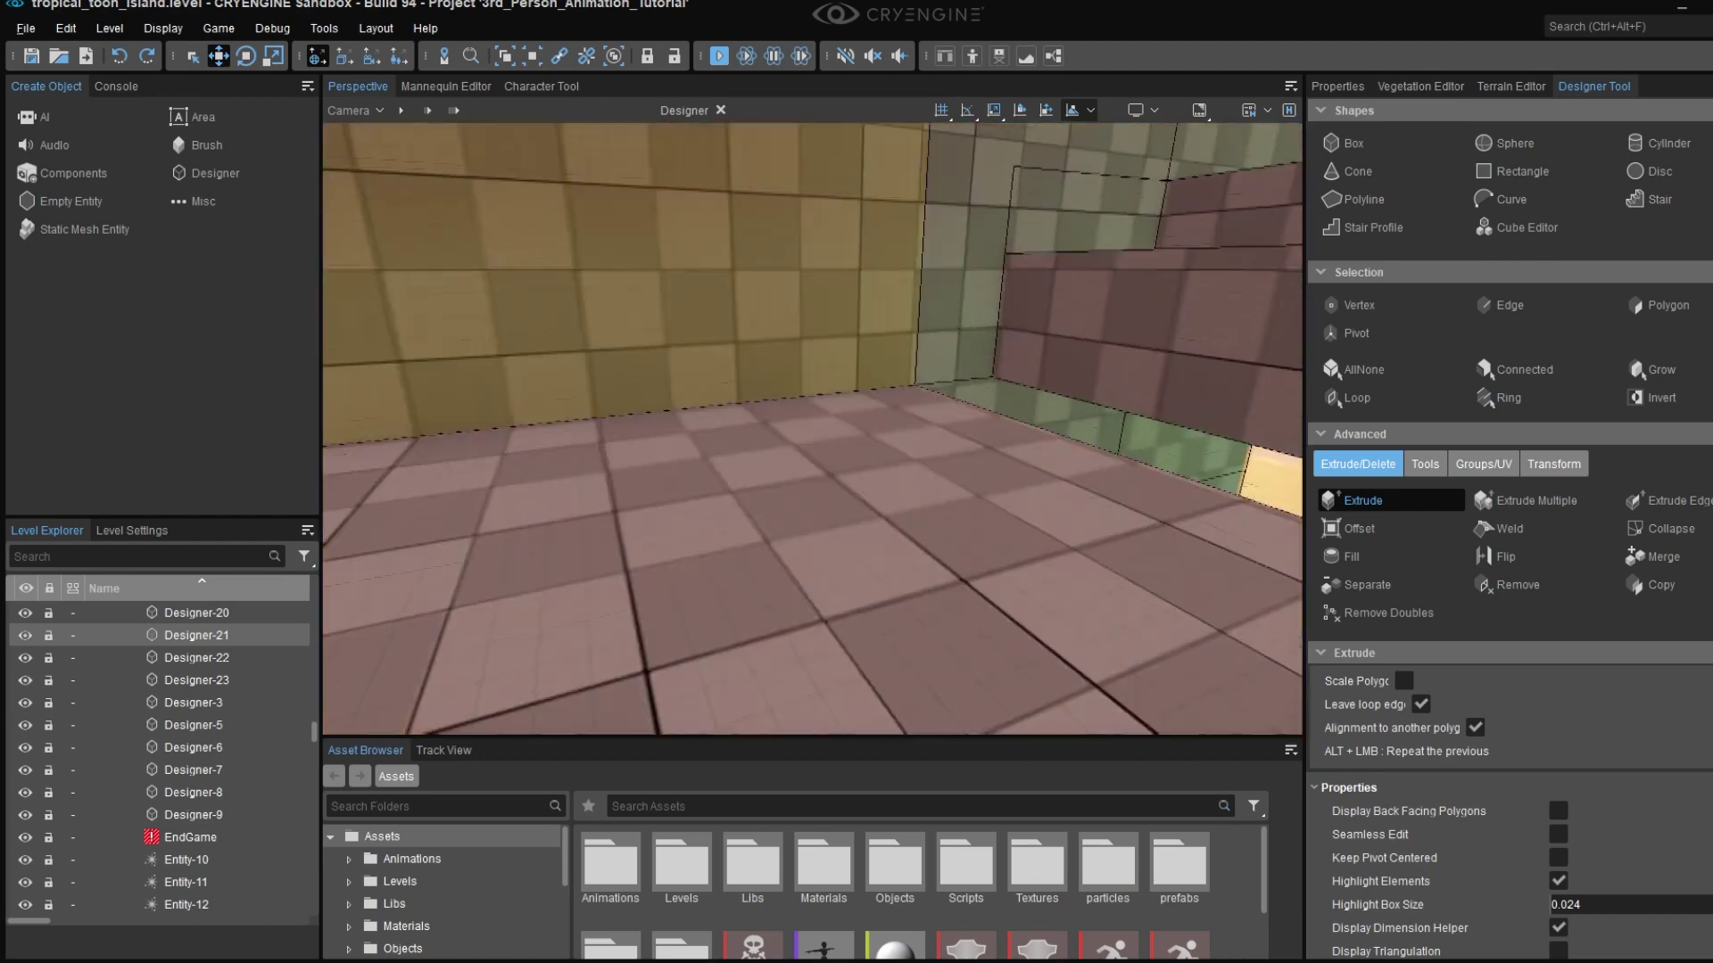
pyautogui.press('w')
pyautogui.press('space')
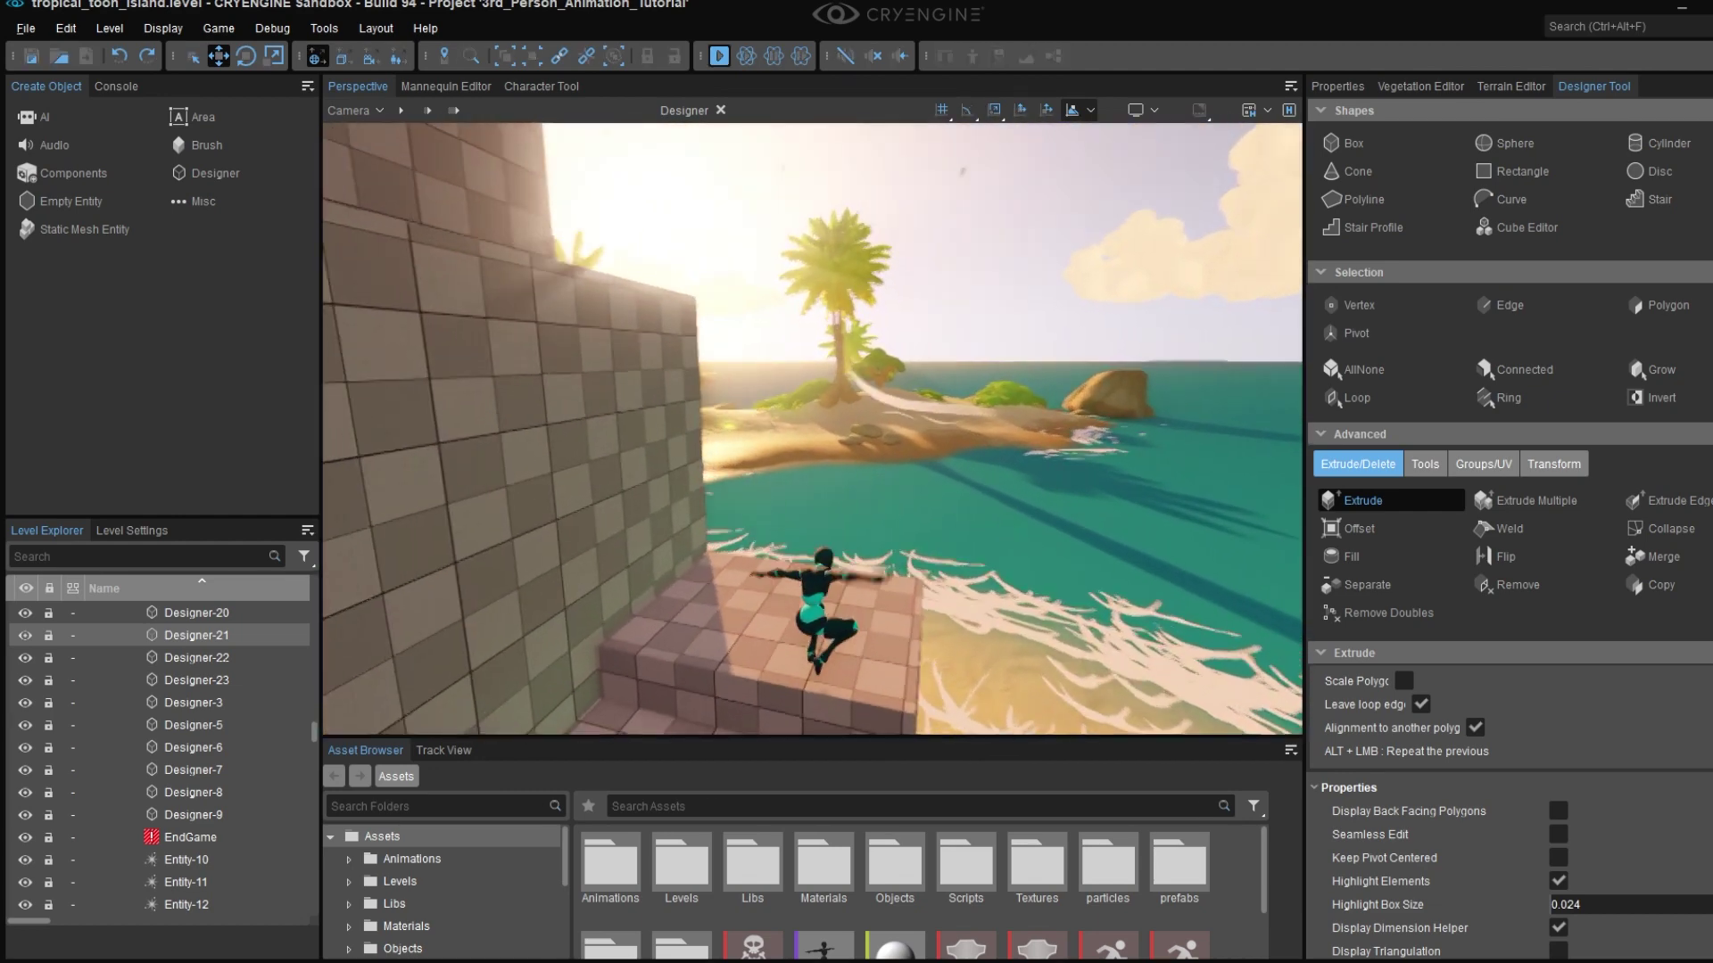
pyautogui.press('Escape')
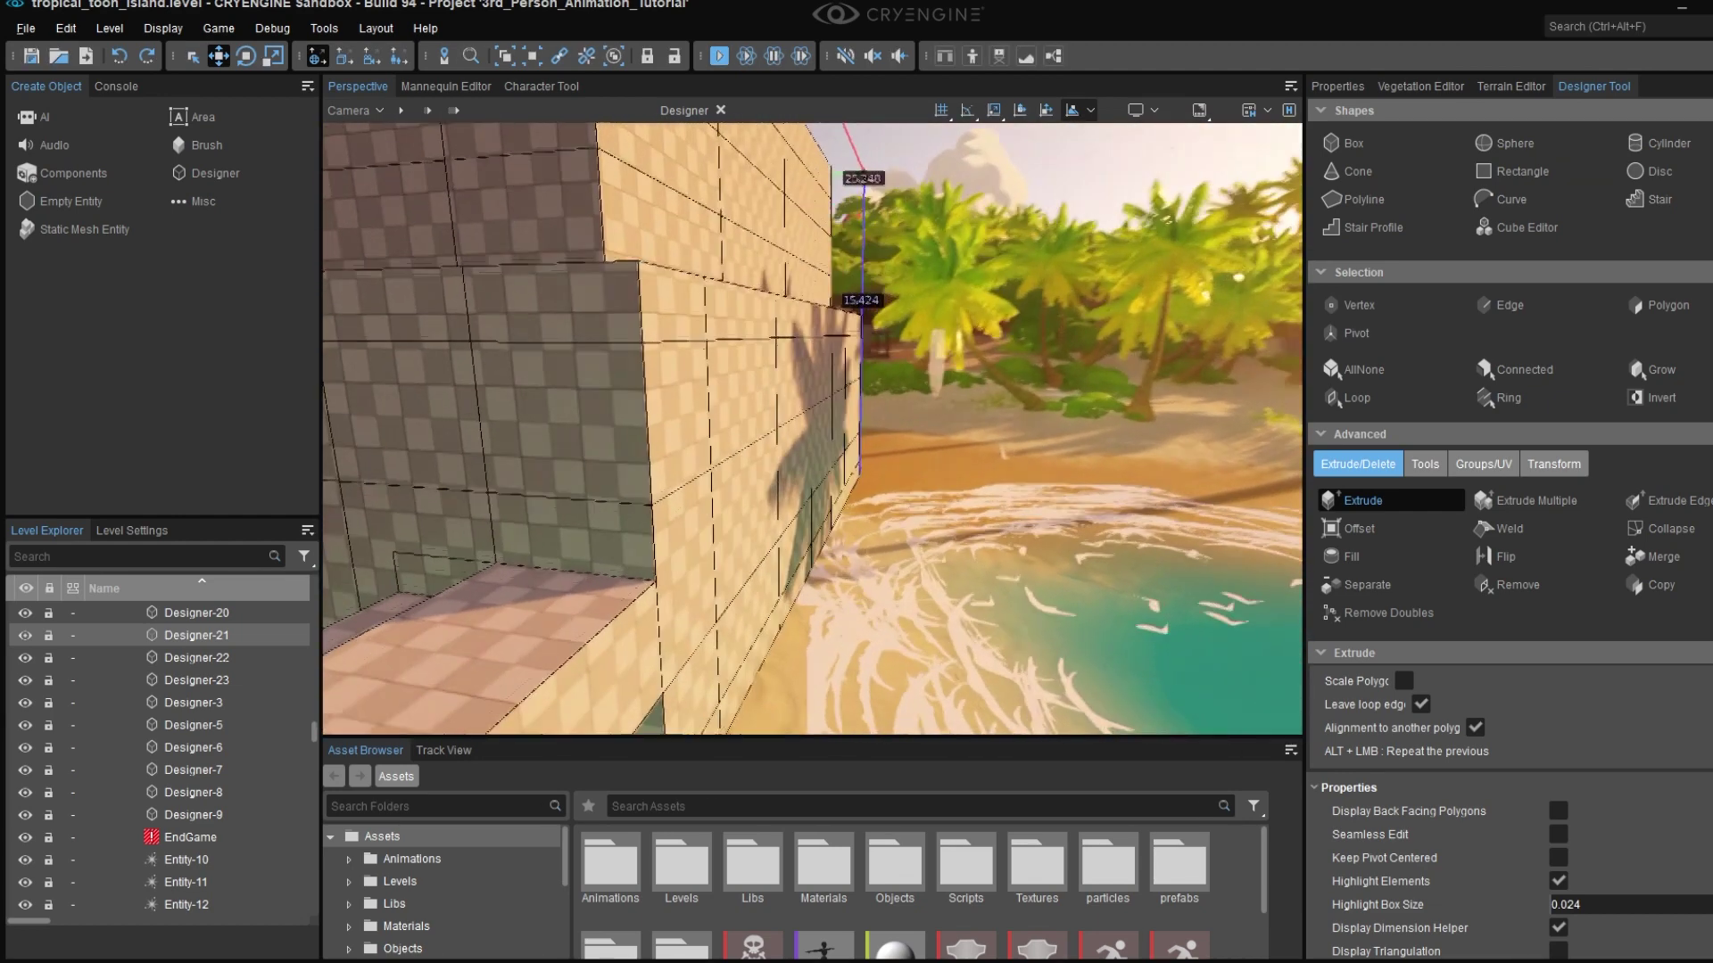
# - Extrude polygons on the building's adjoining sunlit wall outward as additional platforms, continuing the climbing route around the corner
pyautogui.press('d')
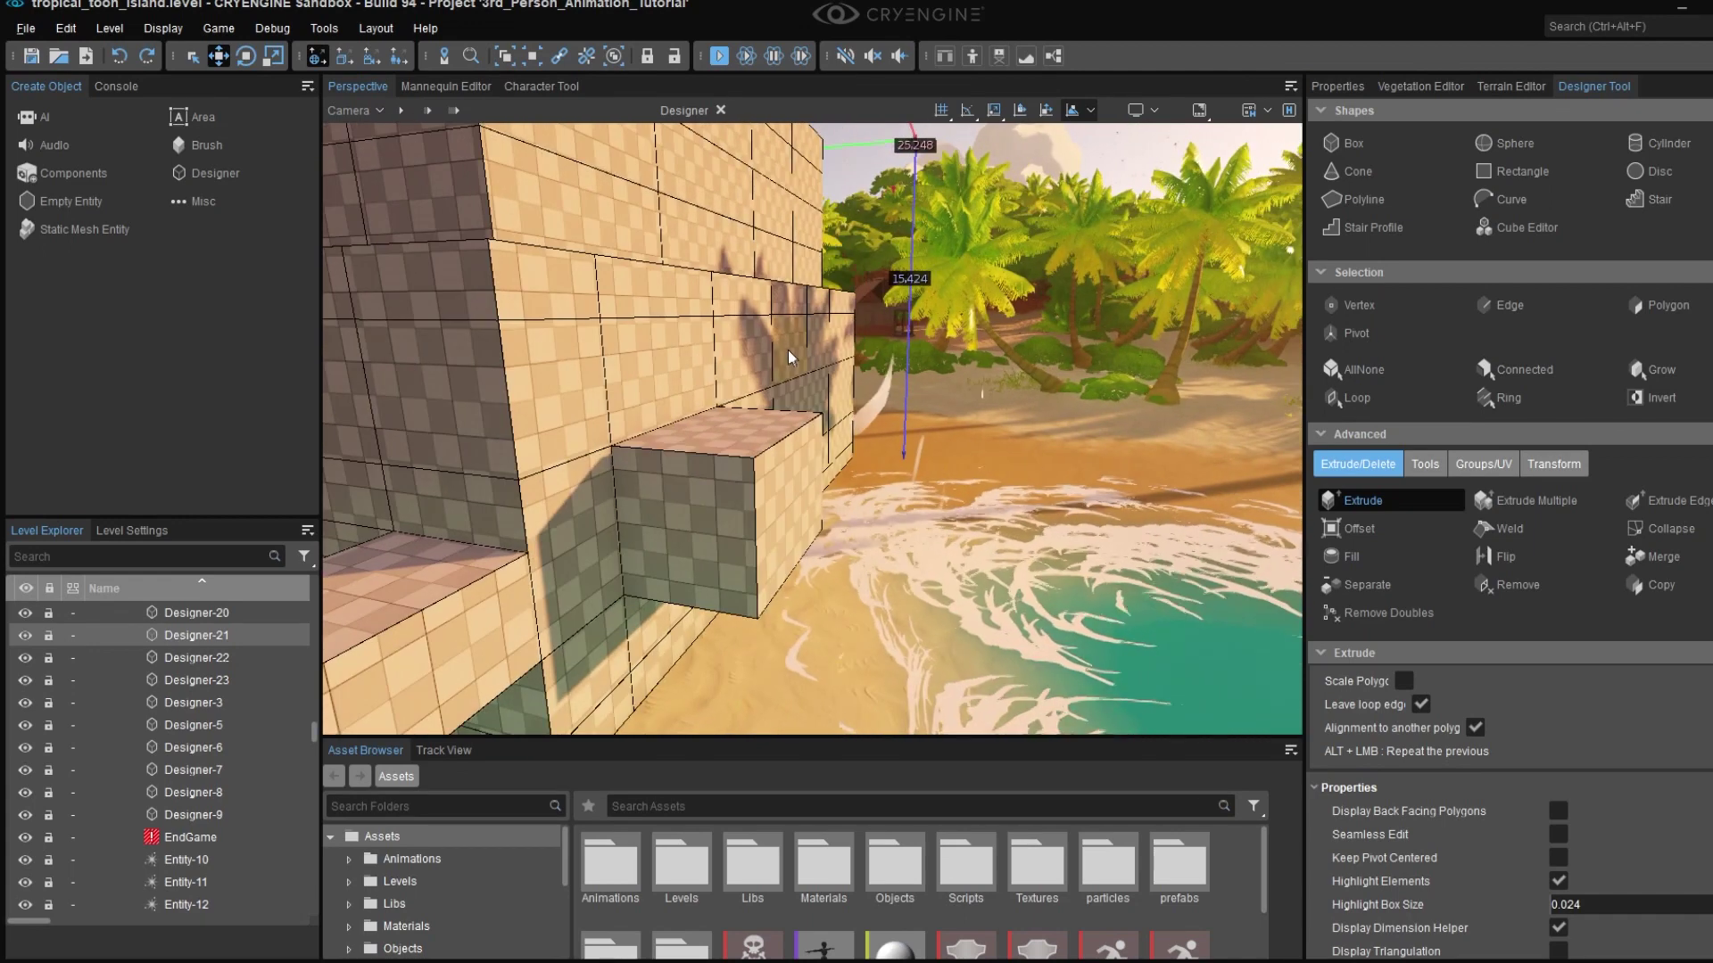
pyautogui.press('d')
pyautogui.moveTo(869, 371); pyautogui.dragTo(972, 392, button='right')
pyautogui.press('s')
pyautogui.moveTo(973, 393); pyautogui.dragTo(1036, 427)
pyautogui.moveTo(1036, 426); pyautogui.dragTo(785, 419, button='right')
pyautogui.moveTo(776, 415); pyautogui.dragTo(1014, 482)
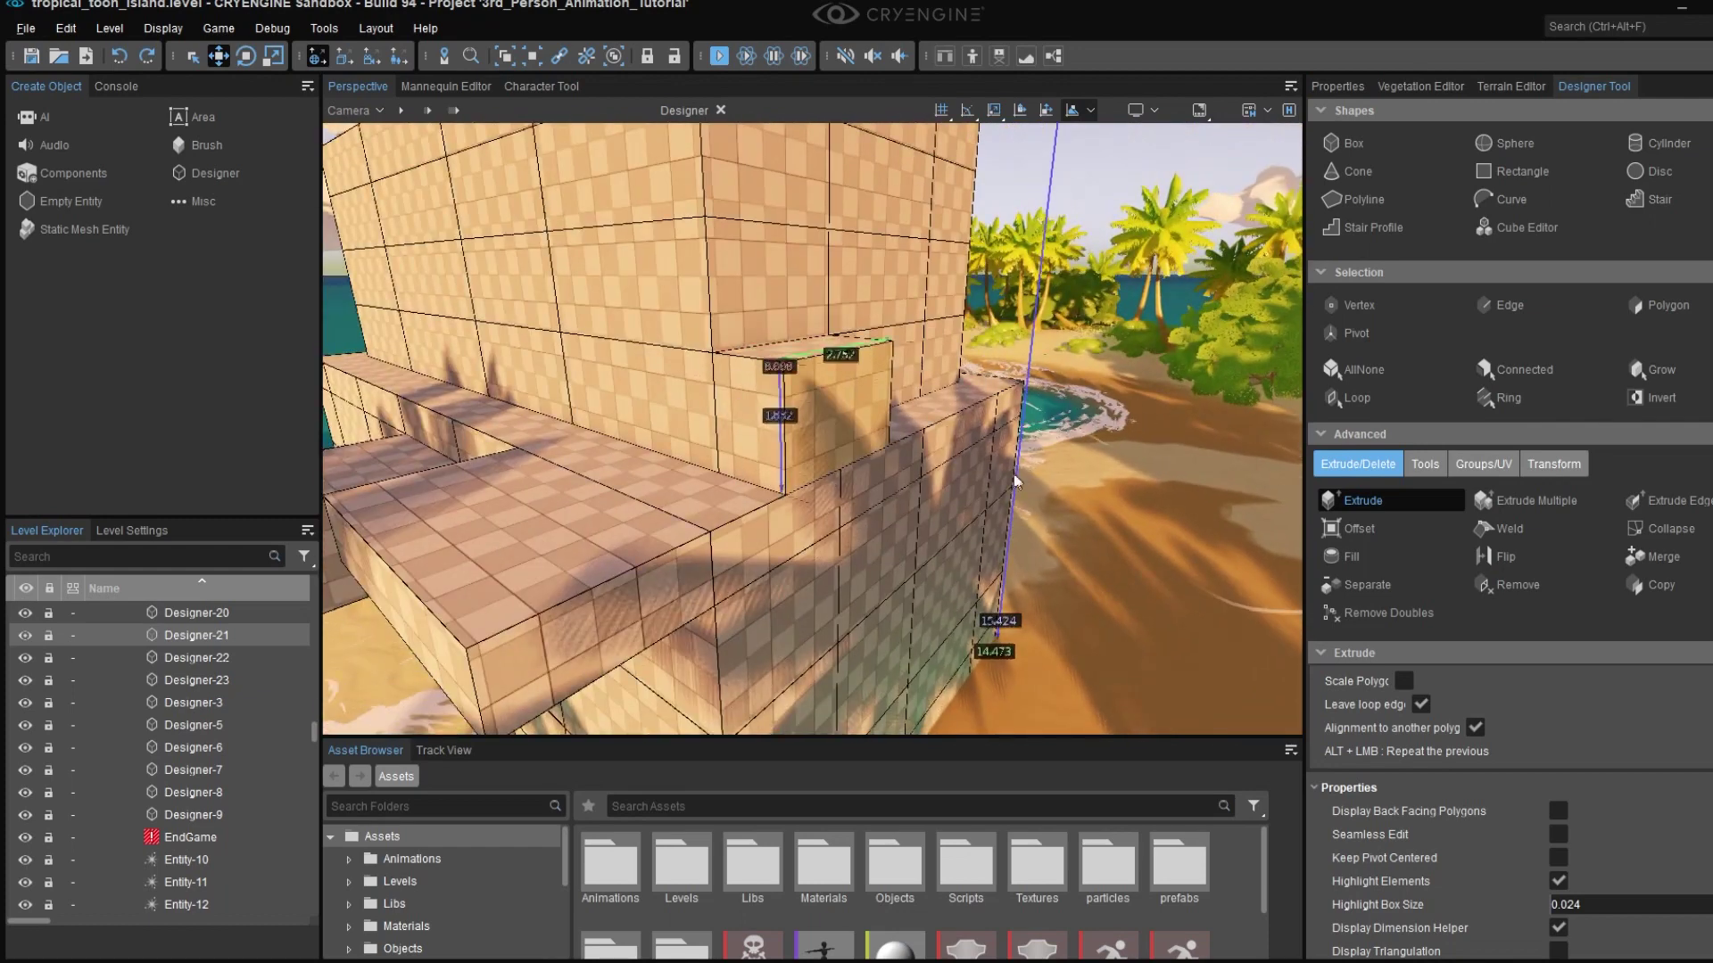
pyautogui.press('d')
pyautogui.moveTo(1078, 471); pyautogui.dragTo(1159, 478, button='right')
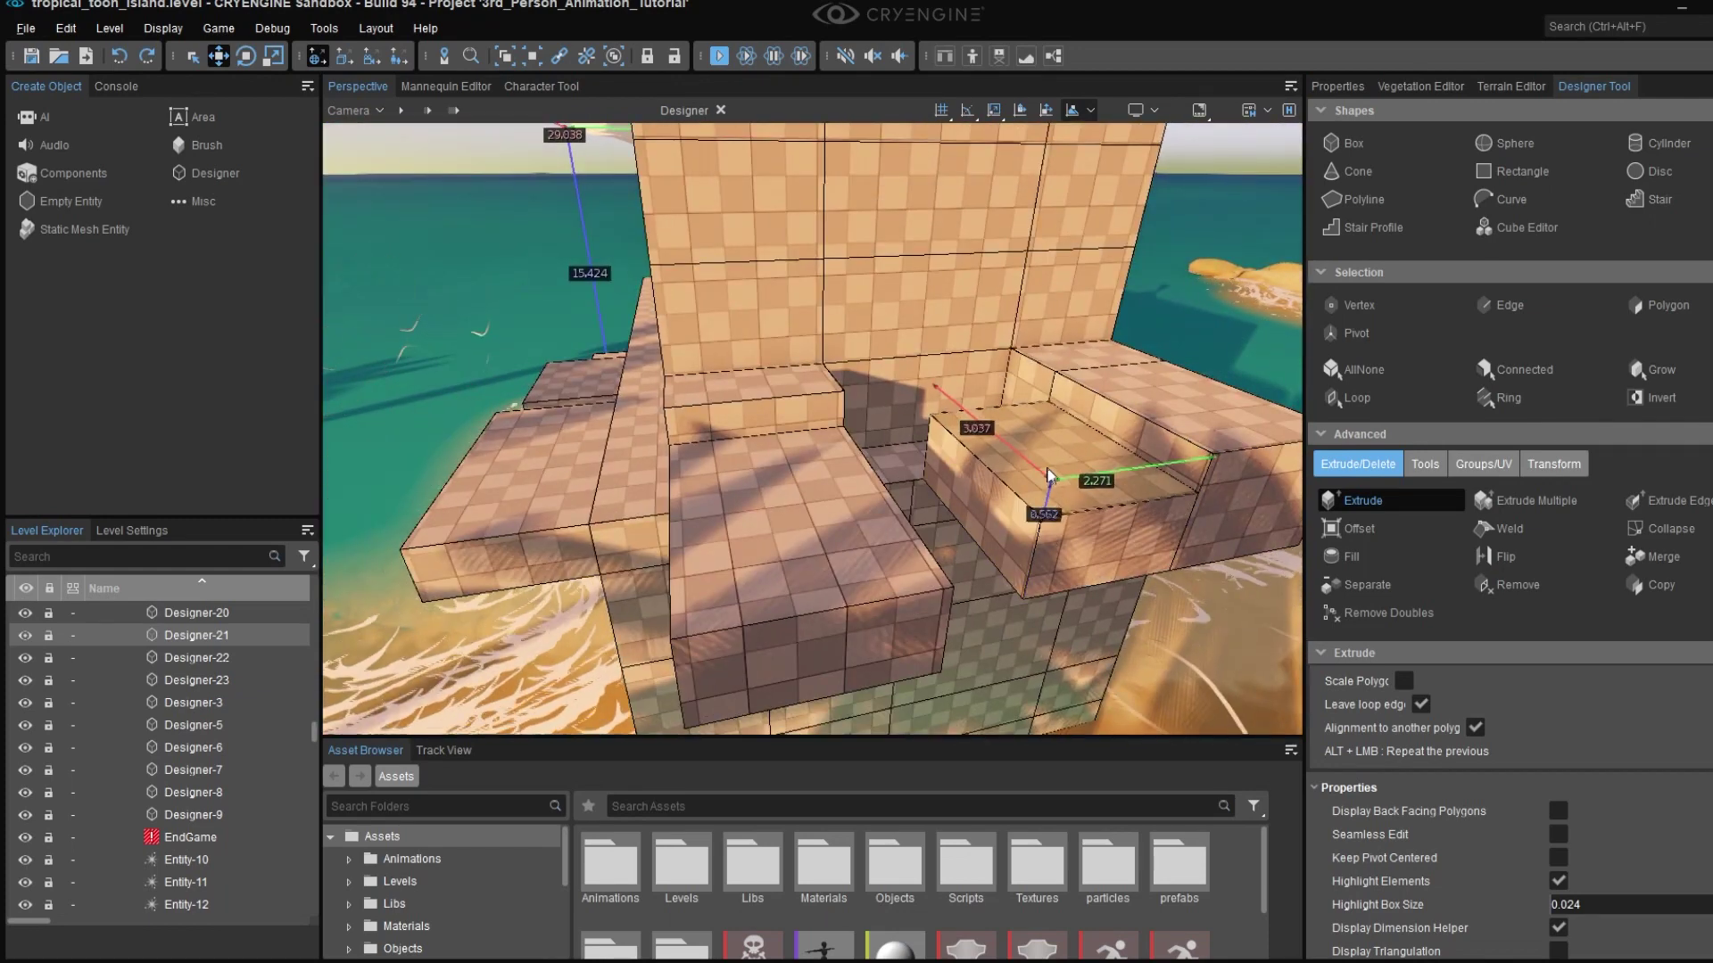
# - Extrude a polygon midway along the upper storey's long wall outward as a ledge towards the roof
pyautogui.moveTo(1050, 476); pyautogui.dragTo(955, 379, button='right')
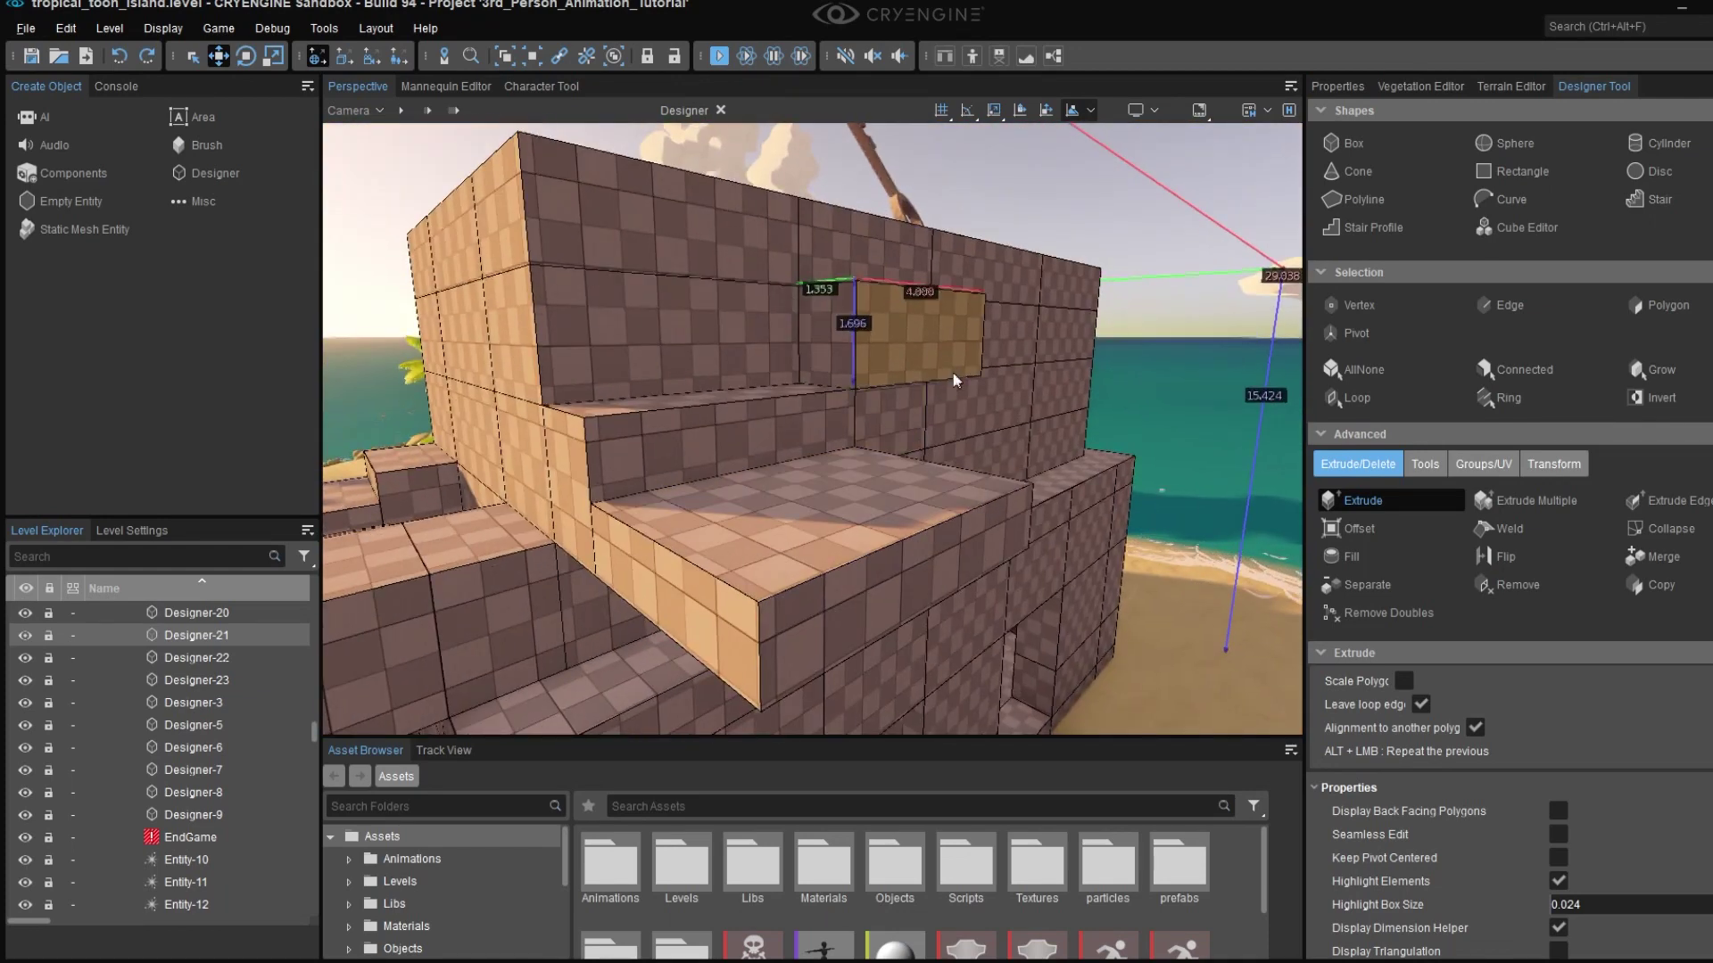
pyautogui.moveTo(955, 378); pyautogui.dragTo(971, 389)
pyautogui.moveTo(970, 389); pyautogui.dragTo(948, 333, button='right')
pyautogui.moveTo(1026, 419); pyautogui.dragTo(981, 357, button='right')
# - Play-test the climbing route from the ground, jumping from platform to platform around the building's corner
pyautogui.hotkey('ctrl', 'g')
pyautogui.press('space')
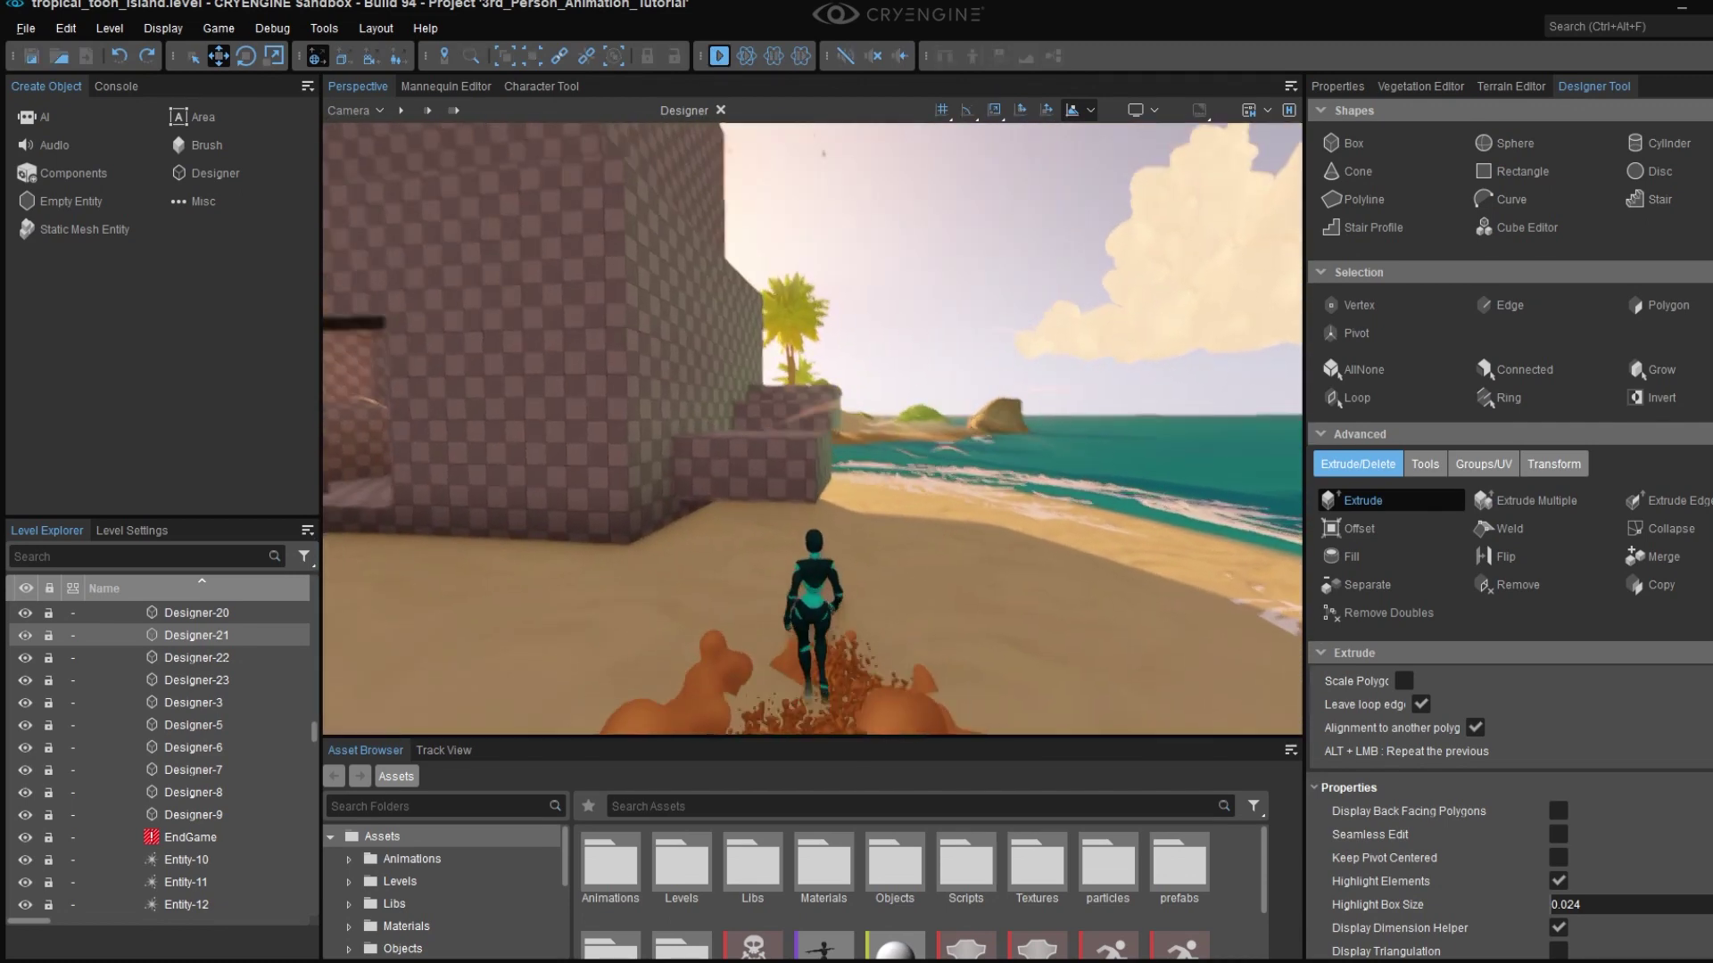
pyautogui.press('space')
pyautogui.press('space')
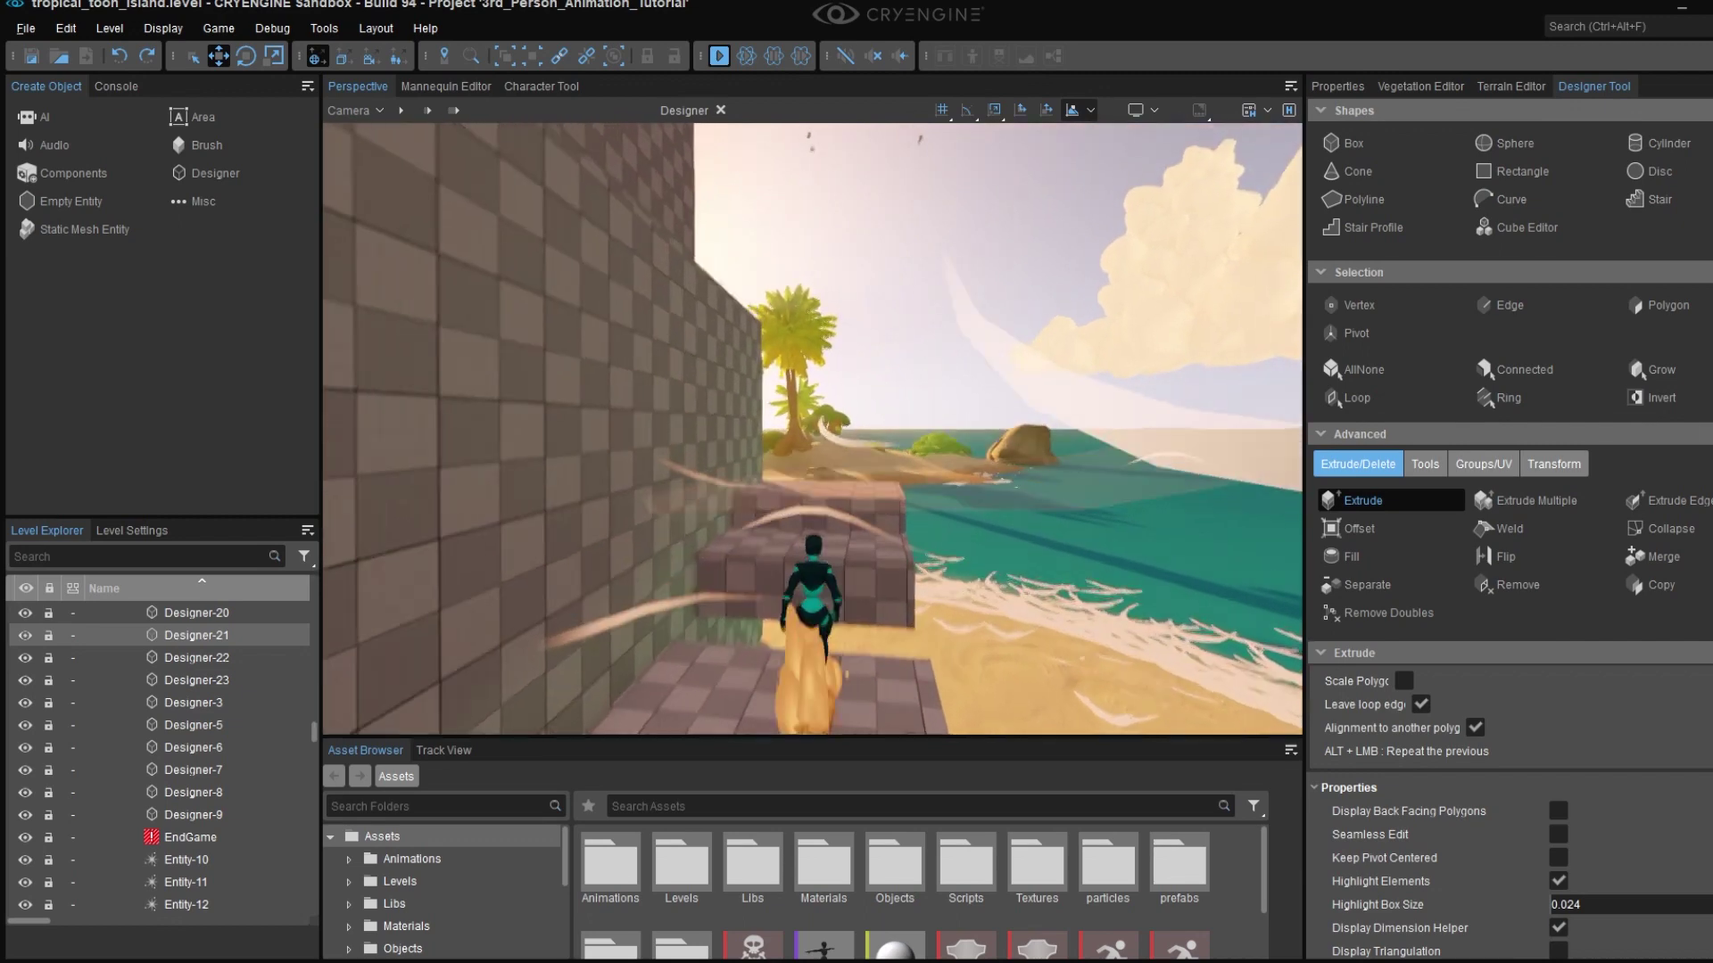
pyautogui.press('space')
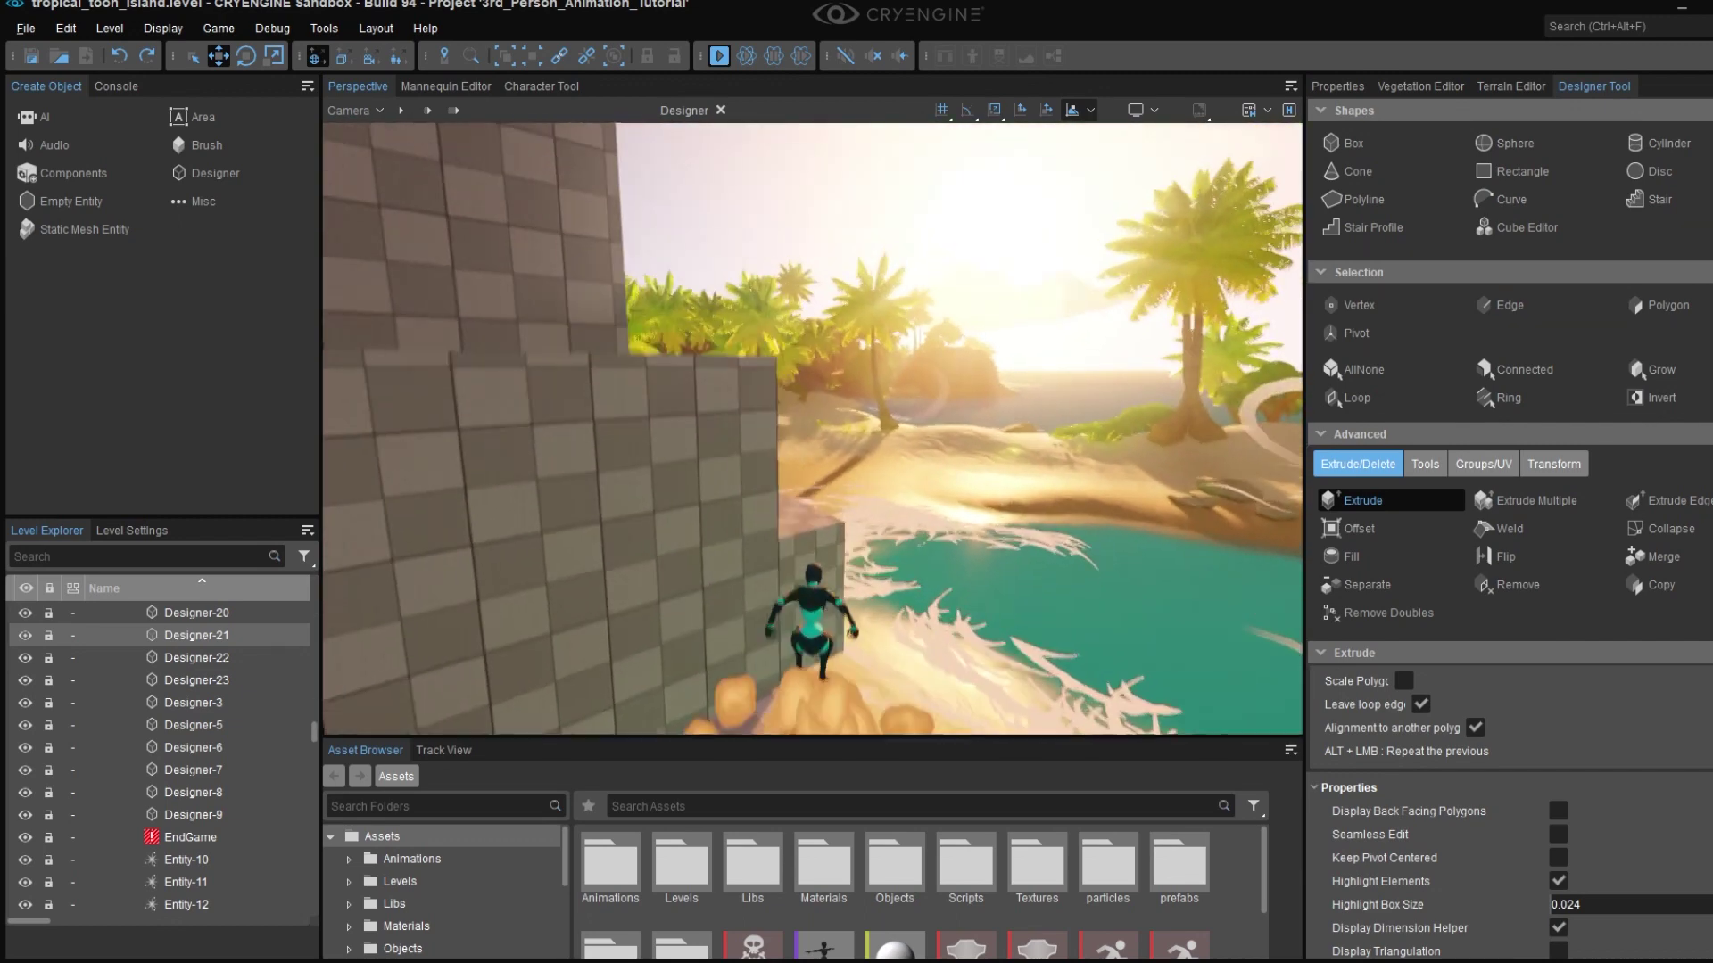
pyautogui.press('space')
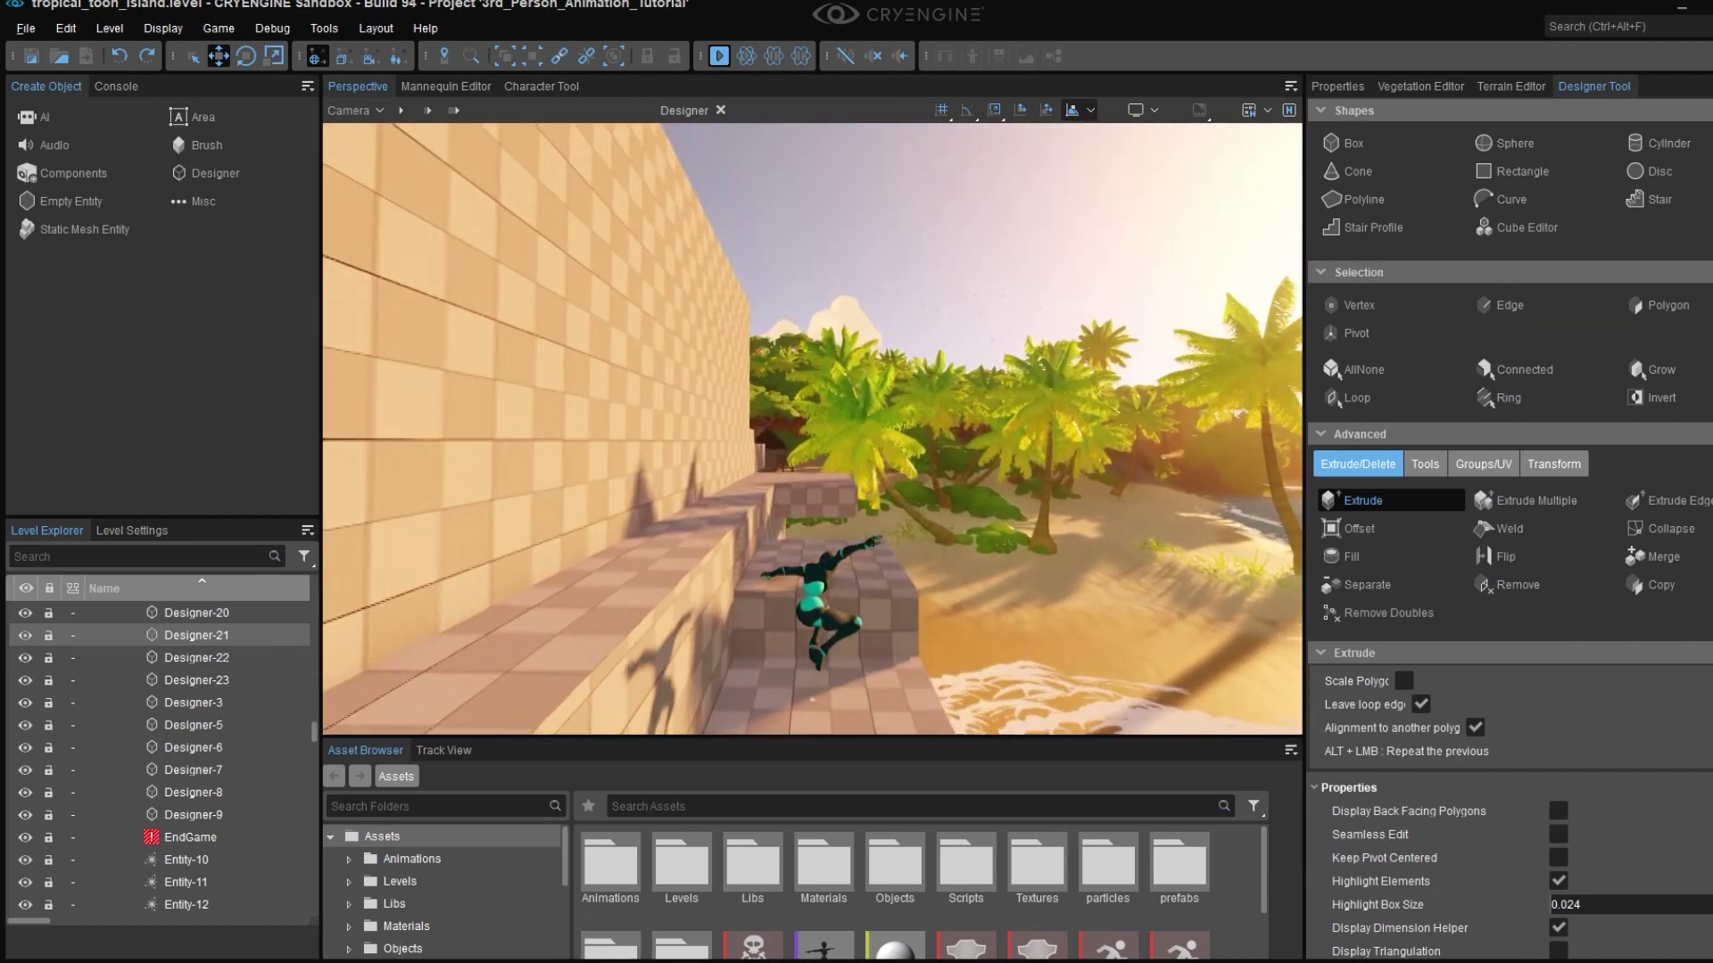
pyautogui.press('space')
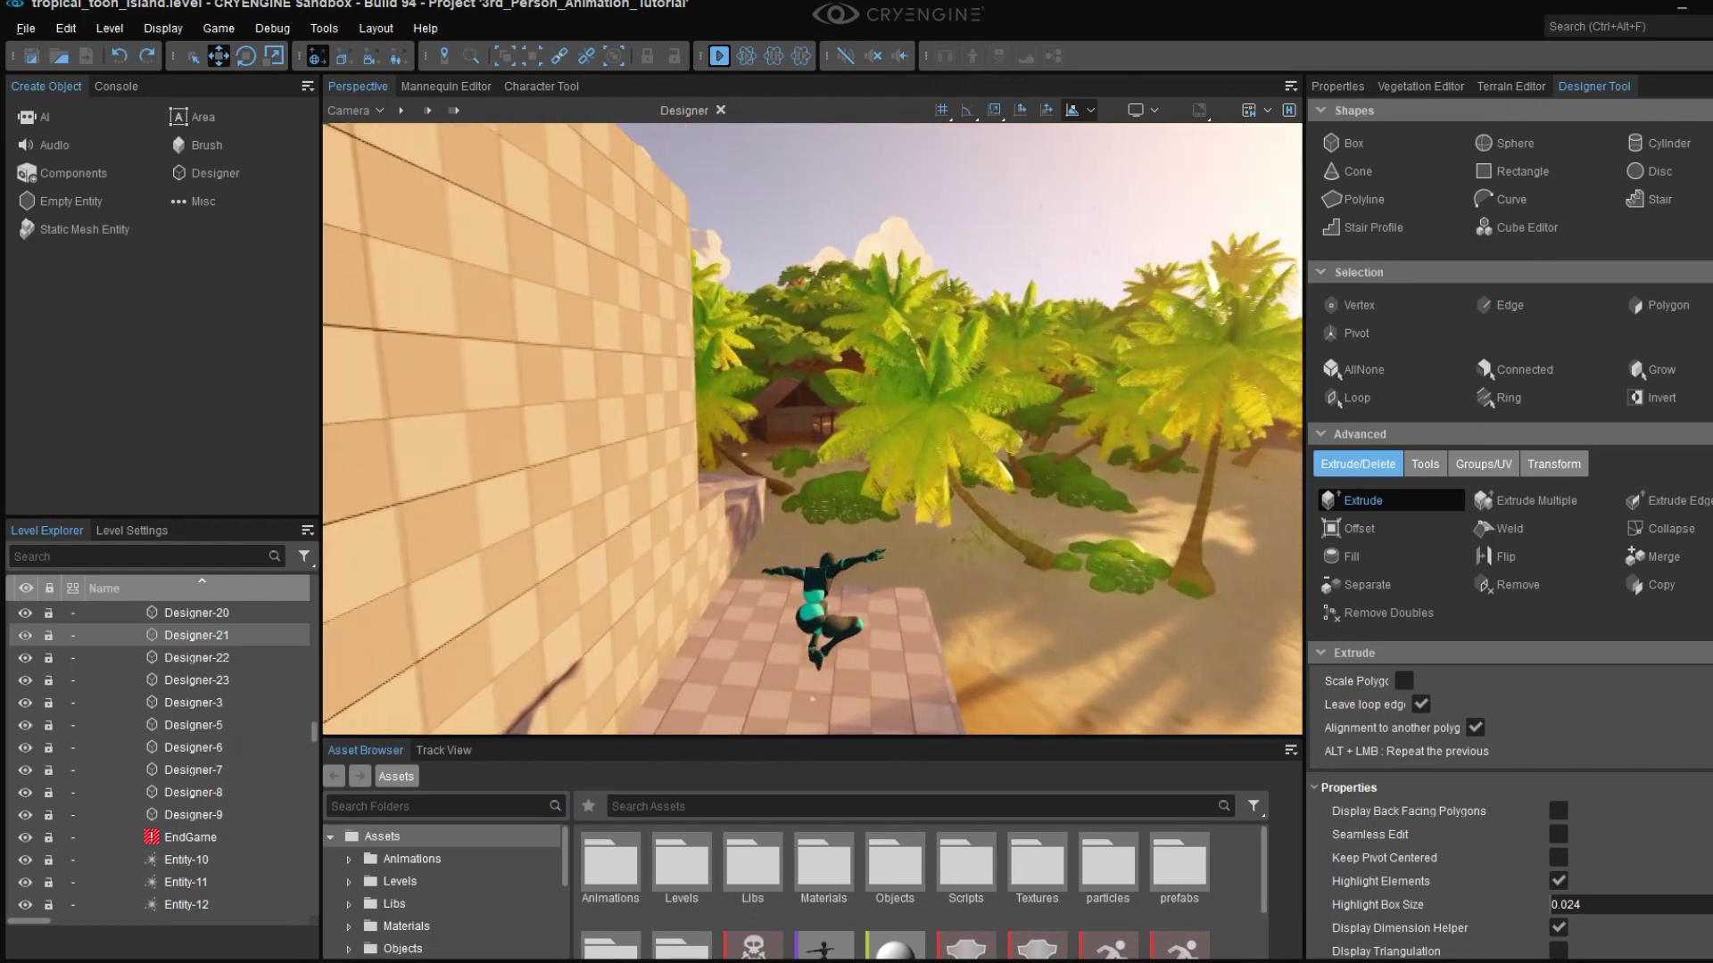
pyautogui.press('space')
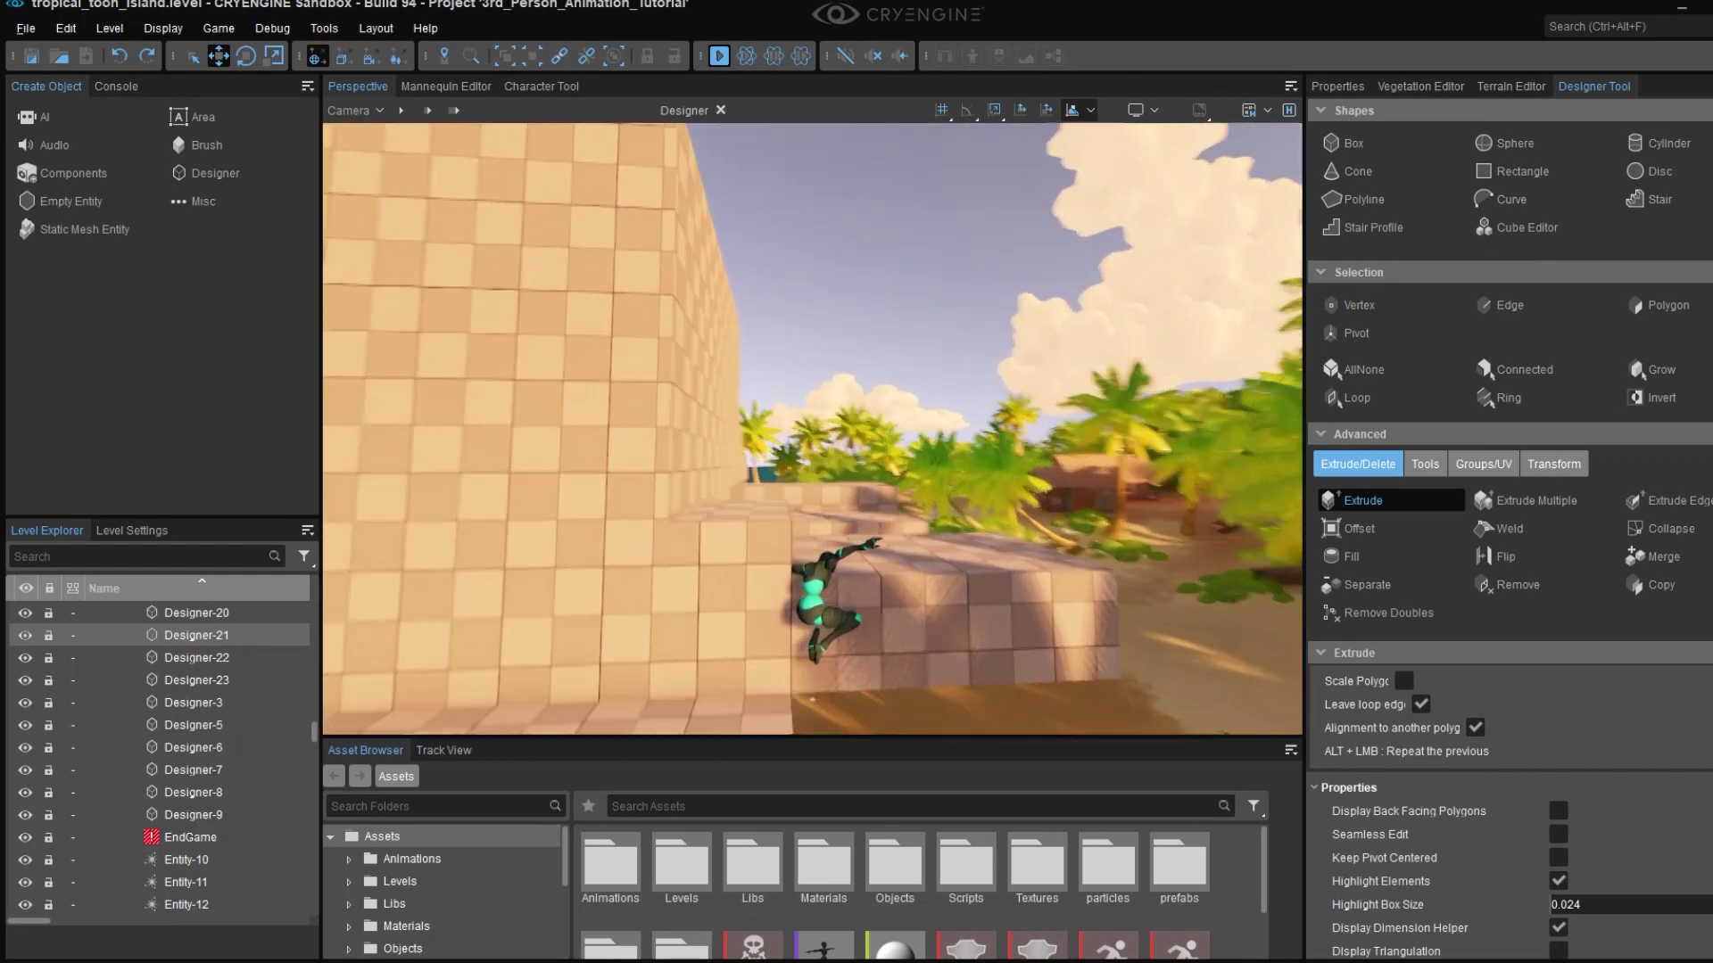
pyautogui.press('space')
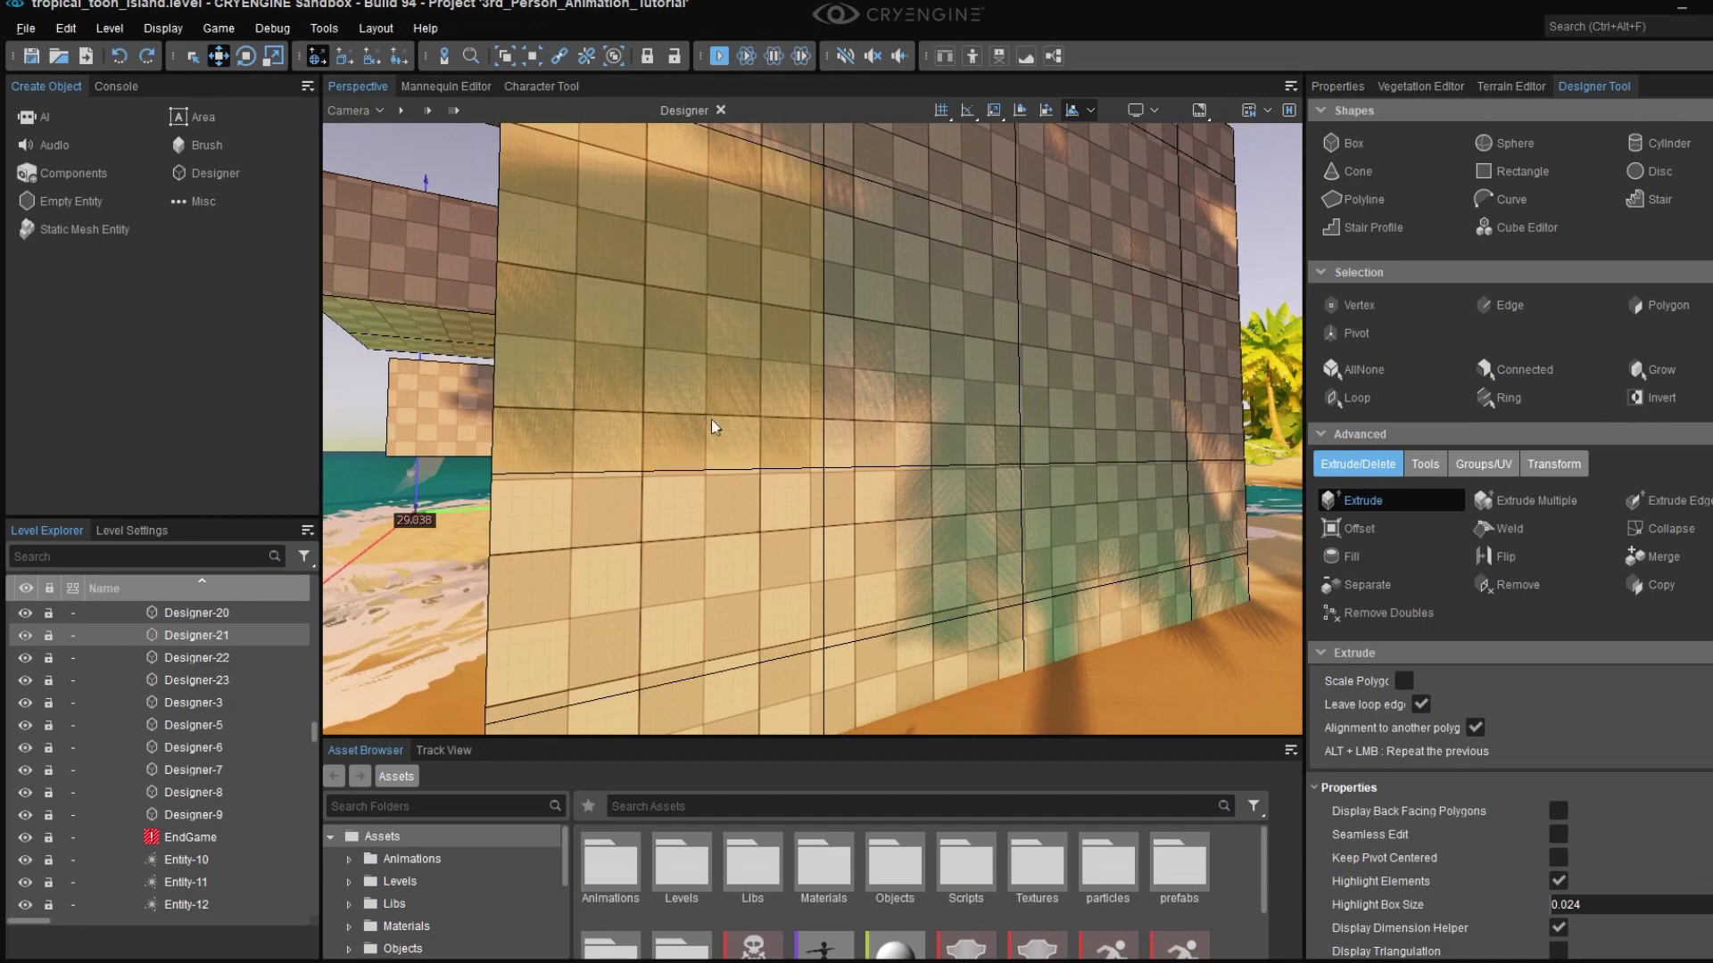
# - Play-test the rest of the climb up to the roof, walk the character to the key, and exit game mode
pyautogui.moveTo(712, 420)
pyautogui.mouseDown(button='right')
pyautogui.moveTo(737, 455)
pyautogui.moveTo(712, 421)
pyautogui.mouseUp(button='right')
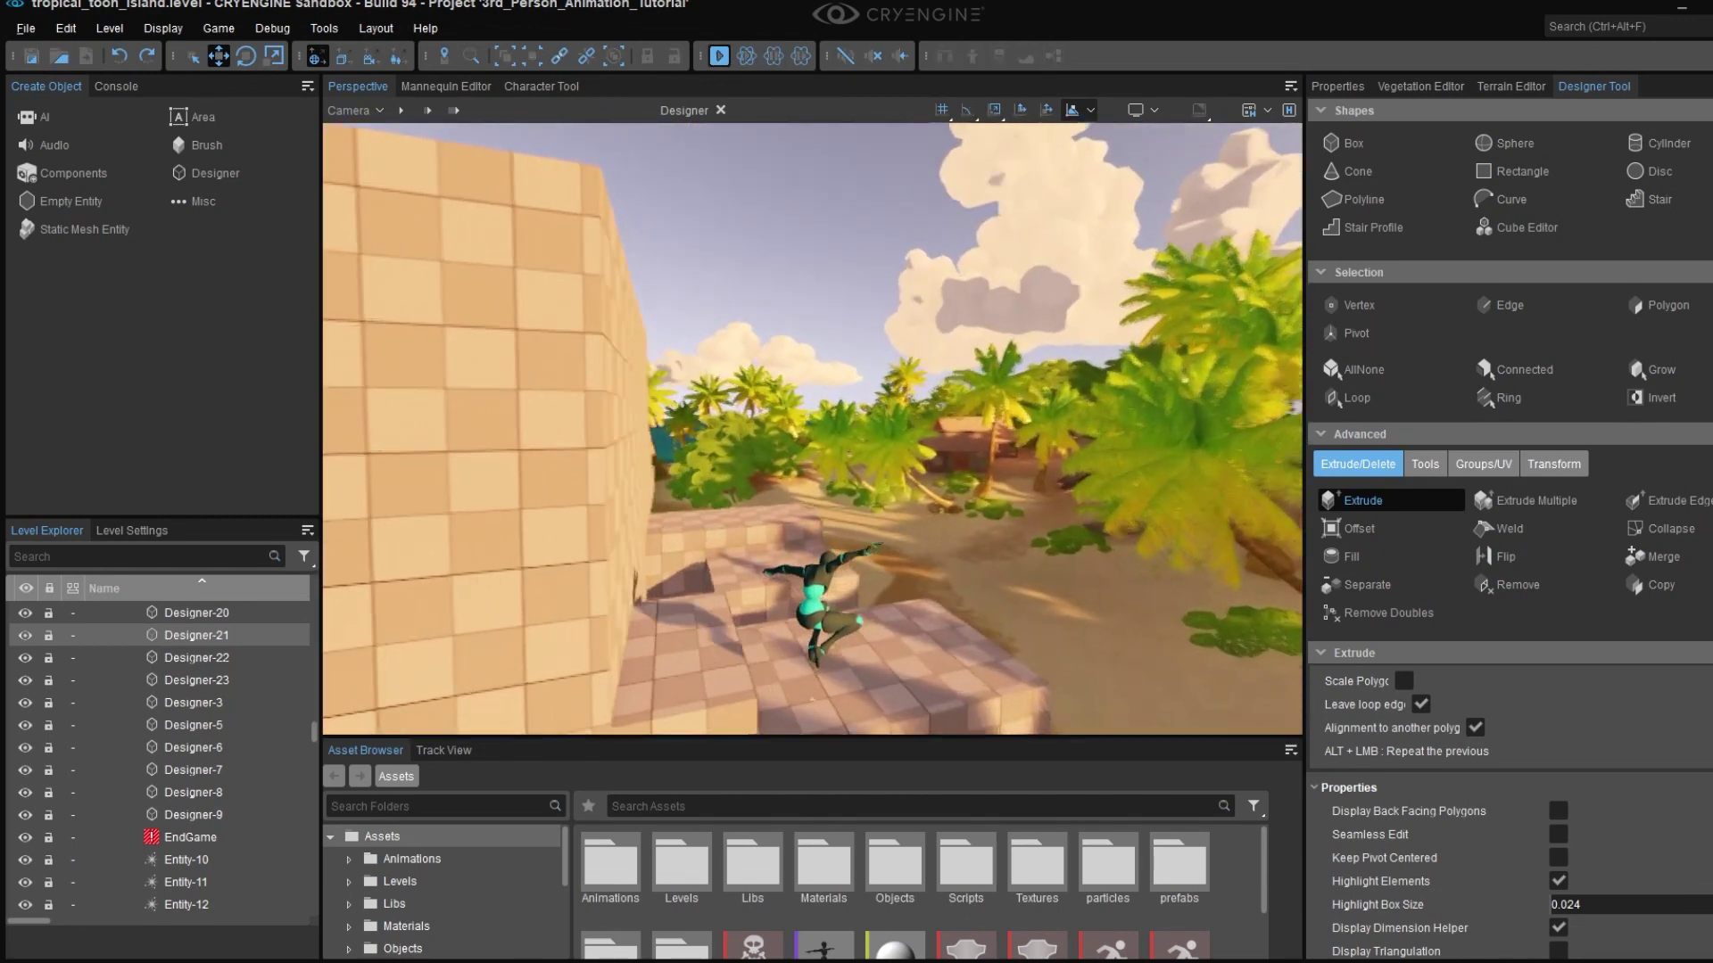
pyautogui.press('w')
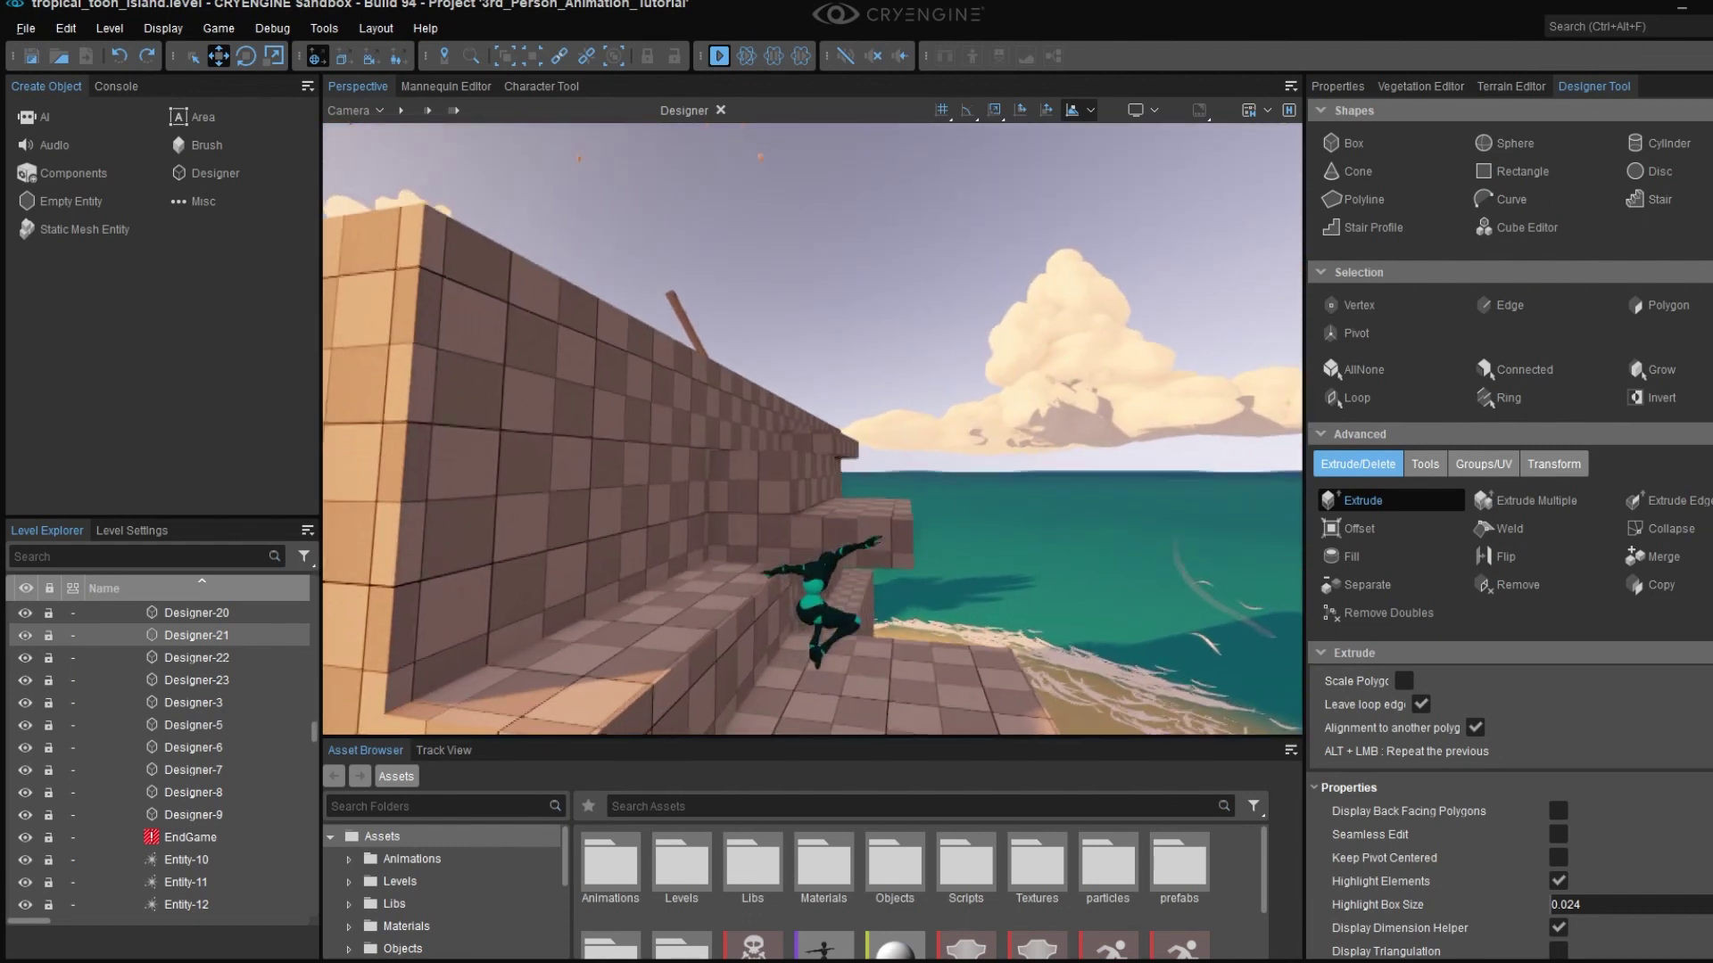
pyautogui.press('space')
pyautogui.press('w')
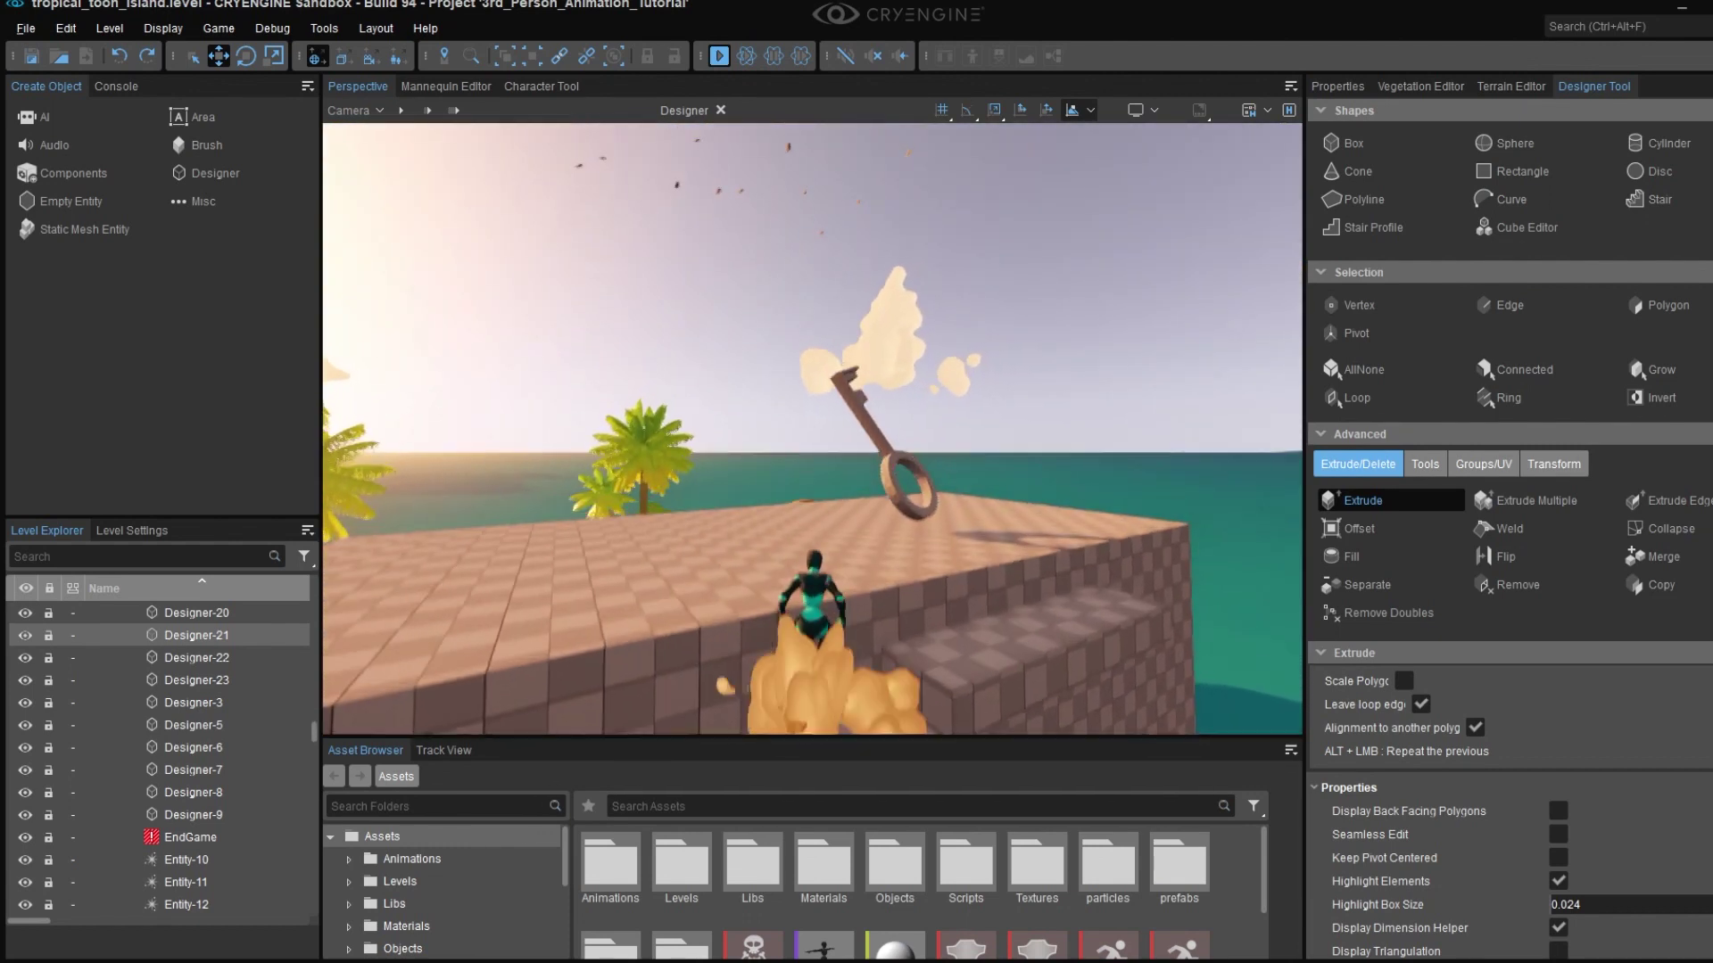
pyautogui.press('w')
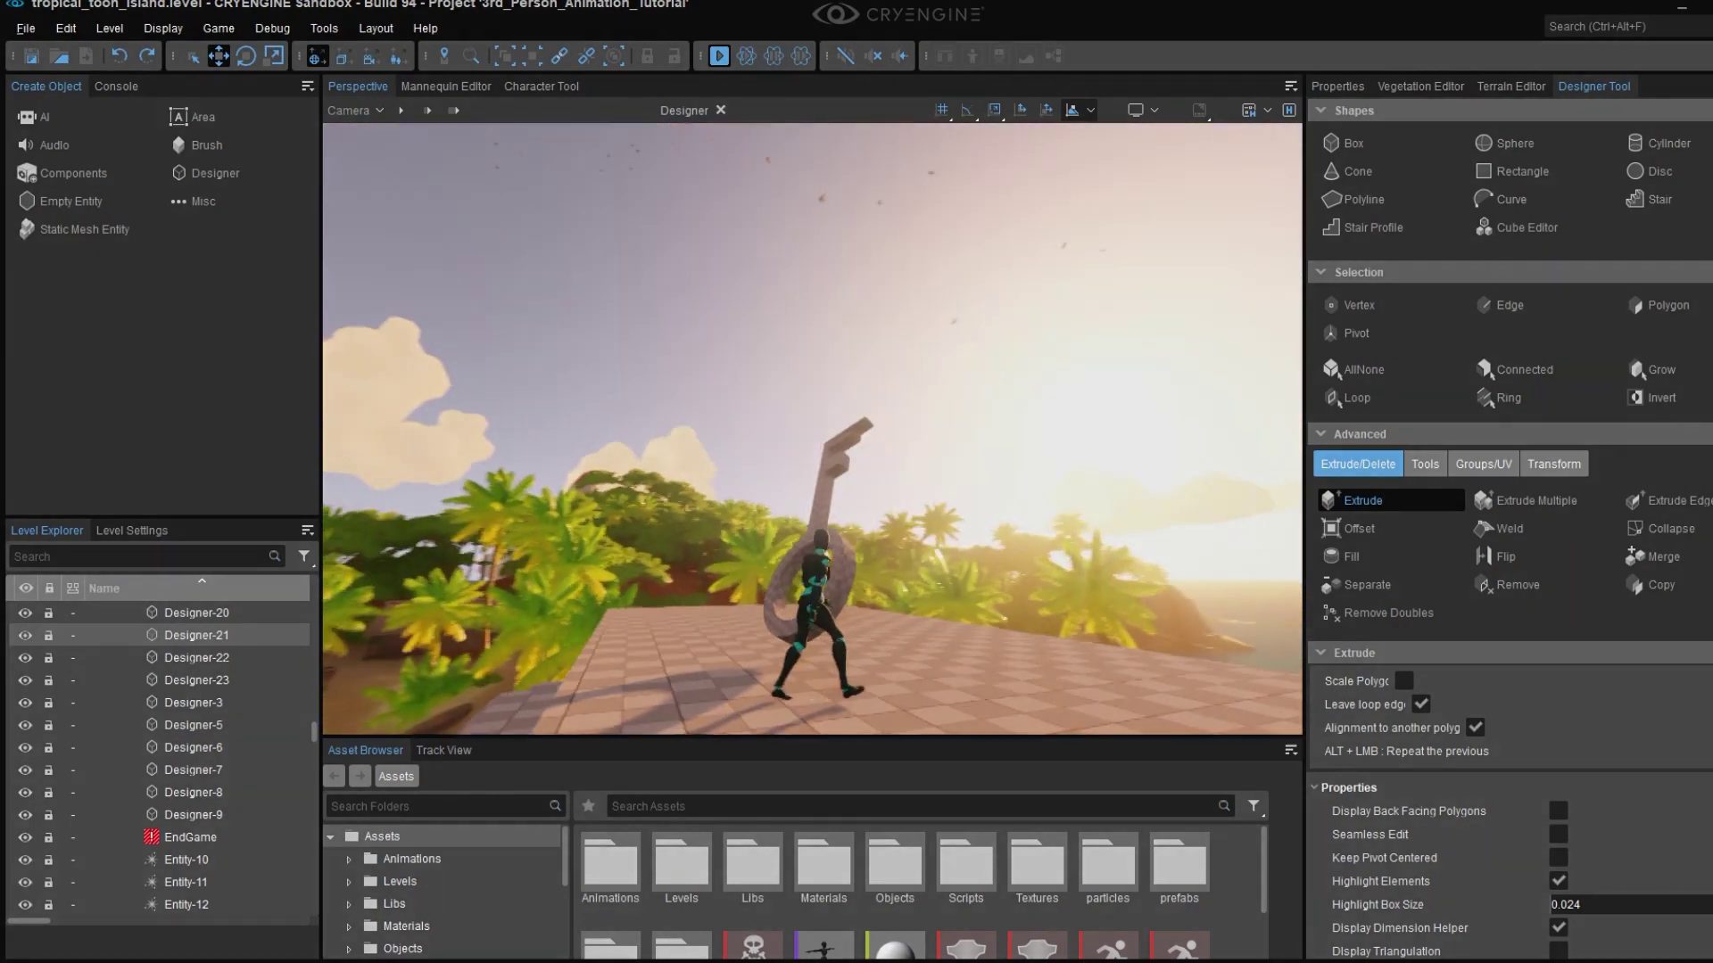
pyautogui.press('Escape')
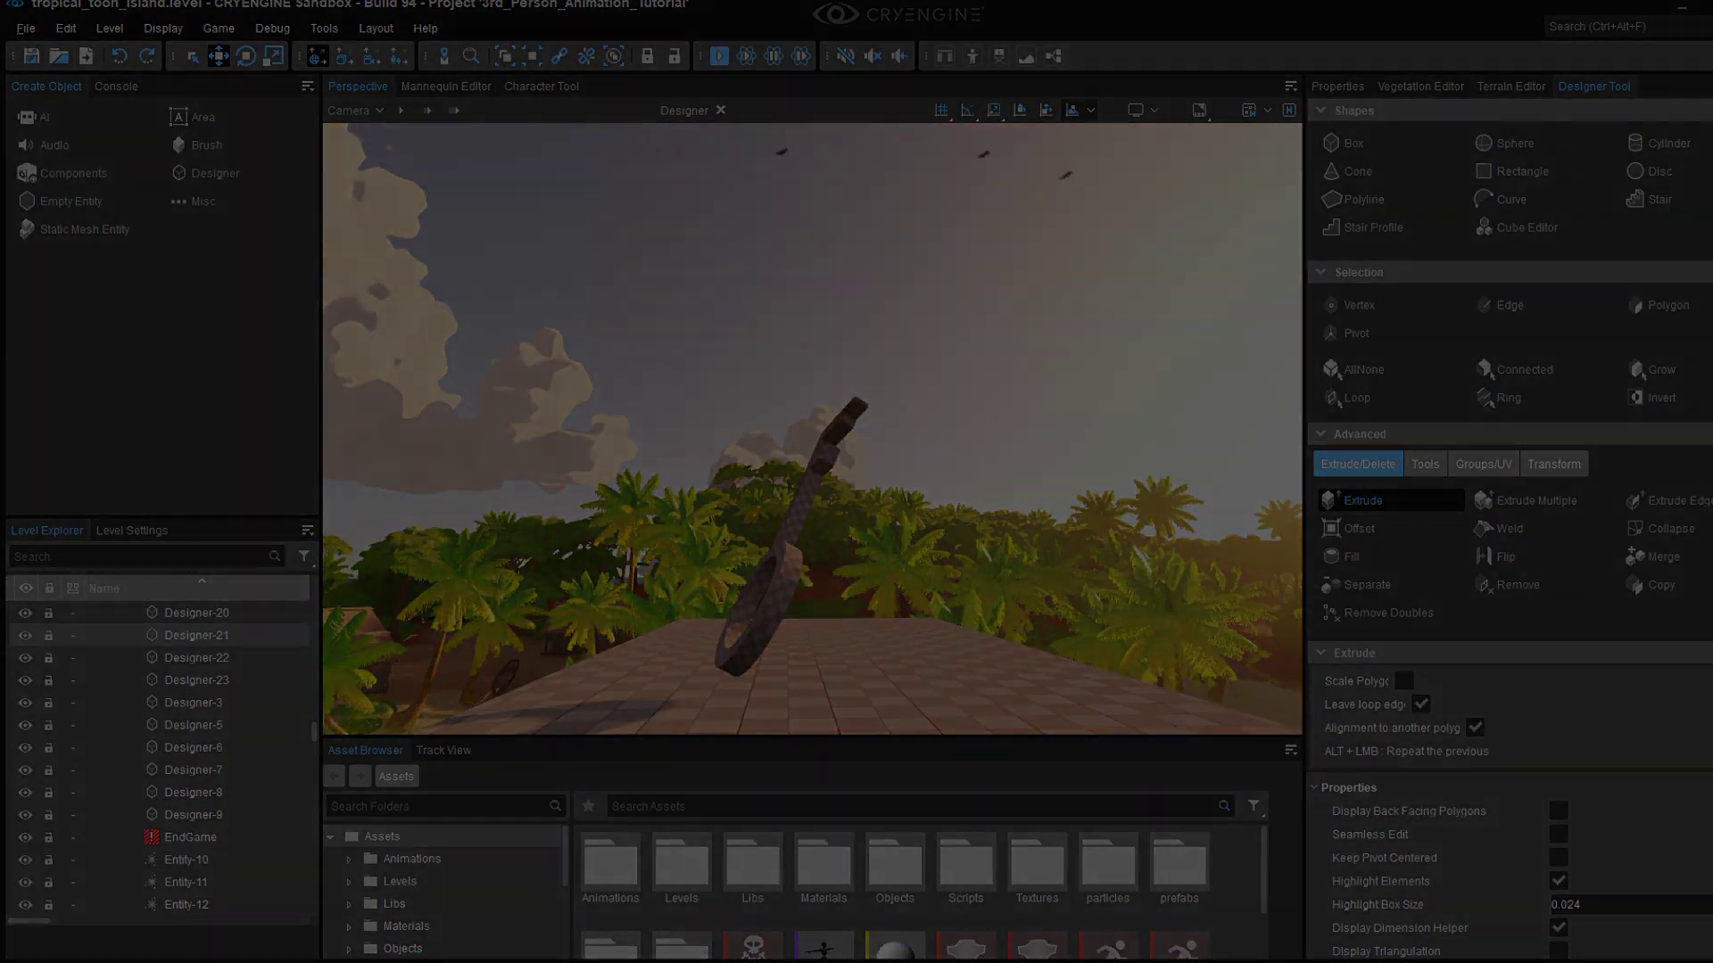